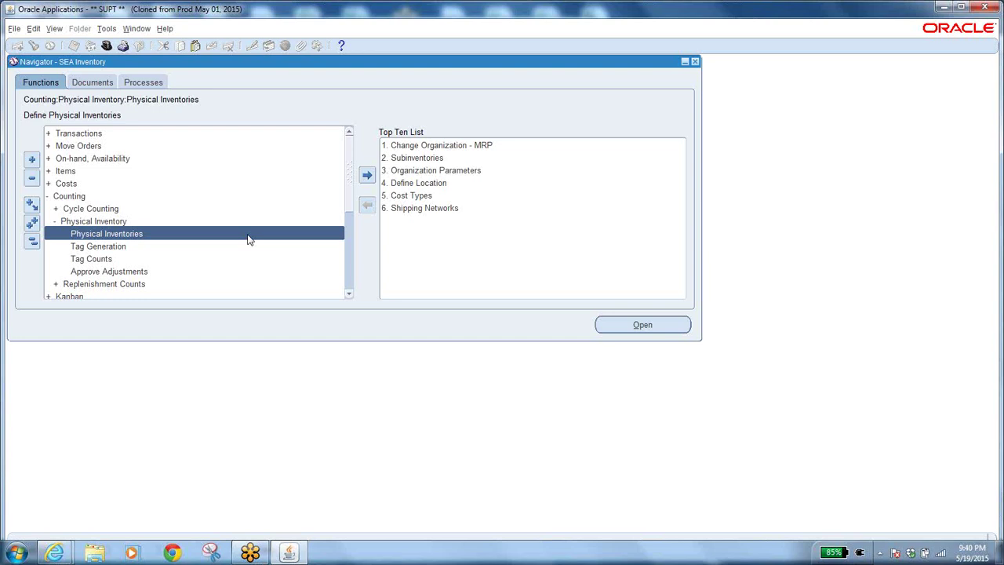
Open the Physical Inventories summary, query all records and open the BA PHY CNT physical inventory definition
{"action": "double_click", "coordinate": [177, 233]}
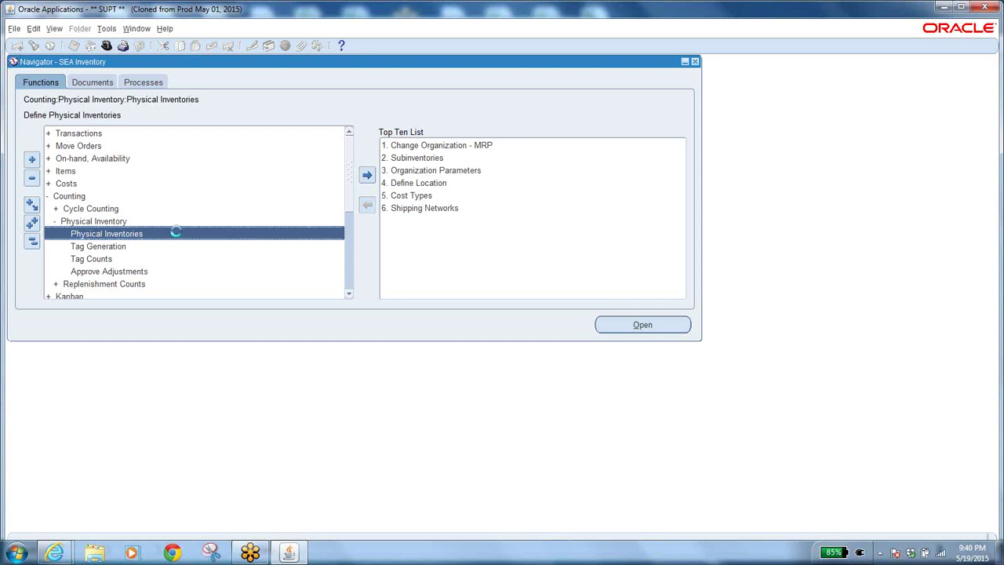
{"action": "key", "text": "Escape"}
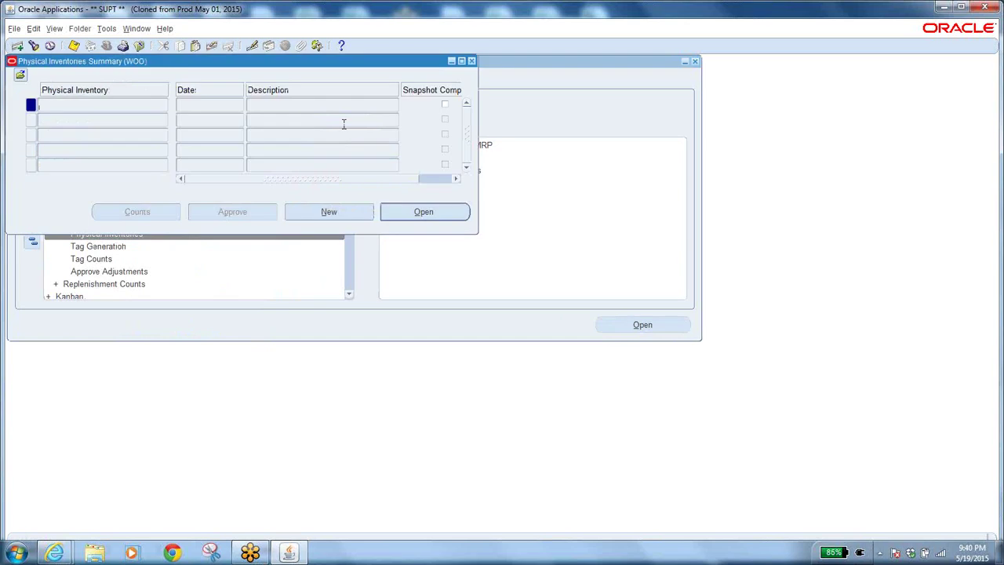
{"action": "key", "text": "ctrl+F11"}
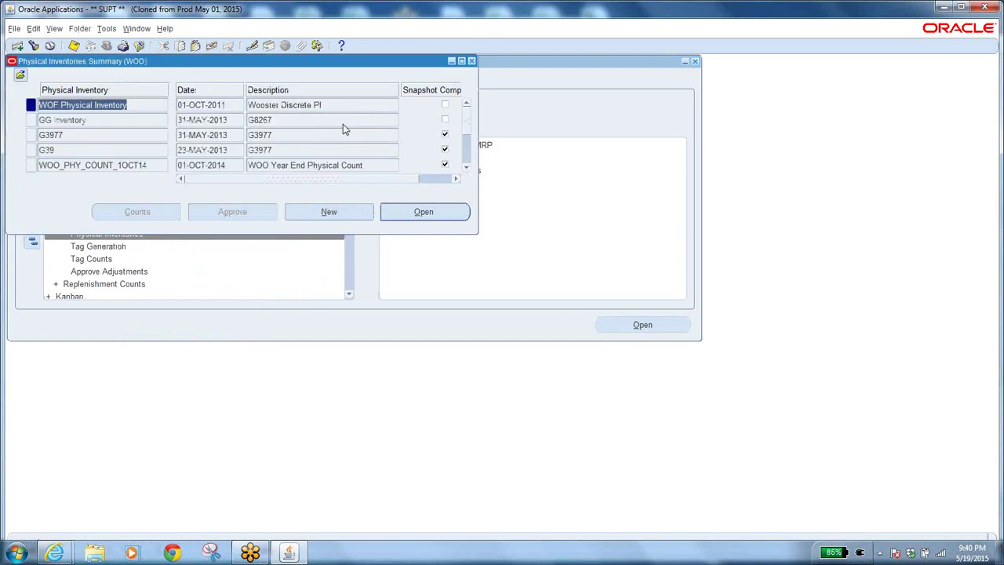
{"action": "left_click", "coordinate": [466, 155]}
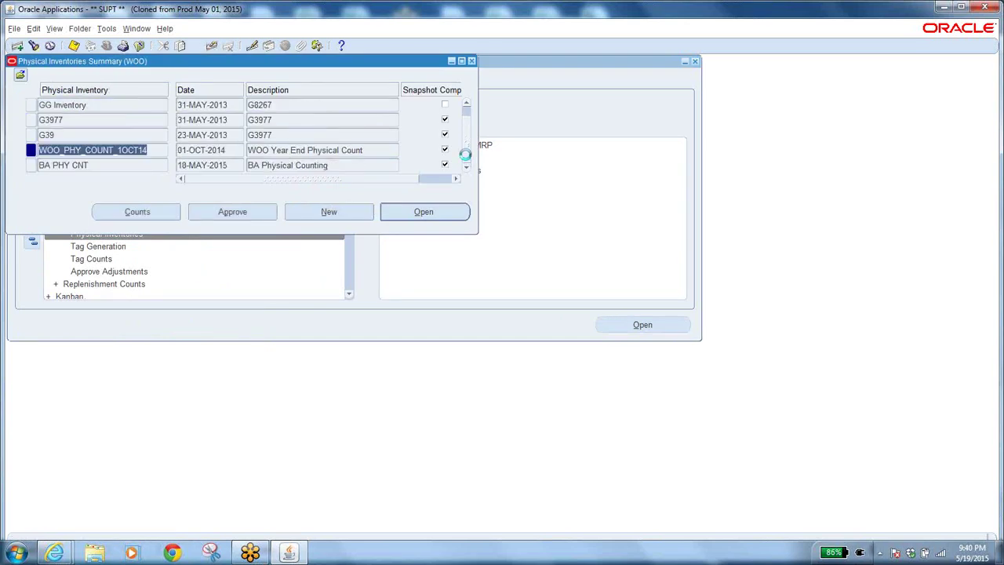
{"action": "left_click", "coordinate": [91, 165]}
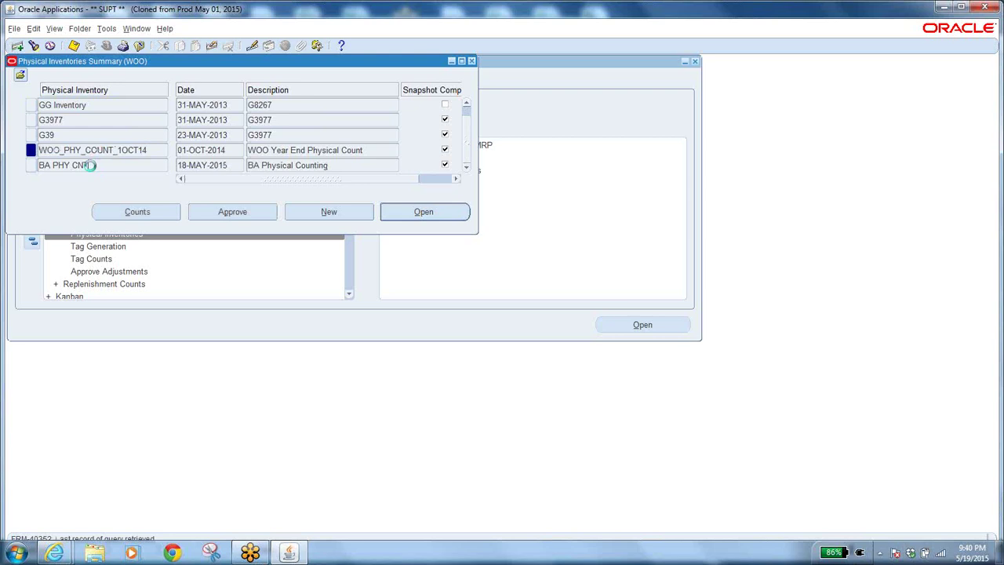
{"action": "left_click", "coordinate": [405, 214]}
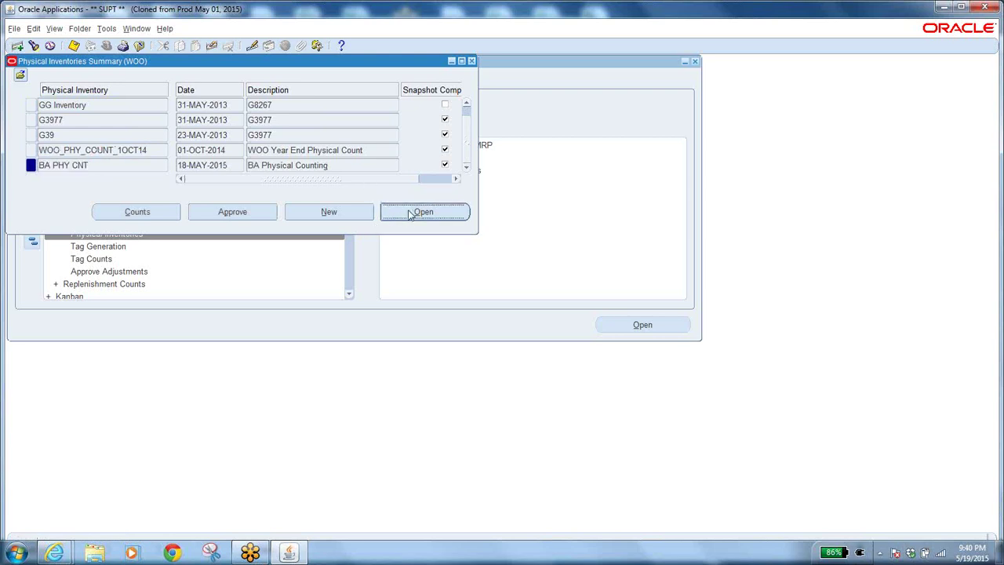
{"action": "left_click", "coordinate": [407, 215]}
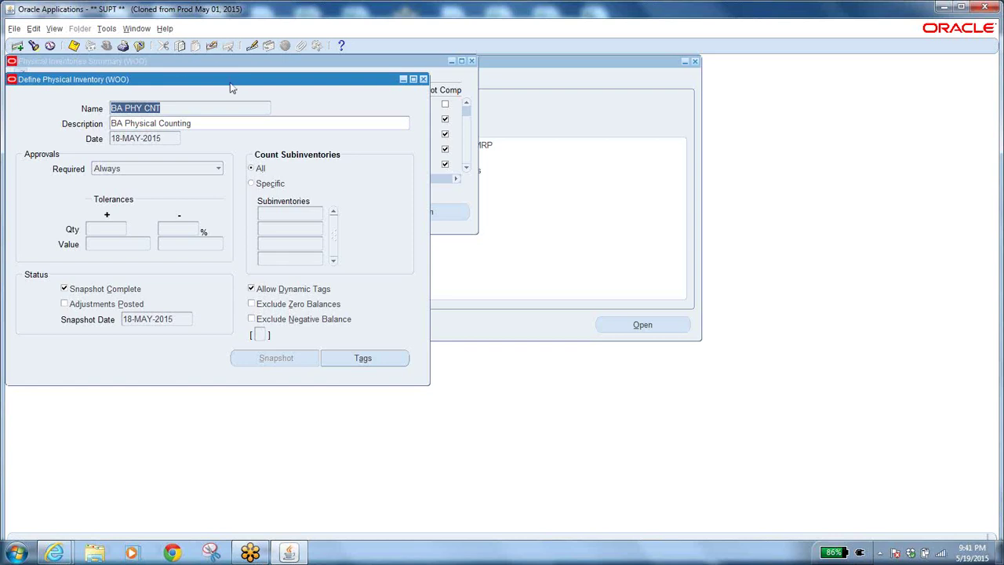
Close the BA PHY CNT definition and the Physical Inventories summary to return to the Navigator
{"action": "left_click", "coordinate": [106, 31]}
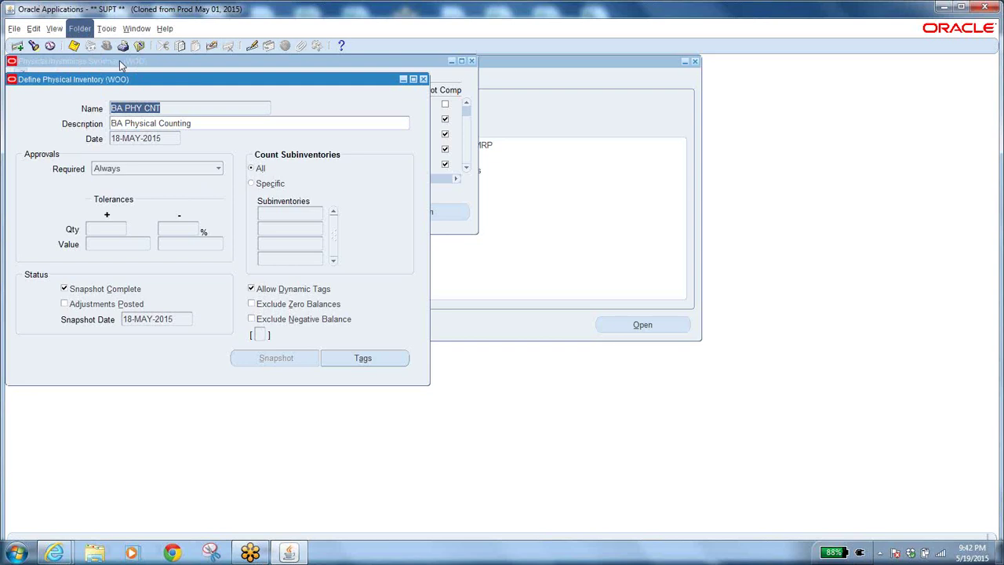
{"action": "left_click", "coordinate": [107, 28]}
{"action": "left_click", "coordinate": [202, 69]}
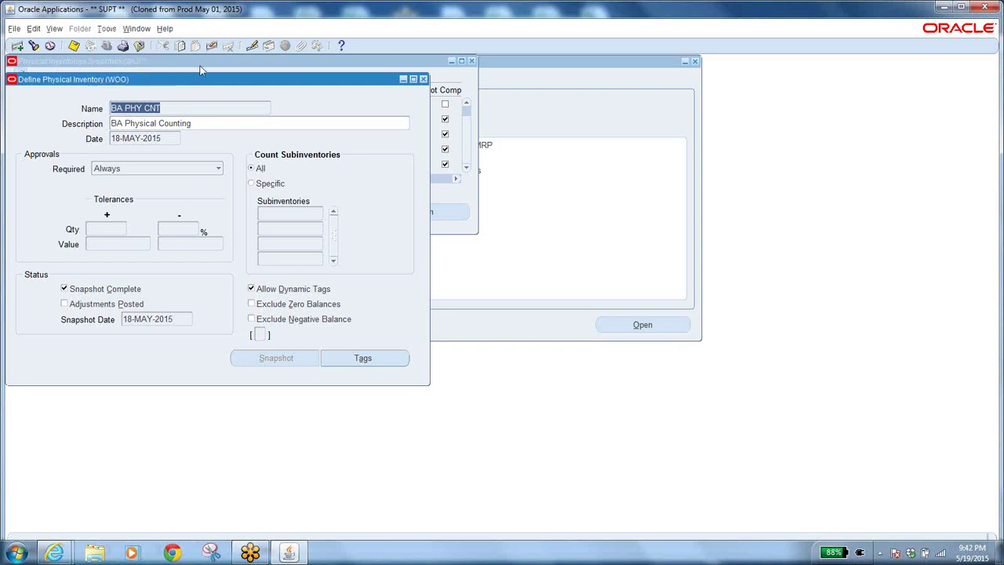
{"action": "left_click", "coordinate": [139, 47]}
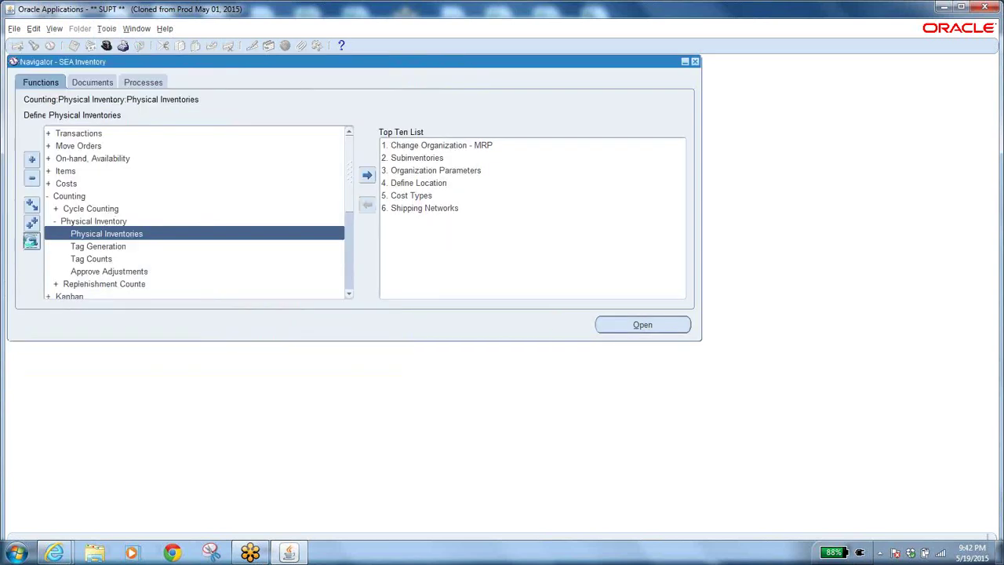
Expand Counting and its Cycle Counting branch to view the available functions, and collapse the tree again
{"action": "left_click", "coordinate": [32, 243]}
{"action": "double_click", "coordinate": [74, 197]}
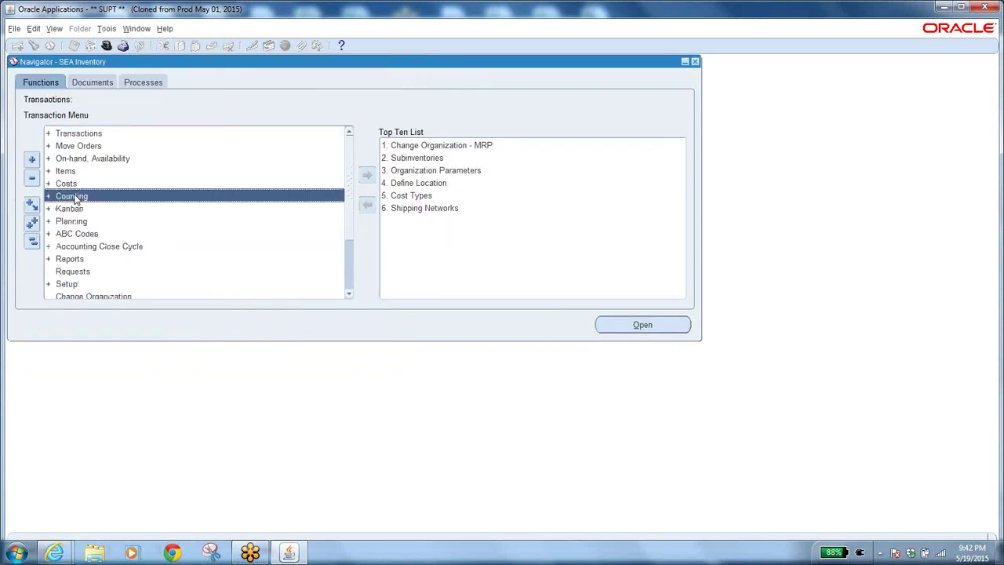
{"action": "double_click", "coordinate": [117, 208]}
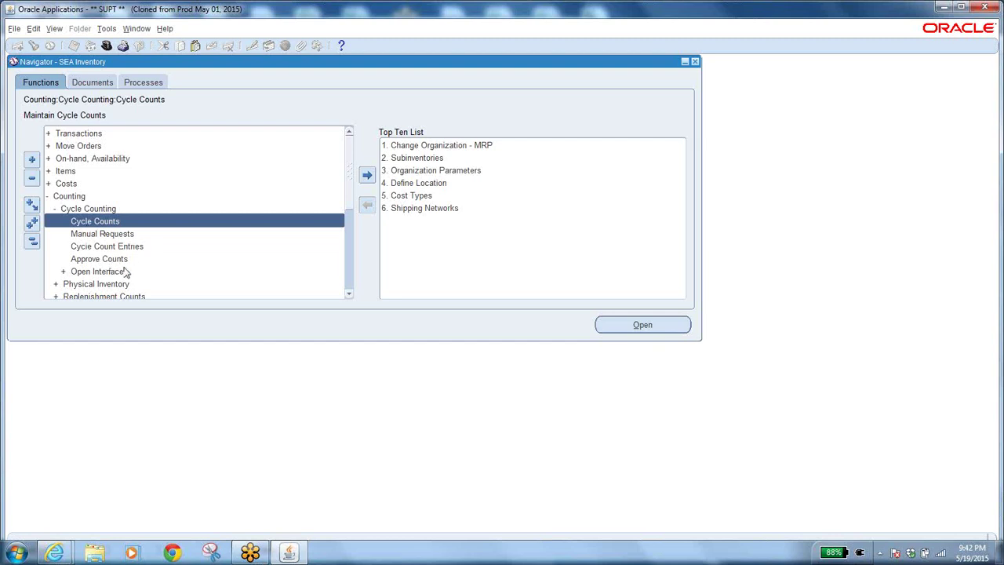
{"action": "left_click", "coordinate": [31, 242]}
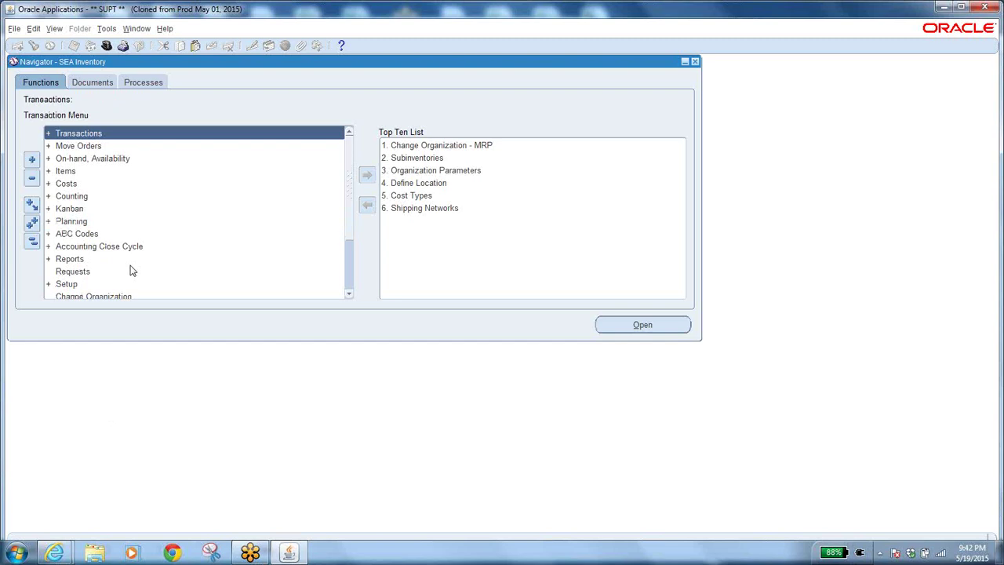
Open the classes trails text file from the BA folder on the desktop in a maximized Notepad window
{"action": "key", "text": "super+d"}
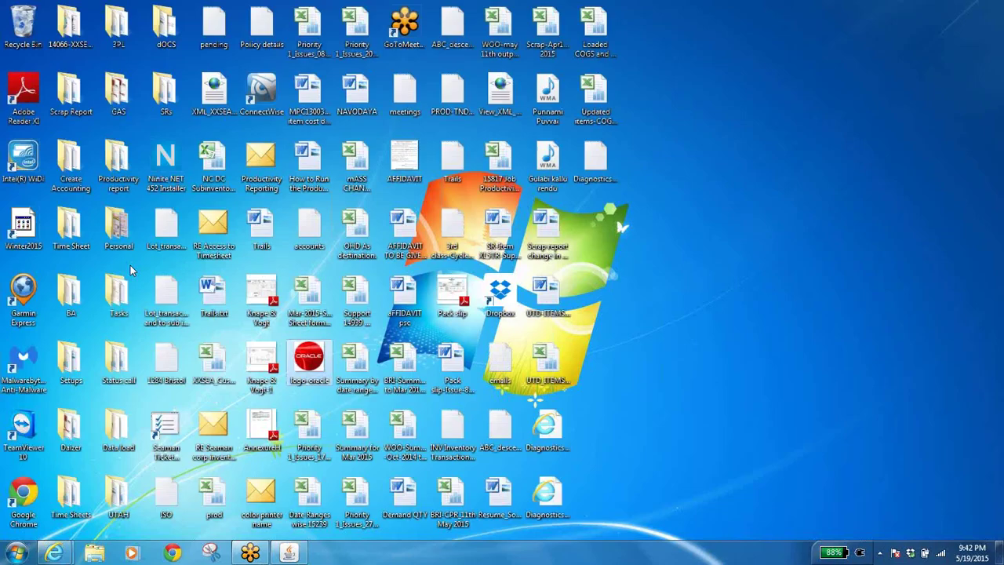
{"action": "double_click", "coordinate": [72, 298]}
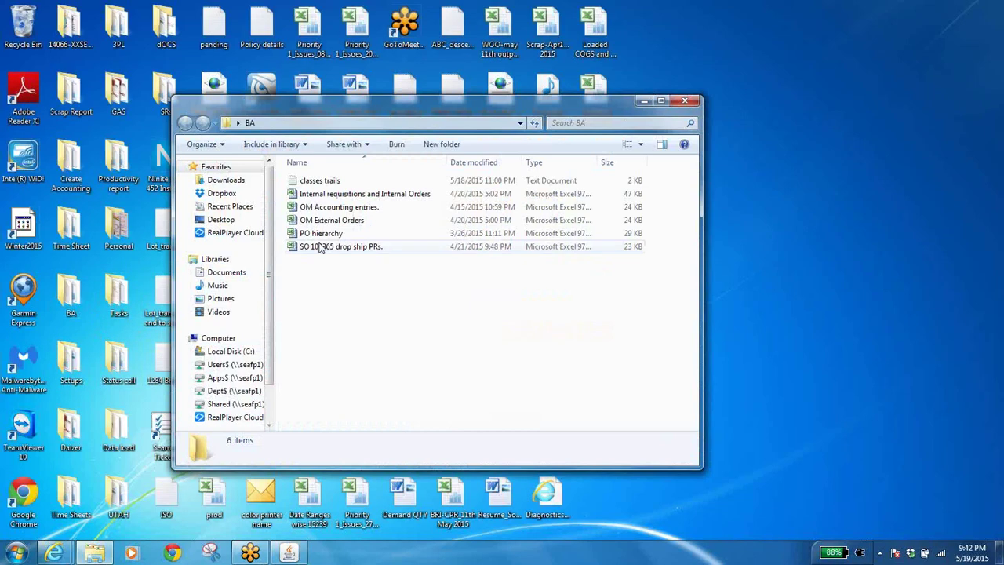
{"action": "double_click", "coordinate": [325, 181]}
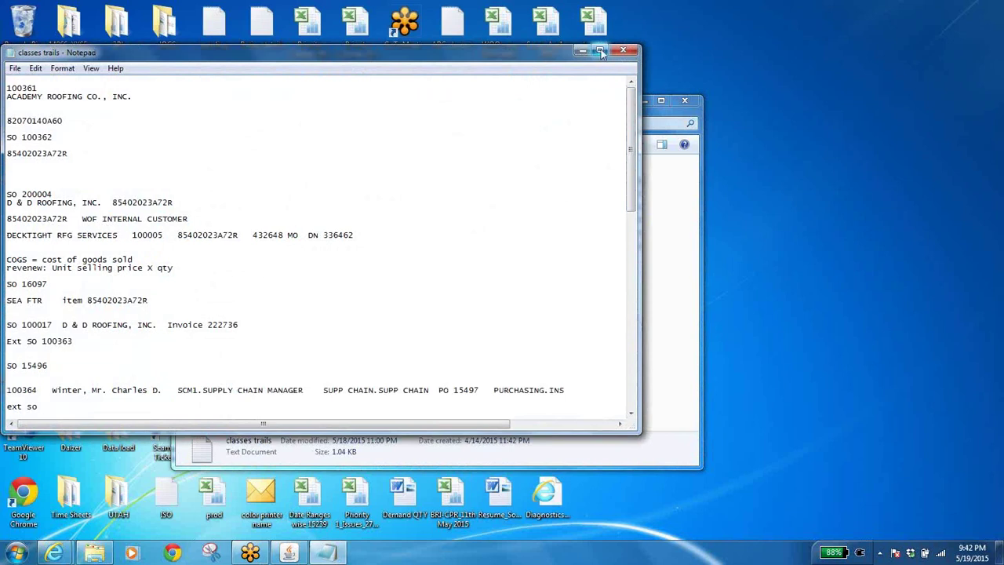
{"action": "left_click", "coordinate": [600, 51]}
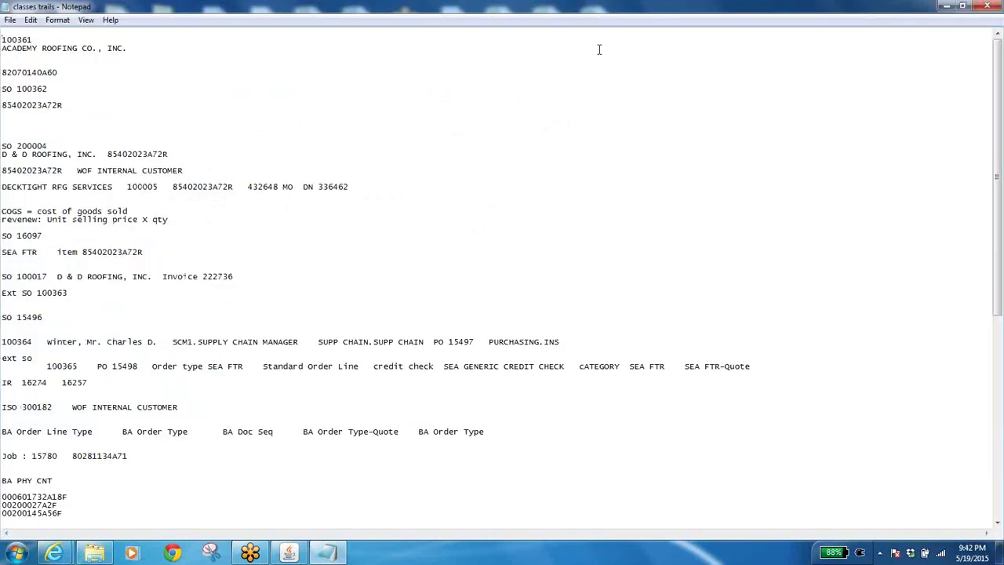
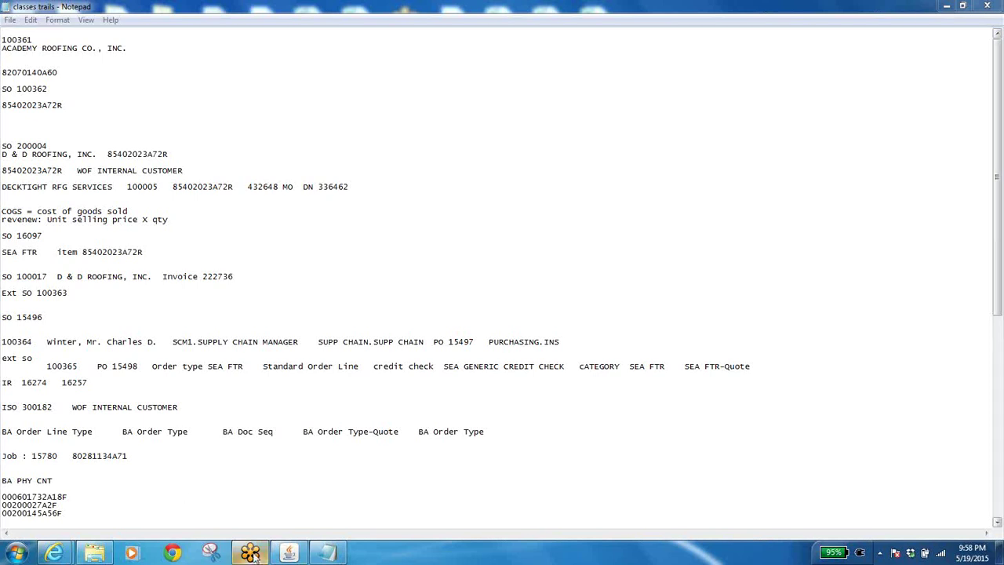
Switch back to Oracle Applications, expand ABC Codes to review all its functions, and collapse the tree again
{"action": "left_click", "coordinate": [289, 553]}
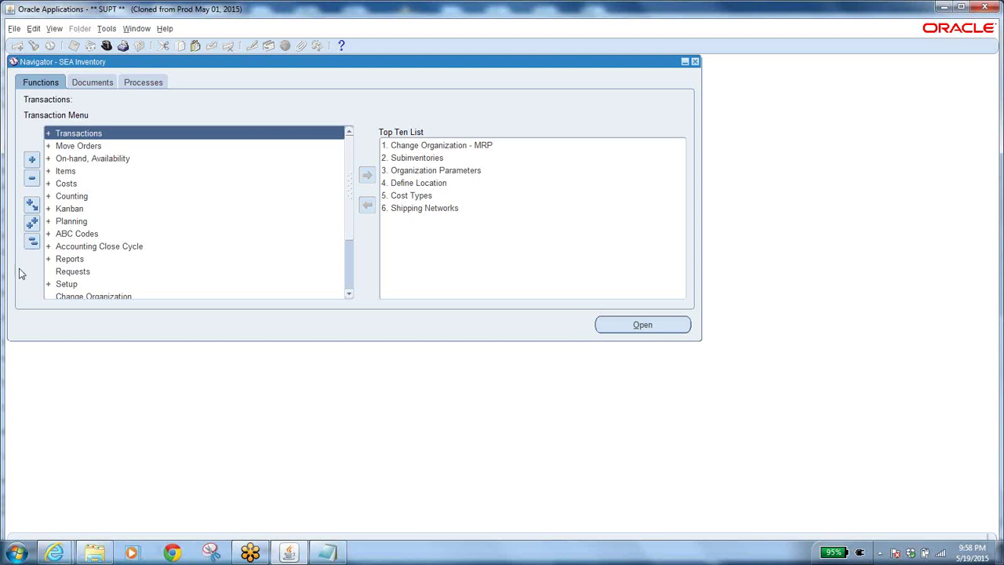
{"action": "left_click", "coordinate": [32, 242]}
{"action": "double_click", "coordinate": [74, 234]}
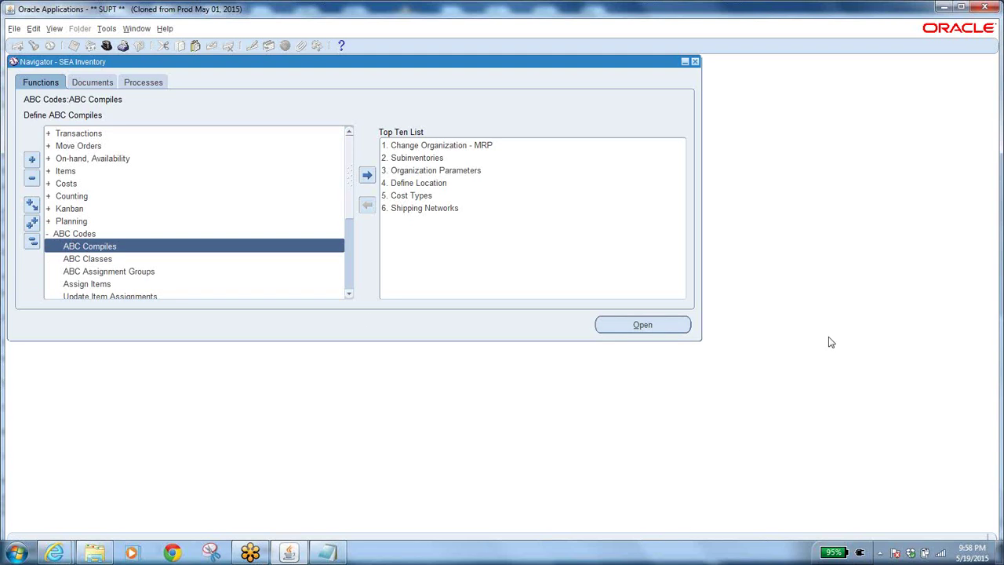
{"action": "key", "text": "Return"}
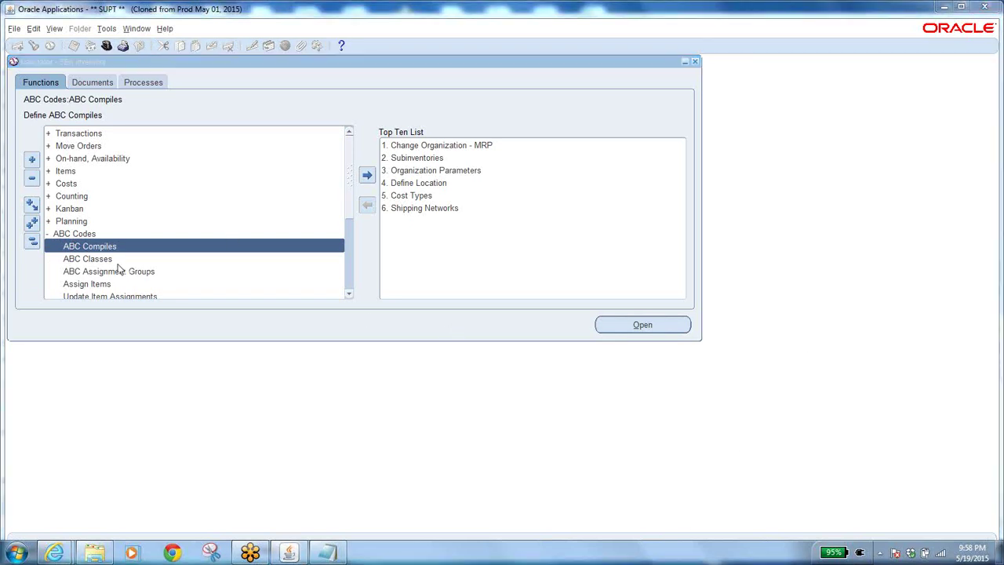
{"action": "left_click", "coordinate": [349, 297]}
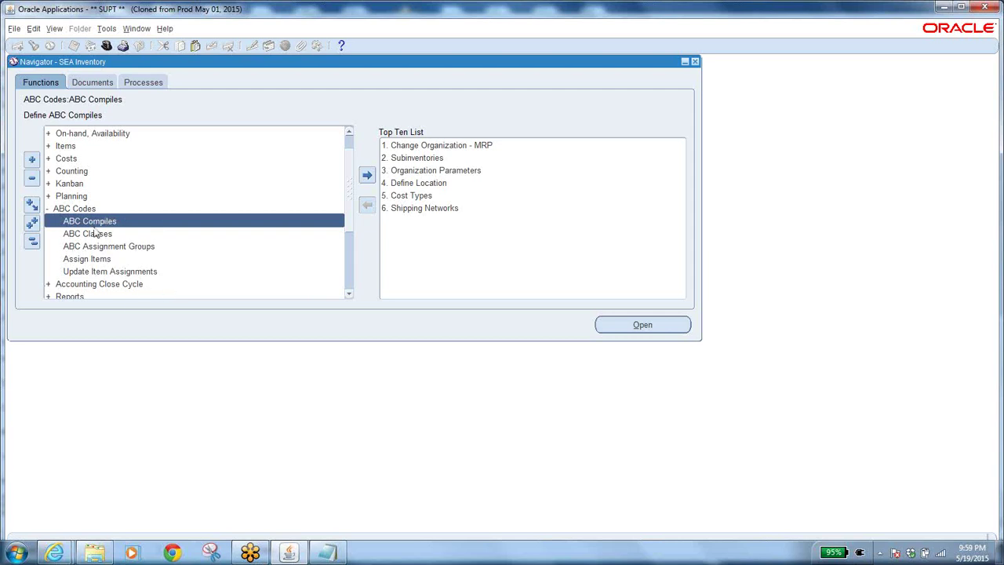
{"action": "left_click", "coordinate": [32, 241]}
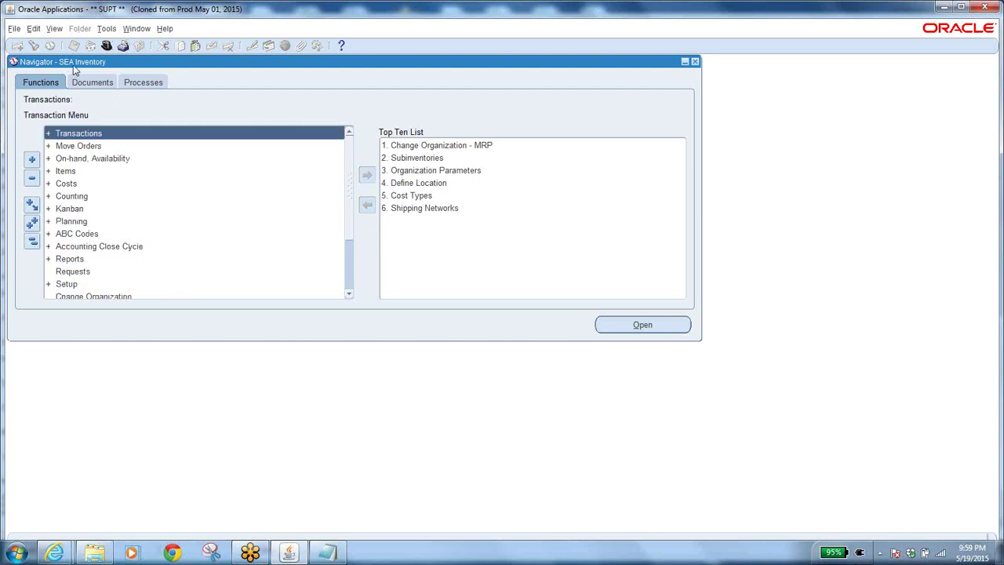
Open ABC Compiles under ABC Codes, query all existing compiles for review, and close the form
{"action": "double_click", "coordinate": [79, 235]}
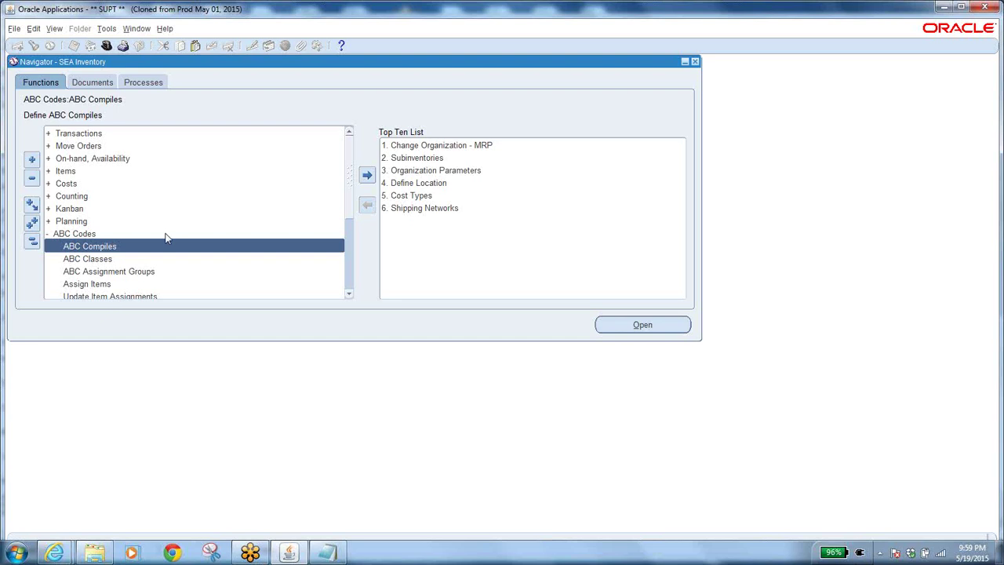
{"action": "double_click", "coordinate": [132, 246]}
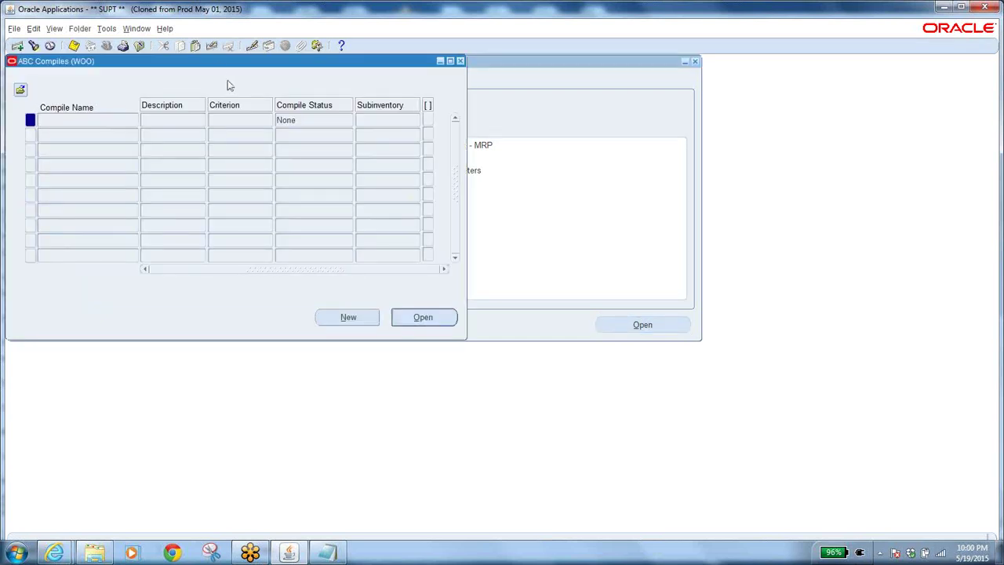
{"action": "left_click_drag", "start_coordinate": [219, 68], "coordinate": [401, 81]}
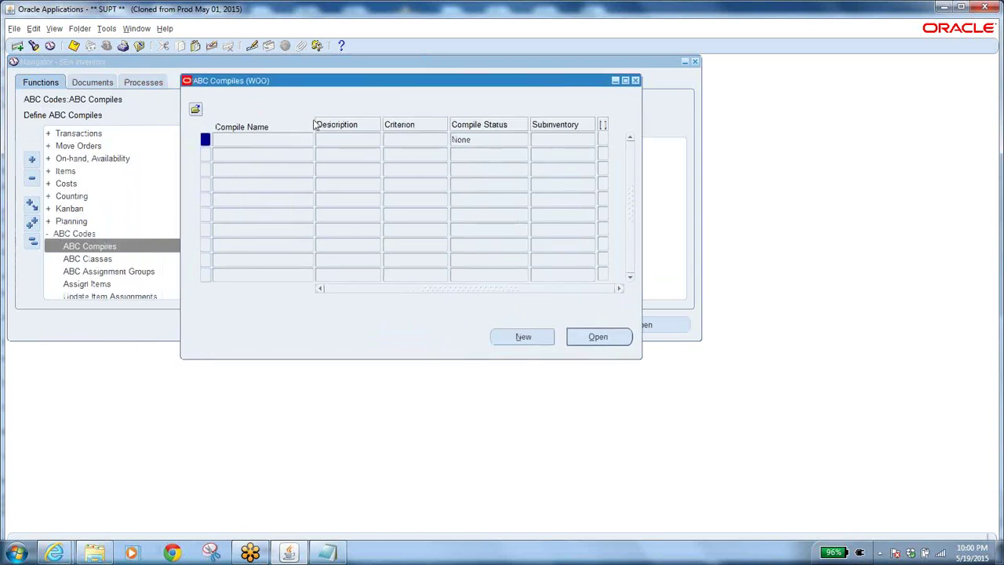
{"action": "key", "text": "F11"}
{"action": "key", "text": "ctrl+F11"}
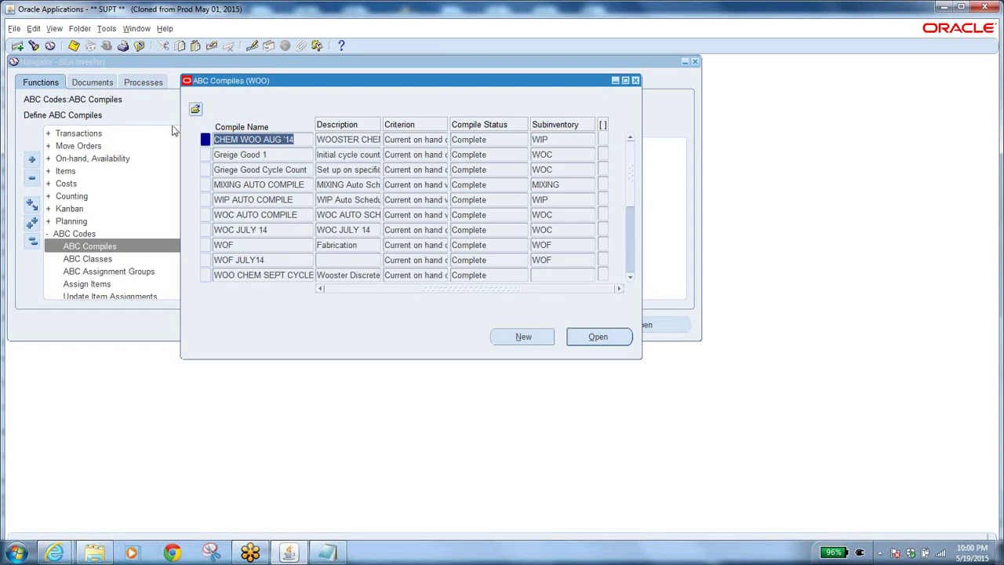
{"action": "left_click", "coordinate": [139, 46]}
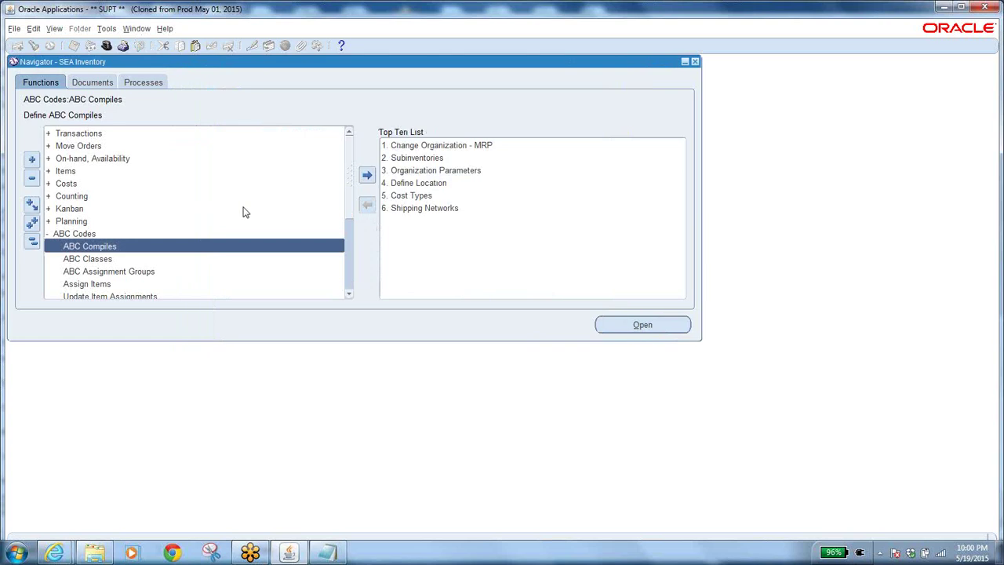
Reopen ABC Compiles under ABC Codes and start a new compile definition, moving its window clear of the Navigator tree
{"action": "double_click", "coordinate": [123, 248]}
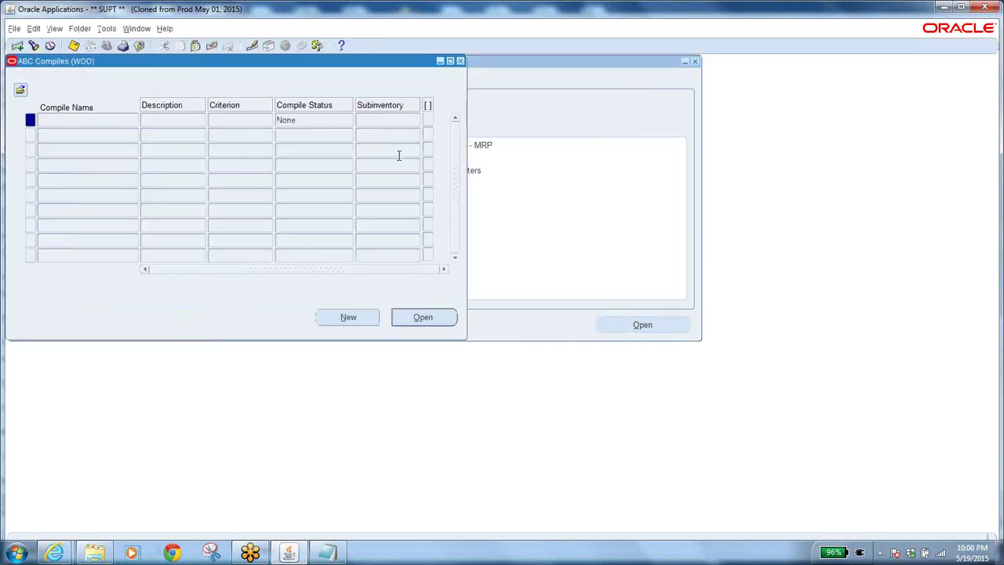
{"action": "left_click_drag", "start_coordinate": [257, 66], "coordinate": [401, 55]}
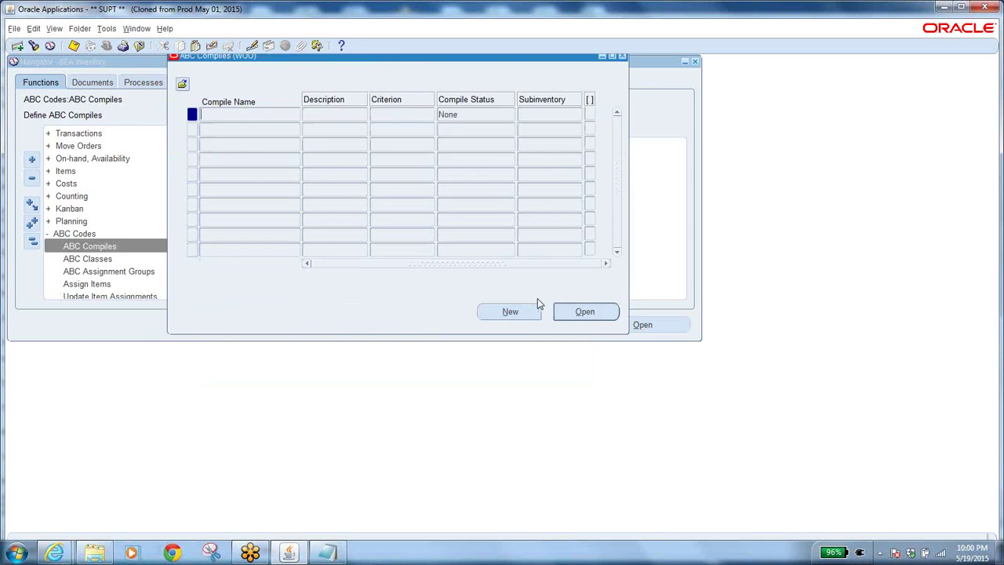
{"action": "left_click", "coordinate": [510, 309]}
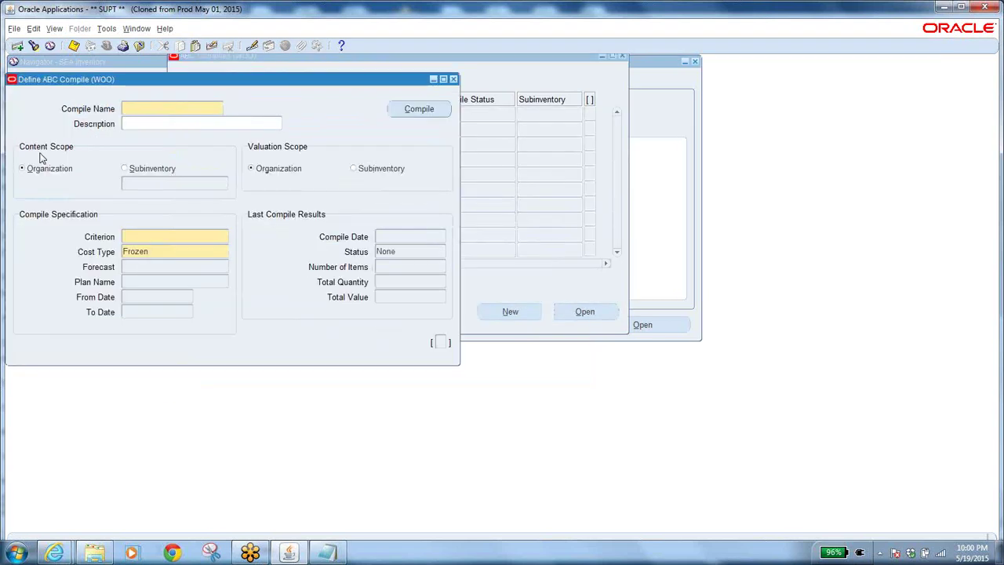
{"action": "left_click_drag", "start_coordinate": [174, 75], "coordinate": [347, 98]}
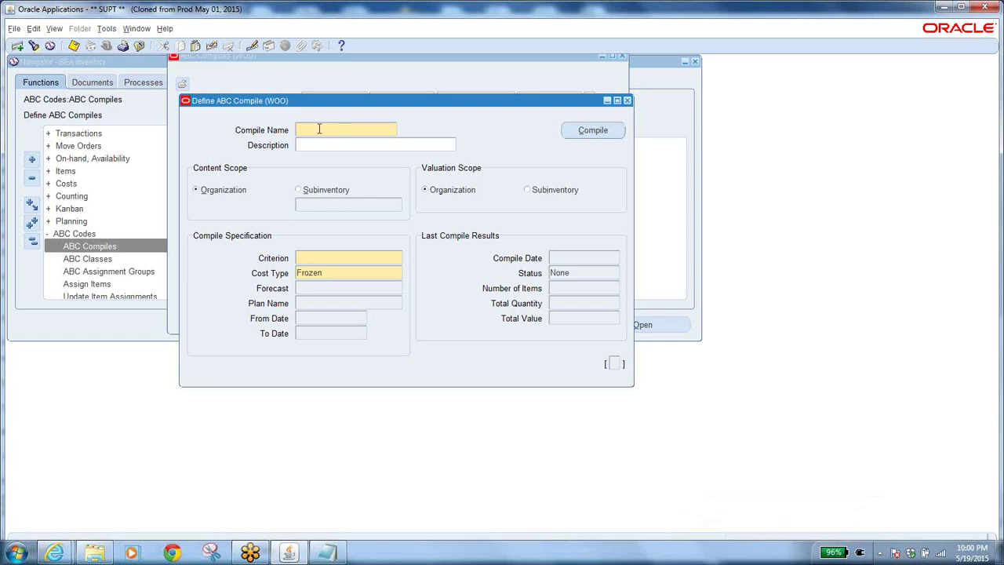
Name the new compile "BA ABC Compile" and copy the same text into its description
{"action": "type", "text": "BA ABC Compile"}
{"action": "left_click_drag", "start_coordinate": [355, 135], "coordinate": [213, 126]}
{"action": "key", "text": "ctrl+c"}
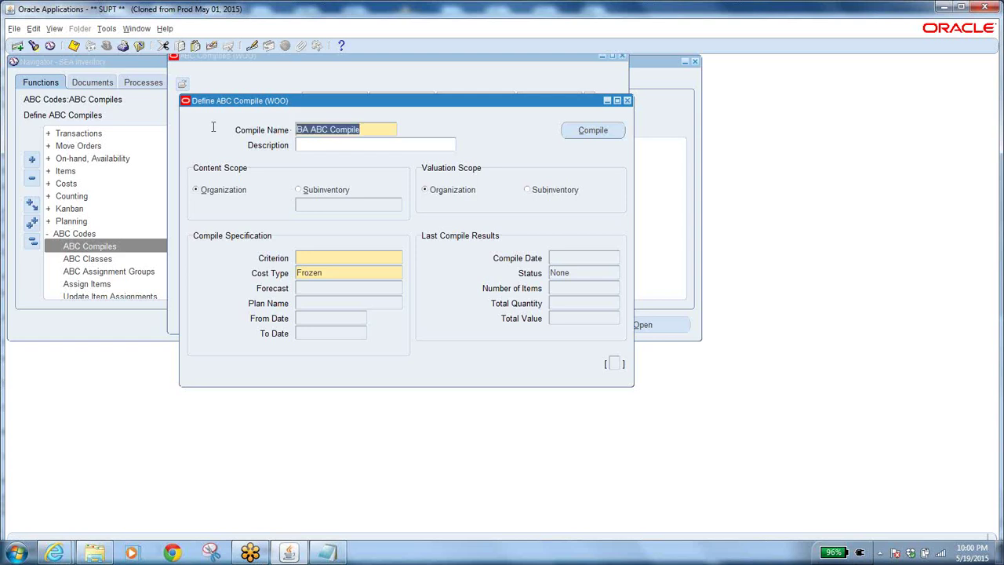
{"action": "left_click", "coordinate": [341, 144]}
{"action": "key", "text": "ctrl+v"}
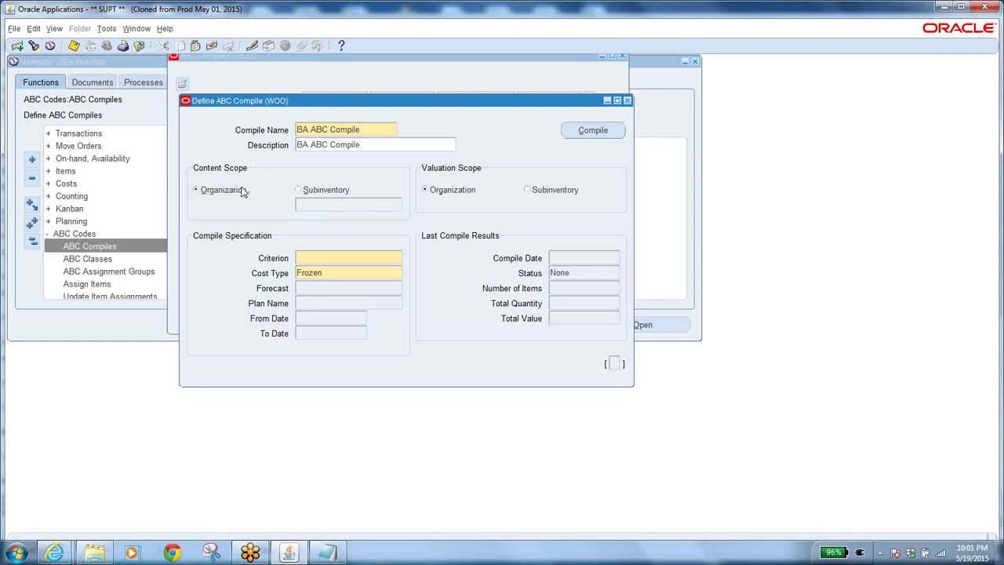
Set the compile's content scope to Subinventory and choose WIP FIN from the subinventories starting with w
{"action": "left_click", "coordinate": [299, 192]}
{"action": "left_click", "coordinate": [317, 203]}
{"action": "left_click", "coordinate": [397, 207]}
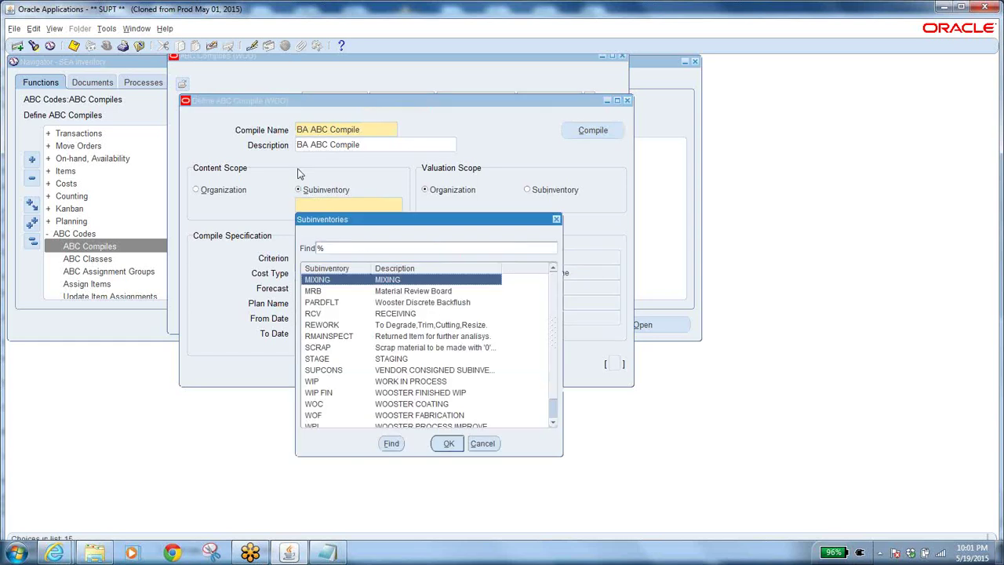
{"action": "type", "text": "w"}
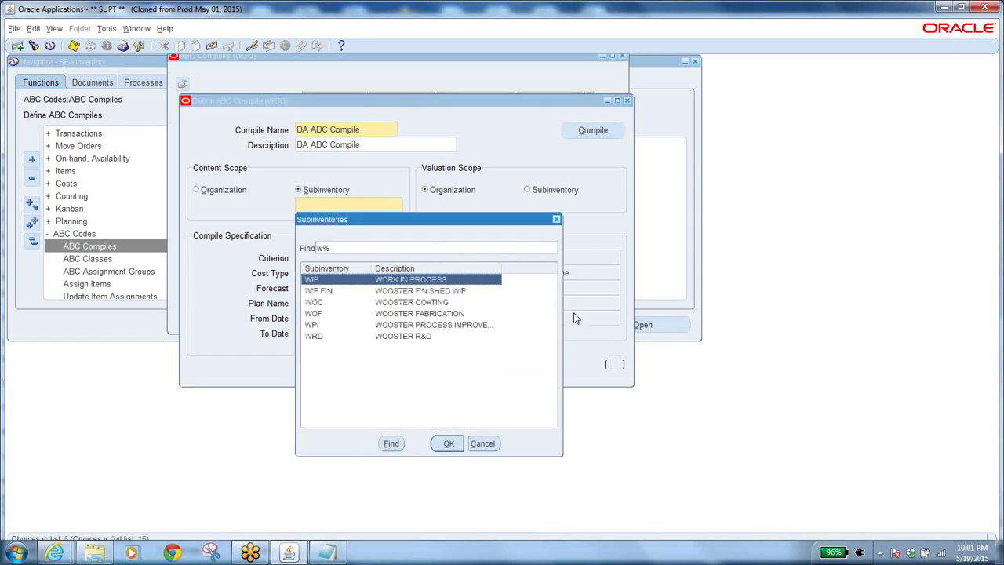
{"action": "left_click", "coordinate": [425, 296]}
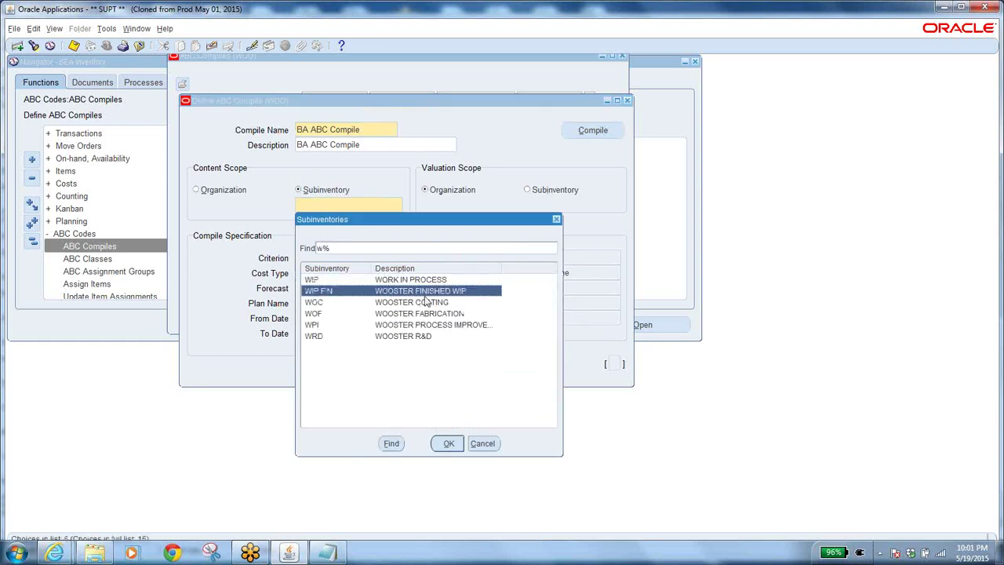
{"action": "left_click", "coordinate": [449, 444]}
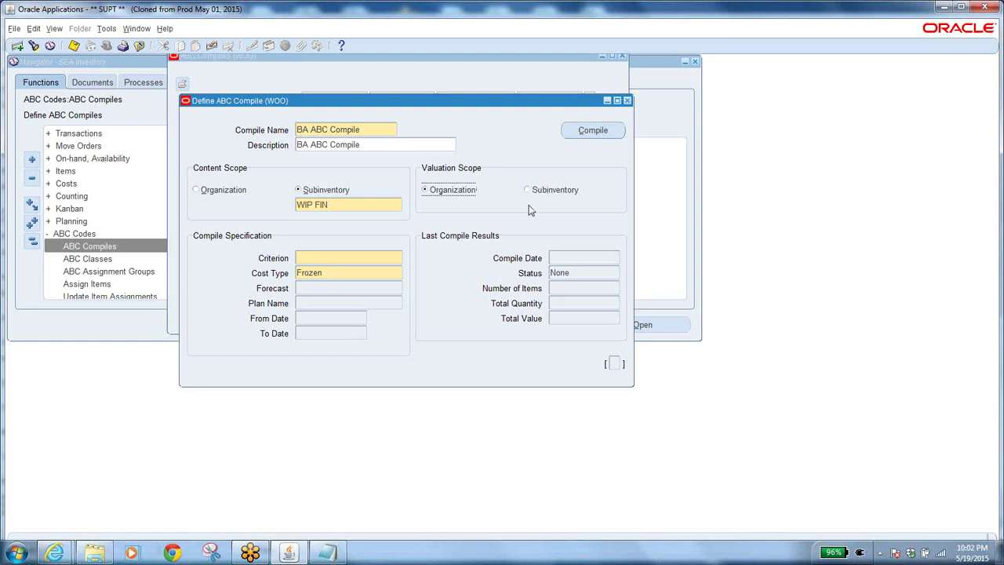
Set the compile specification's criterion to Current on hand value, considering the historical usage criteria along the way
{"action": "left_click", "coordinate": [348, 257]}
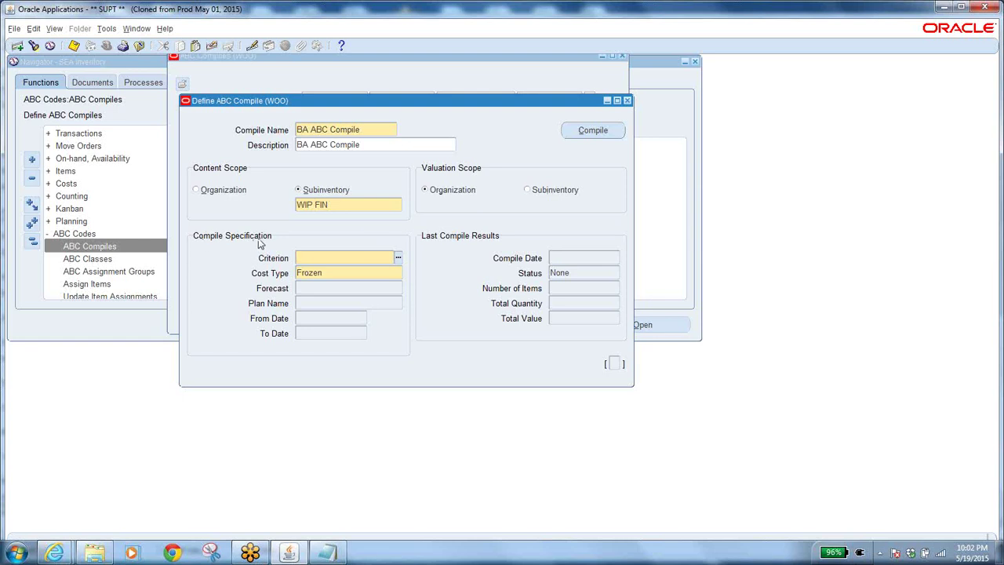
{"action": "left_click", "coordinate": [398, 258]}
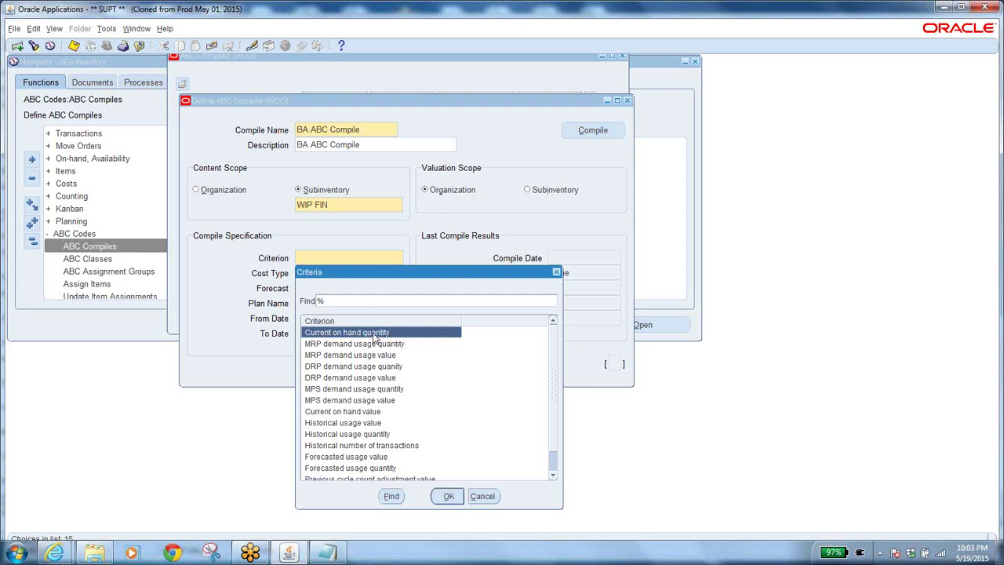
{"action": "left_click", "coordinate": [369, 414]}
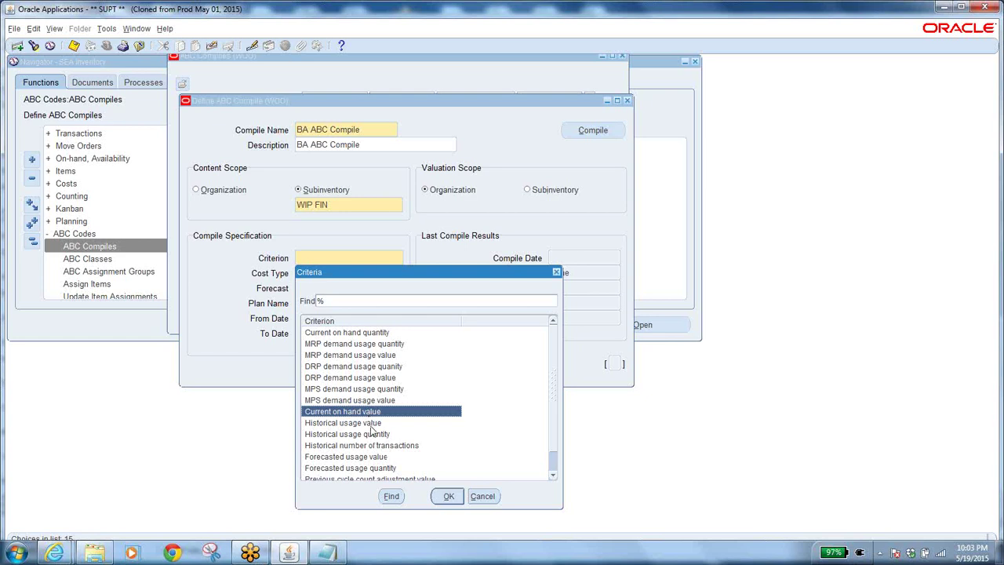
{"action": "left_click", "coordinate": [372, 425]}
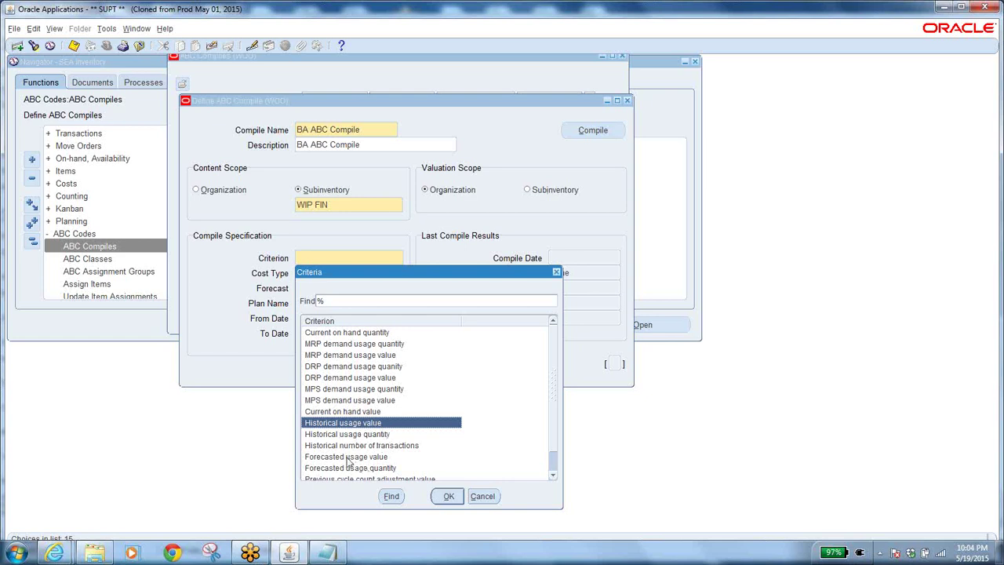
{"action": "left_click", "coordinate": [387, 436]}
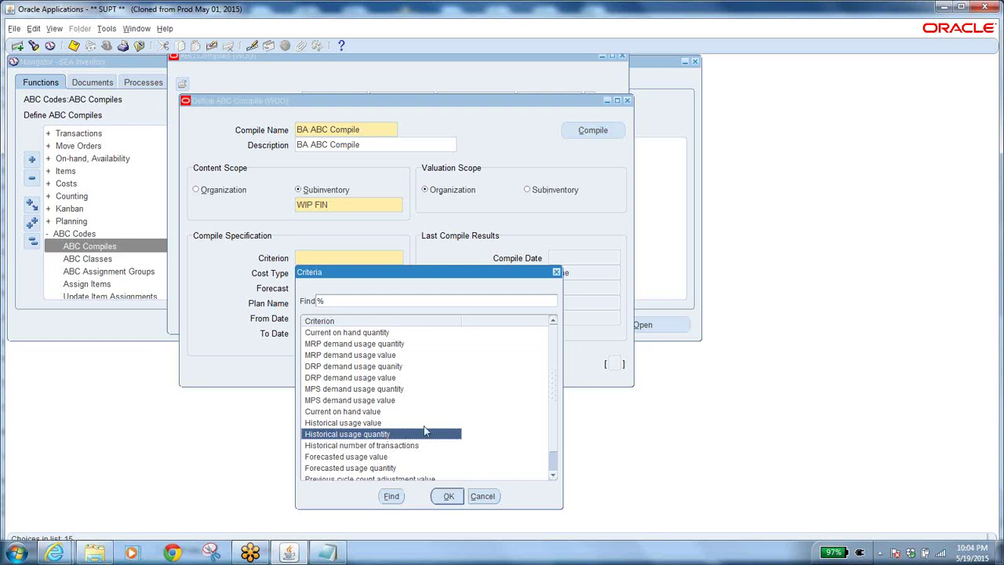
{"action": "left_click", "coordinate": [375, 413]}
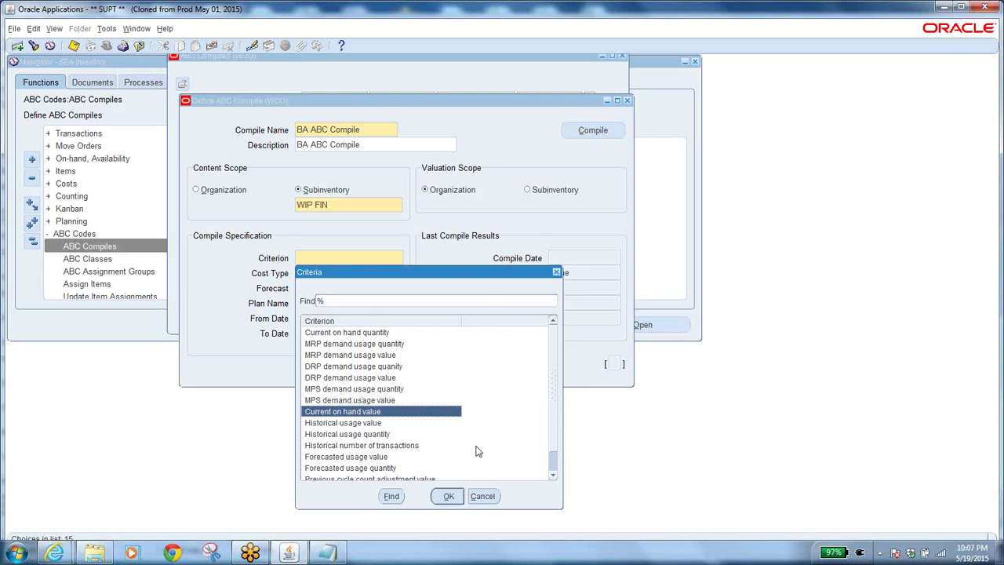
{"action": "left_click", "coordinate": [455, 504]}
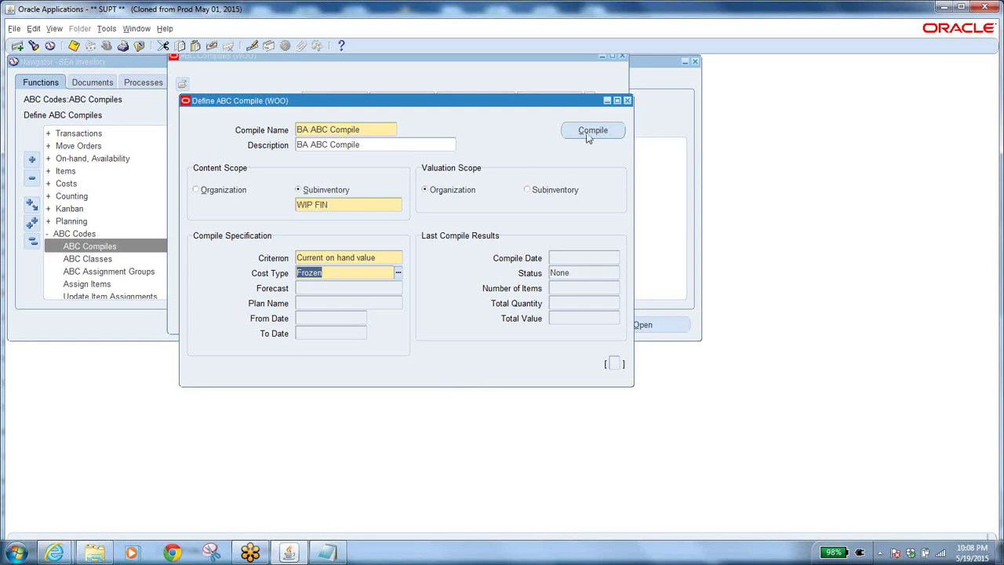
Note the compile name "BA ABC Compile" below the last entry of the classes trails file in Notepad, then return to Oracle Applications
{"action": "left_click", "coordinate": [363, 129]}
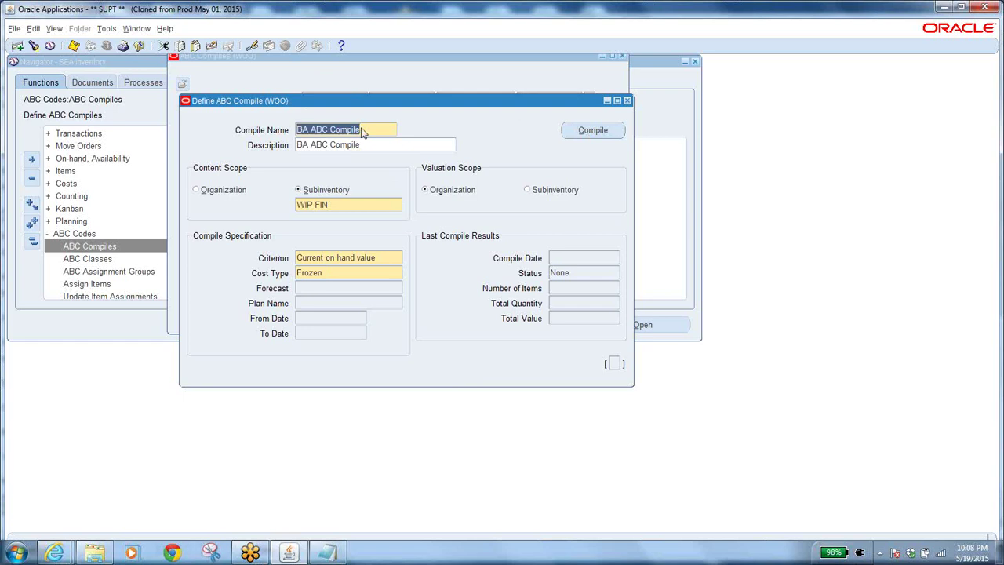
{"action": "left_click", "coordinate": [328, 553]}
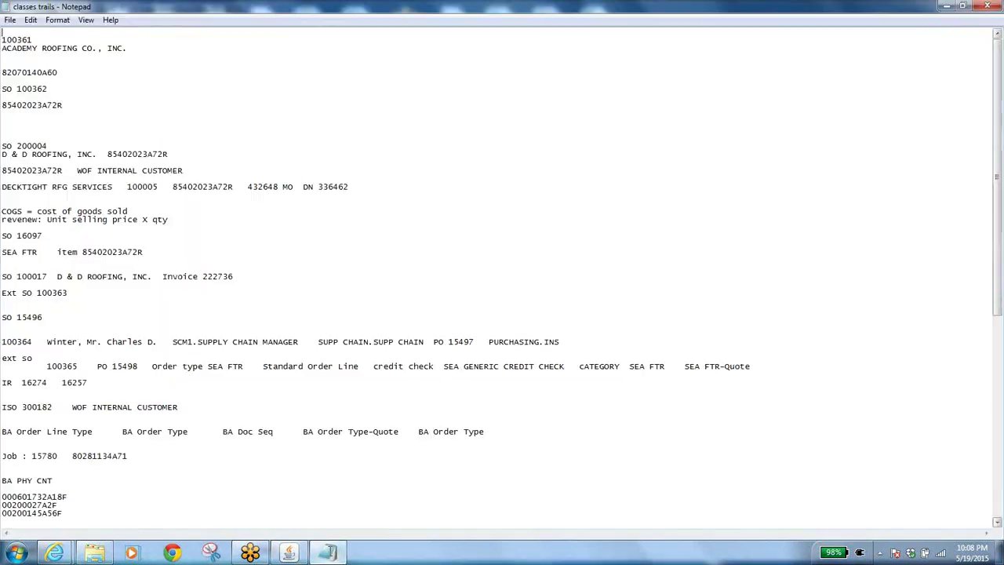
{"action": "left_click", "coordinate": [1000, 477]}
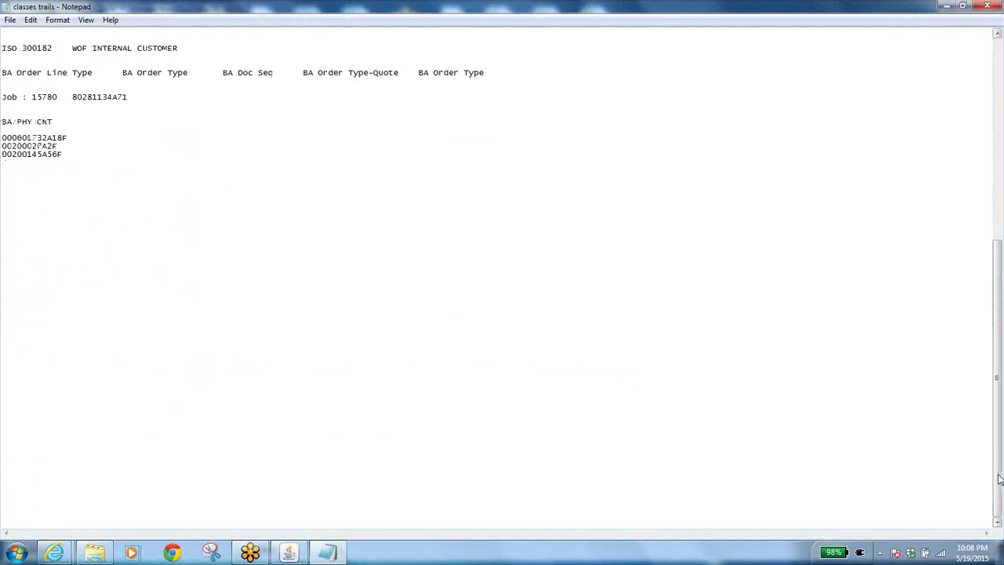
{"action": "left_click", "coordinate": [80, 154]}
{"action": "key", "text": "Return"}
{"action": "key", "text": "Return"}
{"action": "key", "text": "Return"}
{"action": "type", "text": "BA ABC Compile"}
{"action": "key", "text": "alt+Tab"}
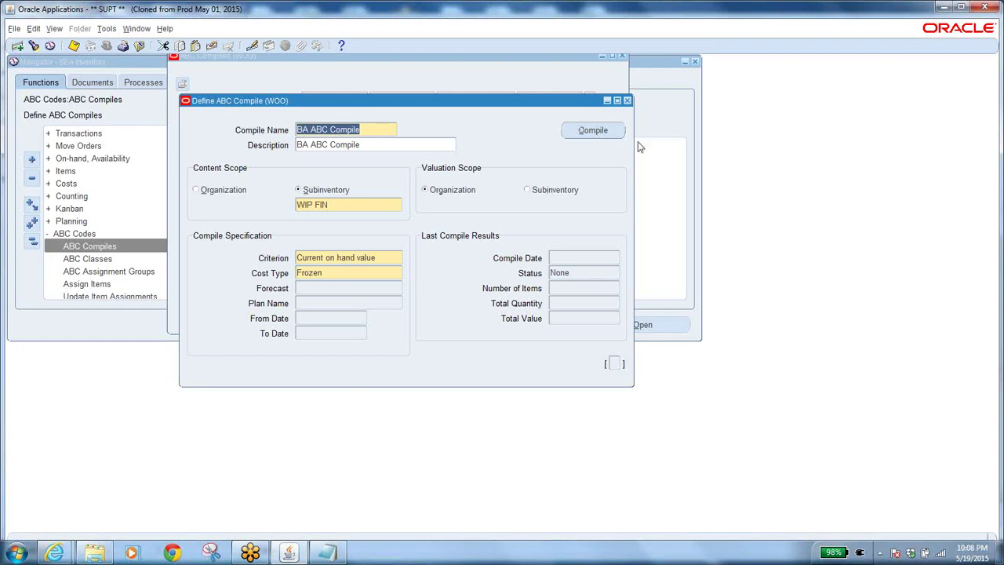
Run the BA ABC Compile with its results printed and acknowledge the submitted request
{"action": "left_click", "coordinate": [589, 131]}
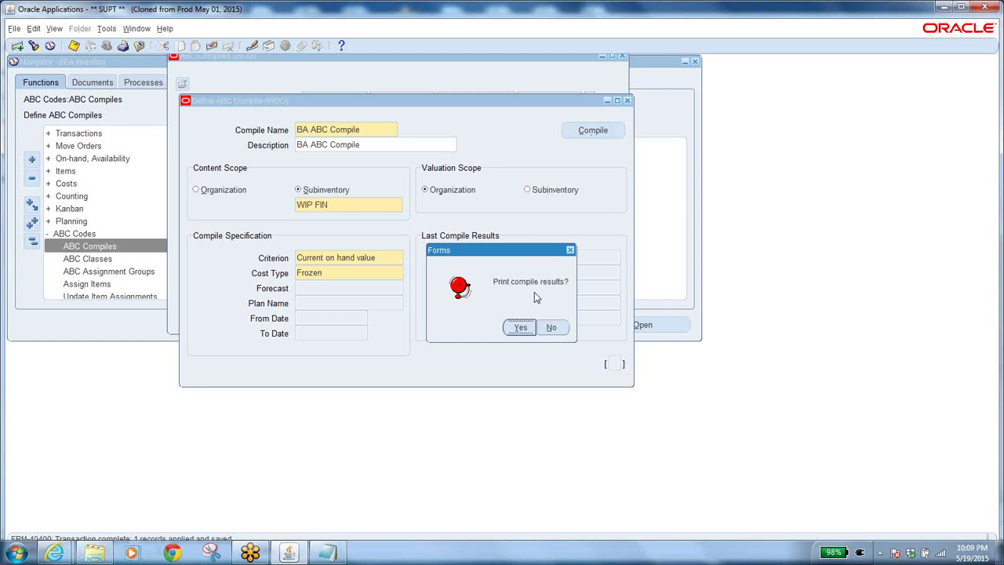
{"action": "left_click", "coordinate": [520, 327]}
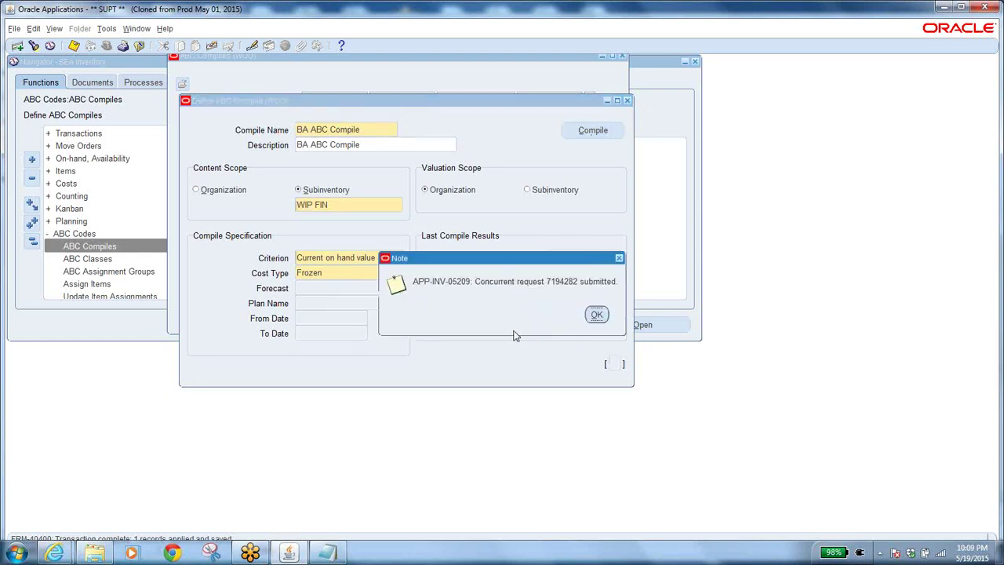
{"action": "left_click", "coordinate": [596, 314]}
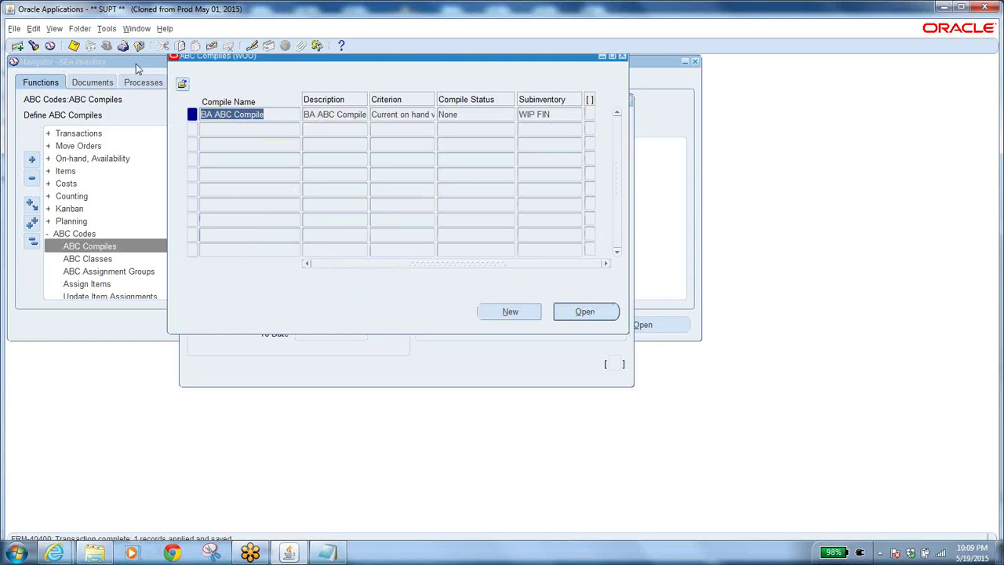
Find all own concurrent requests, check the Compile ABC analysis and ABC descending value report requests, and refresh their data
{"action": "left_click", "coordinate": [54, 28]}
{"action": "left_click", "coordinate": [64, 189]}
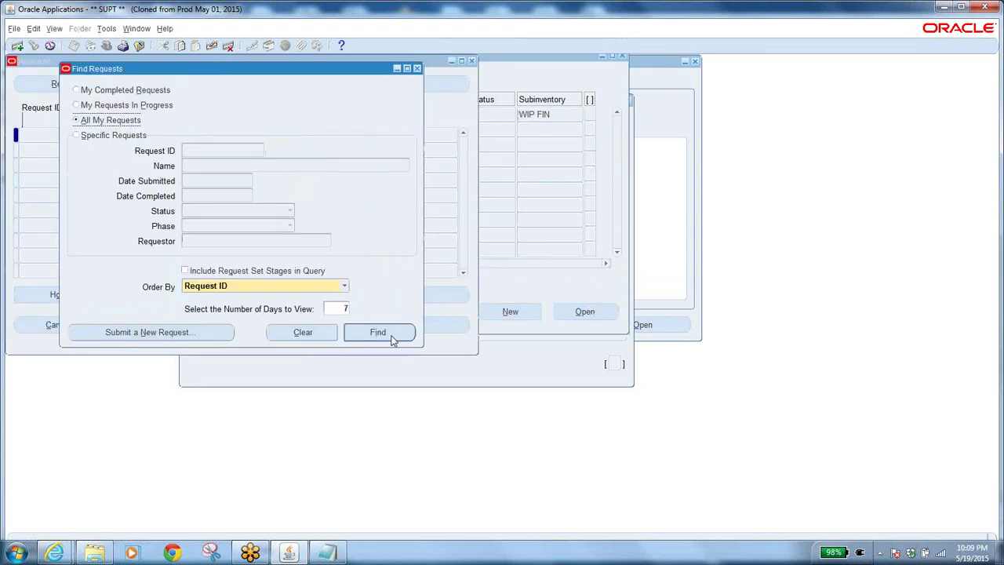
{"action": "left_click", "coordinate": [377, 332]}
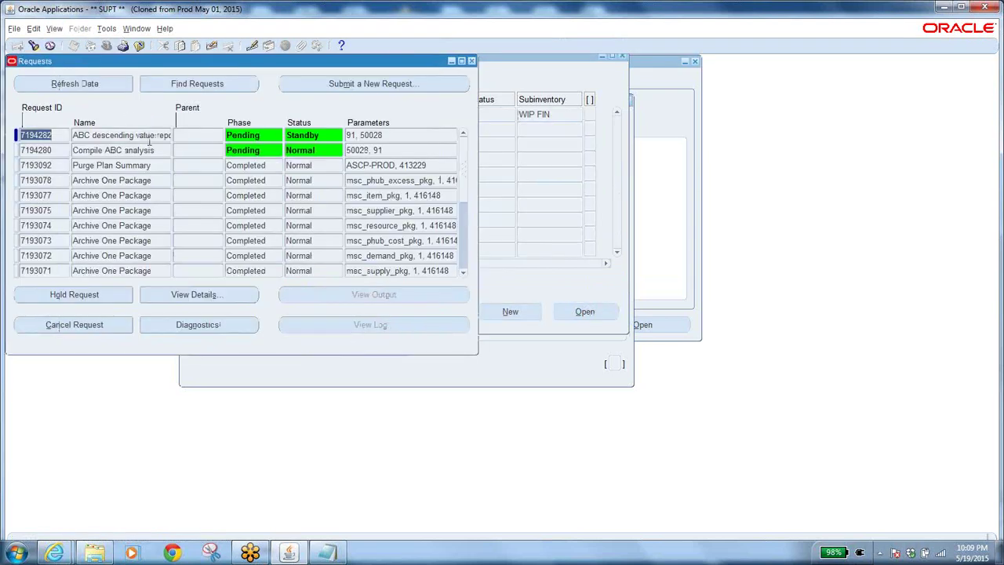
{"action": "left_click", "coordinate": [159, 152]}
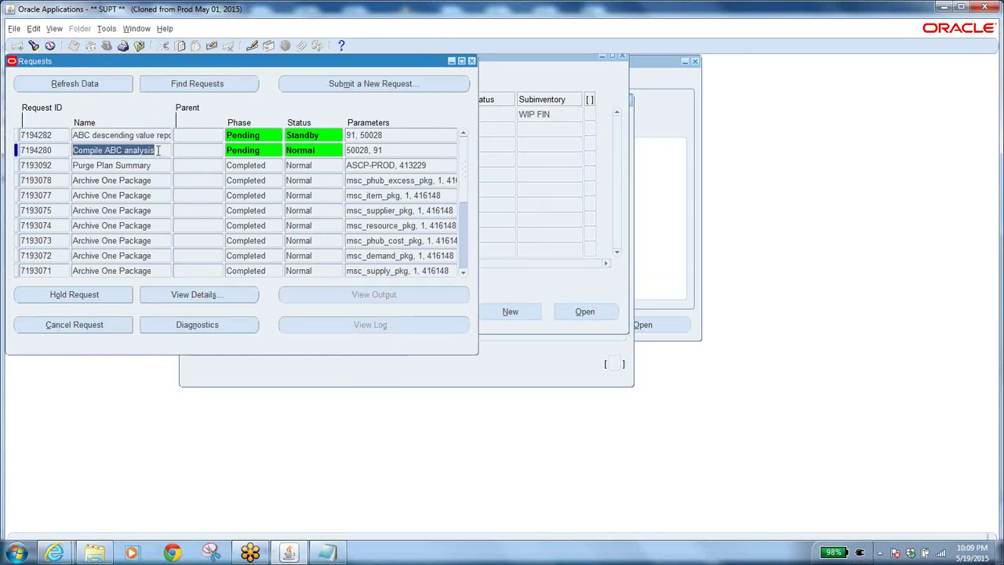
{"action": "left_click", "coordinate": [146, 136]}
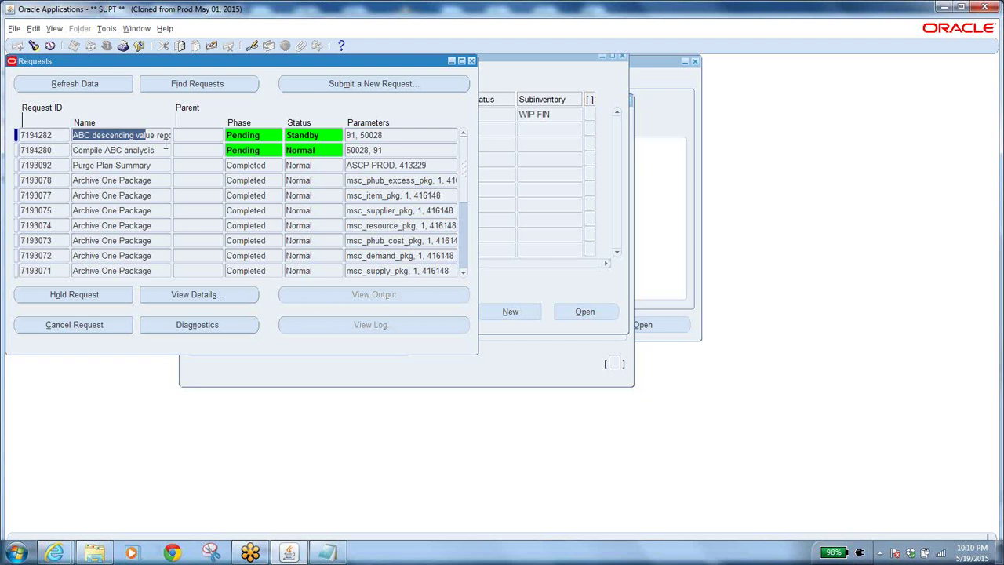
{"action": "left_click", "coordinate": [83, 83]}
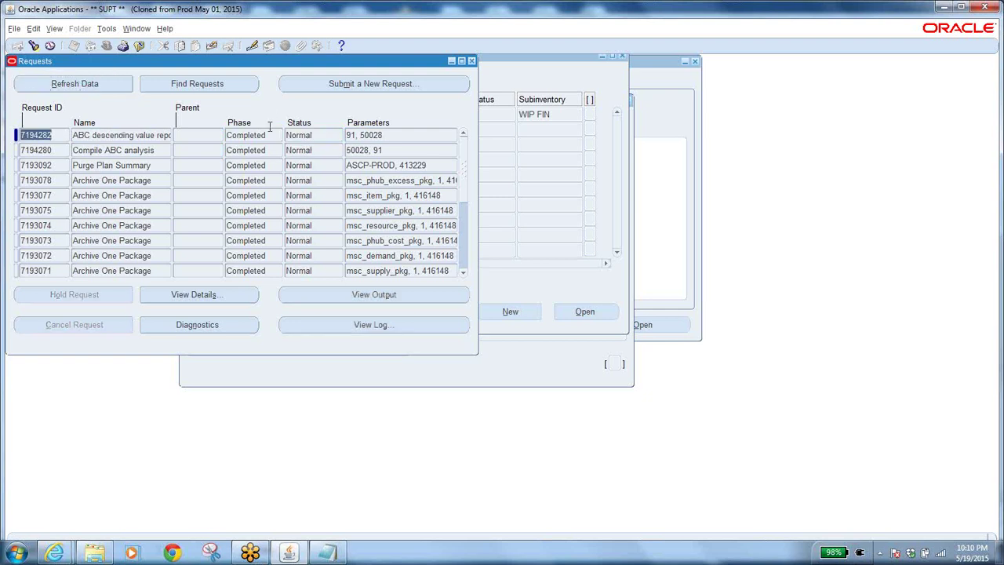
Try to view the output of the Compile ABC analysis request and dismiss the note
{"action": "left_click", "coordinate": [161, 151]}
{"action": "left_click", "coordinate": [403, 297]}
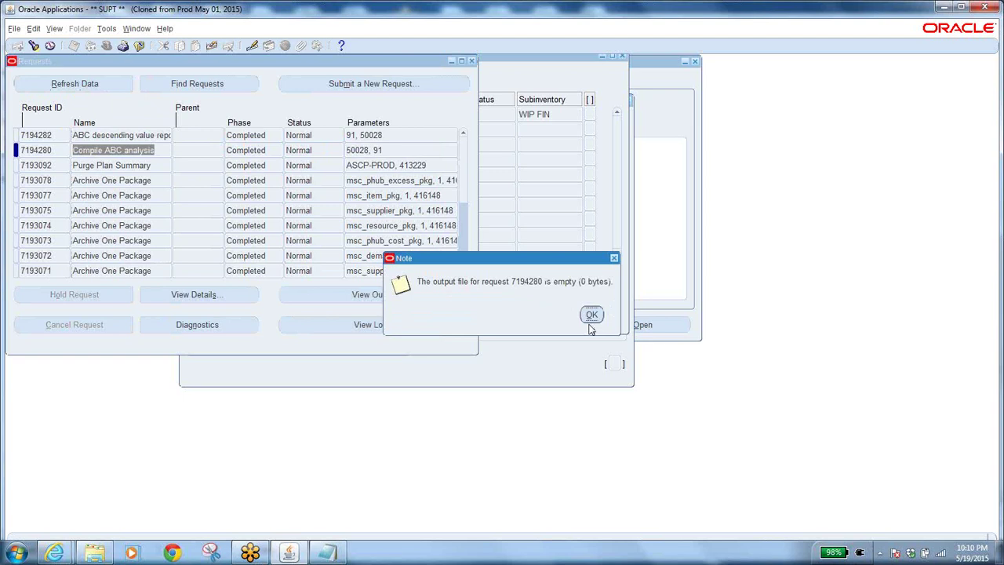
{"action": "left_click", "coordinate": [592, 315]}
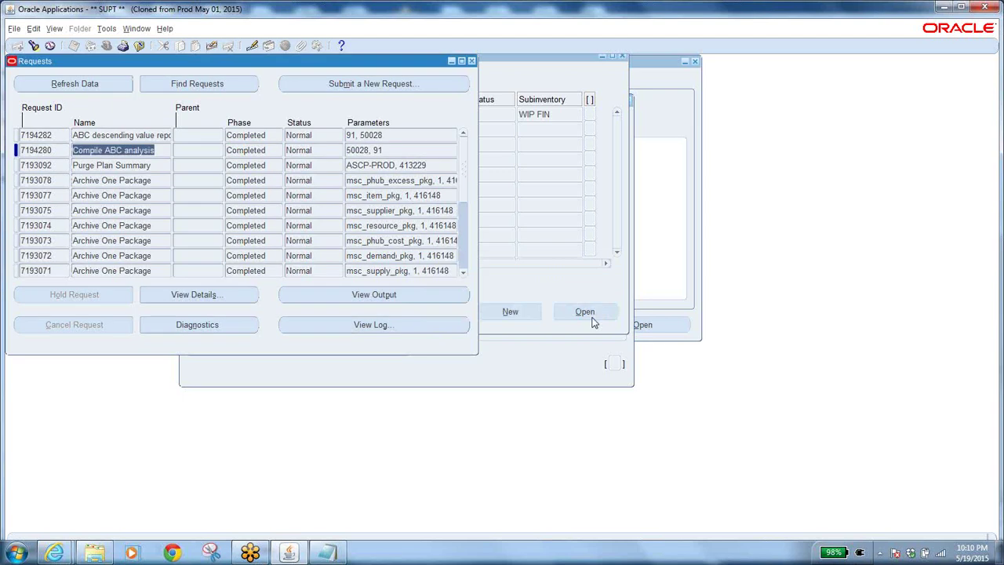
View the output of the ABC descending value report request and switch to its copy in Internet Explorer
{"action": "left_click", "coordinate": [156, 136]}
{"action": "left_click_drag", "start_coordinate": [149, 135], "coordinate": [227, 144]}
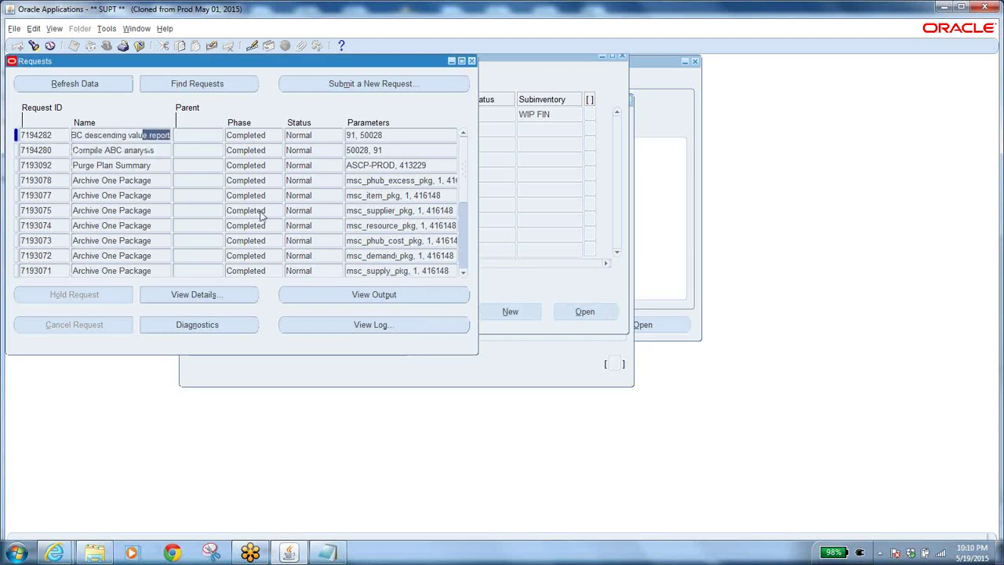
{"action": "left_click", "coordinate": [391, 297]}
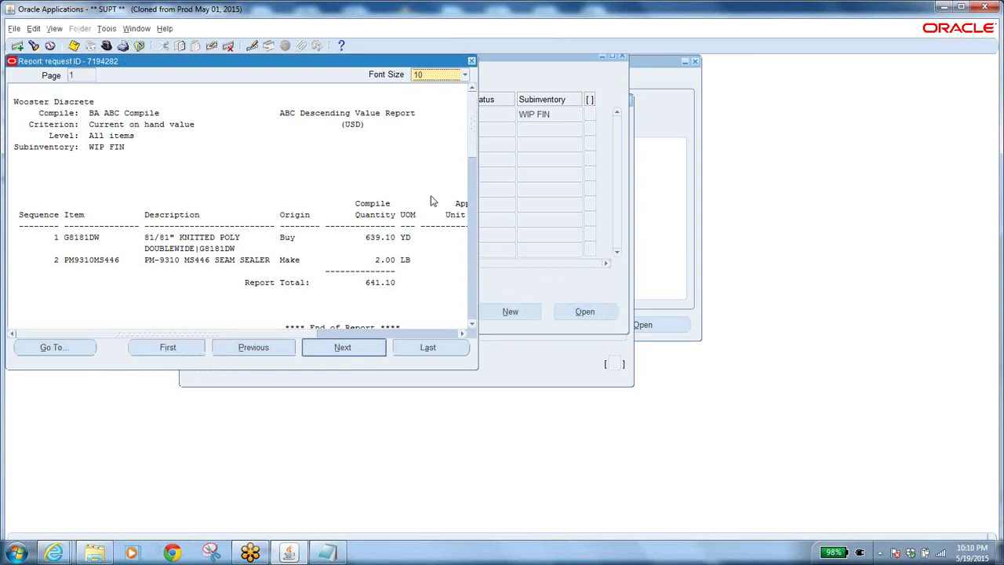
{"action": "mouse_move", "coordinate": [55, 553]}
{"action": "left_click", "coordinate": [378, 482]}
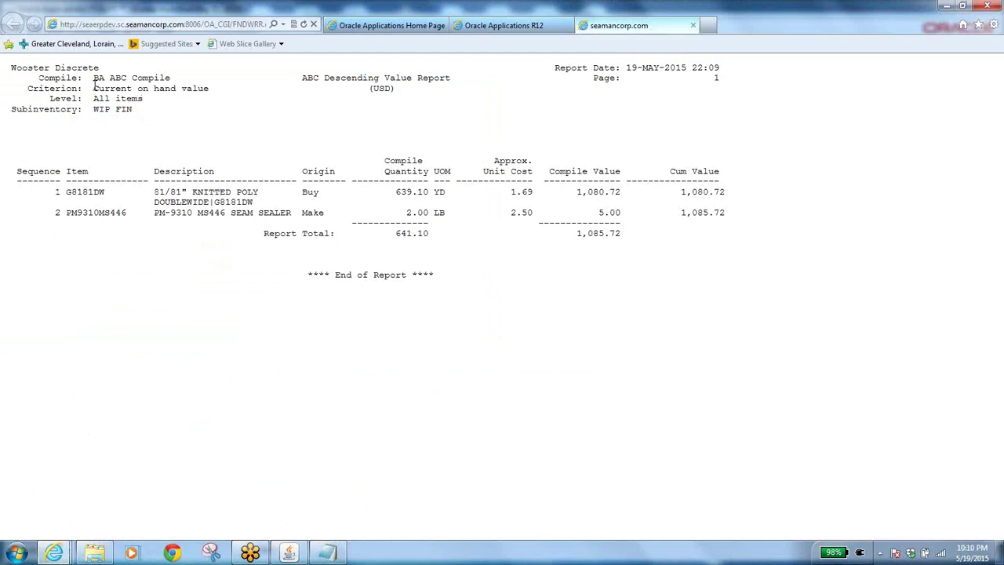
Examine the compile name, criterion and subinventory in the header of the ABC Descending Value Report
{"action": "left_click_drag", "start_coordinate": [95, 81], "coordinate": [162, 79]}
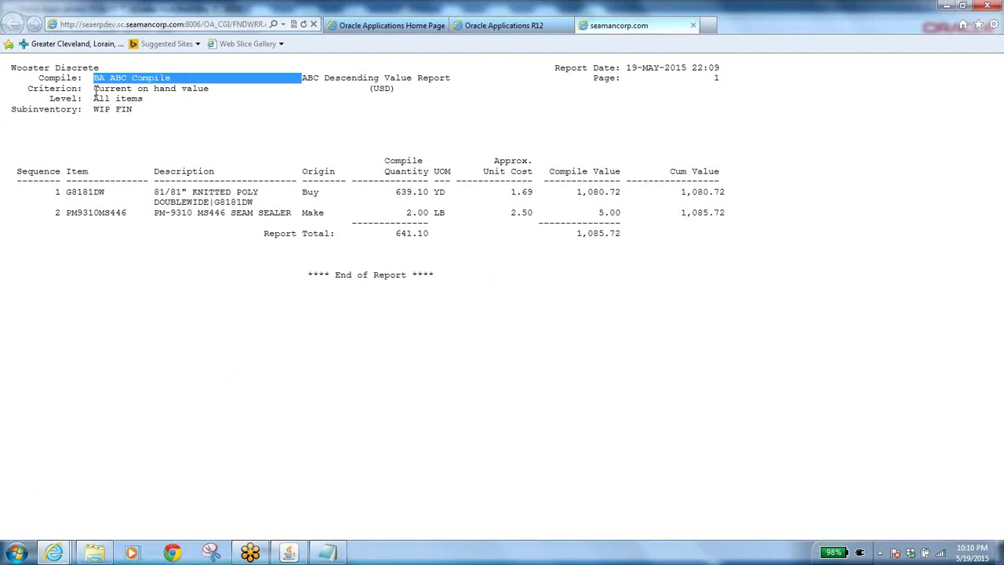
{"action": "left_click_drag", "start_coordinate": [94, 89], "coordinate": [194, 86]}
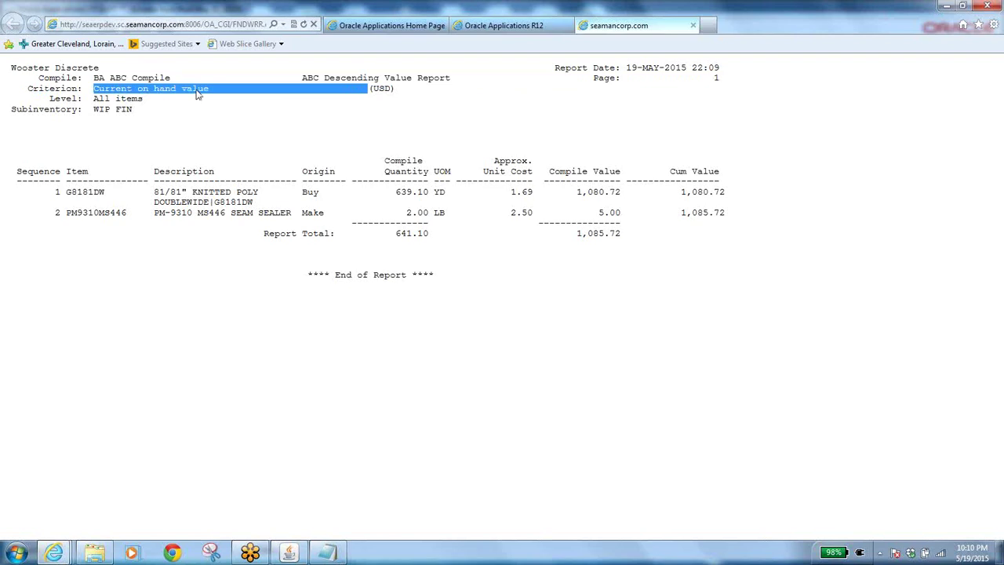
{"action": "left_click_drag", "start_coordinate": [94, 110], "coordinate": [133, 116]}
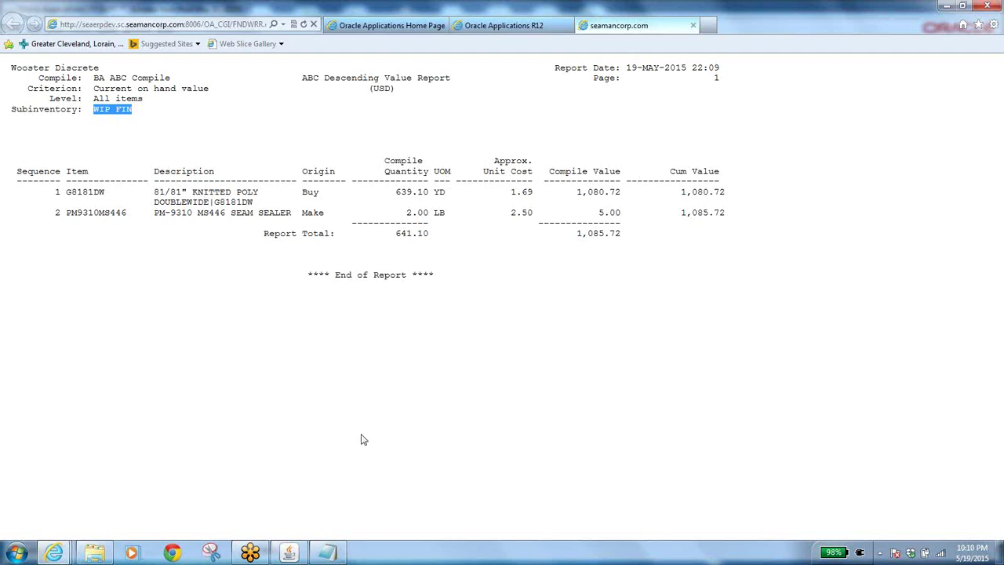
Switch back to Oracle Applications, close the report and Requests windows, and reopen the BA ABC Compile definition
{"action": "left_click", "coordinate": [295, 549]}
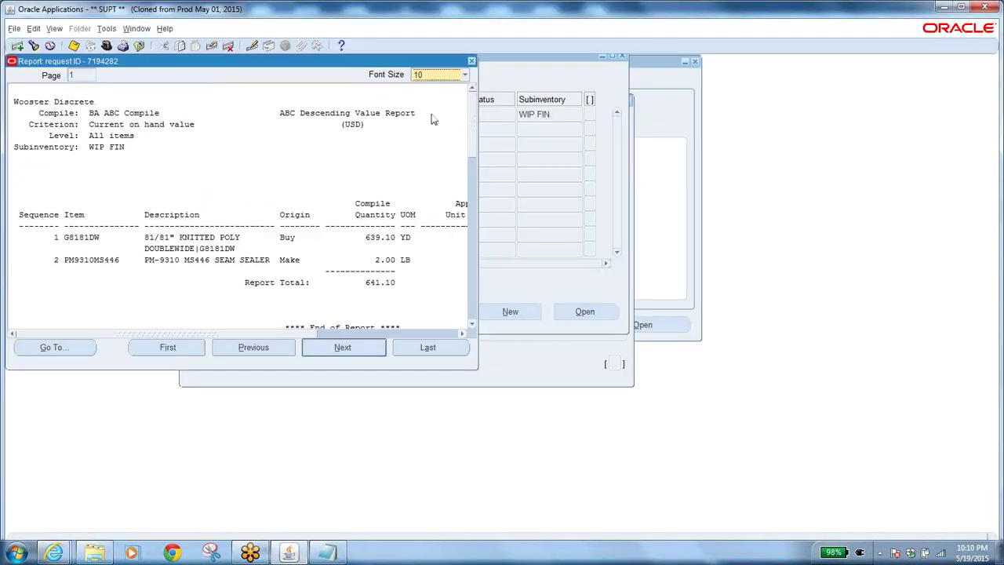
{"action": "left_click", "coordinate": [471, 61]}
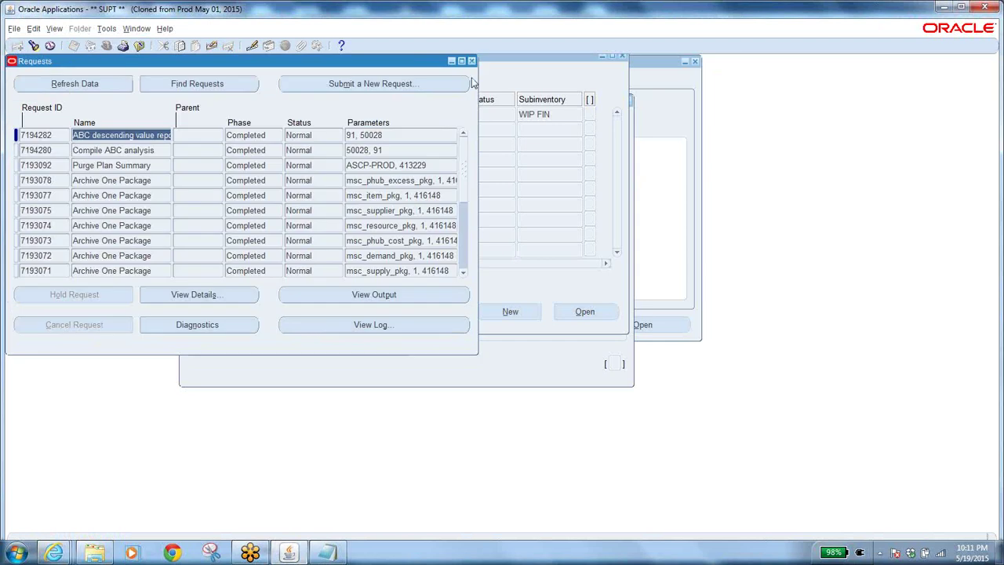
{"action": "left_click", "coordinate": [472, 61]}
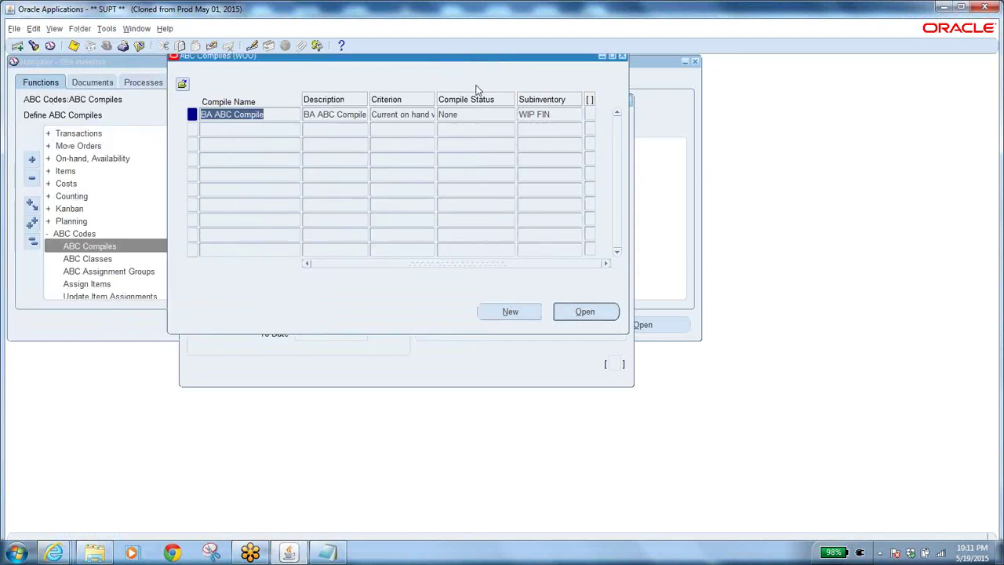
{"action": "left_click", "coordinate": [584, 313]}
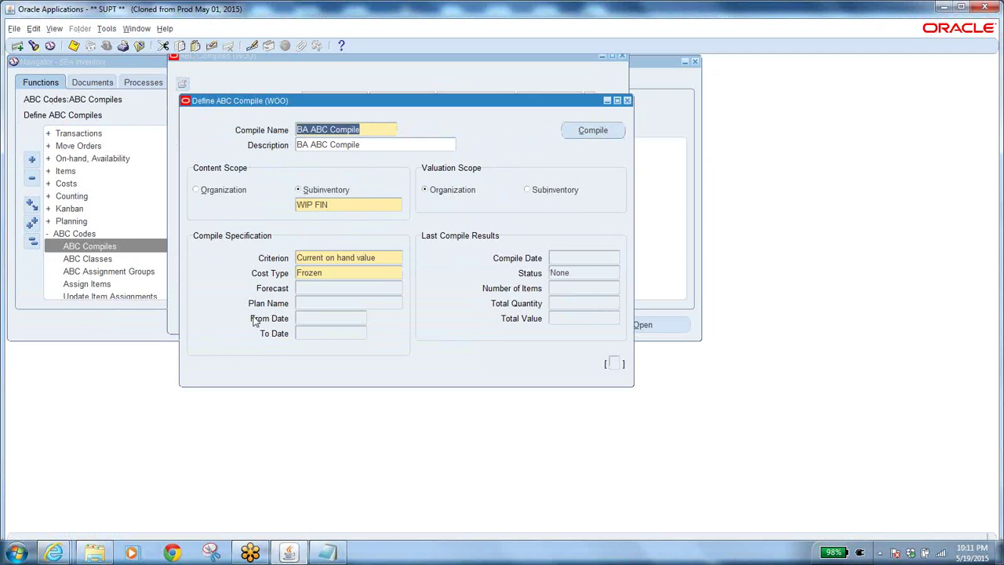
Try to change the content scope of BA ABC Compile to Organization, and close the compile windows
{"action": "left_click", "coordinate": [197, 190]}
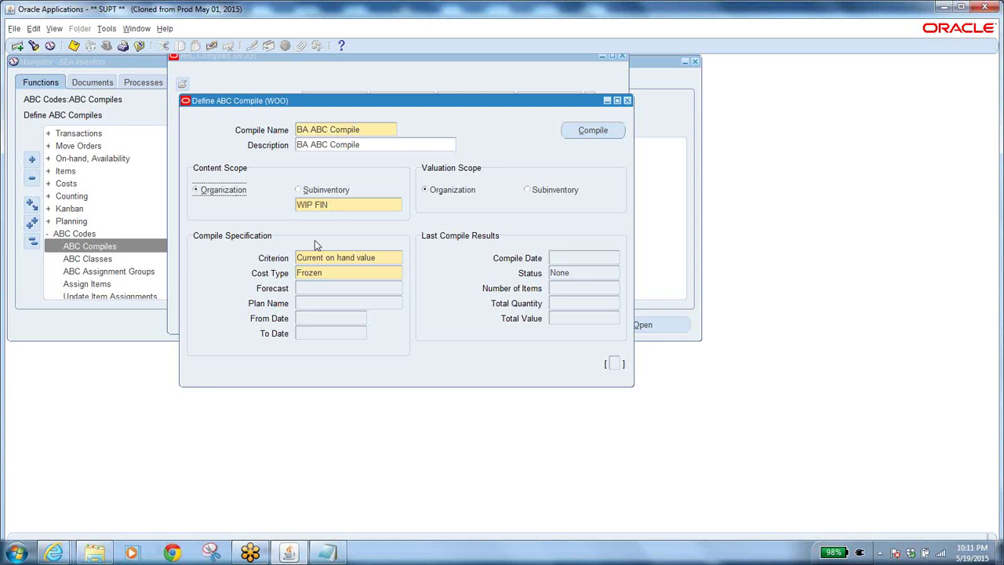
{"action": "left_click", "coordinate": [348, 205]}
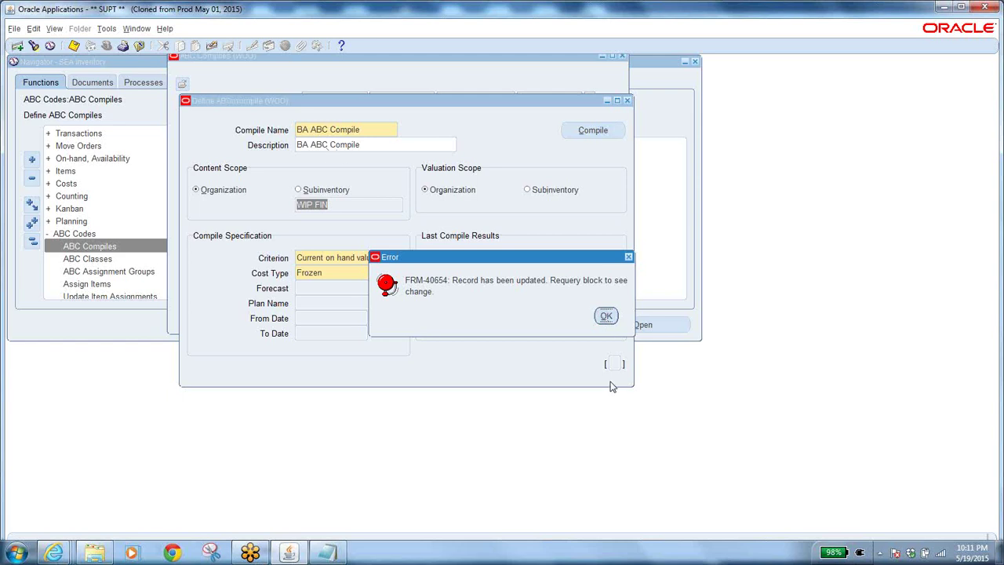
{"action": "left_click", "coordinate": [606, 316]}
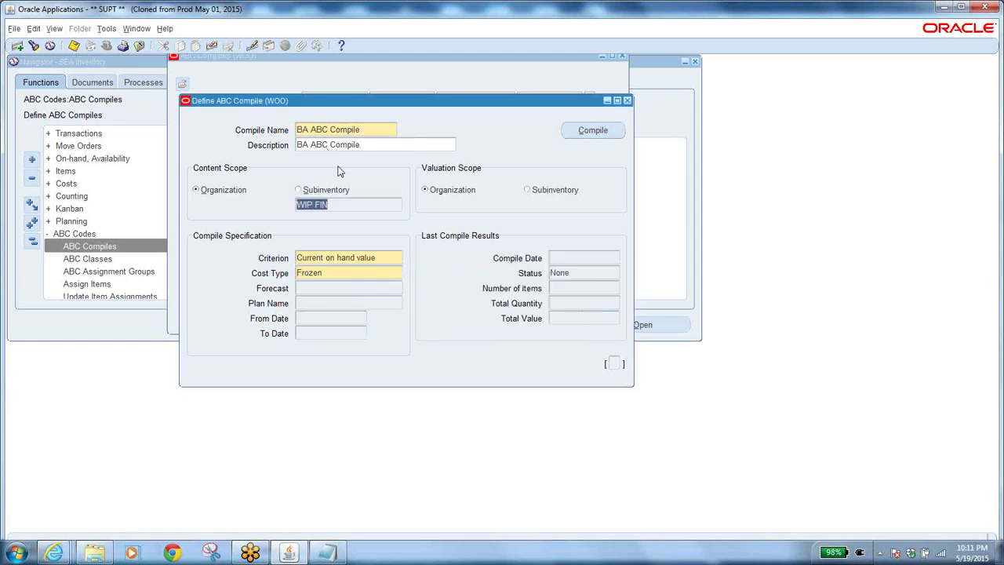
{"action": "left_click", "coordinate": [139, 46]}
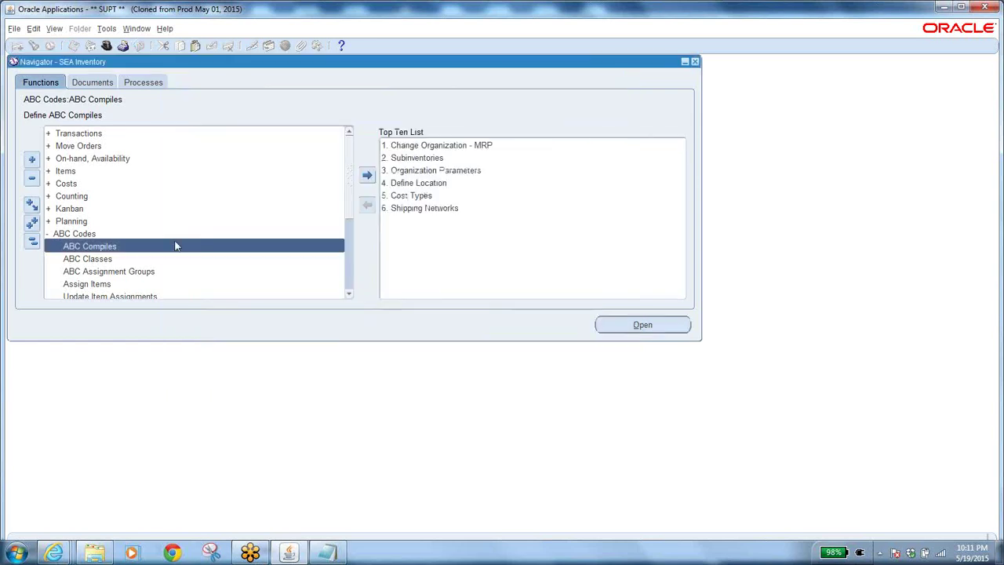
Reopen the ABC Compiles window, query all compiles and open the BA ABC Compile definition
{"action": "double_click", "coordinate": [128, 248]}
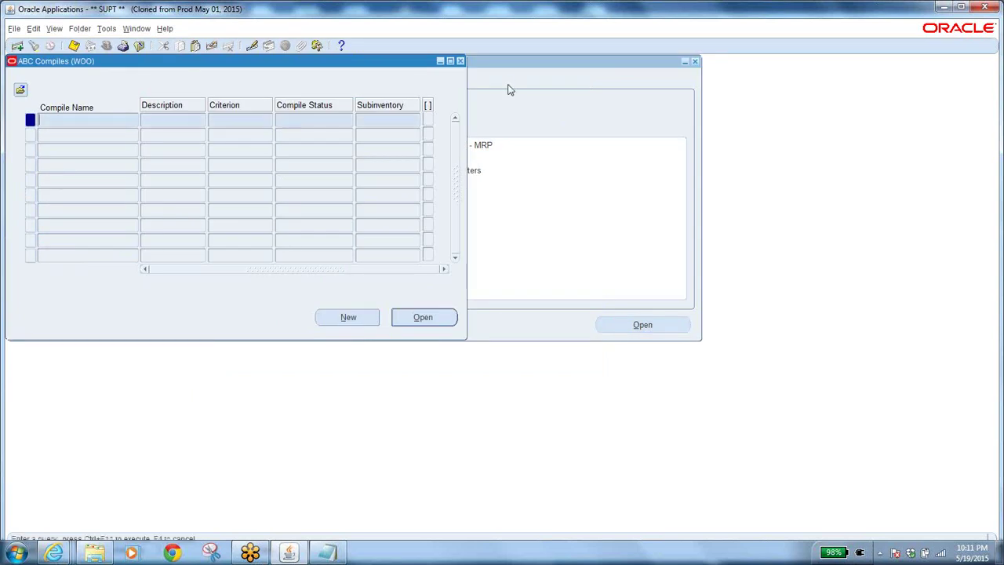
{"action": "key", "text": "ctrl+F11"}
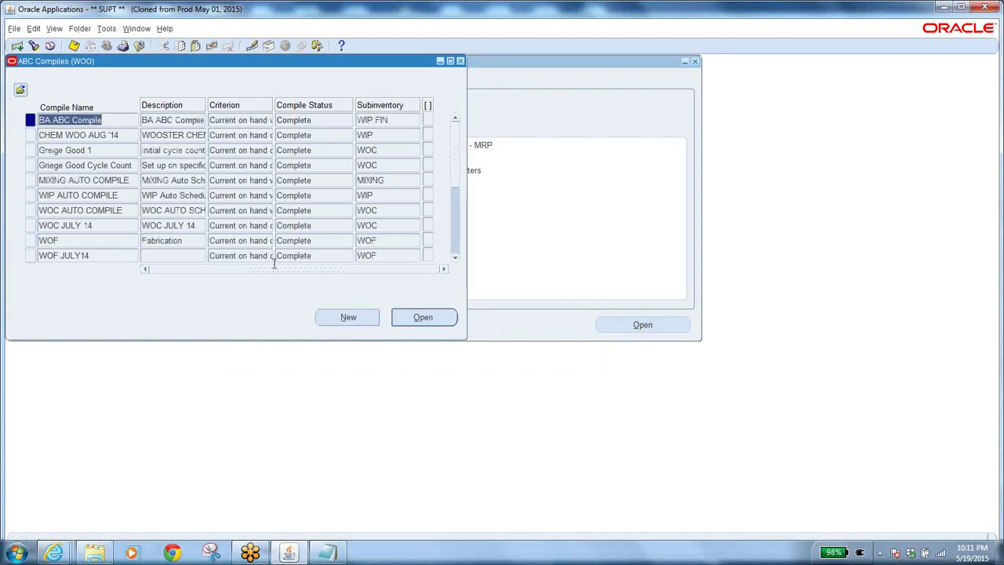
{"action": "left_click", "coordinate": [411, 317]}
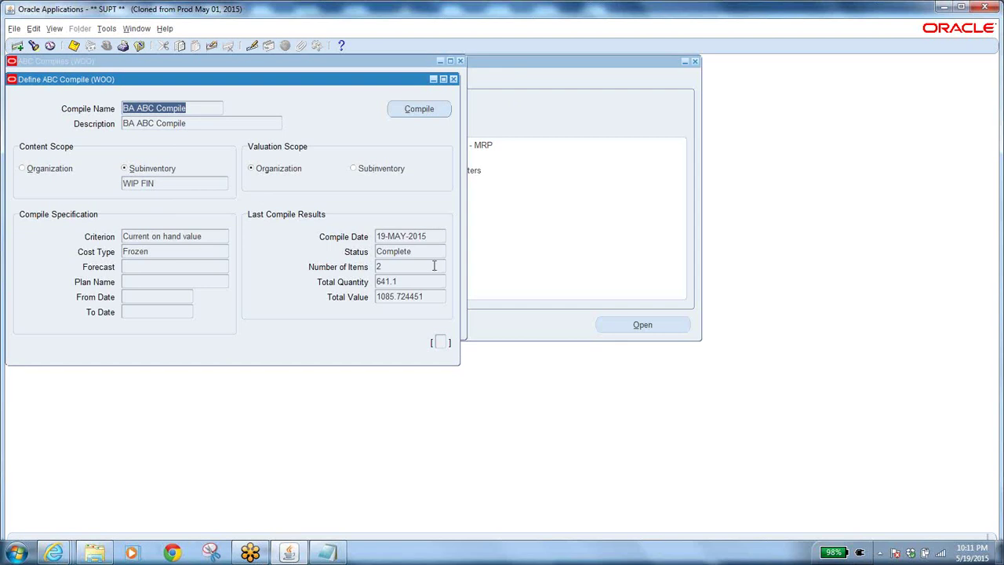
Examine the compile date, status, number of items, total quantity and total value in the last compile results
{"action": "left_click", "coordinate": [430, 242]}
{"action": "double_click", "coordinate": [430, 238]}
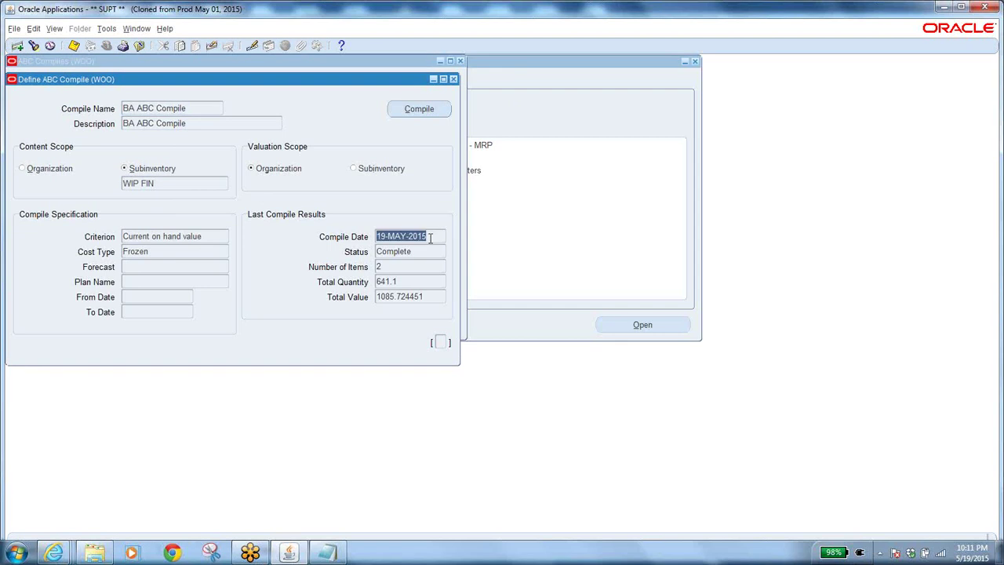
{"action": "left_click", "coordinate": [430, 236]}
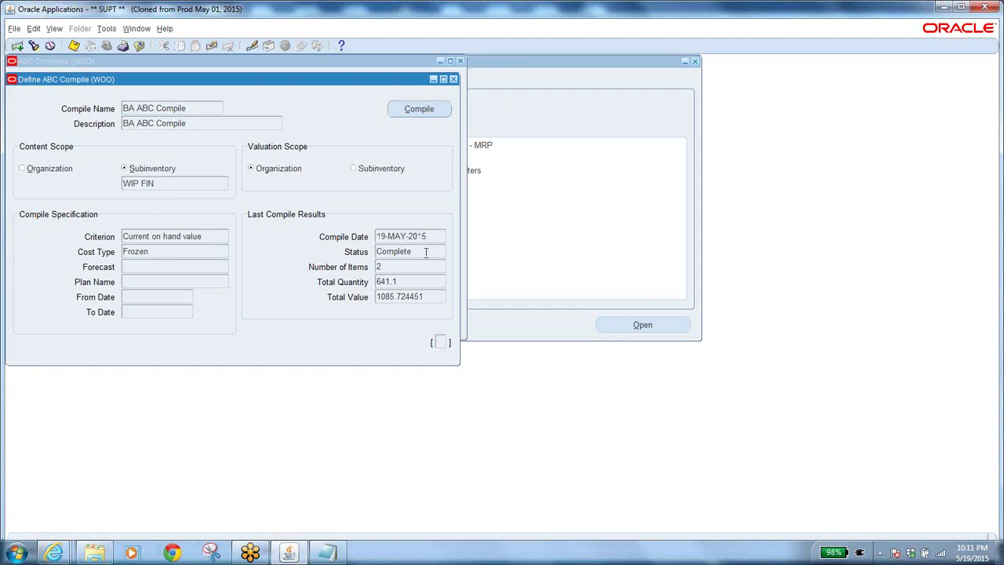
{"action": "double_click", "coordinate": [426, 252]}
{"action": "double_click", "coordinate": [404, 267]}
{"action": "double_click", "coordinate": [397, 281]}
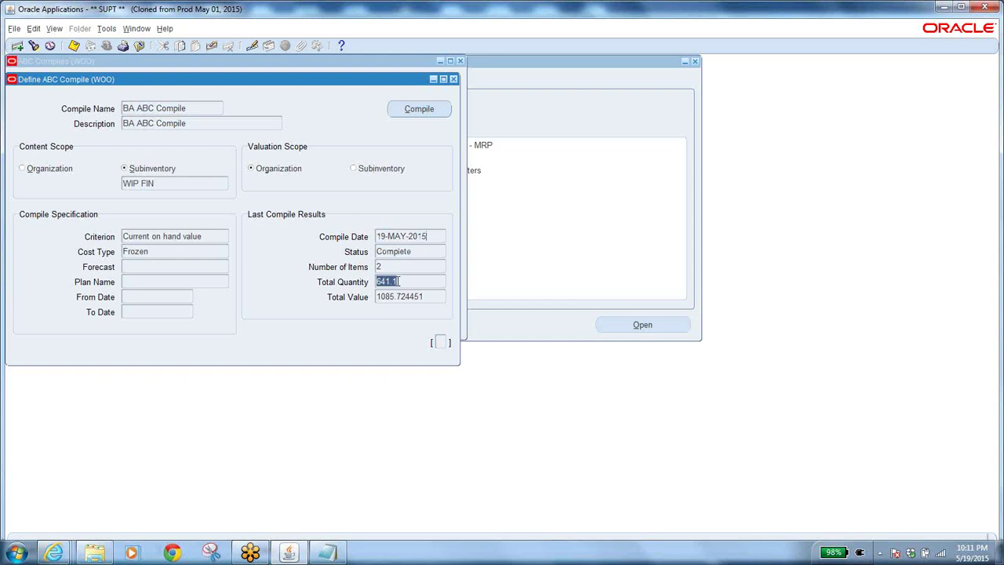
{"action": "double_click", "coordinate": [436, 296]}
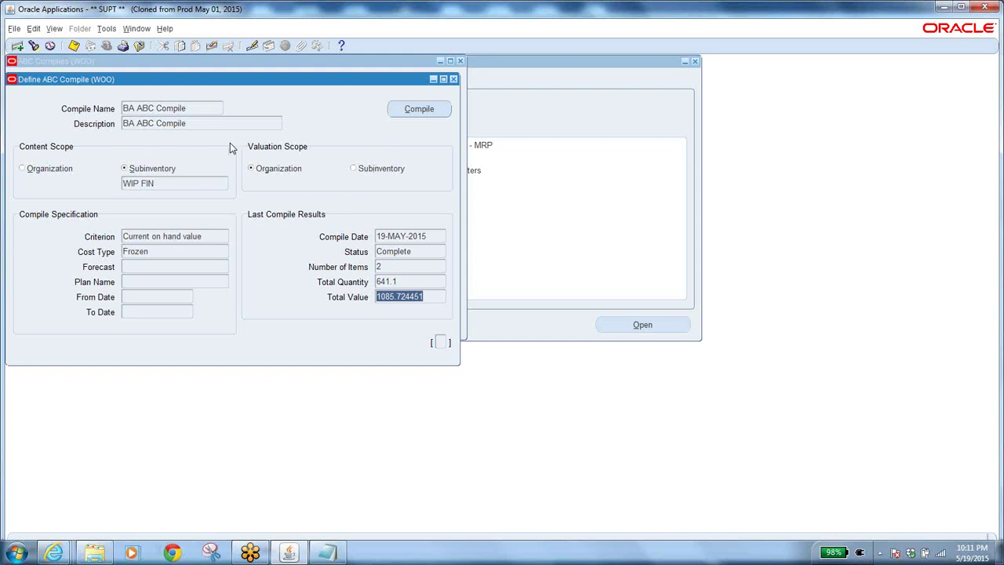
Start a new compile definition with BA ABC Compile-ORG as both its name and description
{"action": "left_click", "coordinate": [193, 110]}
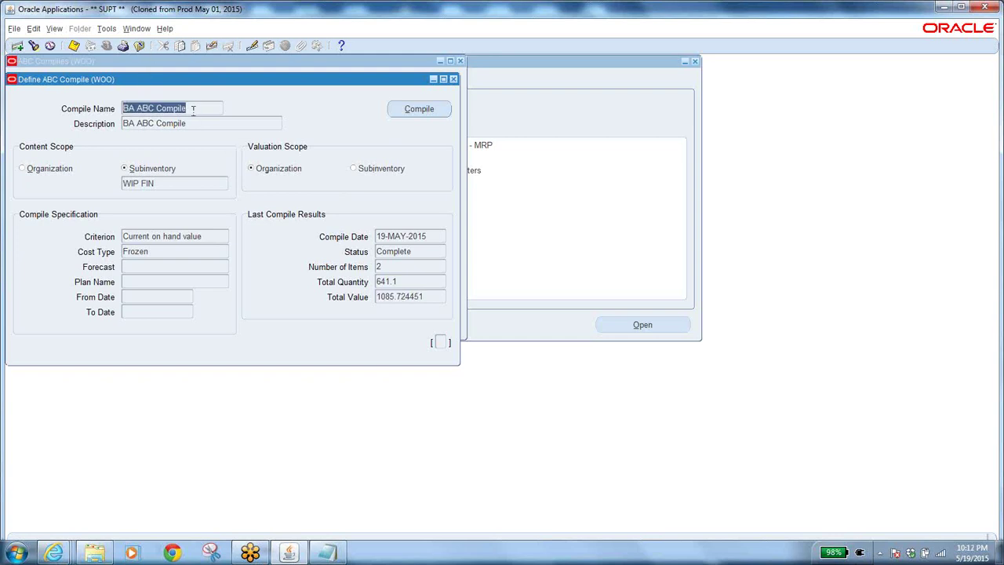
{"action": "left_click", "coordinate": [17, 46]}
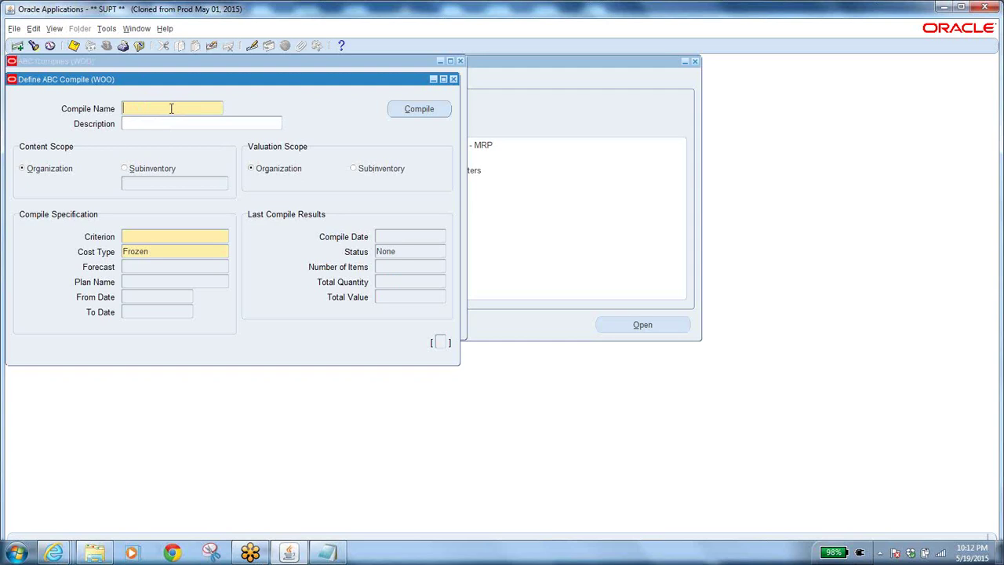
{"action": "type", "text": "BIA"}
{"action": "type", "text": " ABC"}
{"action": "type", "text": " Compile-ORG"}
{"action": "triple_click", "coordinate": [221, 109]}
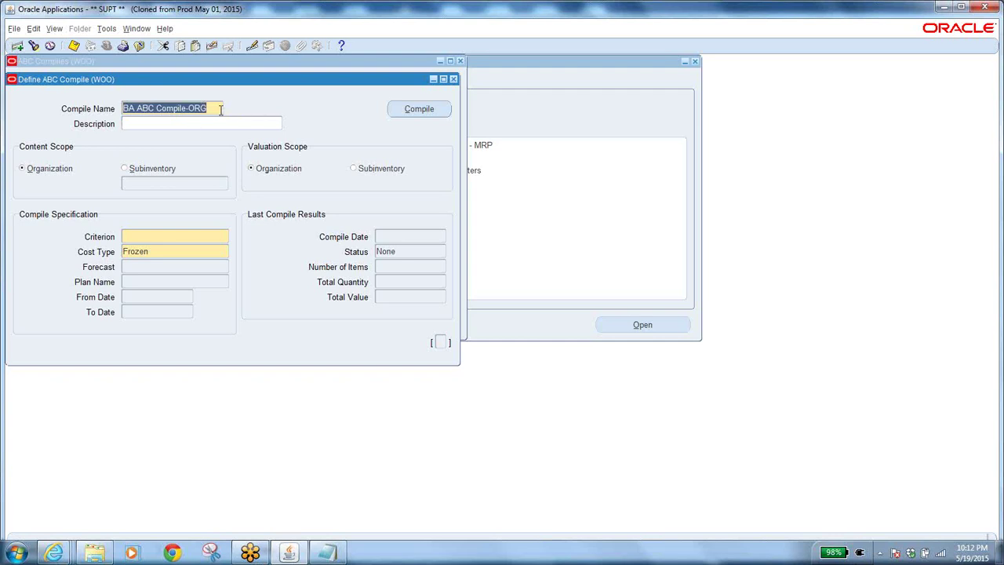
{"action": "key", "text": "ctrl+c"}
{"action": "left_click", "coordinate": [216, 123]}
{"action": "key", "text": "ctrl+v"}
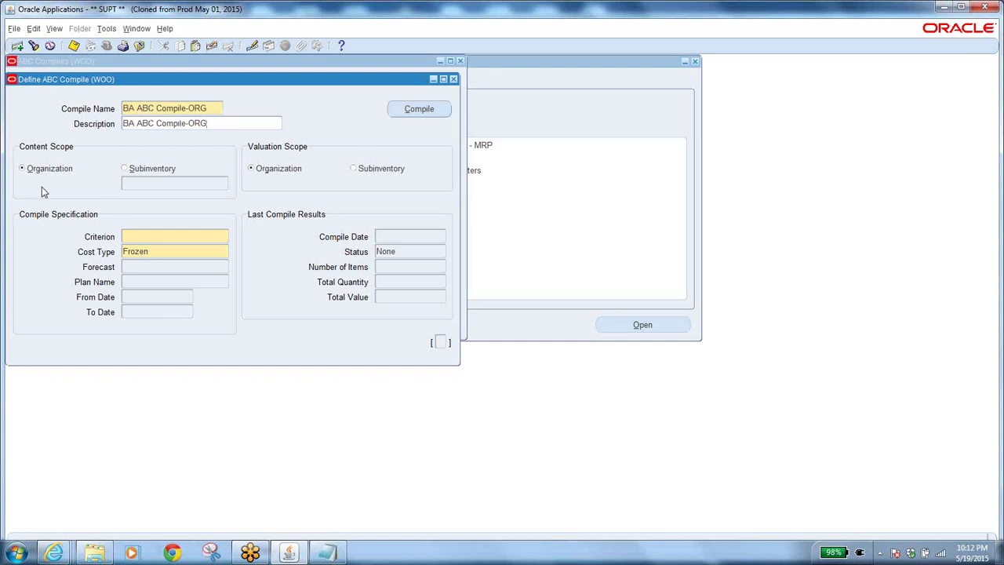
Set the new compile's criterion to Current on hand value
{"action": "left_click", "coordinate": [211, 238]}
{"action": "left_click", "coordinate": [225, 235]}
{"action": "type", "text": "current on hand %"}
{"action": "key", "text": "Return"}
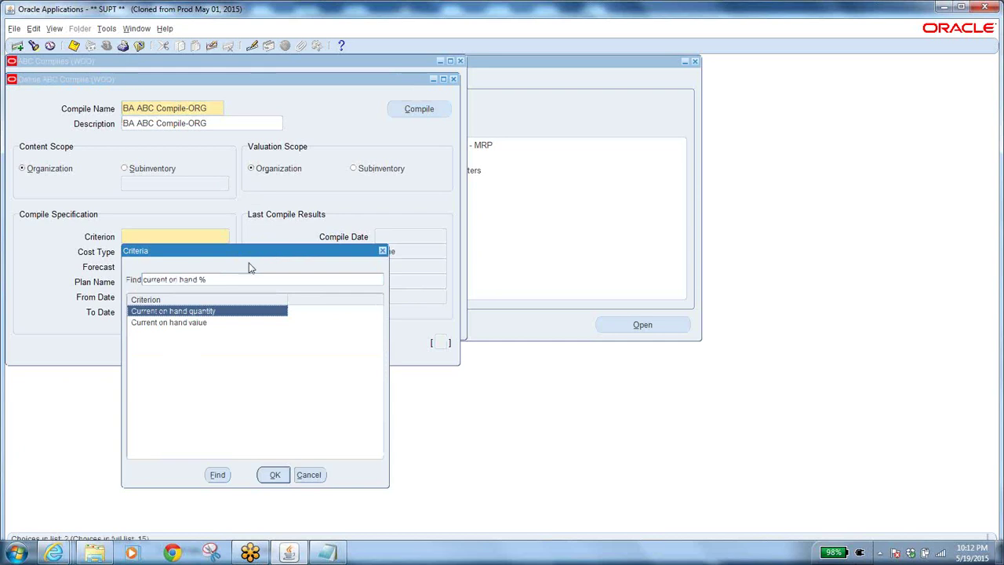
{"action": "left_click", "coordinate": [197, 322]}
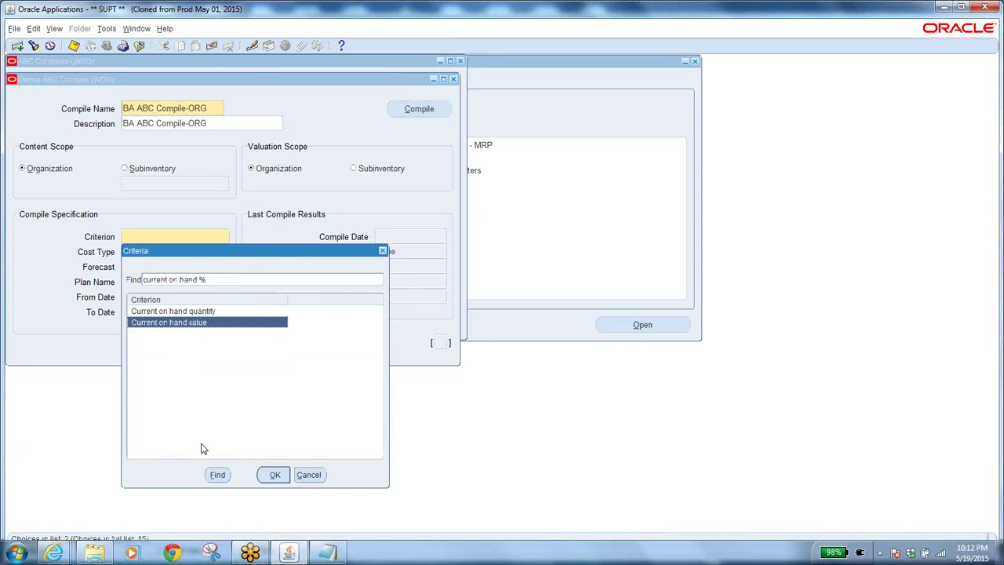
{"action": "left_click", "coordinate": [275, 476]}
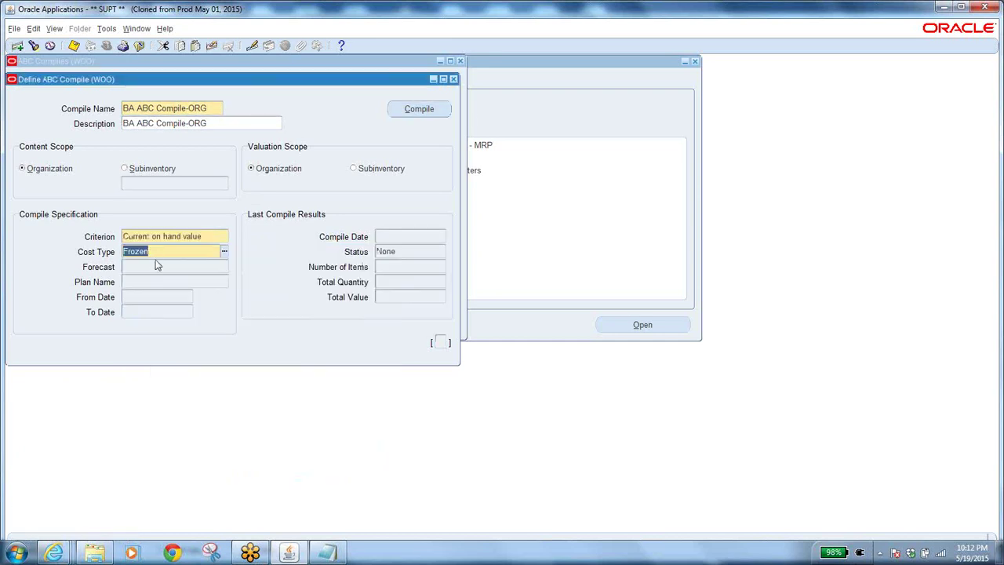
Run the BA ABC Compile-ORG compile, agree to print its results and dismiss the submission notes
{"action": "left_click", "coordinate": [419, 109]}
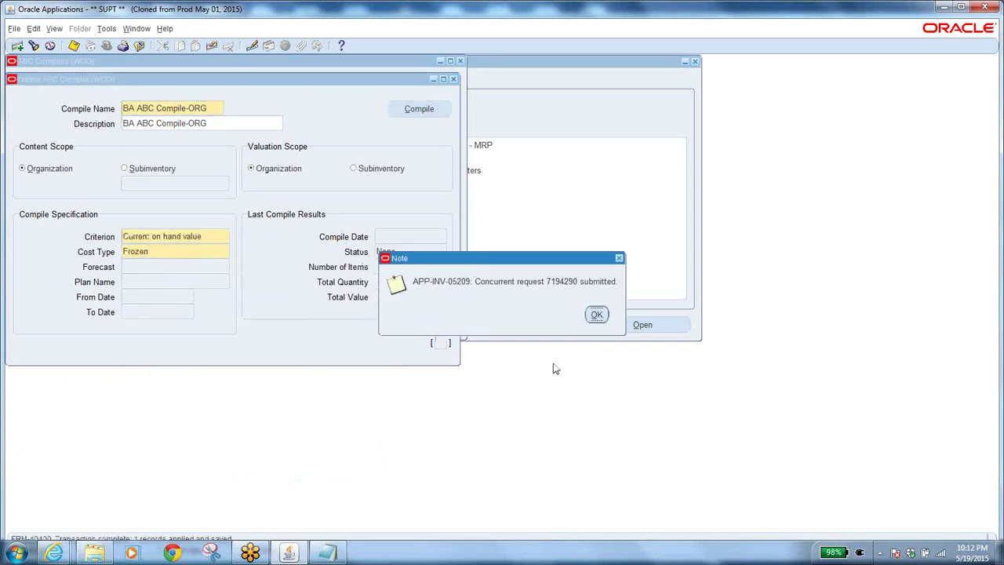
{"action": "left_click", "coordinate": [596, 315]}
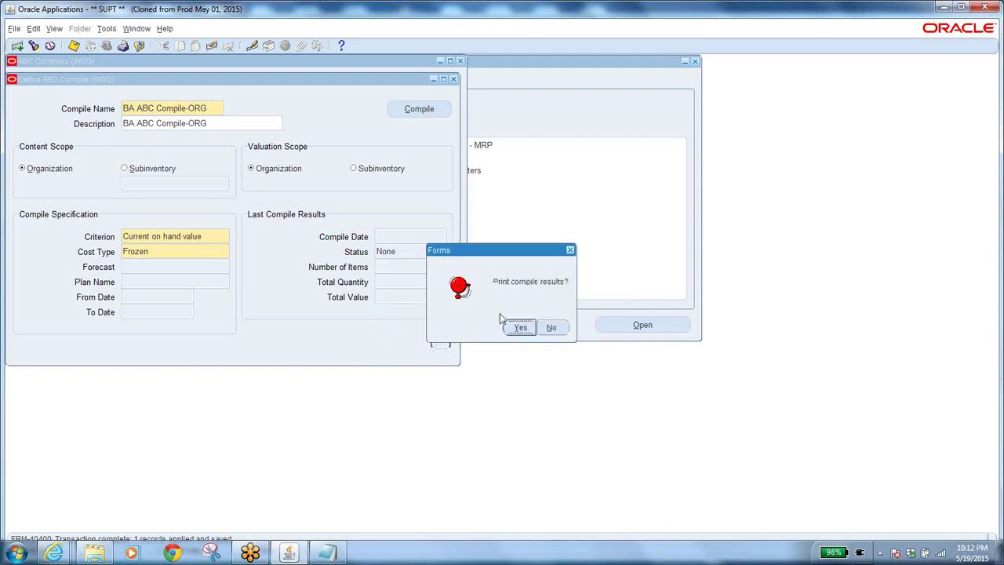
{"action": "left_click", "coordinate": [520, 328]}
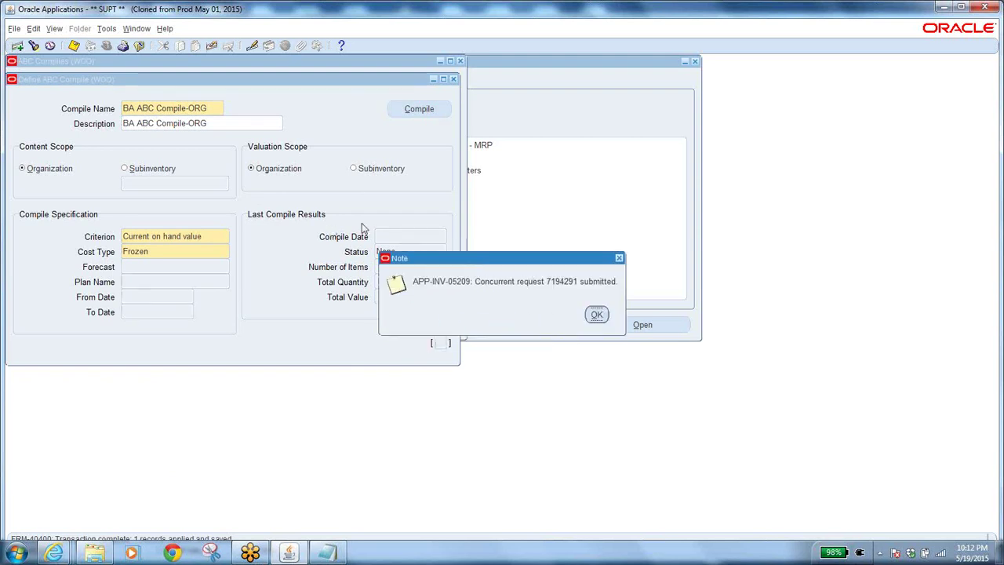
{"action": "left_click", "coordinate": [596, 315]}
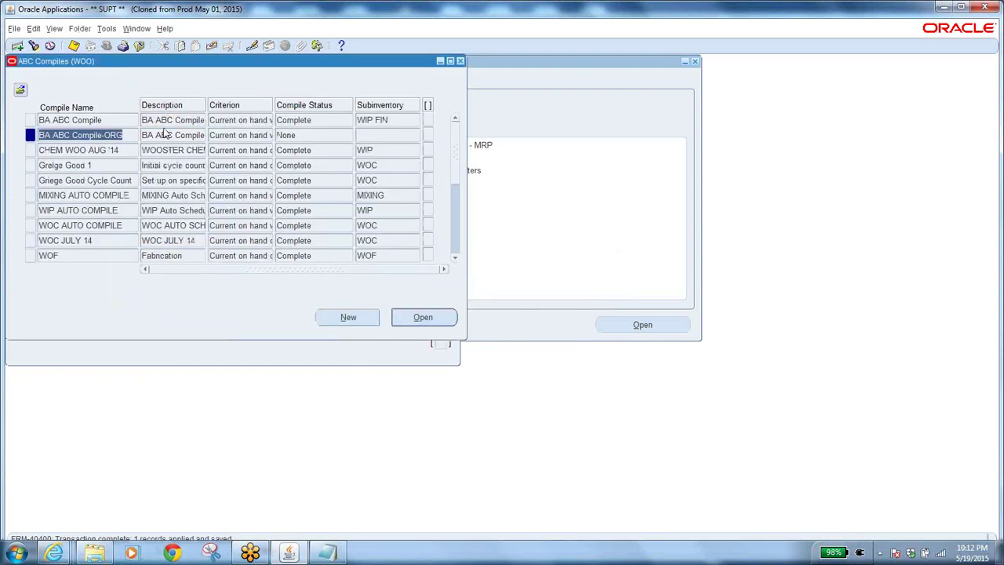
Find all of your own concurrent requests and refresh the list to check the new compile's requests
{"action": "left_click", "coordinate": [54, 29]}
{"action": "mouse_move", "coordinate": [107, 28]}
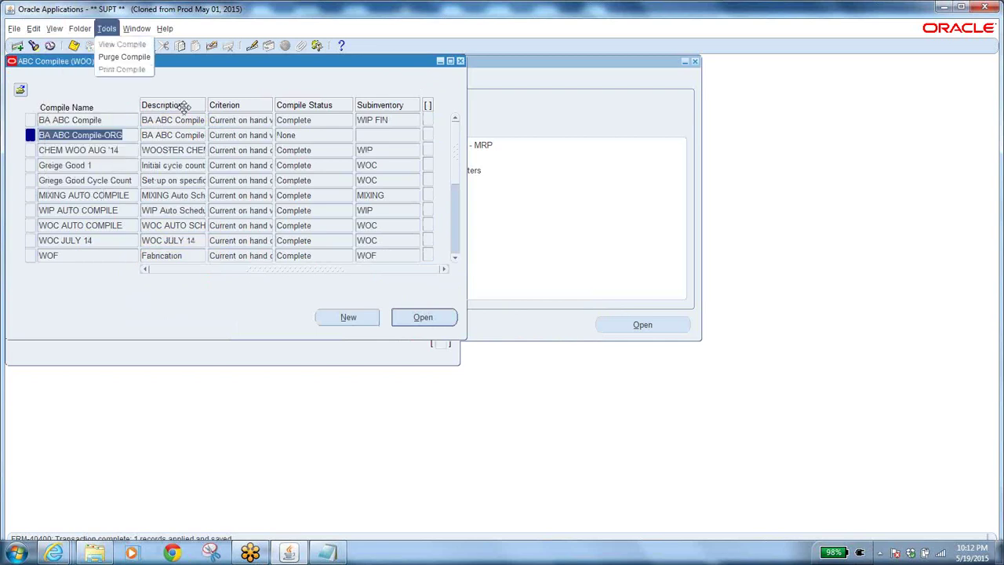
{"action": "mouse_move", "coordinate": [54, 29]}
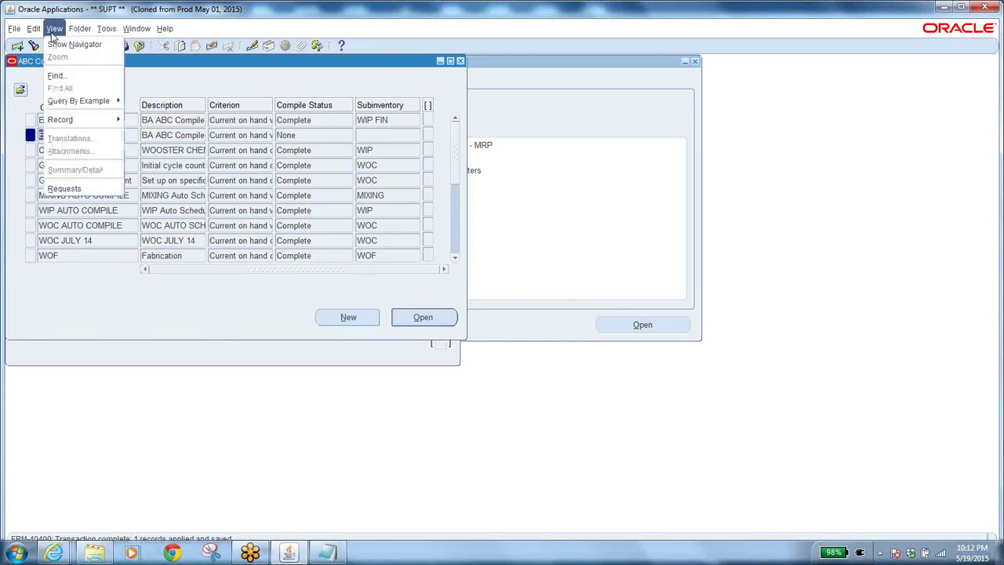
{"action": "left_click", "coordinate": [78, 189]}
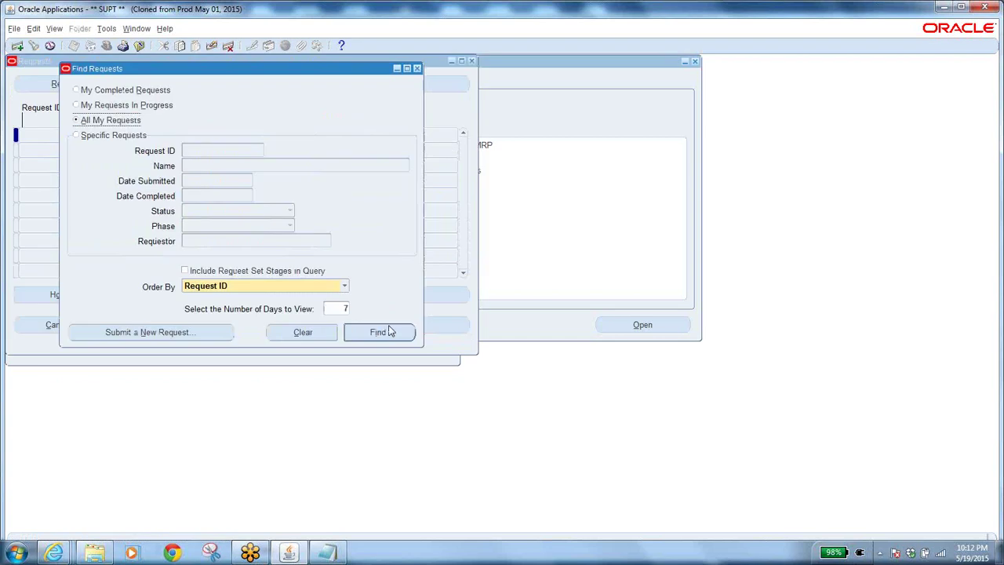
{"action": "left_click", "coordinate": [380, 332]}
{"action": "left_click", "coordinate": [96, 84]}
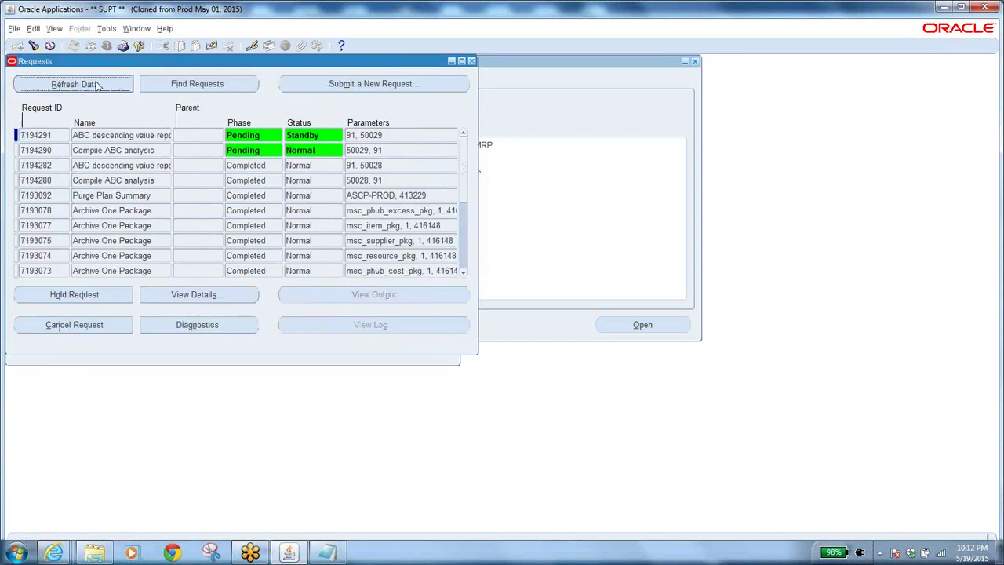
{"action": "left_click", "coordinate": [94, 82]}
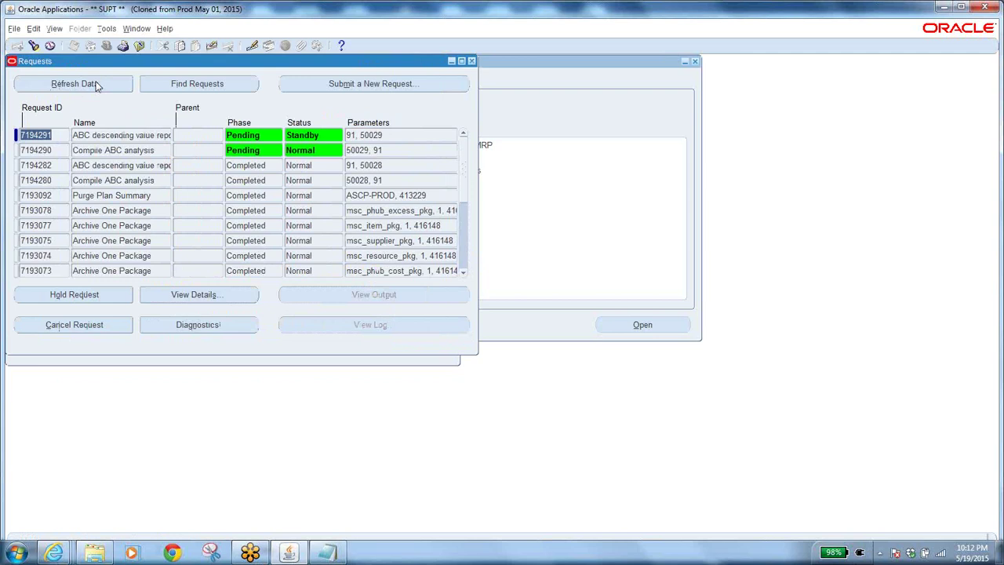
{"action": "left_click", "coordinate": [95, 84]}
Switch to Internet Explorer to view the earlier ABC Descending Value Report, and return to Oracle Applications
{"action": "left_click", "coordinate": [49, 555]}
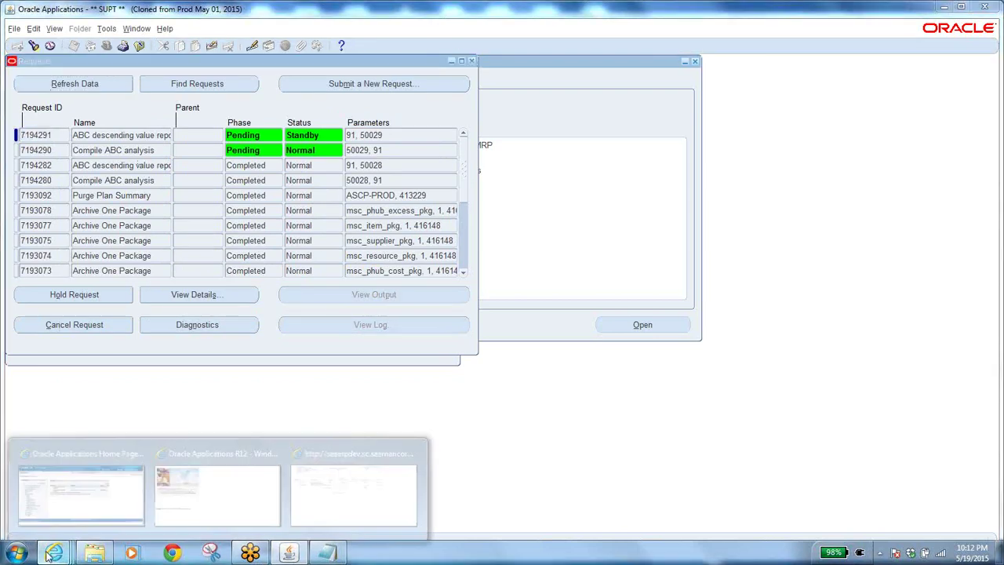
{"action": "left_click", "coordinate": [321, 493]}
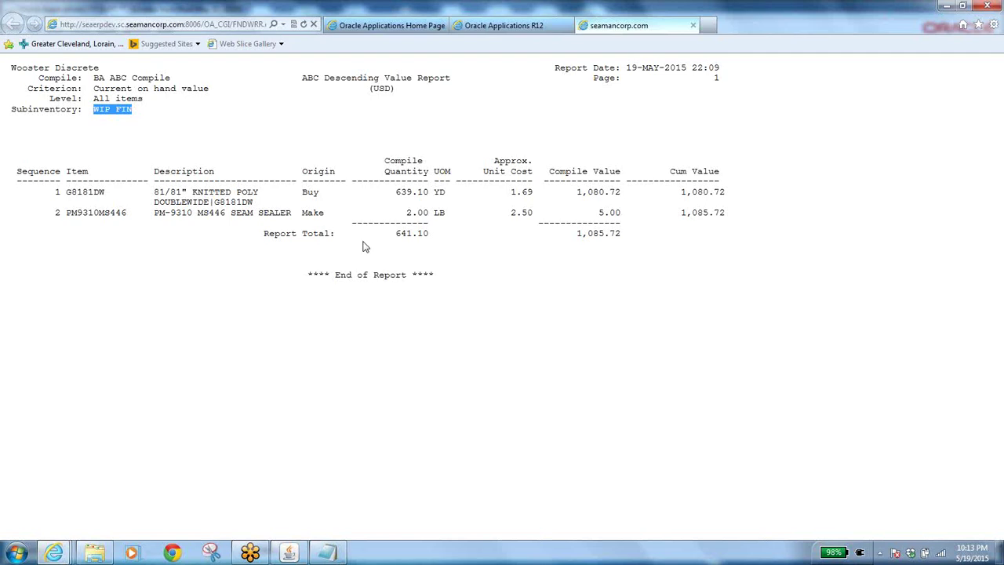
{"action": "left_click", "coordinate": [302, 554]}
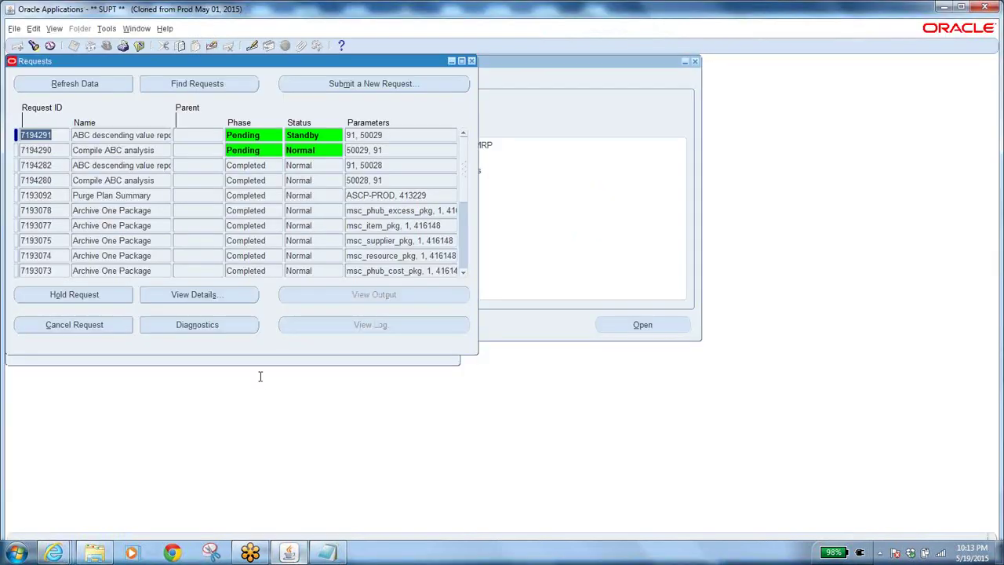
Refresh the request list repeatedly to check the phase of the latest ABC descending value report request
{"action": "left_click", "coordinate": [104, 82]}
{"action": "left_click", "coordinate": [96, 90]}
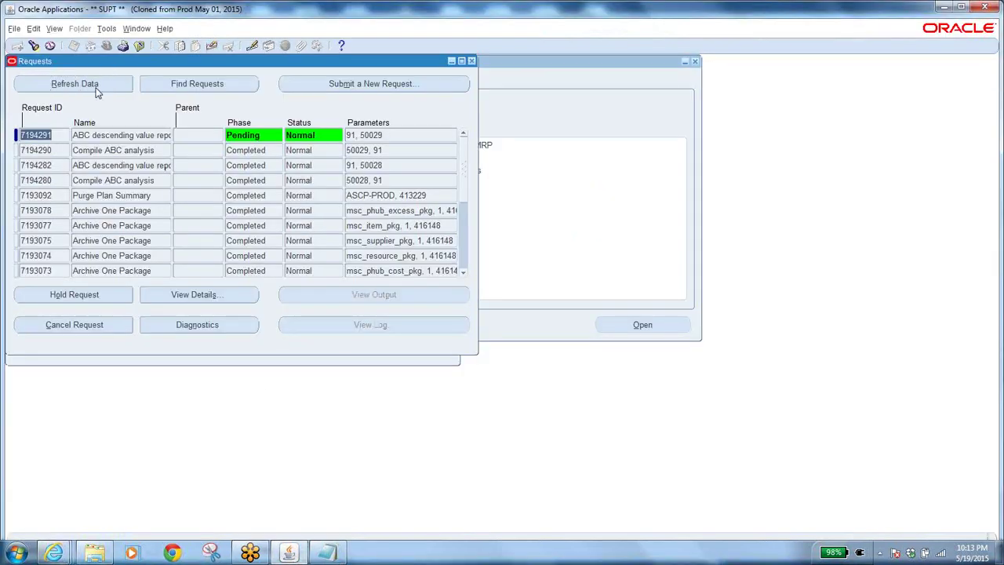
{"action": "left_click", "coordinate": [95, 87]}
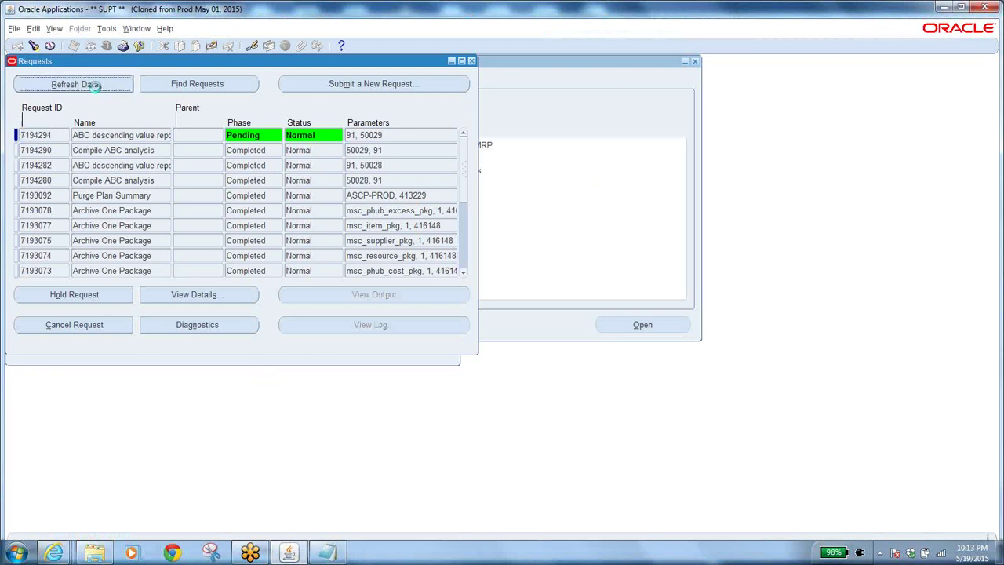
{"action": "left_click", "coordinate": [98, 88]}
{"action": "left_click", "coordinate": [96, 88]}
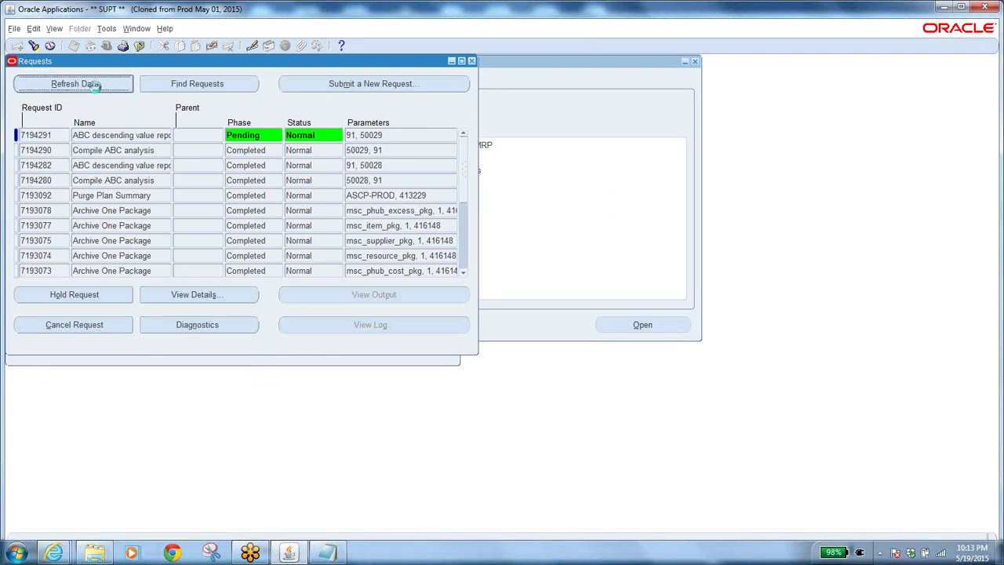
{"action": "left_click", "coordinate": [96, 88]}
{"action": "left_click", "coordinate": [96, 88]}
{"action": "left_click", "coordinate": [96, 89]}
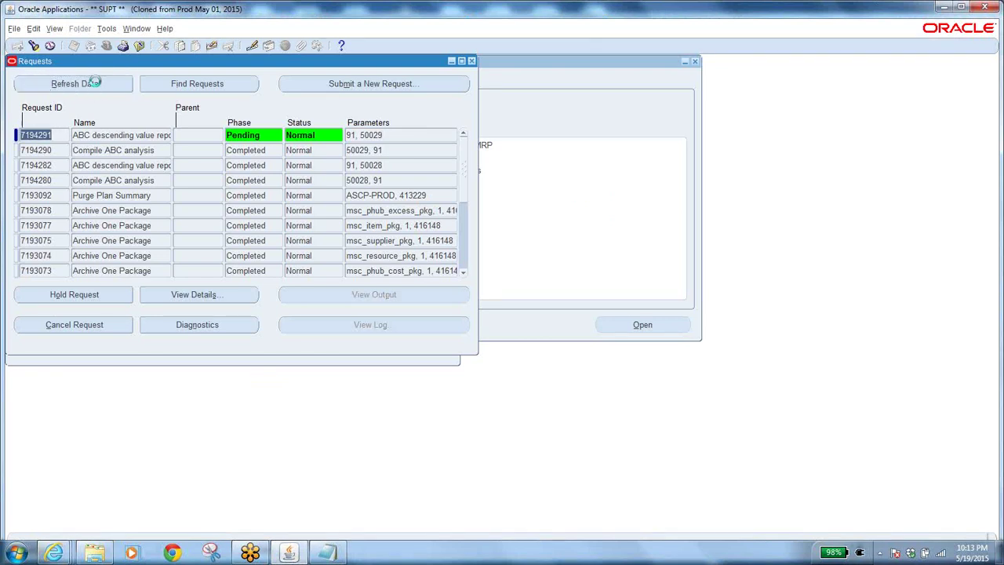
{"action": "left_click", "coordinate": [96, 88]}
{"action": "left_click", "coordinate": [96, 88]}
{"action": "left_click", "coordinate": [97, 86]}
{"action": "left_click", "coordinate": [96, 85]}
{"action": "left_click", "coordinate": [95, 83]}
{"action": "left_click", "coordinate": [95, 83]}
{"action": "left_click", "coordinate": [94, 83]}
{"action": "left_click", "coordinate": [95, 83]}
{"action": "left_click", "coordinate": [95, 82]}
{"action": "left_click", "coordinate": [96, 84]}
{"action": "left_click", "coordinate": [78, 135]}
{"action": "left_click_drag", "start_coordinate": [79, 134], "coordinate": [177, 147]}
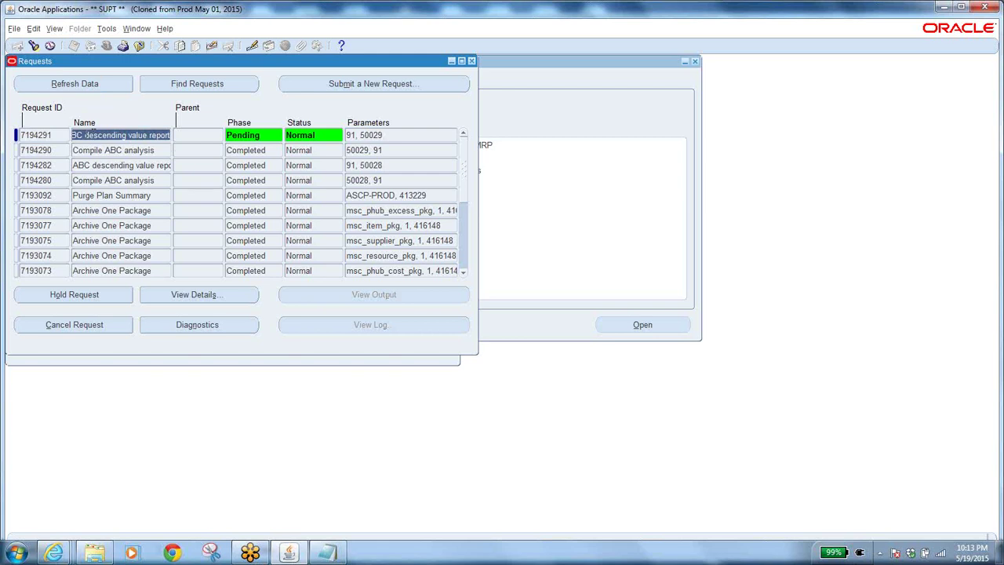
Refresh the request list and view the latest ABC descending value report's output as a copied file in the browser
{"action": "left_click_drag", "start_coordinate": [167, 135], "coordinate": [55, 142]}
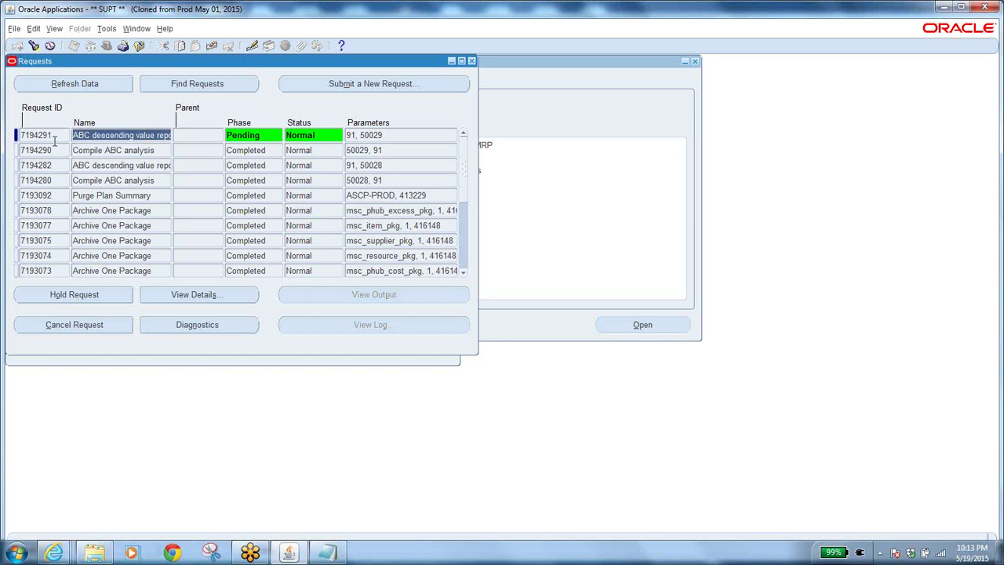
{"action": "left_click_drag", "start_coordinate": [74, 137], "coordinate": [176, 144]}
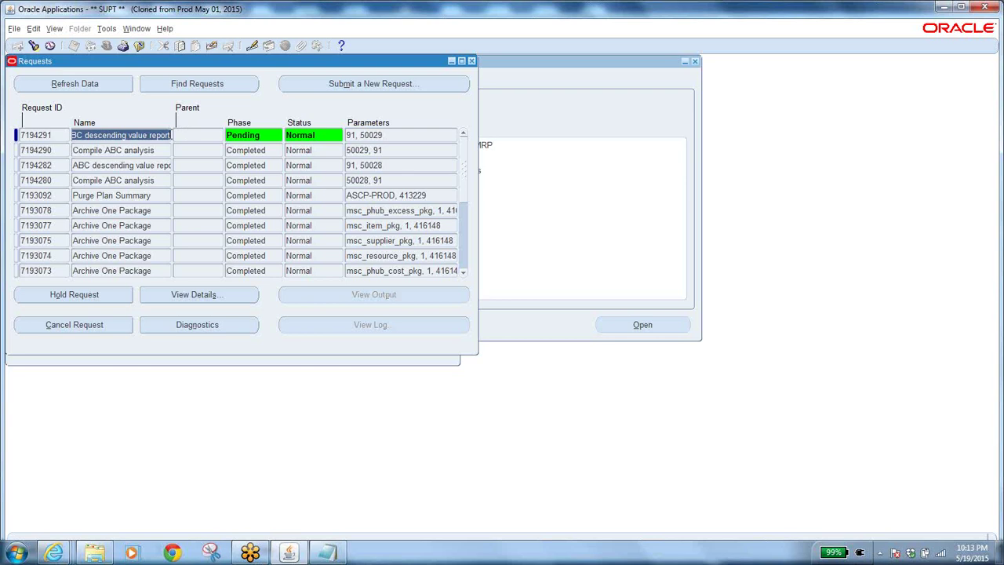
{"action": "left_click", "coordinate": [69, 83]}
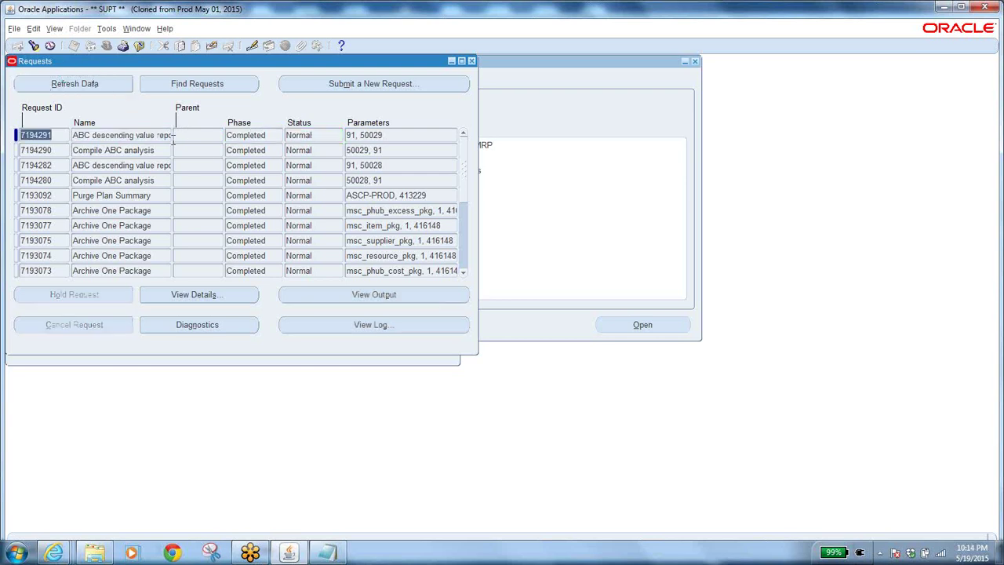
{"action": "left_click", "coordinate": [383, 295]}
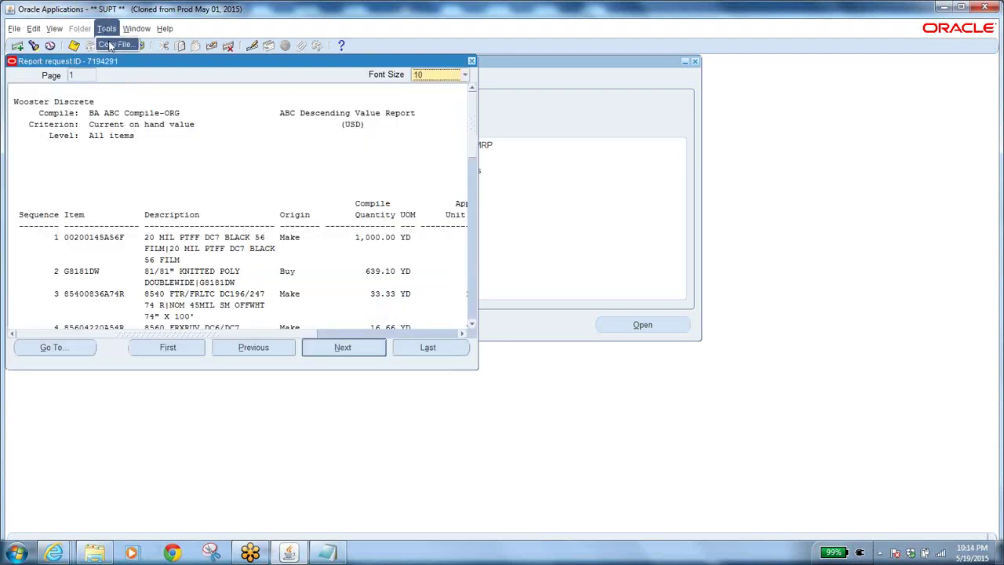
{"action": "left_click", "coordinate": [109, 45]}
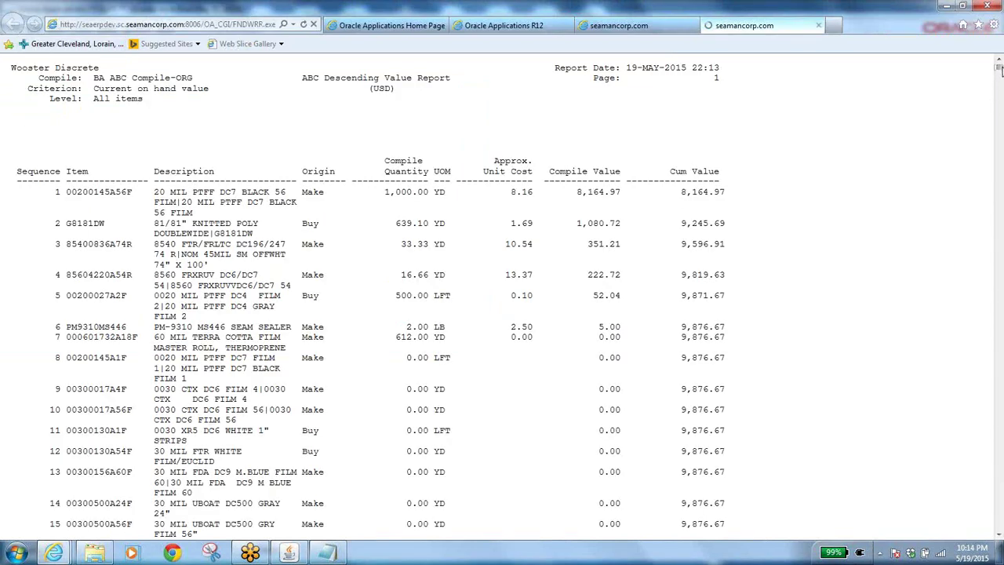
Examine the BA ABC Compile-ORG descending value report from its first page through to the report total, and return to the beginning
{"action": "left_click_drag", "start_coordinate": [1000, 69], "coordinate": [1000, 545]}
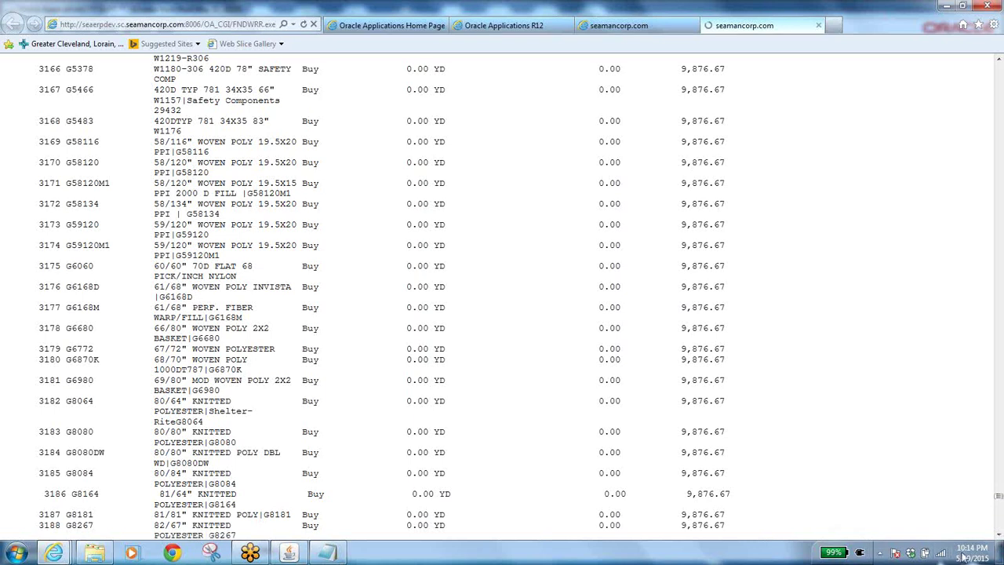
{"action": "scroll", "coordinate": [1001, 529], "scroll_direction": "down", "scroll_amount": 10}
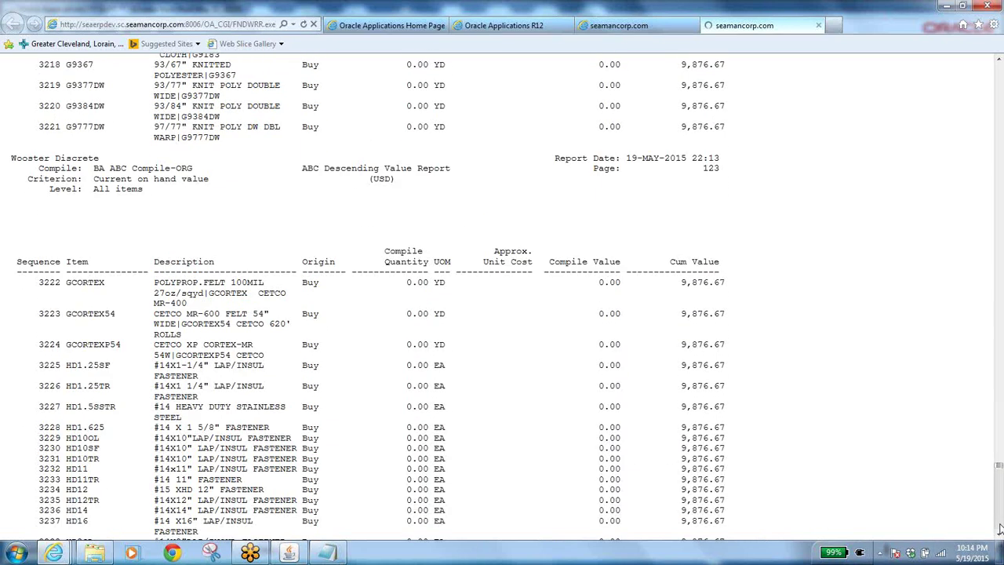
{"action": "scroll", "coordinate": [1000, 530], "scroll_direction": "down", "scroll_amount": 20}
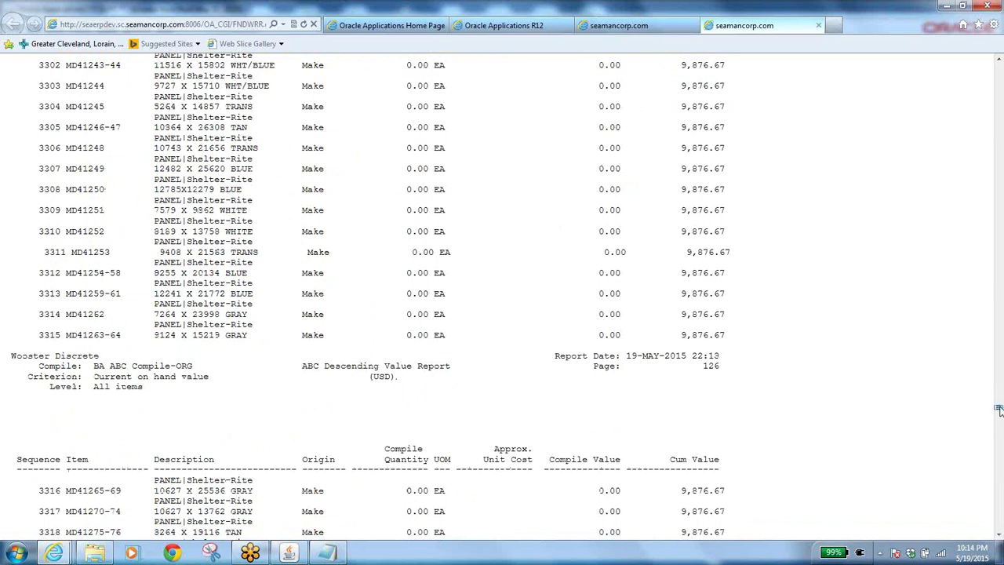
{"action": "scroll", "coordinate": [1002, 421], "scroll_direction": "down", "scroll_amount": 9}
{"action": "left_click_drag", "start_coordinate": [1001, 422], "coordinate": [1000, 525]}
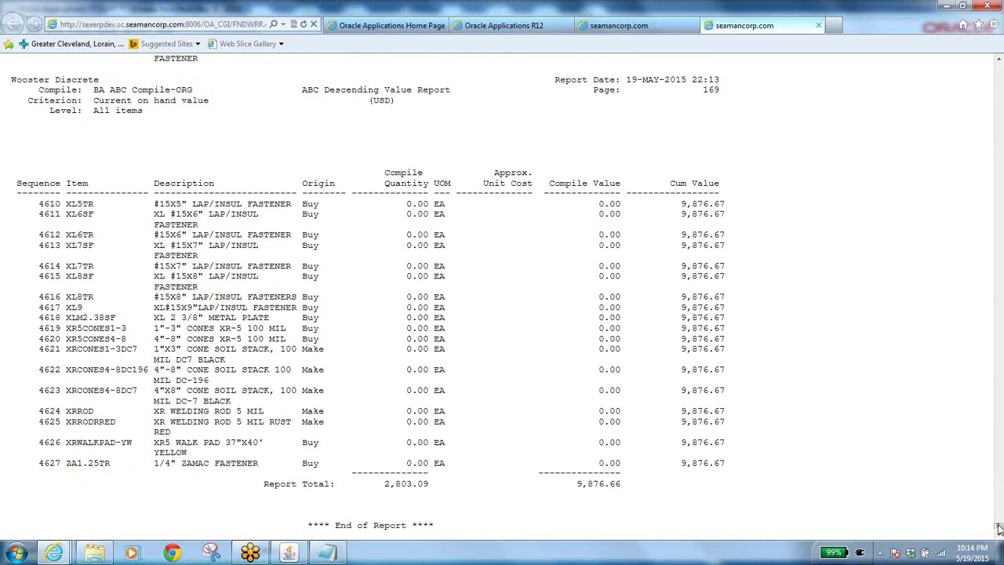
{"action": "left_click_drag", "start_coordinate": [999, 528], "coordinate": [998, 67]}
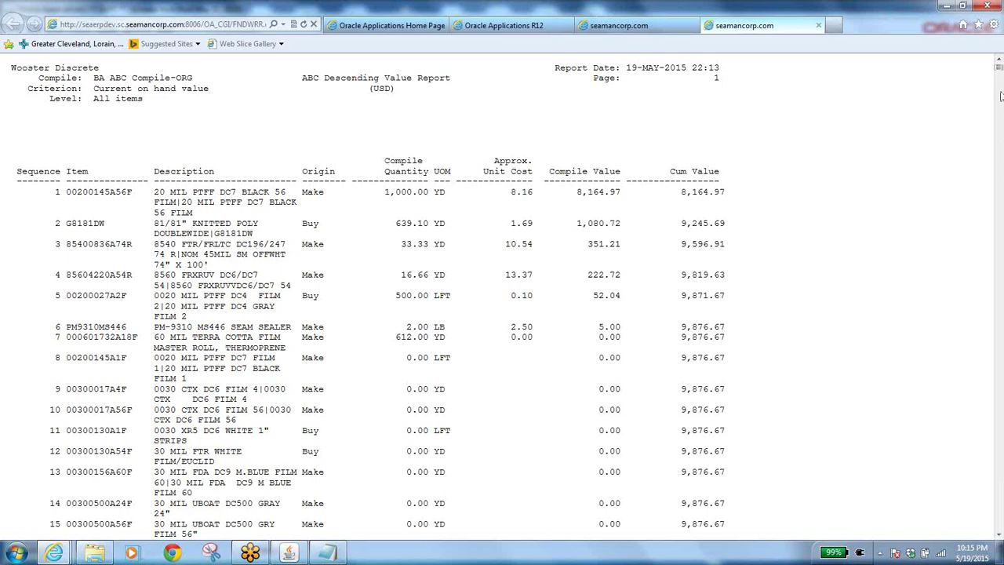
Highlight the compile value total at the end of the report and the criterion in its first-page header
{"action": "left_click_drag", "start_coordinate": [998, 70], "coordinate": [999, 525]}
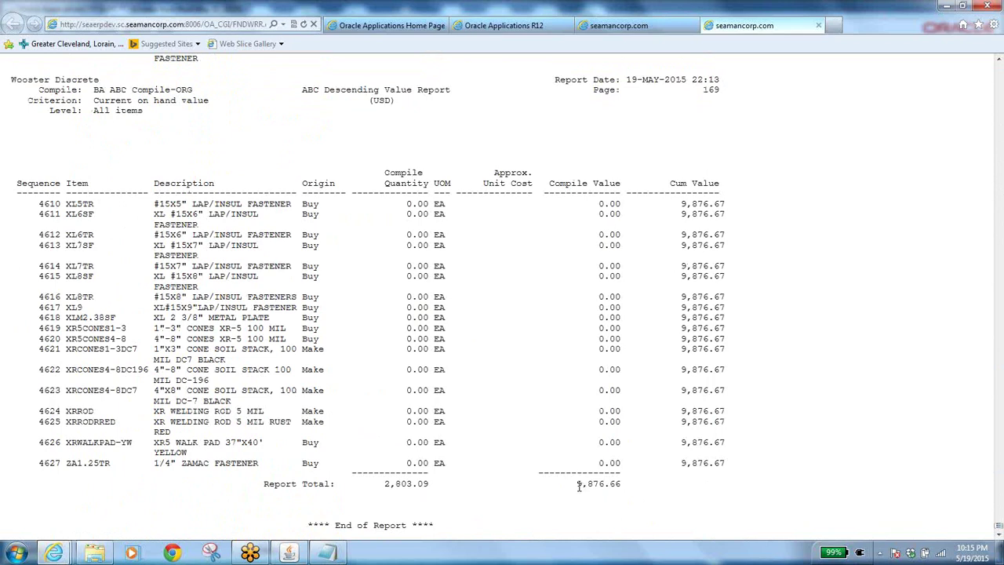
{"action": "left_click_drag", "start_coordinate": [578, 485], "coordinate": [619, 488]}
{"action": "left_click", "coordinate": [999, 530]}
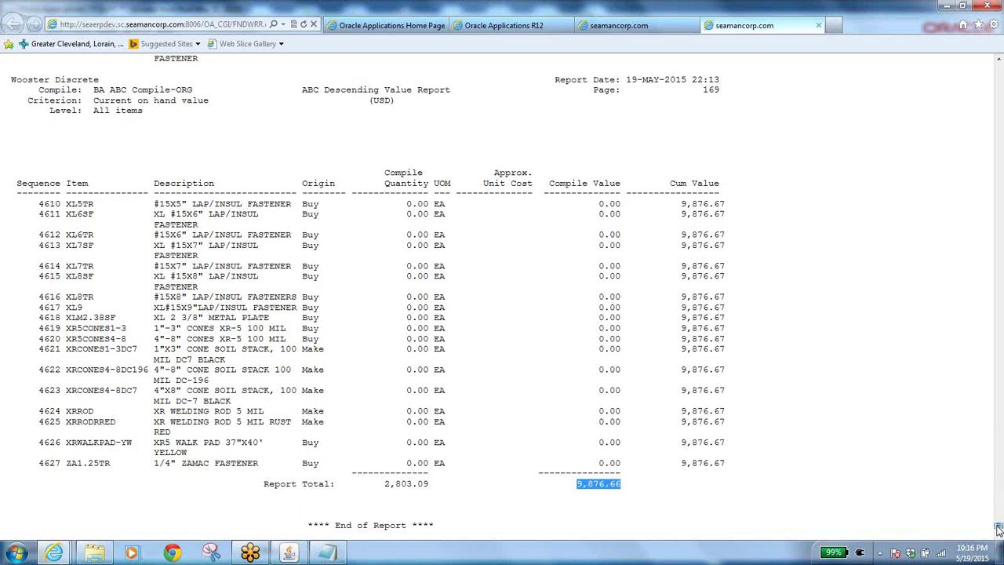
{"action": "left_click_drag", "start_coordinate": [999, 529], "coordinate": [1000, 56]}
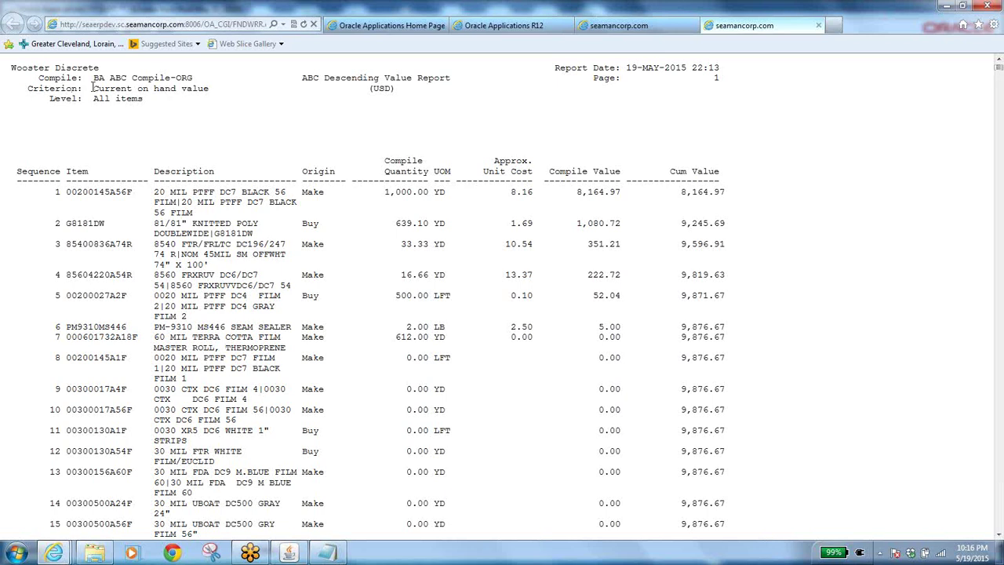
{"action": "left_click_drag", "start_coordinate": [93, 88], "coordinate": [199, 93]}
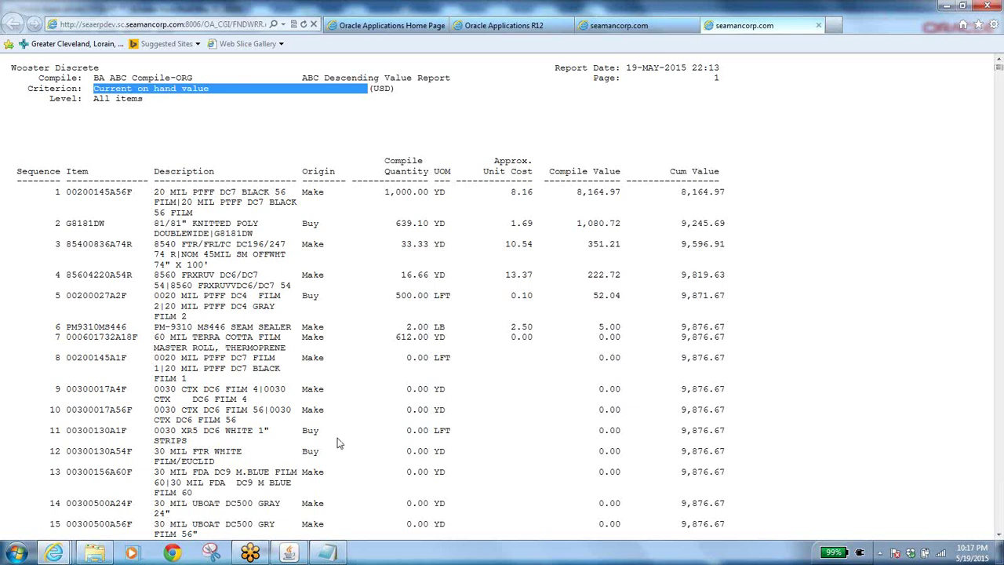
Switch back to Oracle Applications and close the report output and the Requests window
{"action": "left_click", "coordinate": [290, 553]}
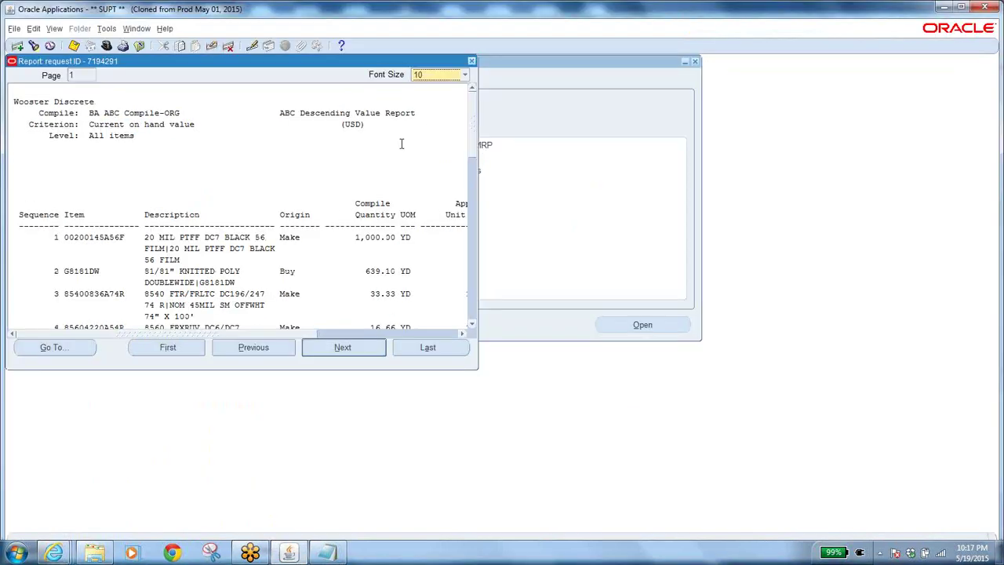
{"action": "left_click", "coordinate": [472, 62]}
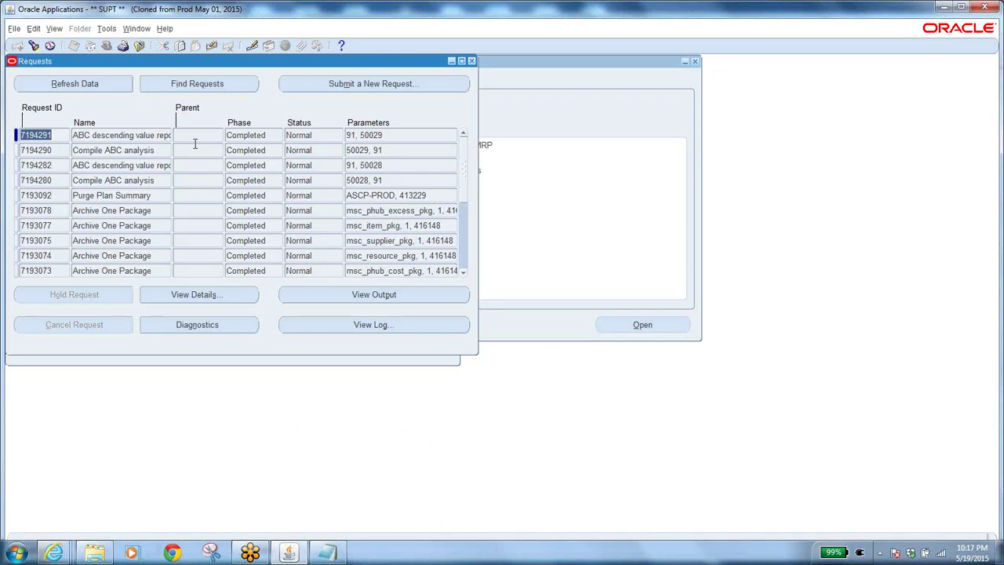
{"action": "left_click", "coordinate": [471, 60]}
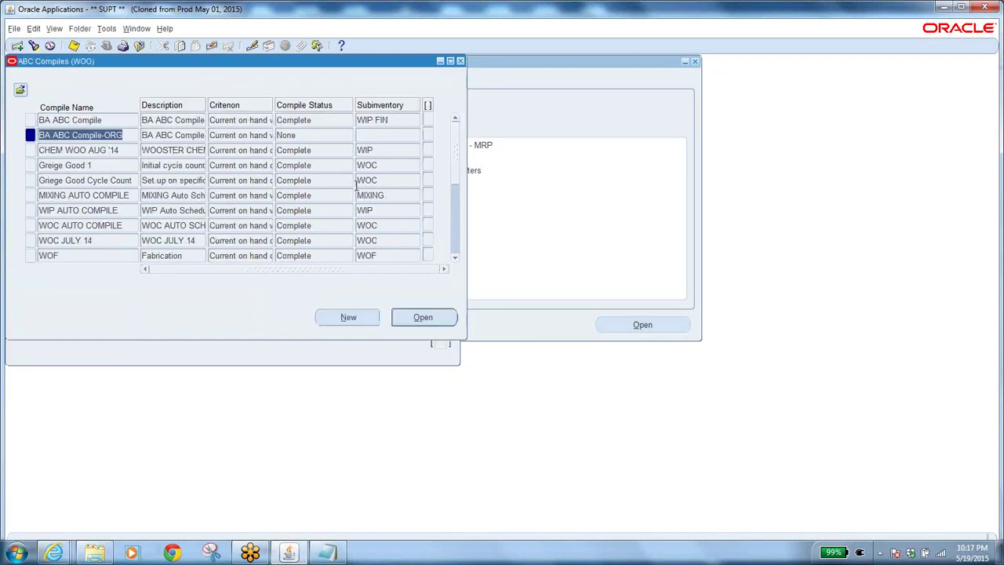
Copy the compile name BA ABC Compile-ORG into the Notepad notes beside BA ABC Compile, and return to Oracle Applications
{"action": "right_click", "coordinate": [107, 138]}
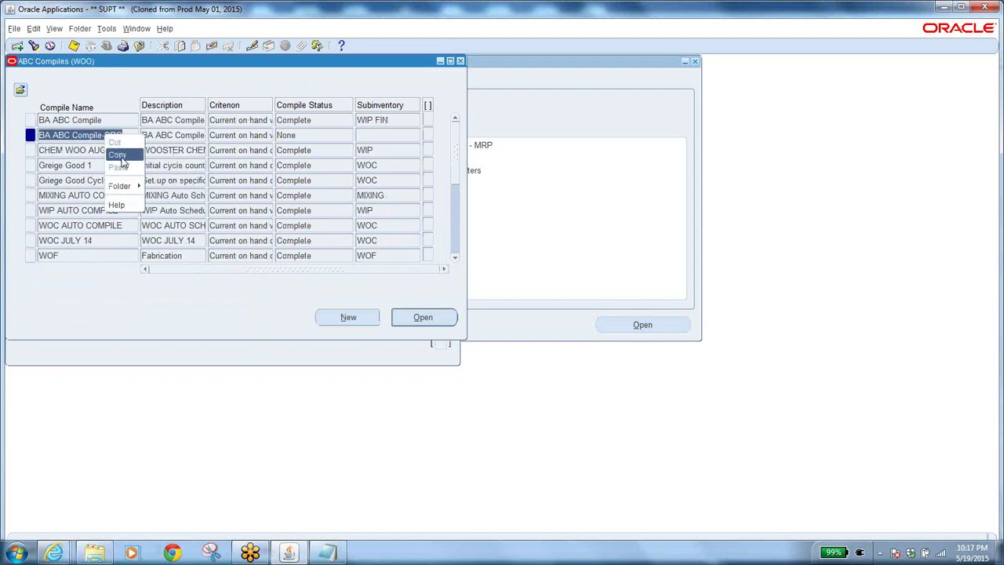
{"action": "left_click", "coordinate": [117, 155]}
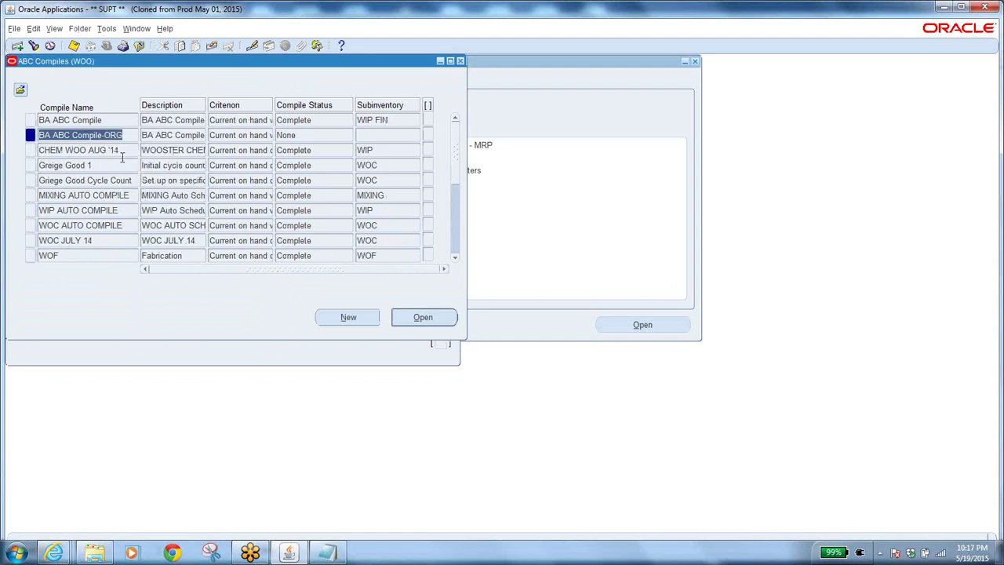
{"action": "left_click", "coordinate": [328, 554]}
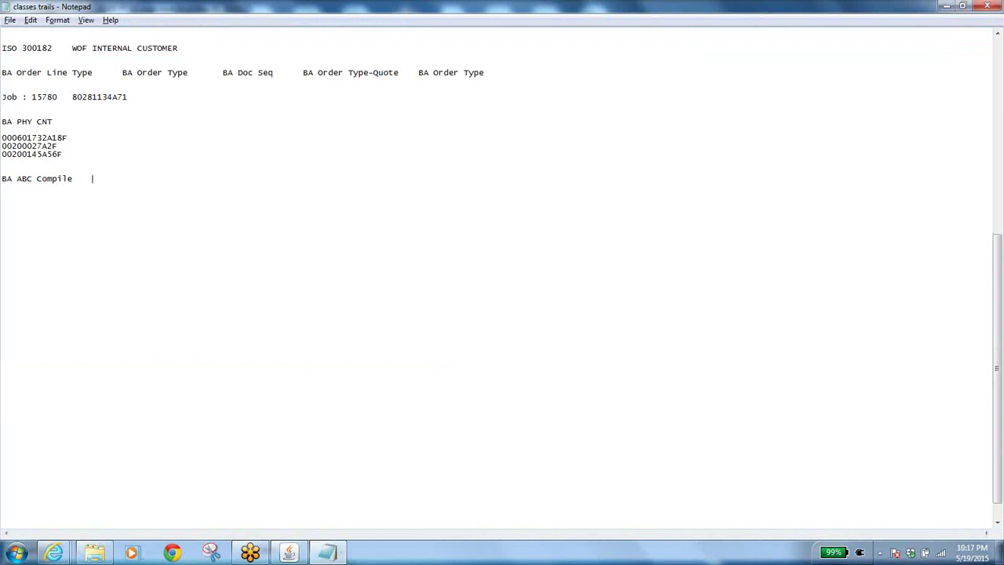
{"action": "key", "text": "ctrl+v"}
{"action": "left_click", "coordinate": [289, 554]}
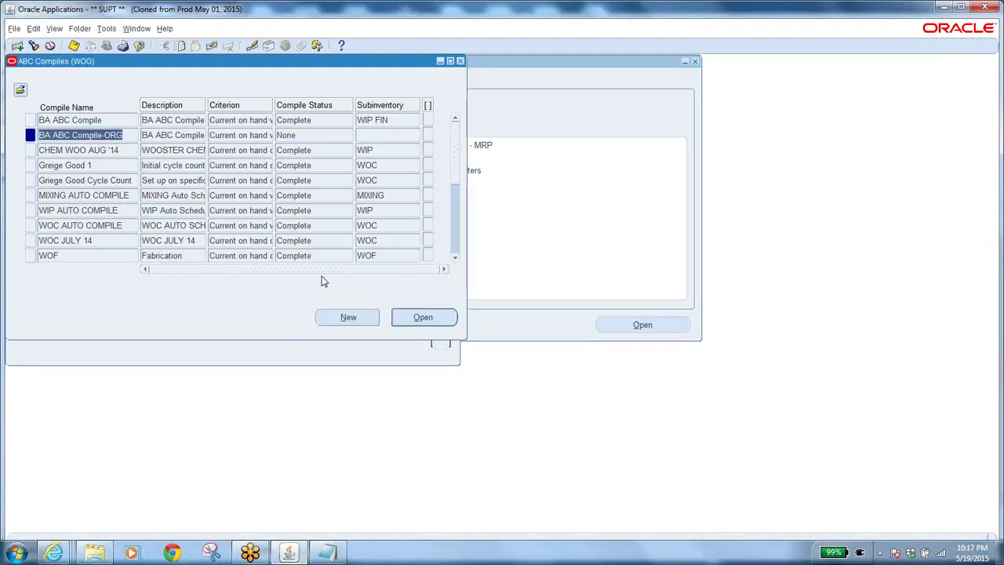
Close the ABC Compiles form and open the ABC Classes form
{"action": "left_click", "coordinate": [139, 47]}
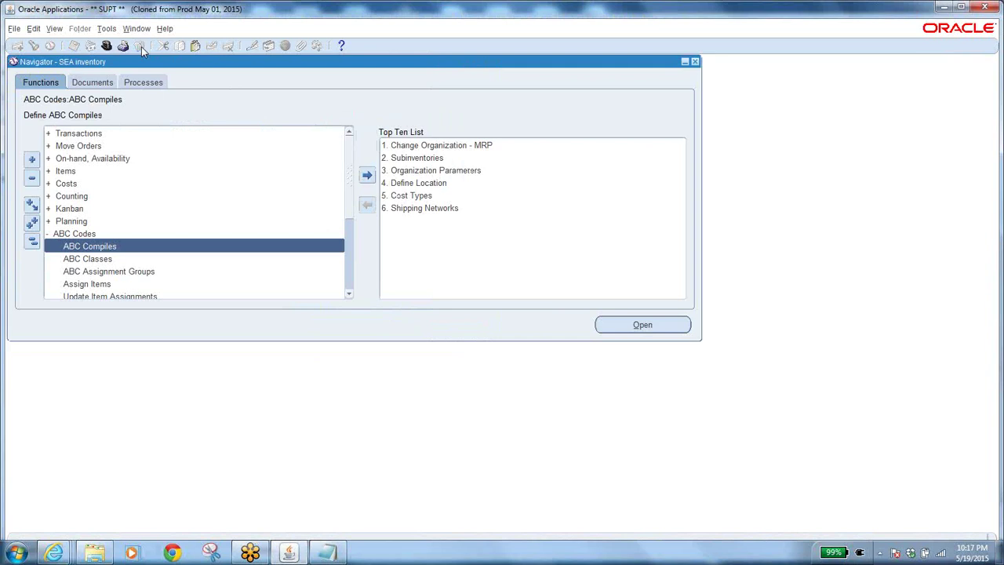
{"action": "left_click", "coordinate": [109, 260]}
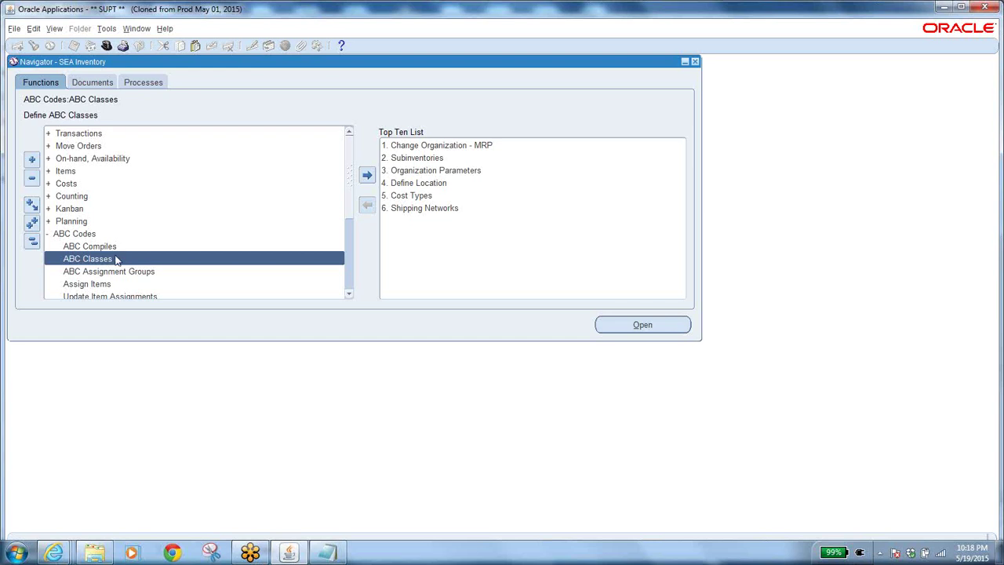
{"action": "double_click", "coordinate": [116, 259]}
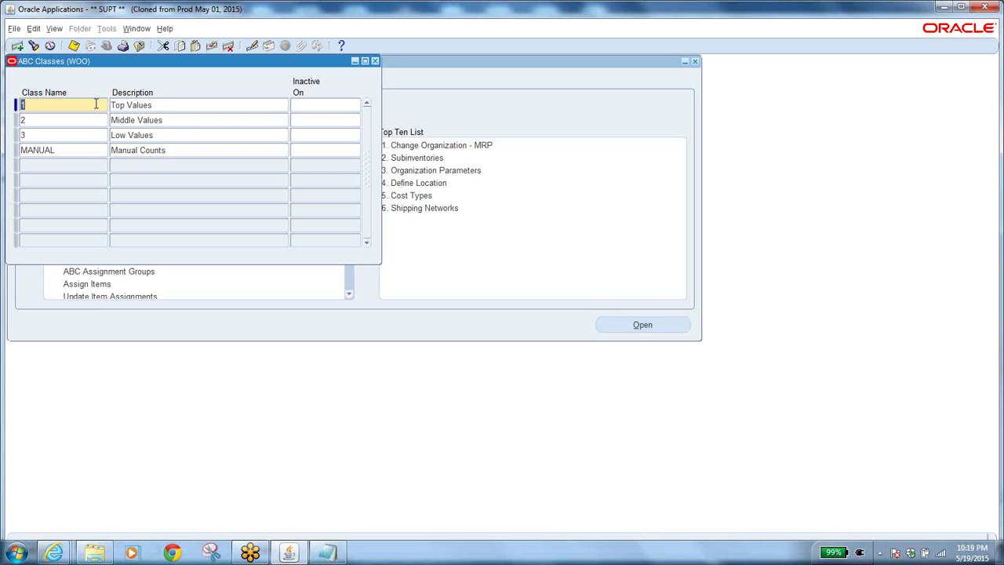
Add an ABC class named 4 with the description Least Valued and save it
{"action": "left_click", "coordinate": [59, 104]}
{"action": "left_click", "coordinate": [65, 166]}
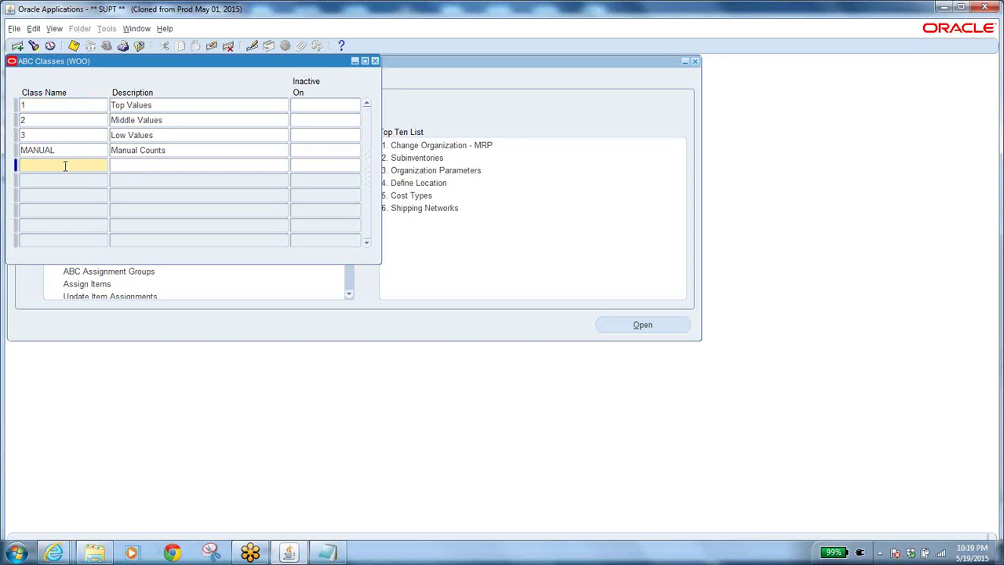
{"action": "type", "text": "4"}
{"action": "type", "text": "Least "}
{"action": "type", "text": "Valued"}
{"action": "left_click", "coordinate": [74, 45]}
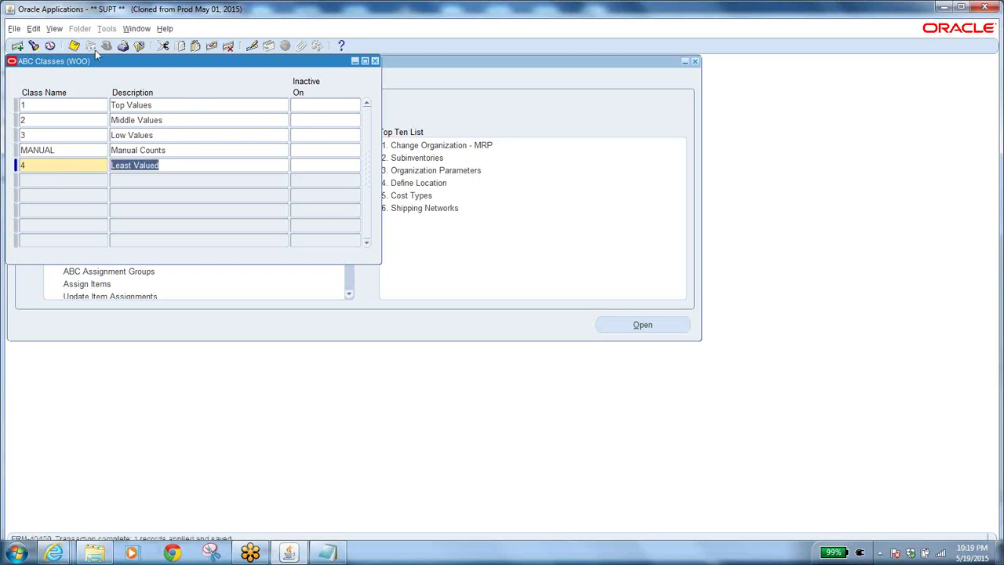
{"action": "left_click", "coordinate": [184, 165]}
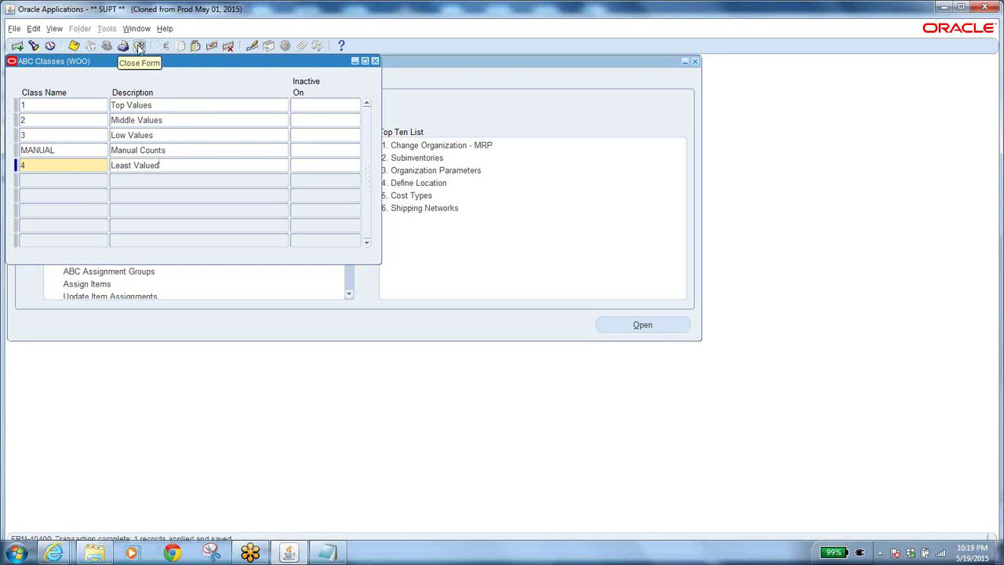
Close the ABC Classes form and open the ABC Assignment Groups form
{"action": "left_click", "coordinate": [139, 45]}
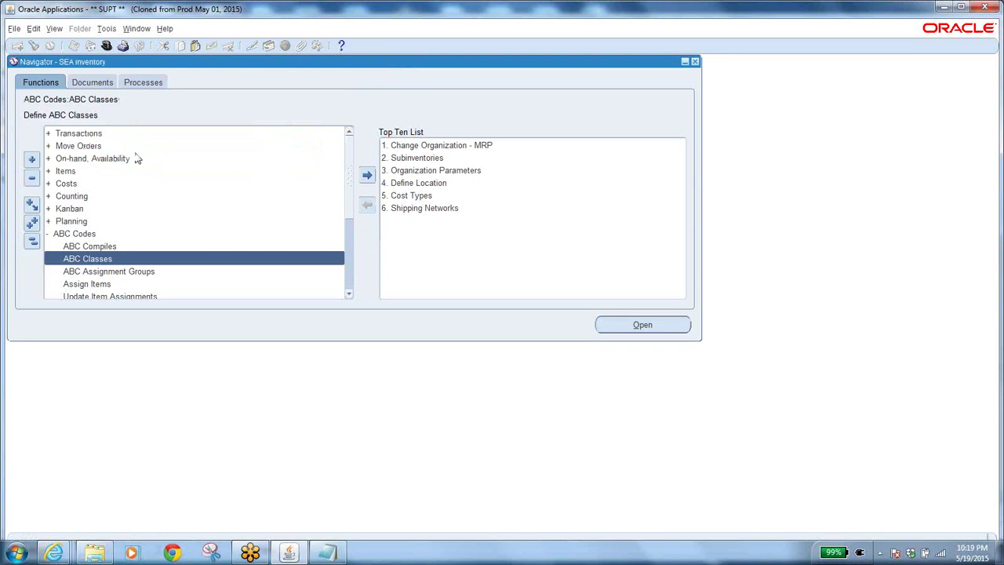
{"action": "left_click", "coordinate": [157, 274]}
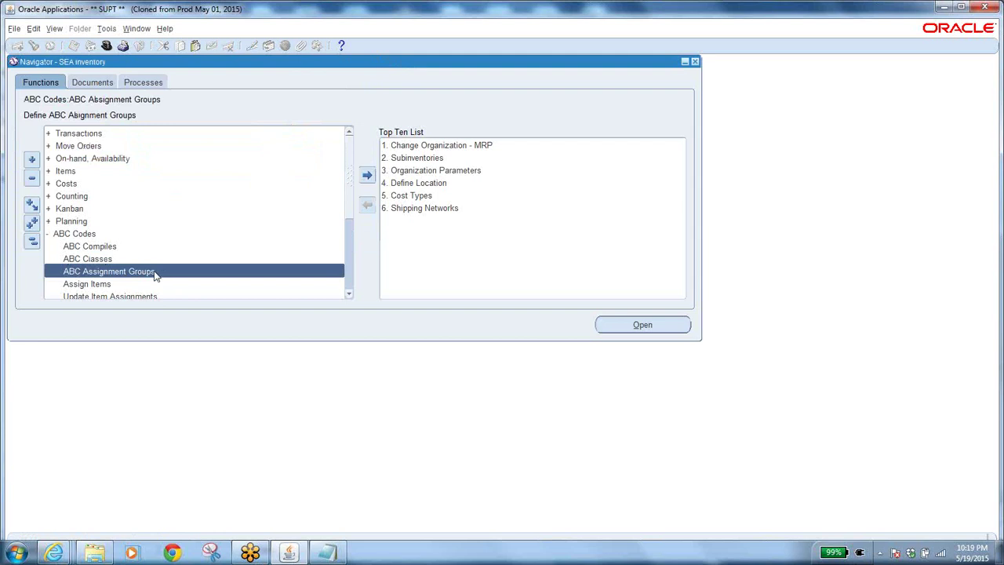
{"action": "double_click", "coordinate": [149, 271]}
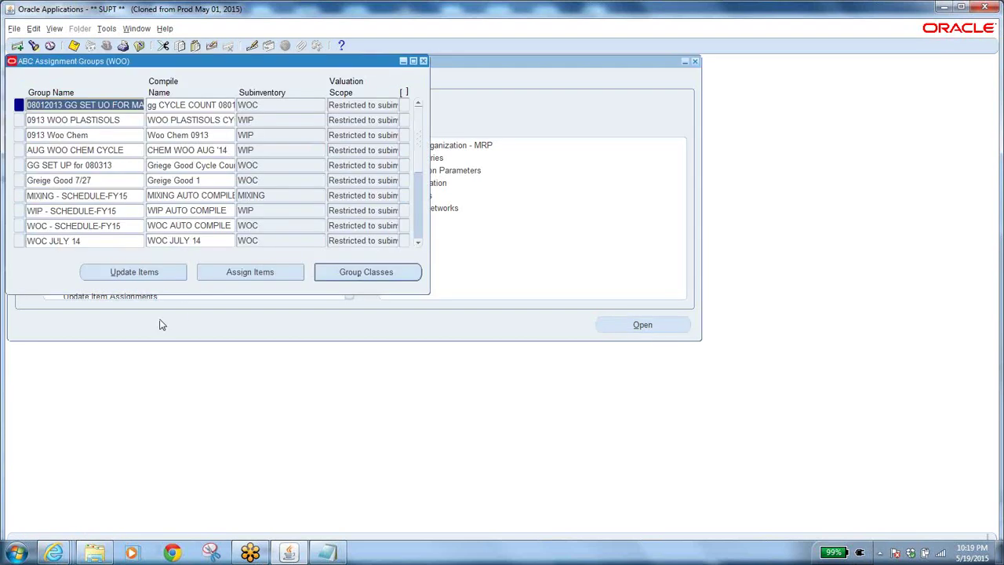
Add a new ABC assignment group named BA ABC Compile-GRP, reusing the BA ABC Compile text from the Notepad notes
{"action": "left_click", "coordinate": [16, 46]}
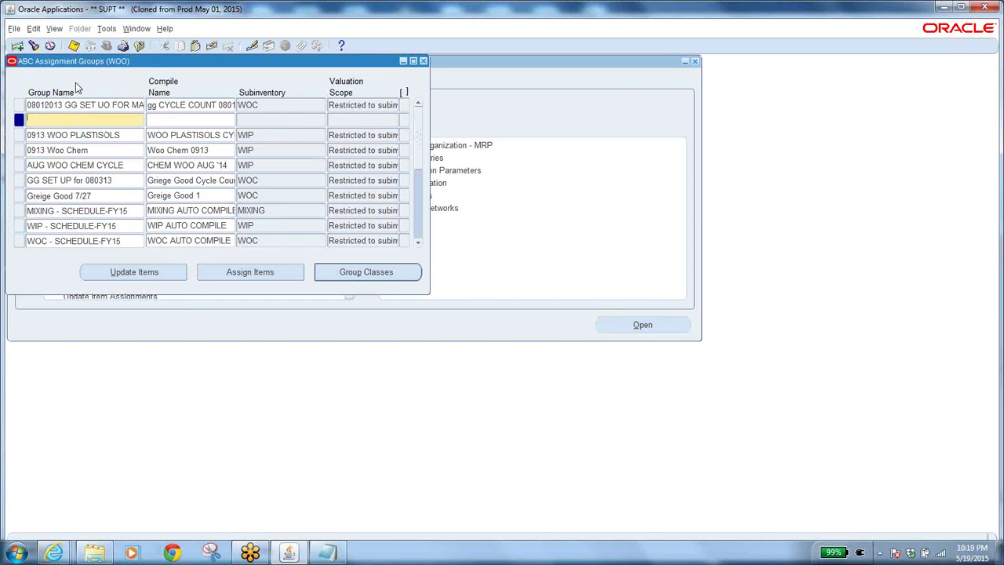
{"action": "left_click", "coordinate": [323, 551]}
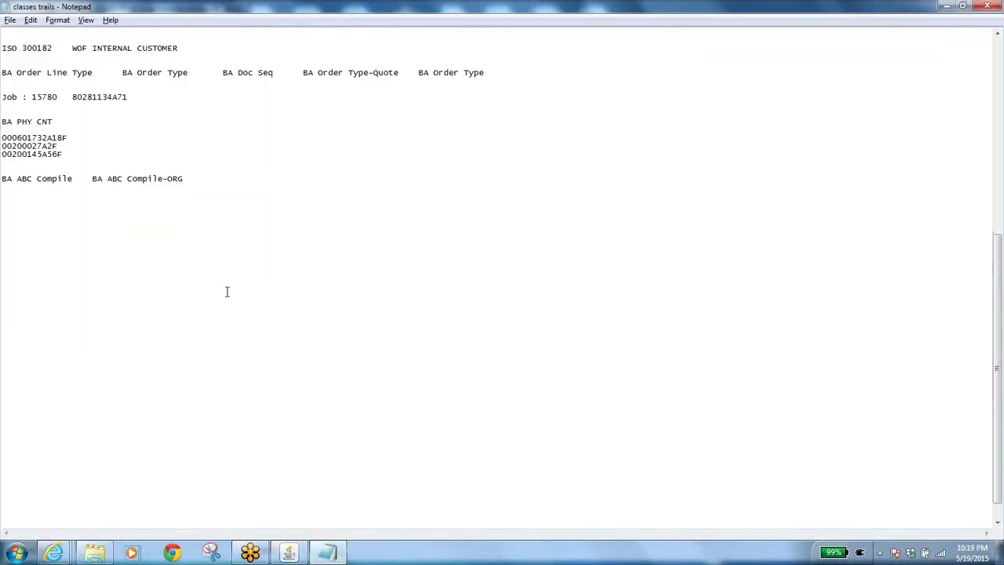
{"action": "left_click_drag", "start_coordinate": [92, 179], "coordinate": [161, 179]}
{"action": "key", "text": "alt+Tab"}
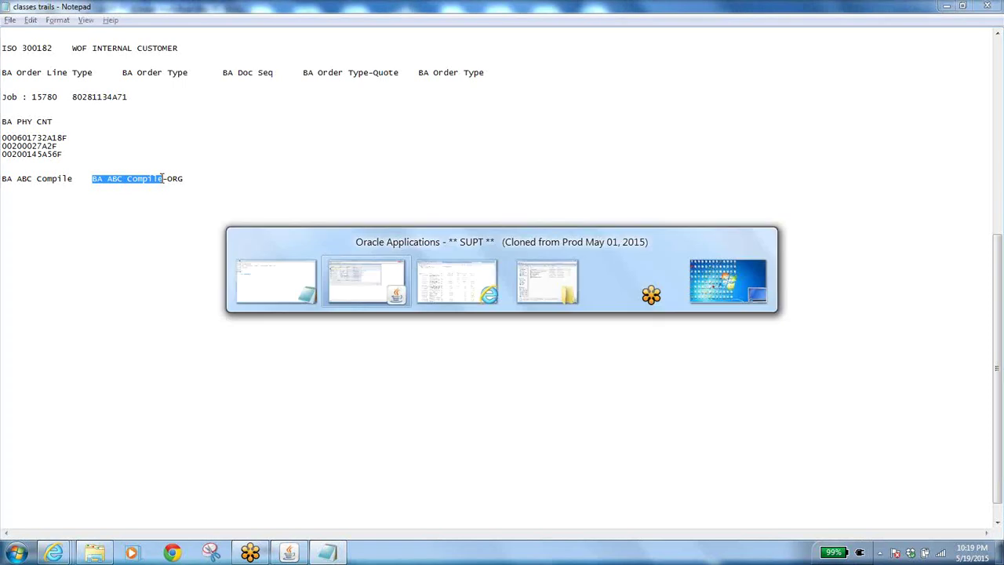
{"action": "key", "text": "ctrl+v"}
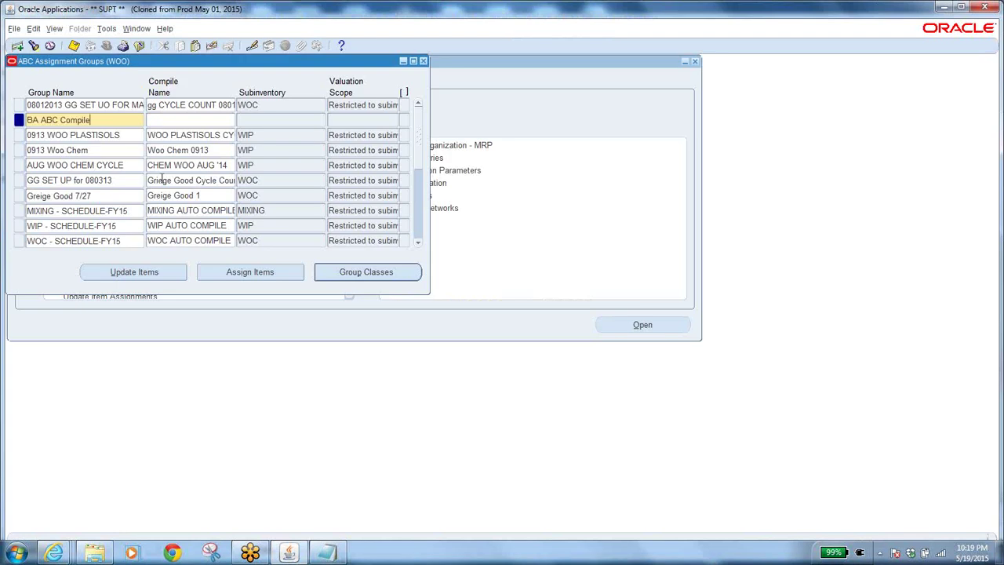
{"action": "type", "text": "-GRP"}
Copy the group name BA ABC Compile-GRP onto a new line below the compile names in Notepad, and return to Oracle Applications
{"action": "left_click_drag", "start_coordinate": [110, 120], "coordinate": [15, 124]}
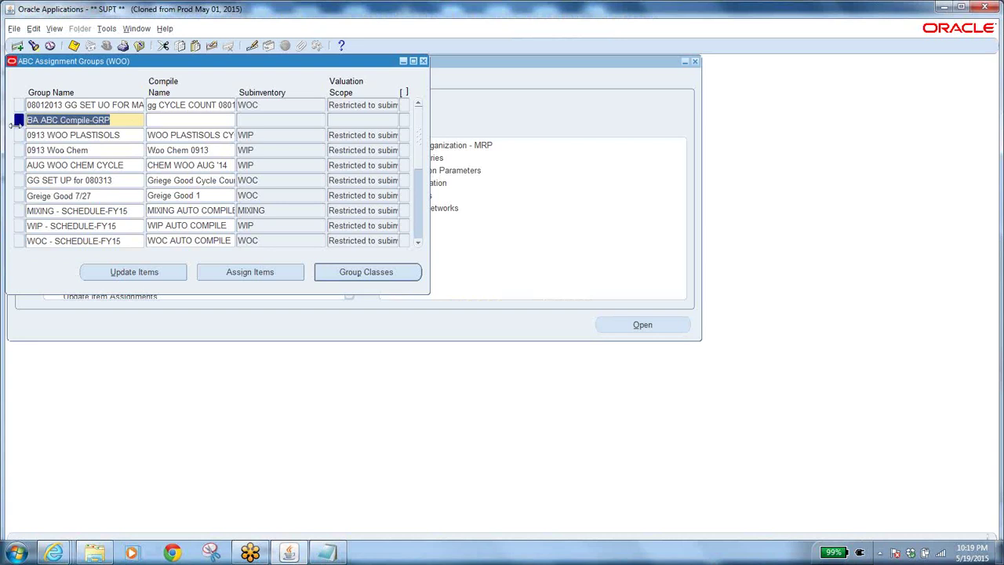
{"action": "left_click", "coordinate": [165, 118]}
{"action": "left_click", "coordinate": [123, 120]}
{"action": "left_click", "coordinate": [317, 548]}
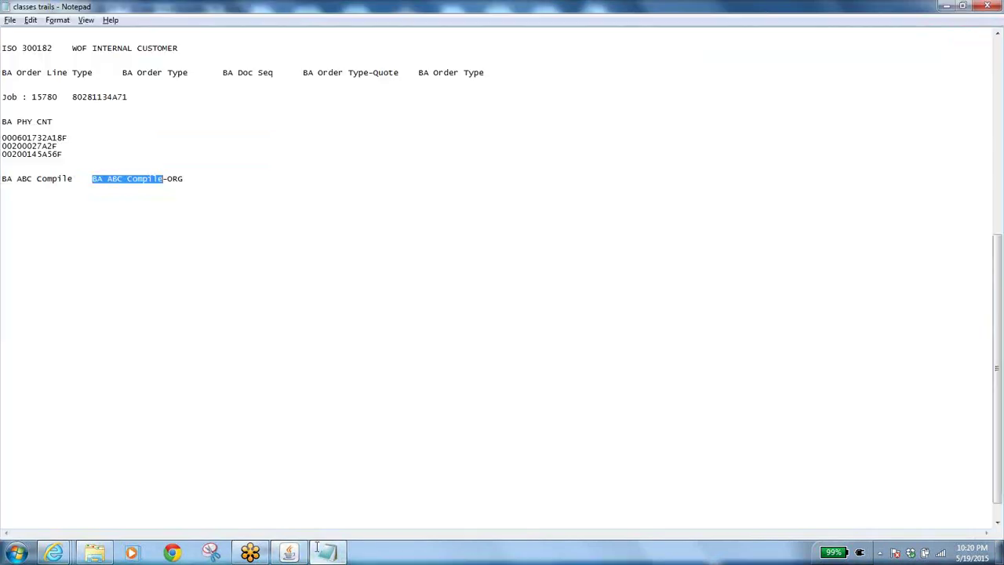
{"action": "left_click", "coordinate": [203, 182]}
{"action": "key", "text": "Return"}
{"action": "key", "text": "ctrl+v"}
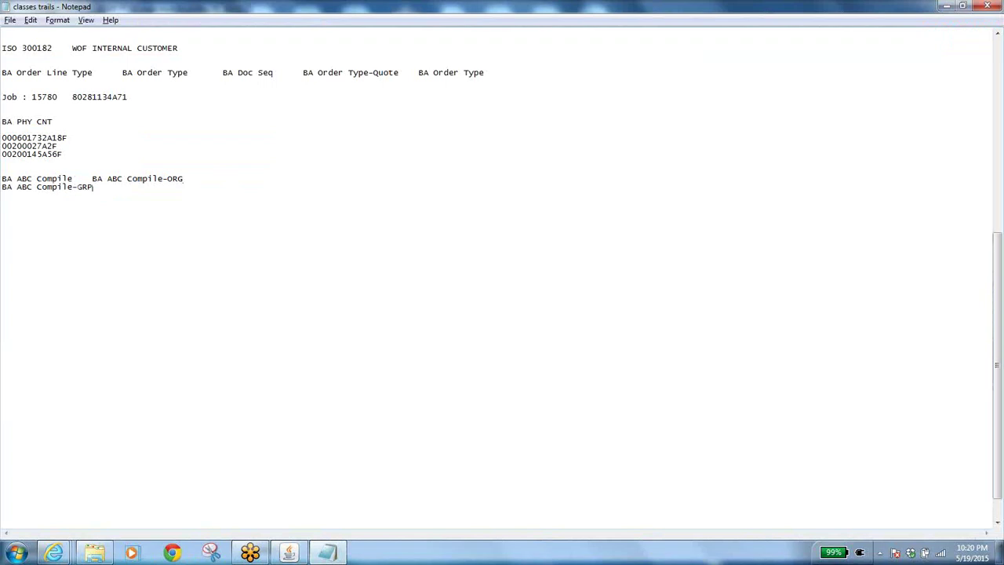
{"action": "key", "text": "alt+Tab"}
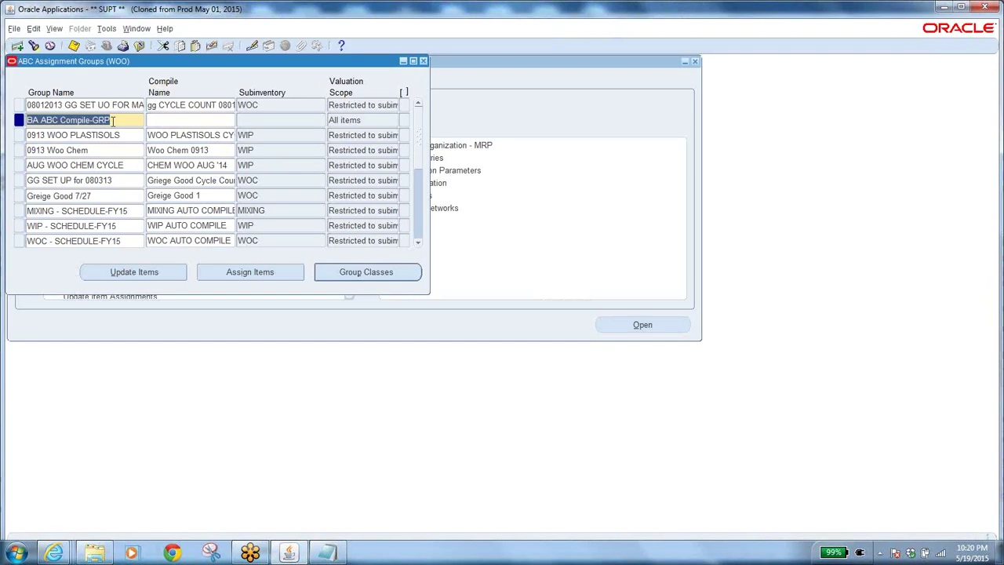
Find compiles starting with BA ABC Compile and assign BA ABC Compile-ORG as the new group's compile name
{"action": "left_click", "coordinate": [166, 117]}
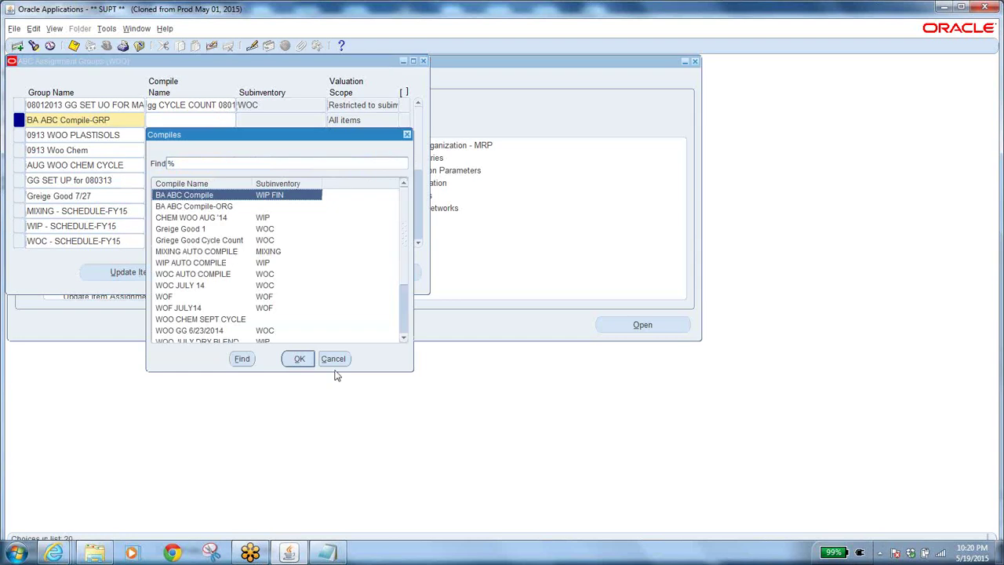
{"action": "key", "text": "alt+Tab"}
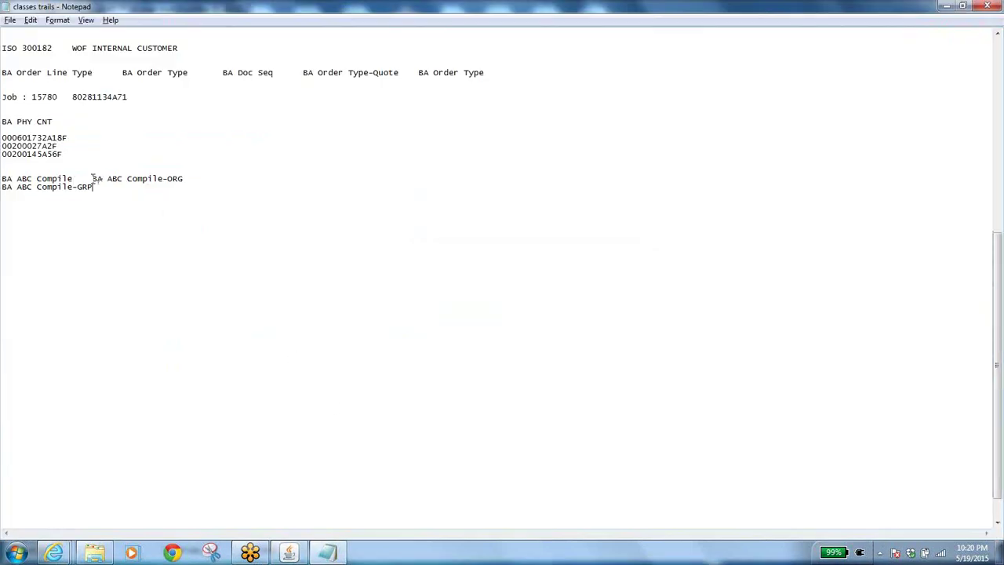
{"action": "left_click_drag", "start_coordinate": [92, 180], "coordinate": [189, 181]}
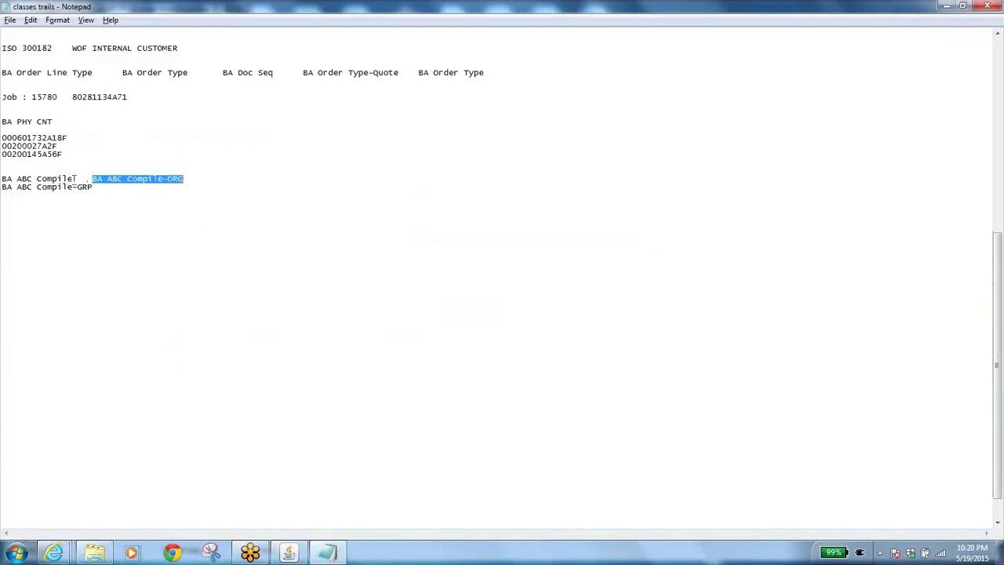
{"action": "key", "text": "alt+Tab"}
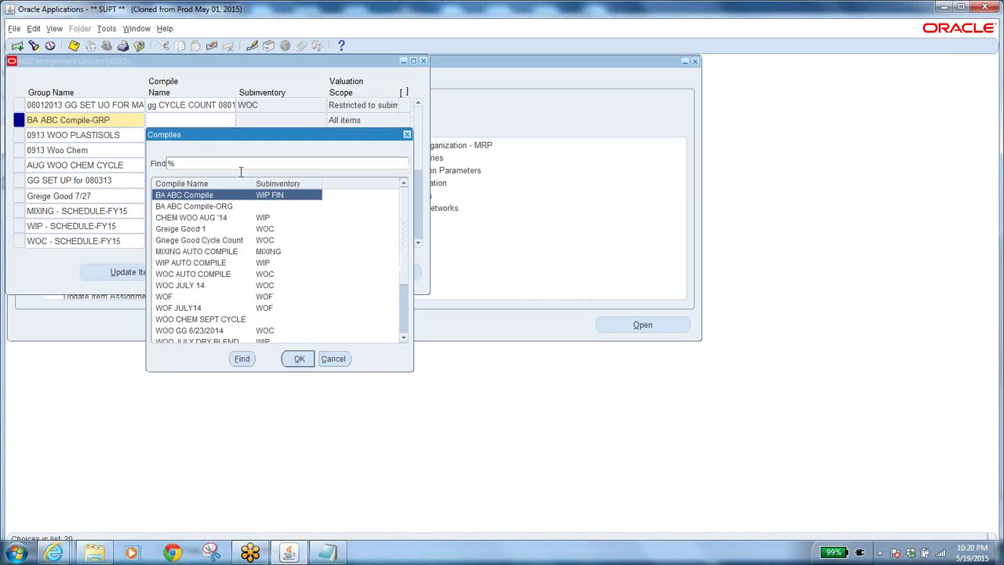
{"action": "type", "text": "bA ABC Compile"}
{"action": "key", "text": "Return"}
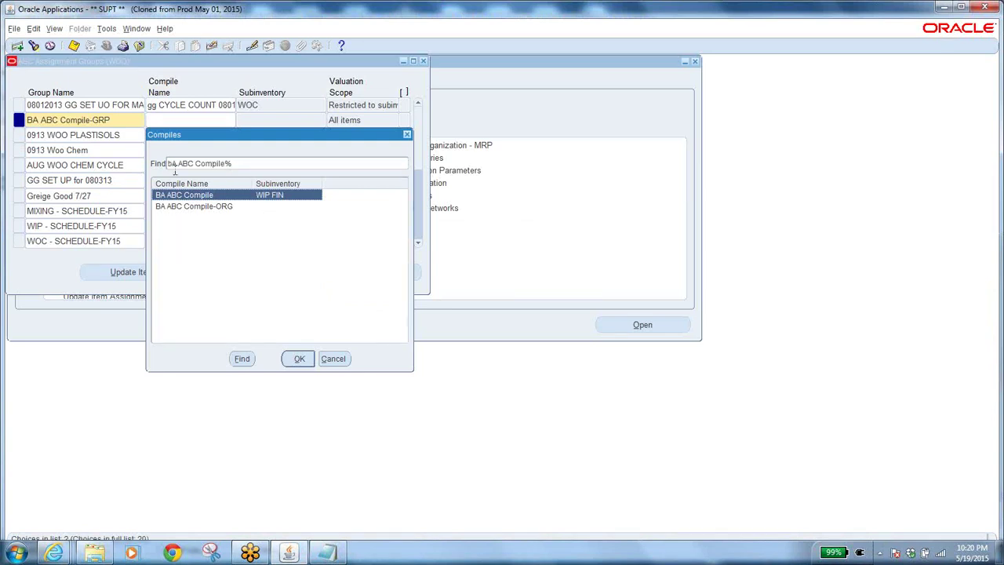
{"action": "left_click", "coordinate": [222, 207]}
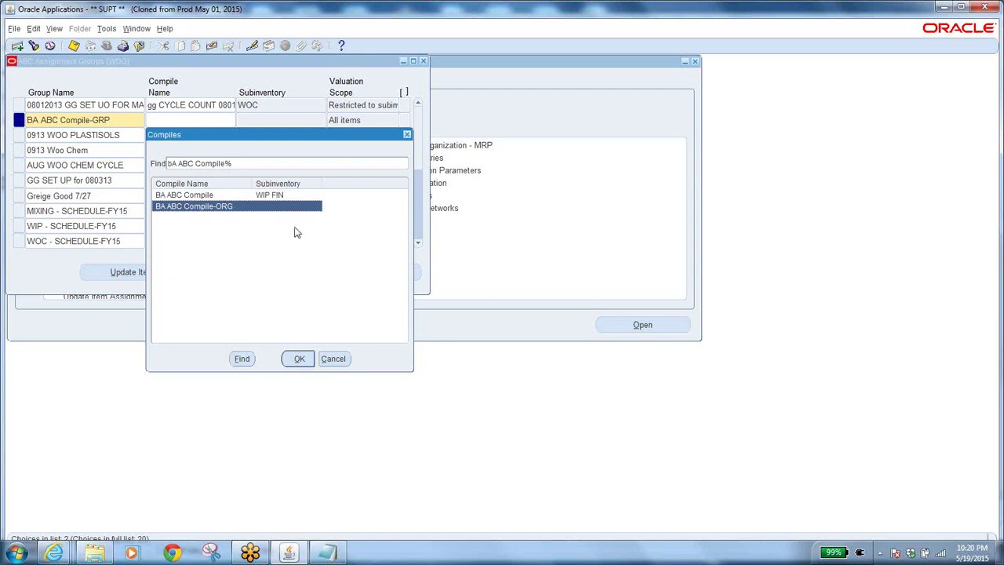
{"action": "left_click", "coordinate": [297, 359]}
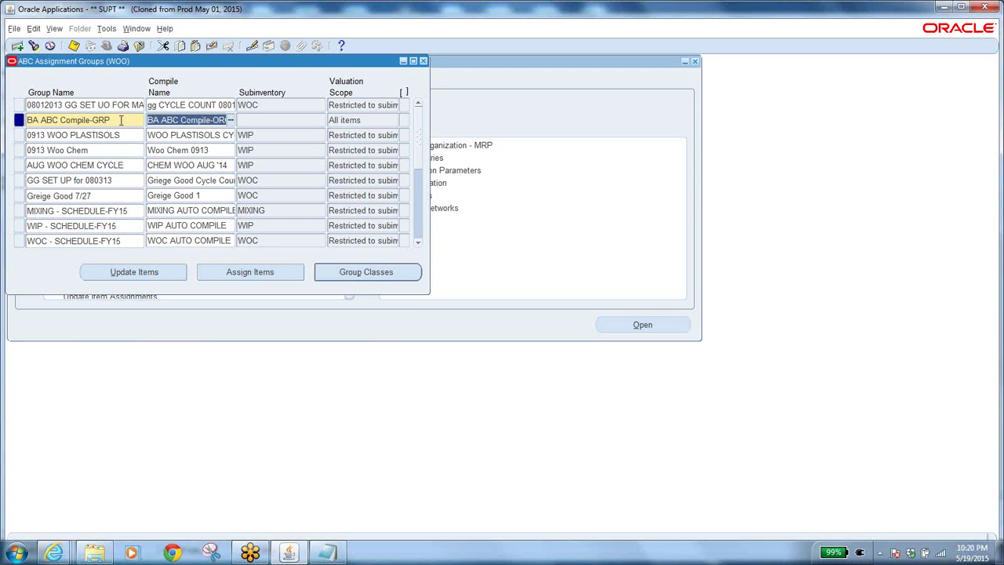
{"action": "left_click", "coordinate": [121, 120]}
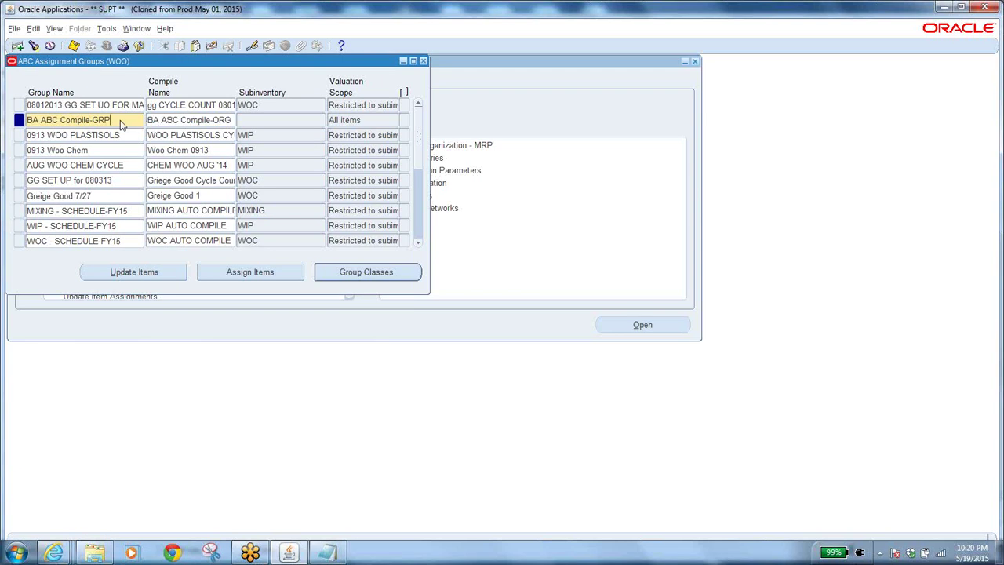
{"action": "left_click", "coordinate": [185, 117]}
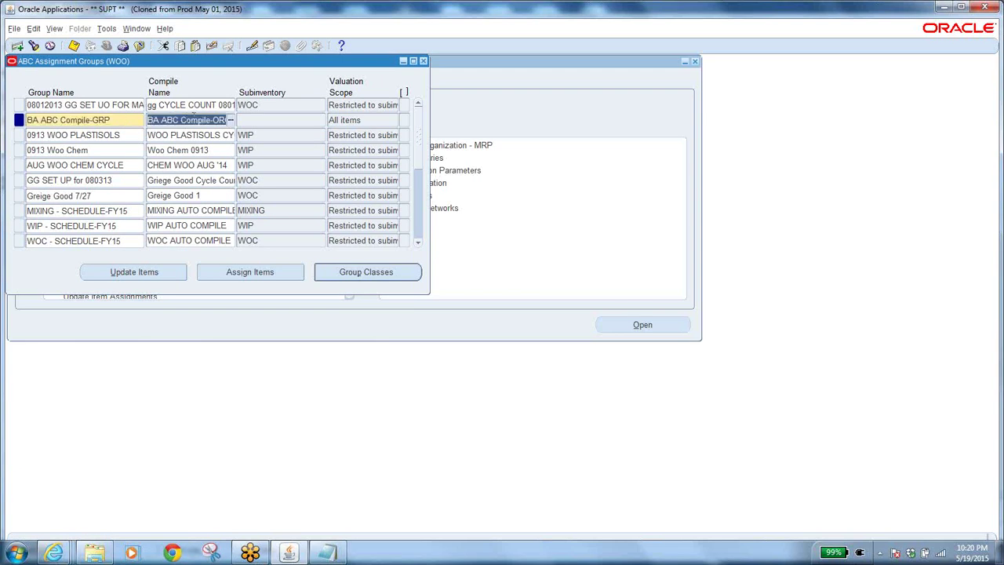
{"action": "left_click", "coordinate": [210, 119]}
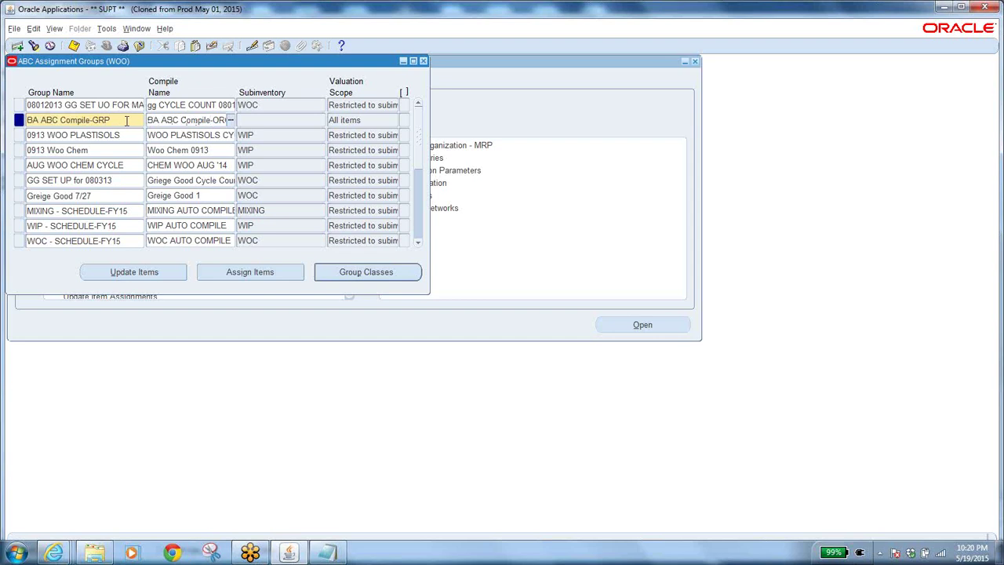
{"action": "left_click", "coordinate": [116, 120]}
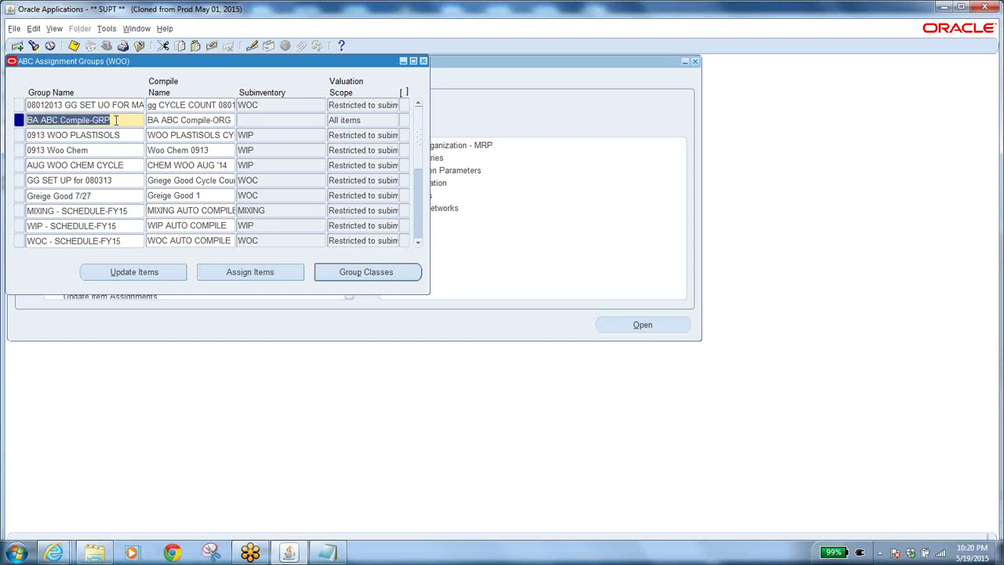
{"action": "left_click_drag", "start_coordinate": [115, 121], "coordinate": [1, 120]}
{"action": "left_click_drag", "start_coordinate": [115, 121], "coordinate": [22, 114]}
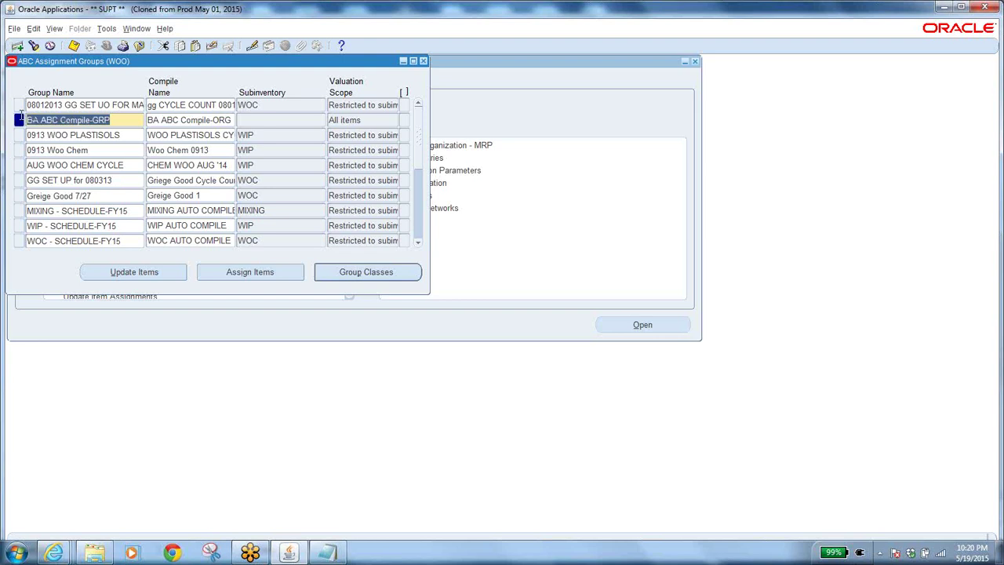
{"action": "left_click", "coordinate": [209, 120]}
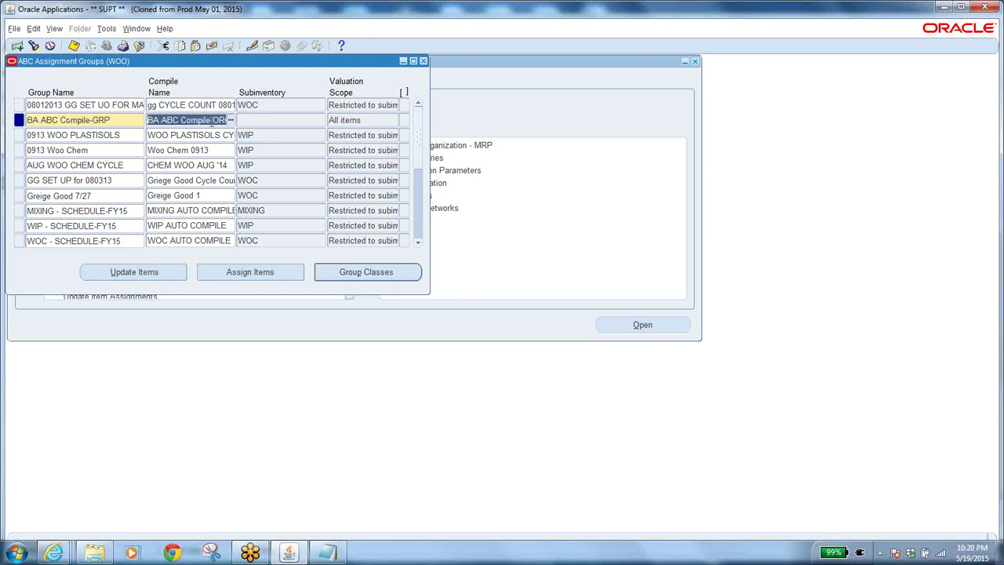
{"action": "left_click", "coordinate": [129, 120]}
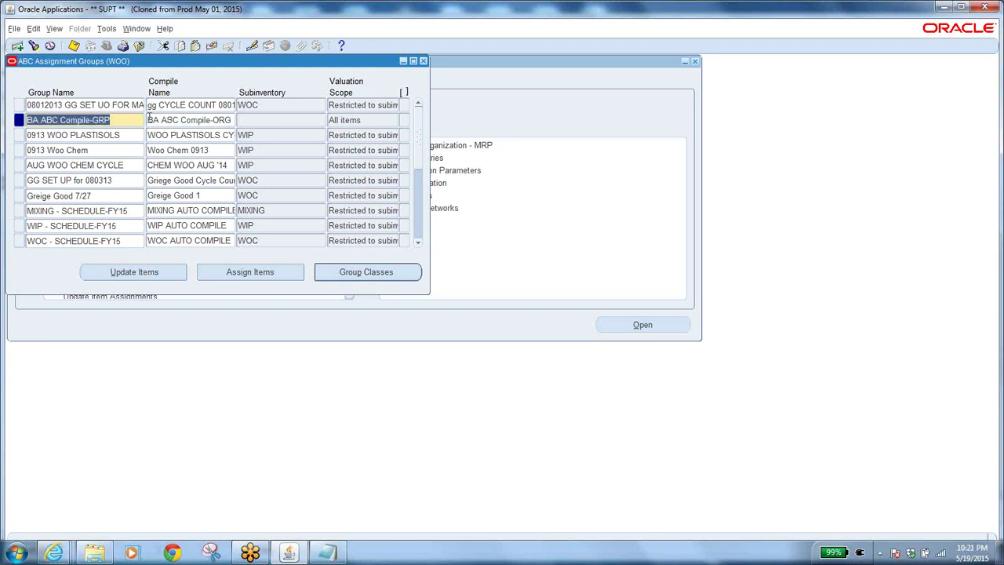
{"action": "left_click", "coordinate": [165, 120]}
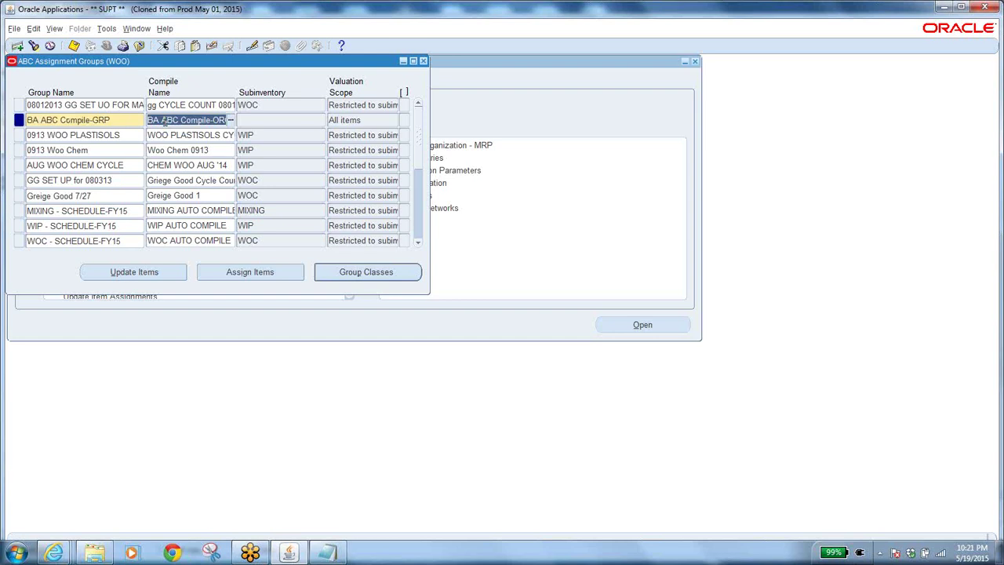
Close the BA ABC Compile report in the browser, examine the BA ABC Compile-ORG descending value report, and return to Oracle Applications
{"action": "left_click", "coordinate": [53, 552]}
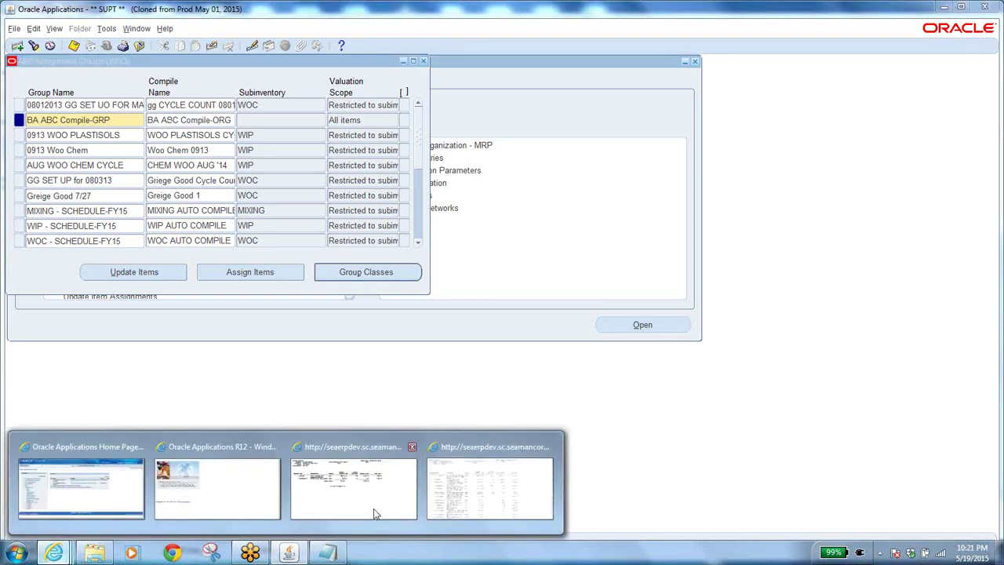
{"action": "left_click", "coordinate": [454, 509]}
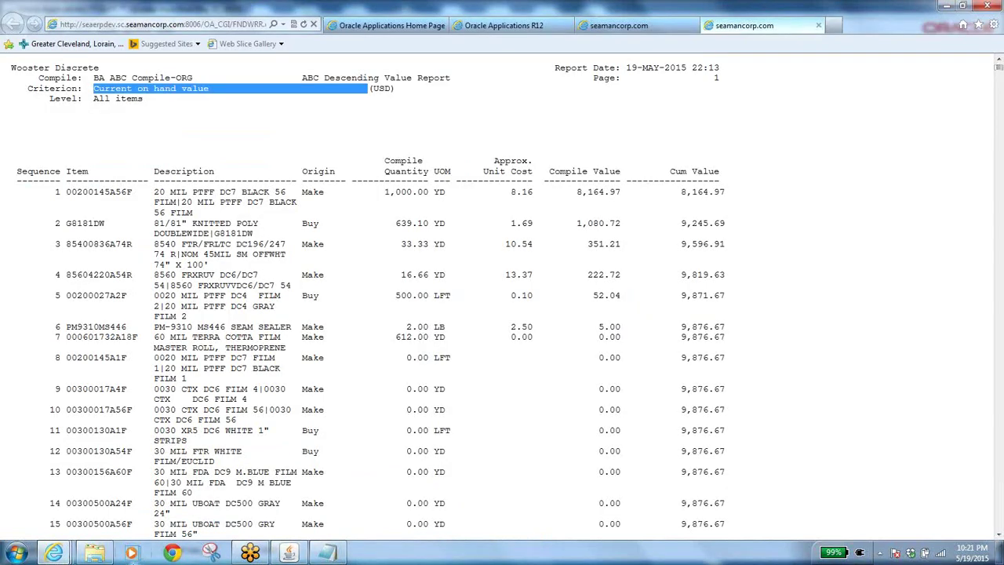
{"action": "left_click", "coordinate": [94, 553]}
{"action": "mouse_move", "coordinate": [54, 554]}
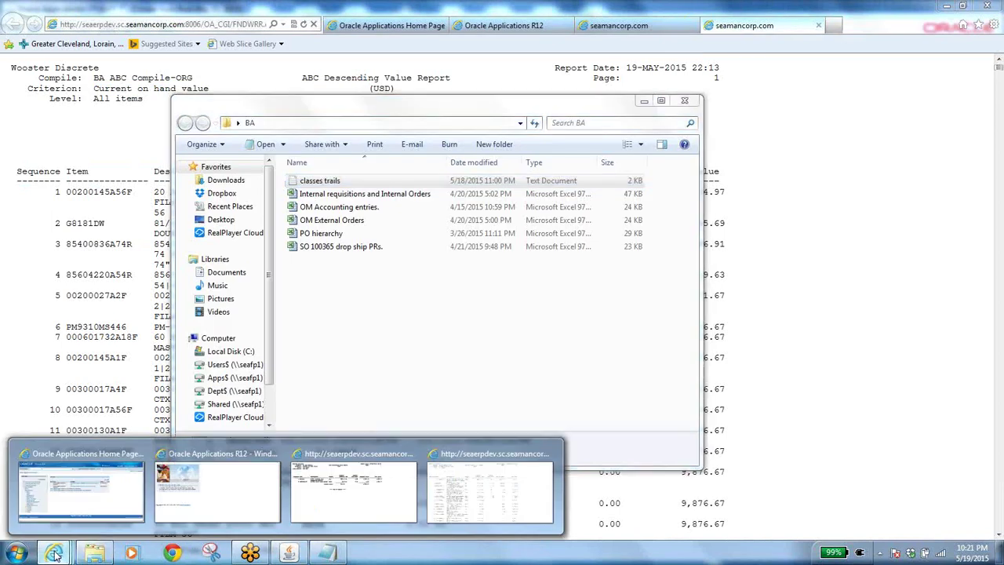
{"action": "left_click", "coordinate": [343, 517]}
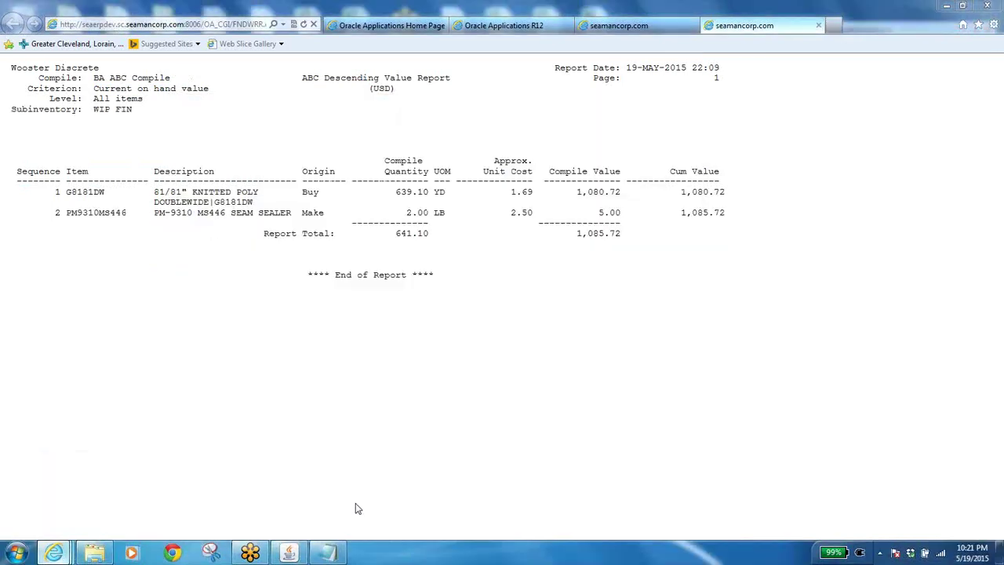
{"action": "left_click", "coordinate": [693, 25]}
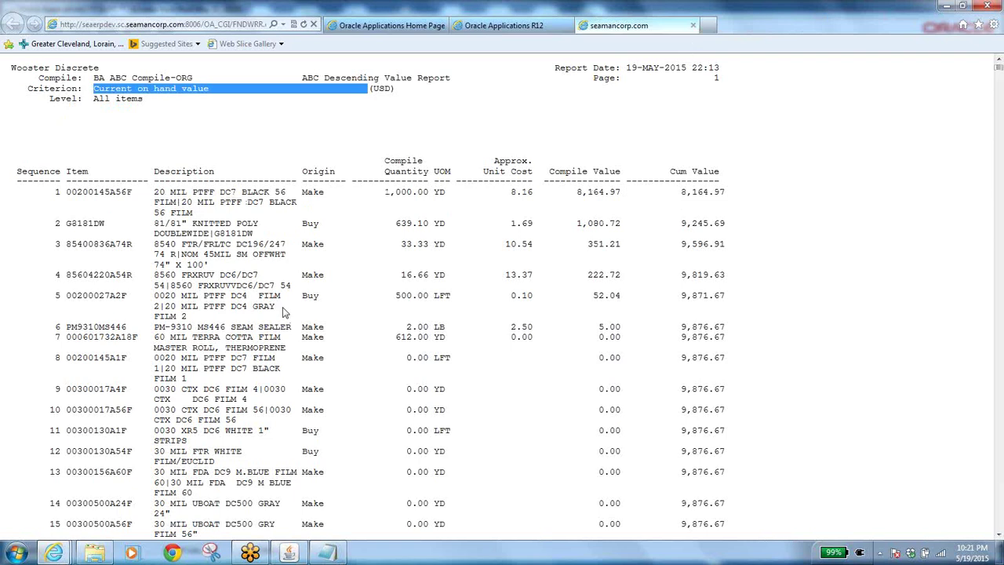
{"action": "left_click", "coordinate": [288, 554]}
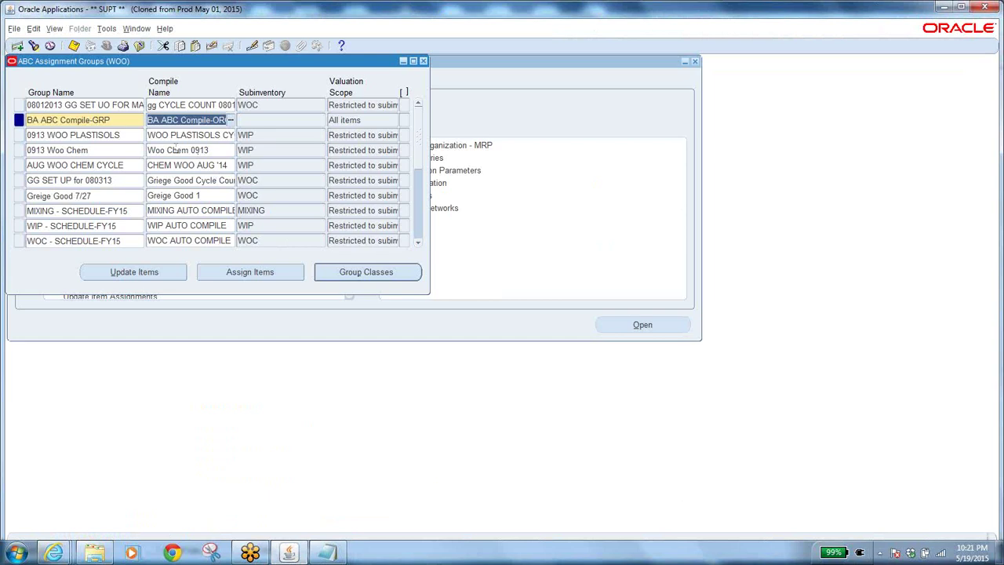
Save the new assignment group BA ABC Compile-GRP with its compile BA ABC Compile-ORG
{"action": "left_click", "coordinate": [73, 46]}
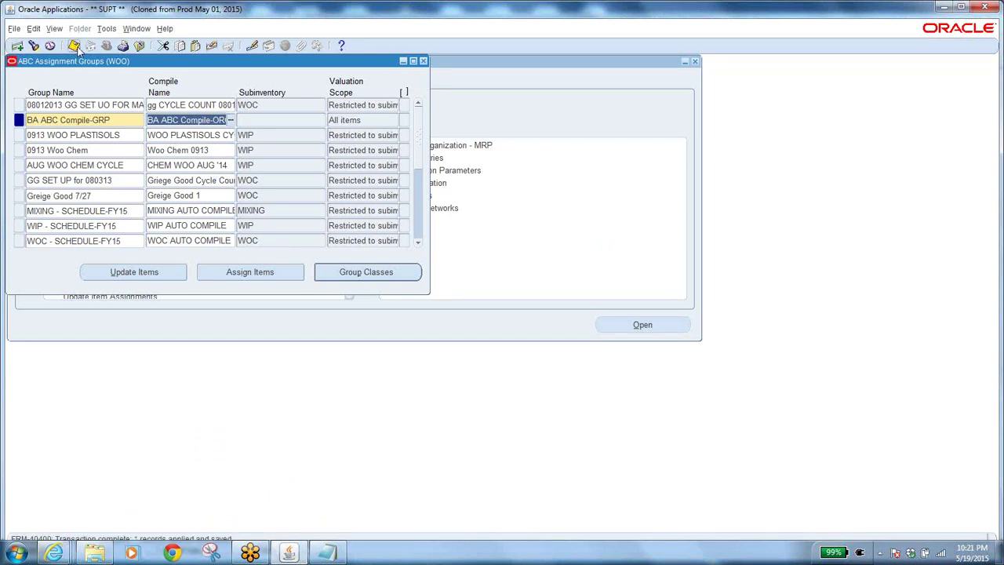
{"action": "left_click", "coordinate": [116, 120]}
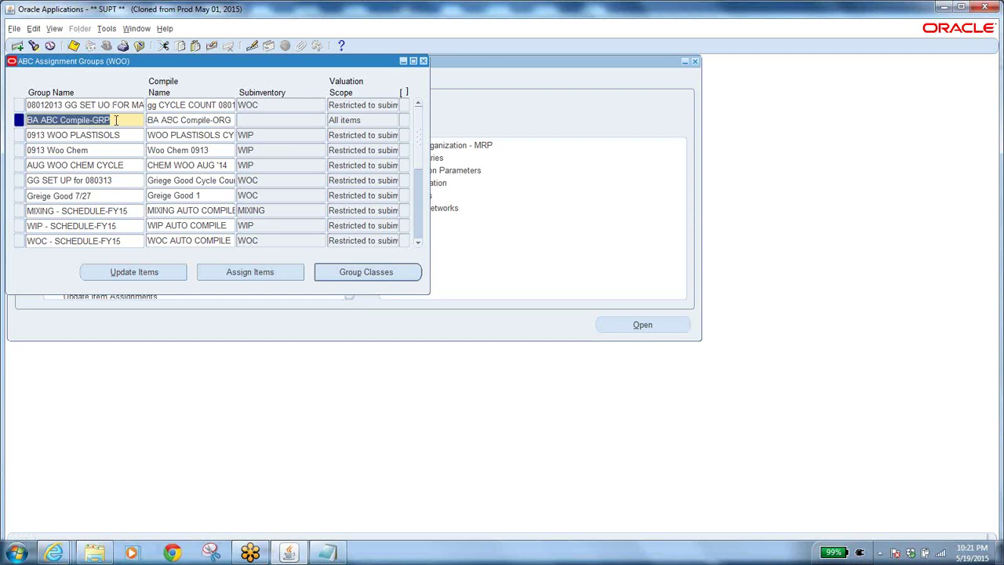
{"action": "left_click", "coordinate": [184, 121]}
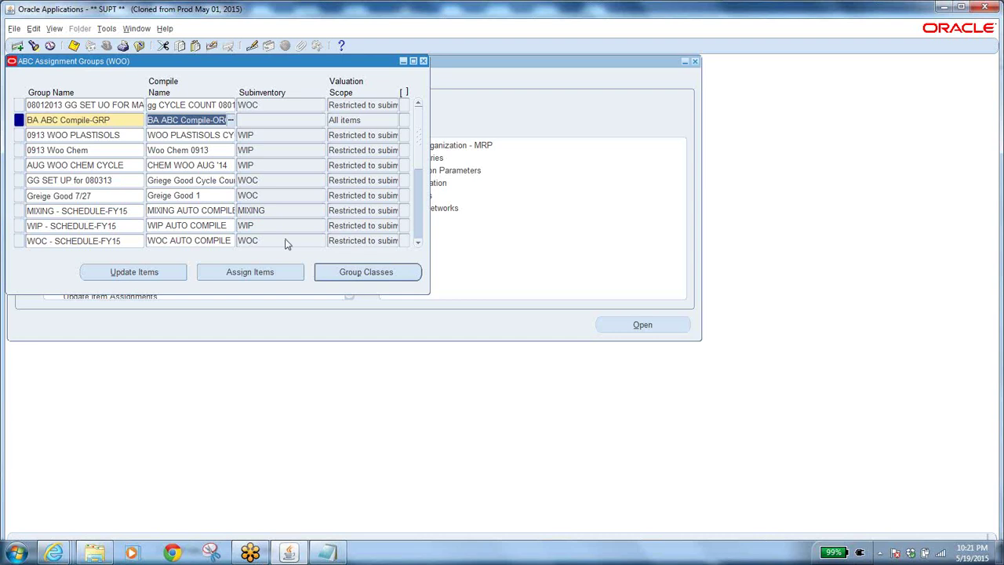
Open the class assignments of group BA ABC Compile-GRP and assign classes 1 and 2 to priorities 1 and 2
{"action": "left_click", "coordinate": [120, 120]}
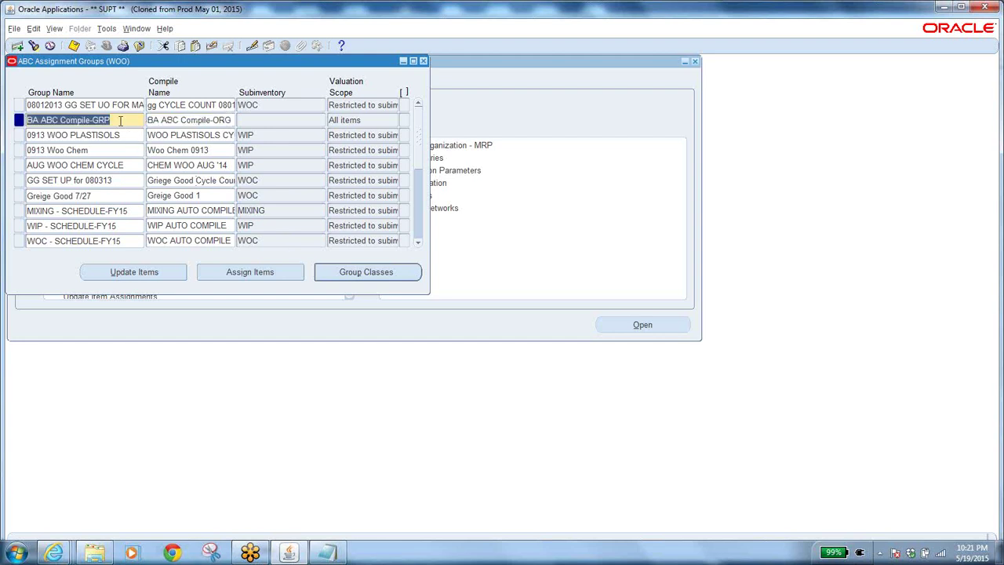
{"action": "left_click", "coordinate": [346, 271]}
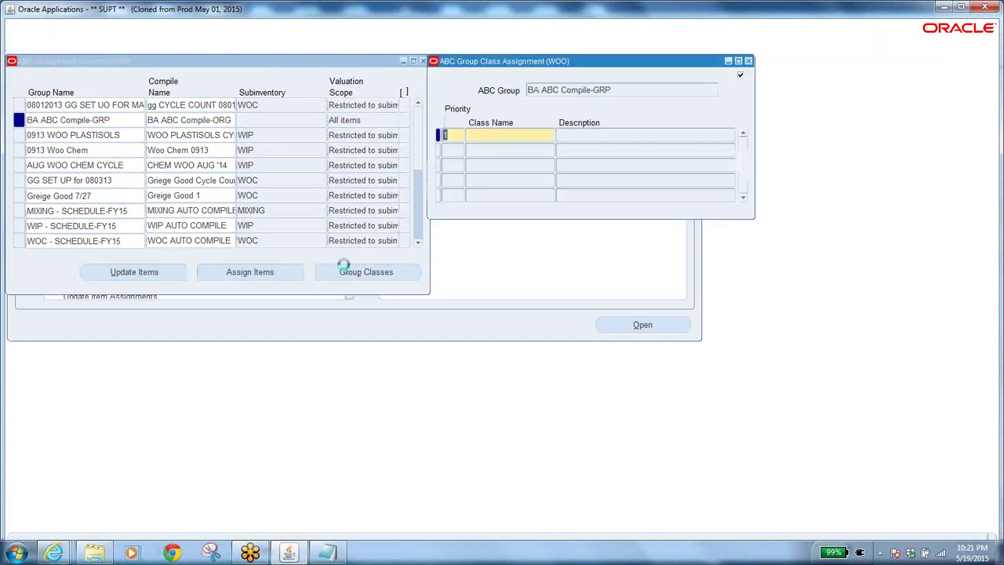
{"action": "left_click", "coordinate": [506, 137]}
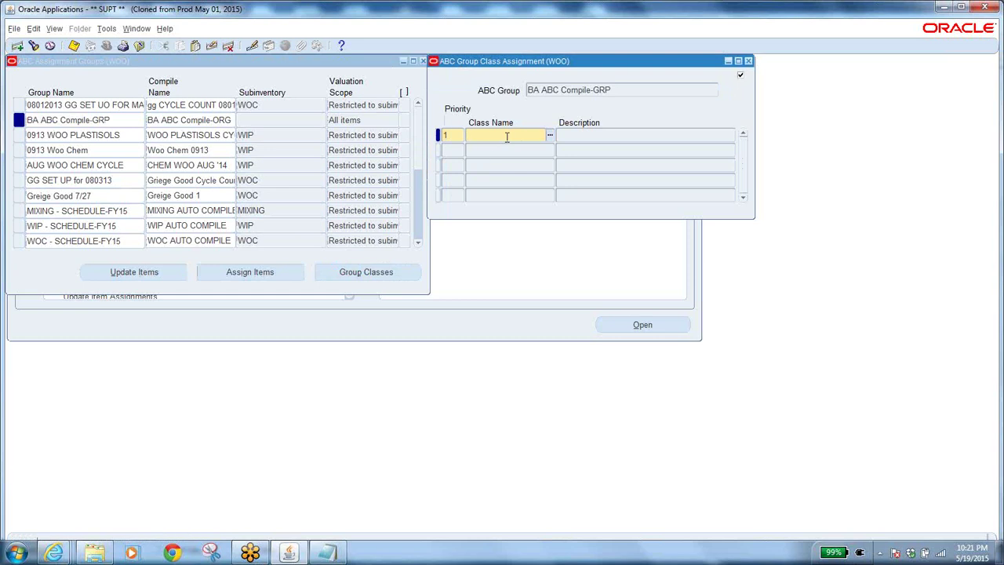
{"action": "type", "text": "2"}
{"action": "key", "text": "BackSpace"}
{"action": "type", "text": "1"}
{"action": "key", "text": "Tab"}
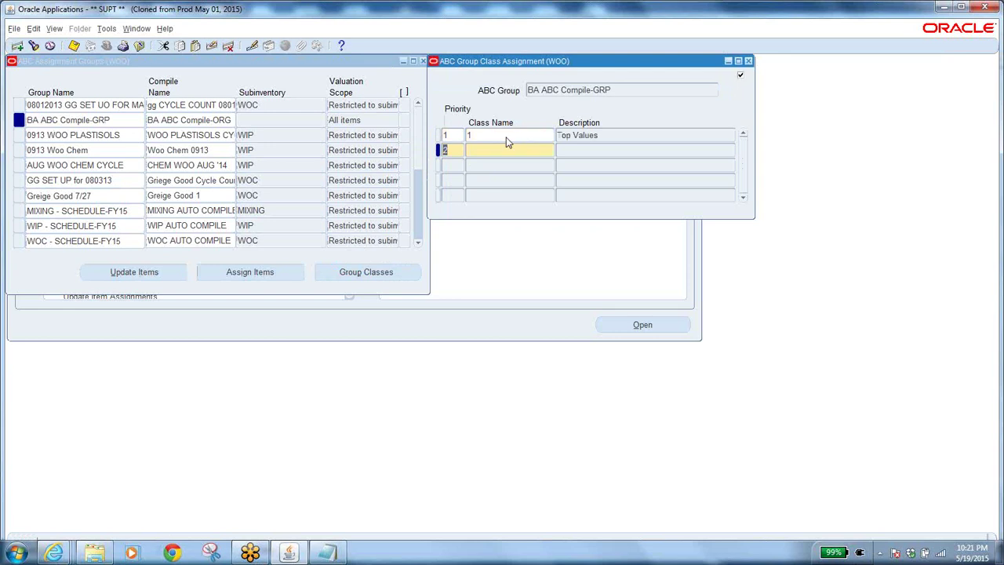
{"action": "left_click", "coordinate": [501, 149]}
{"action": "type", "text": "2"}
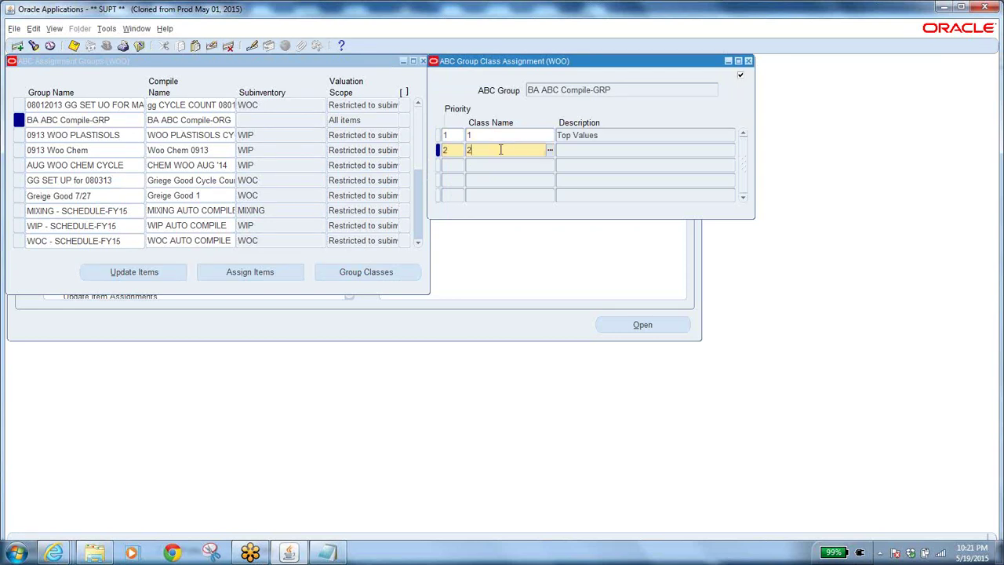
{"action": "key", "text": "Tab"}
Assign class 3 (Low Values) to priority 3 and class 4 (Least Valued) to priority 4
{"action": "left_click", "coordinate": [493, 165]}
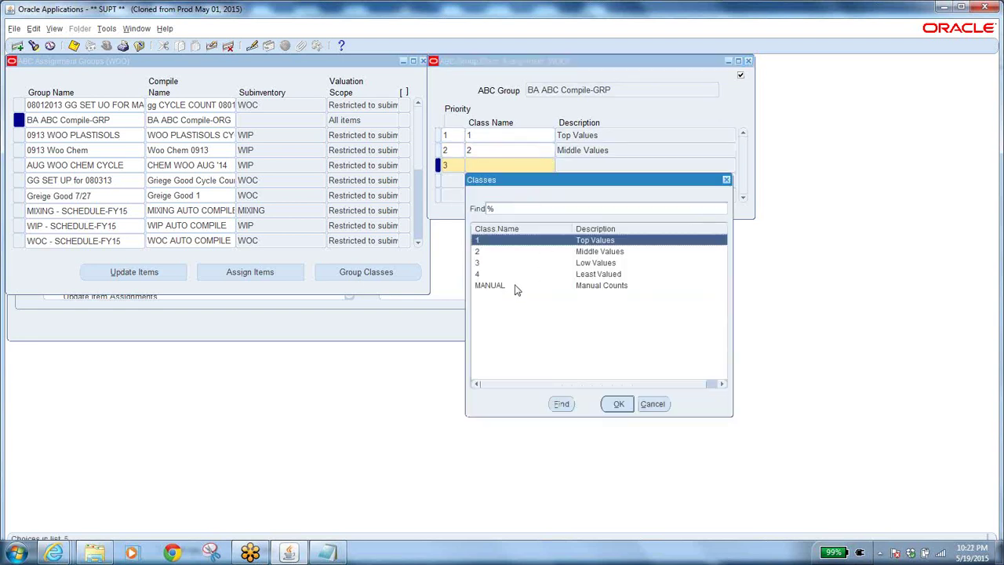
{"action": "left_click", "coordinate": [502, 263]}
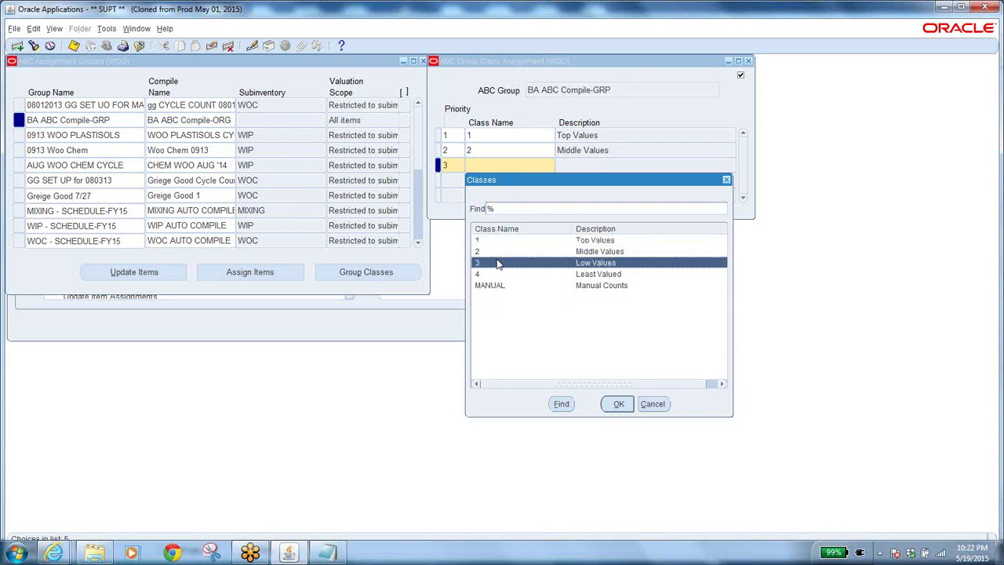
{"action": "left_click", "coordinate": [616, 405]}
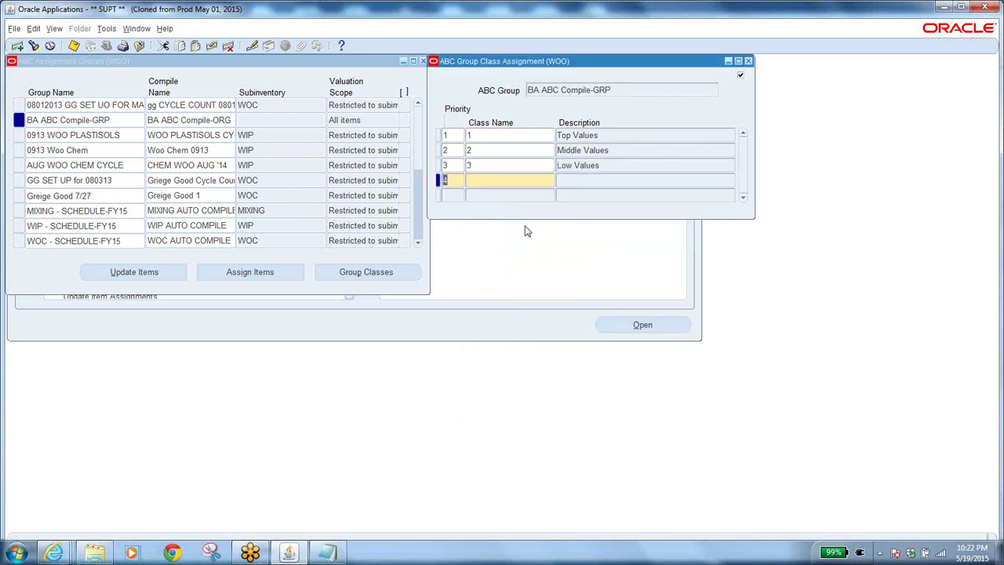
{"action": "left_click", "coordinate": [538, 182]}
{"action": "left_click", "coordinate": [551, 181]}
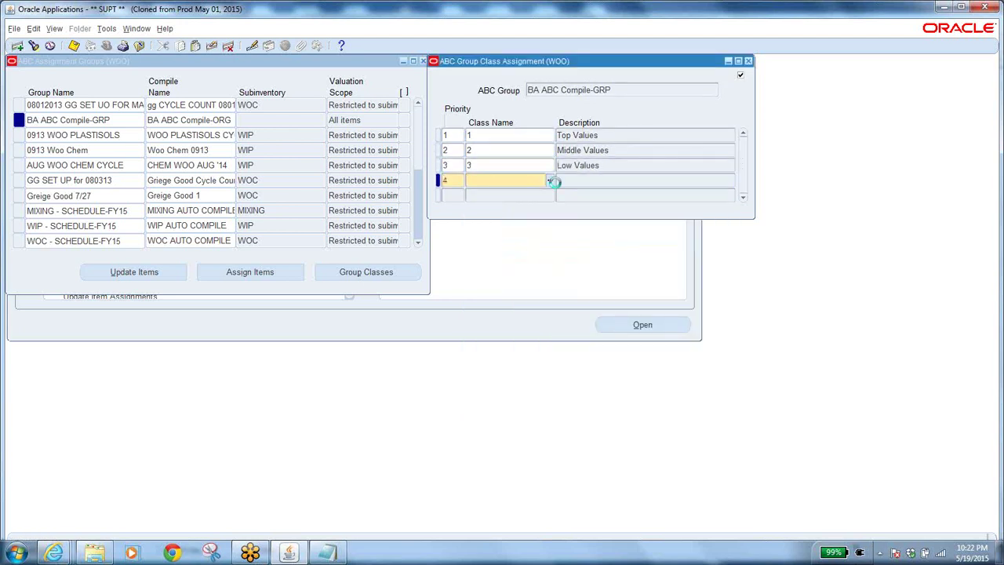
{"action": "left_click", "coordinate": [513, 293]}
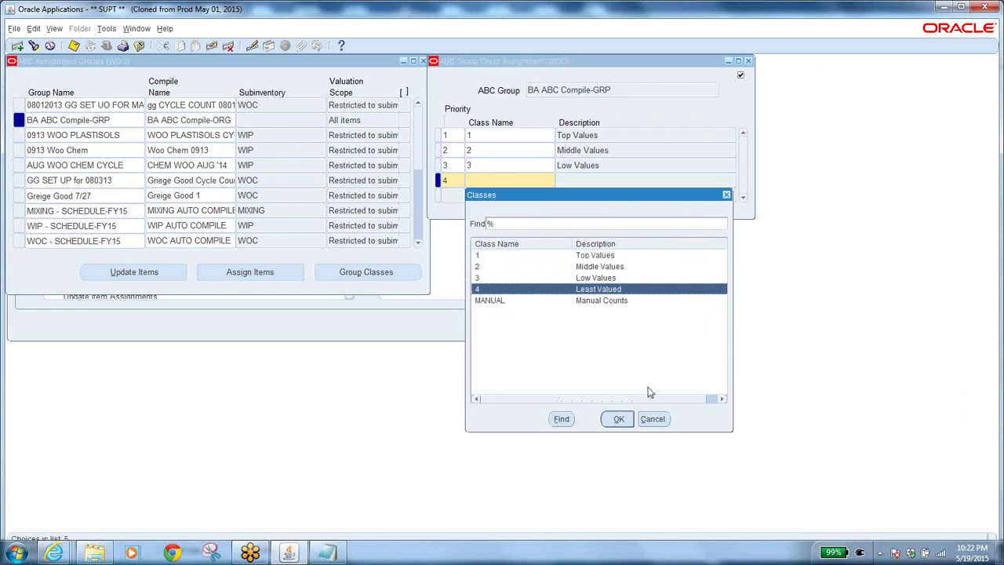
{"action": "left_click", "coordinate": [618, 419]}
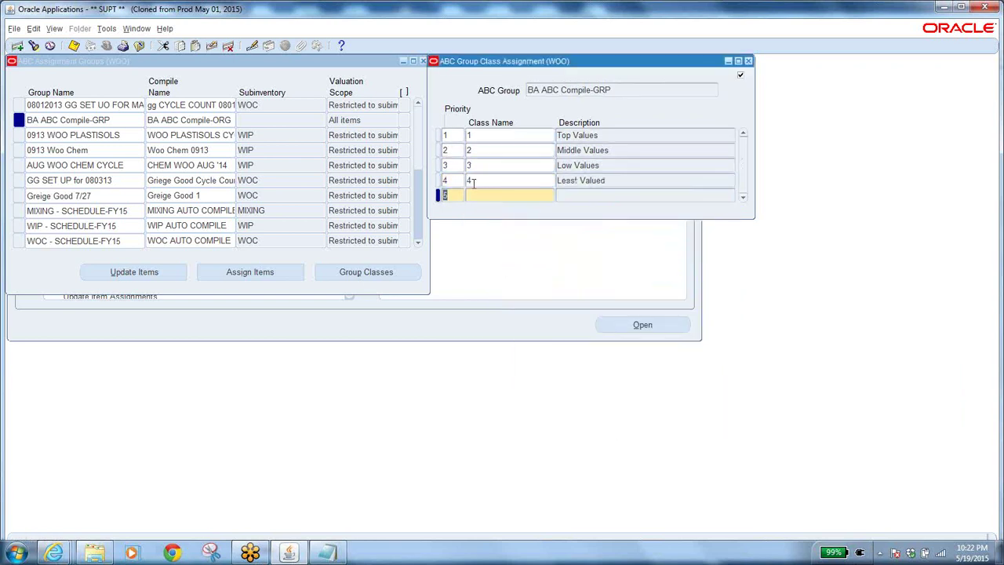
Save the four class assignments of the group and close the ABC Group Class Assignment form
{"action": "key", "text": "shift+Tab"}
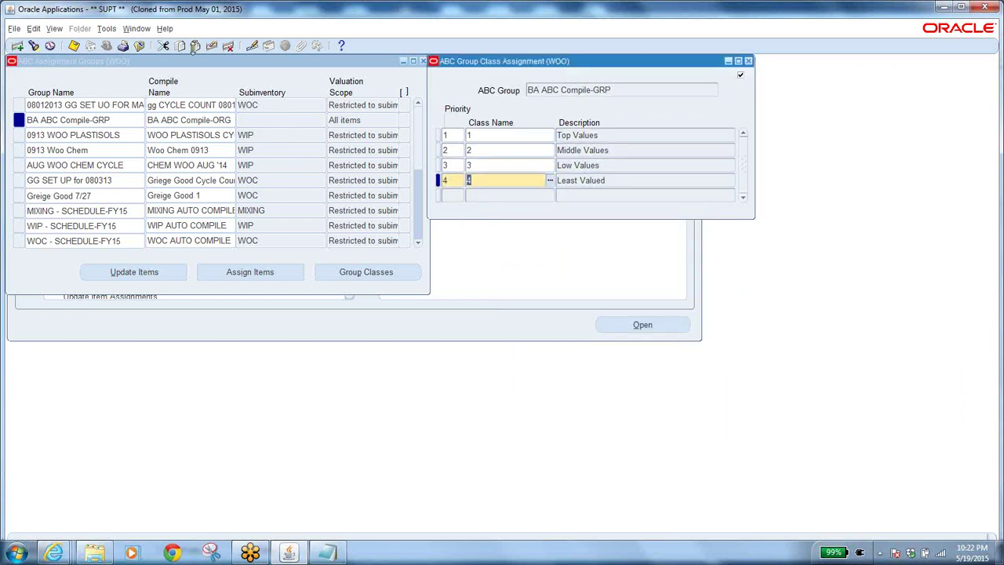
{"action": "left_click", "coordinate": [72, 46]}
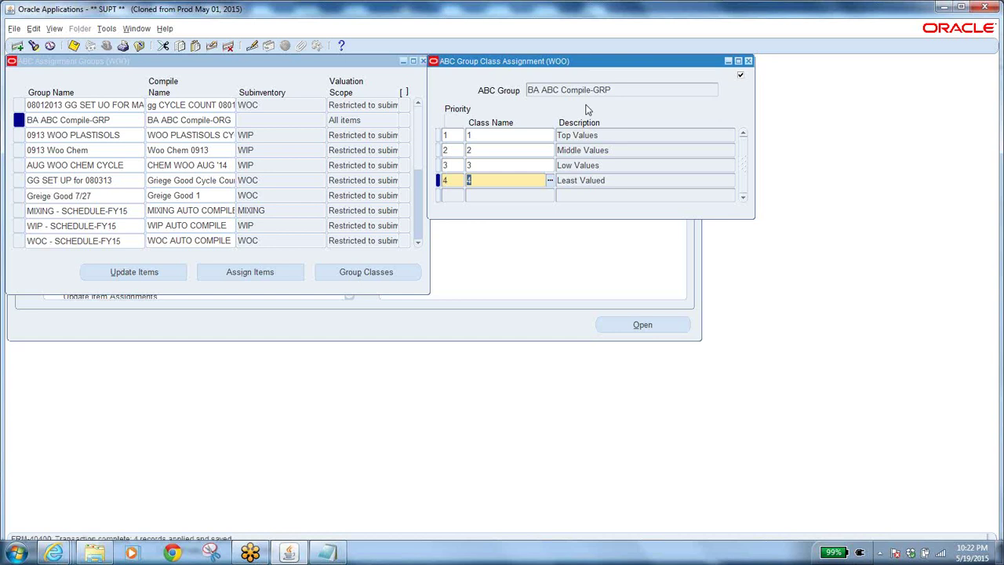
{"action": "left_click", "coordinate": [750, 61]}
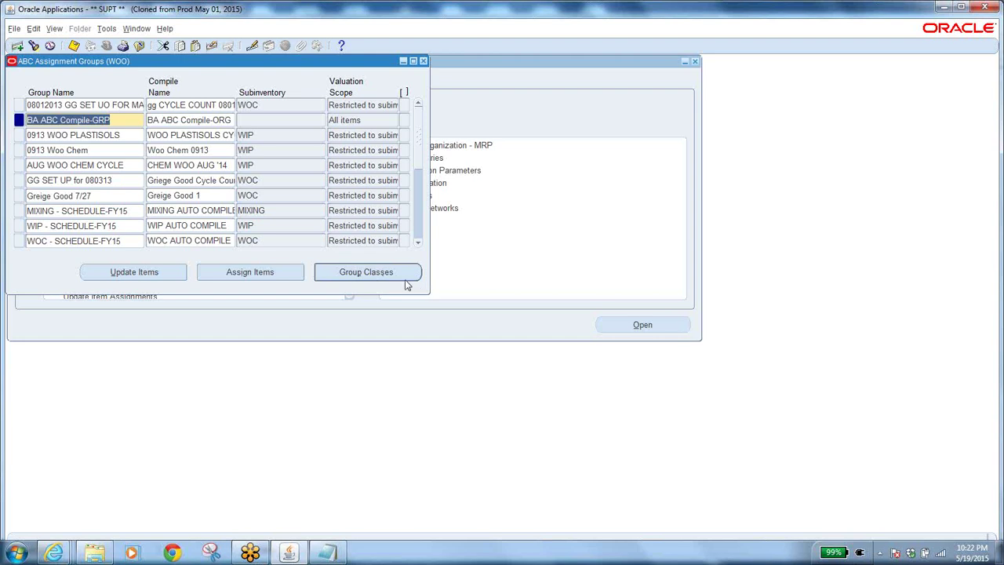
Open item assignment for BA ABC Compile-GRP, examine the item sequences in the browser's descending value report, and return to Oracle Applications
{"action": "left_click", "coordinate": [264, 273]}
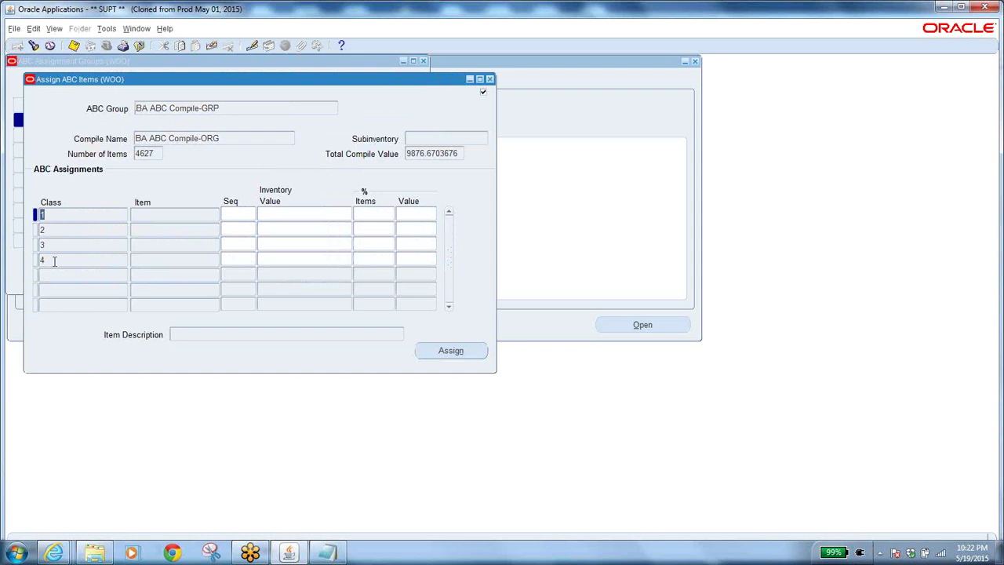
{"action": "left_click", "coordinate": [239, 212]}
{"action": "left_click", "coordinate": [63, 550]}
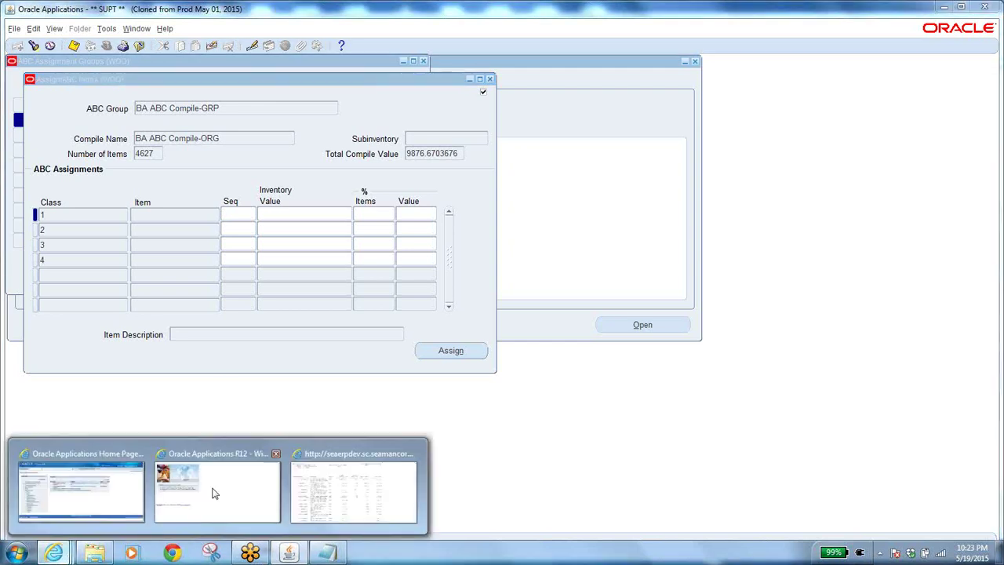
{"action": "left_click", "coordinate": [336, 483]}
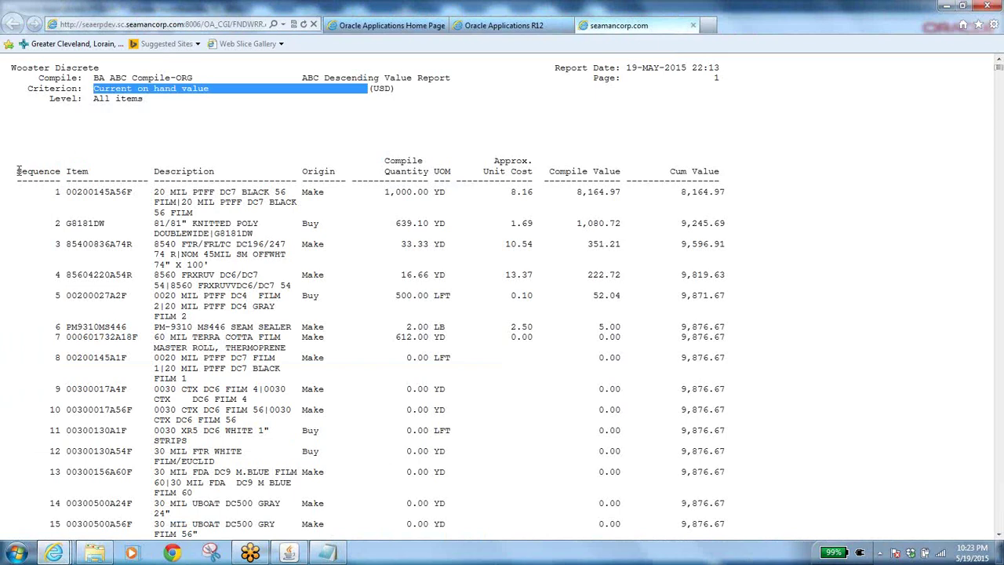
{"action": "left_click_drag", "start_coordinate": [17, 171], "coordinate": [70, 539]}
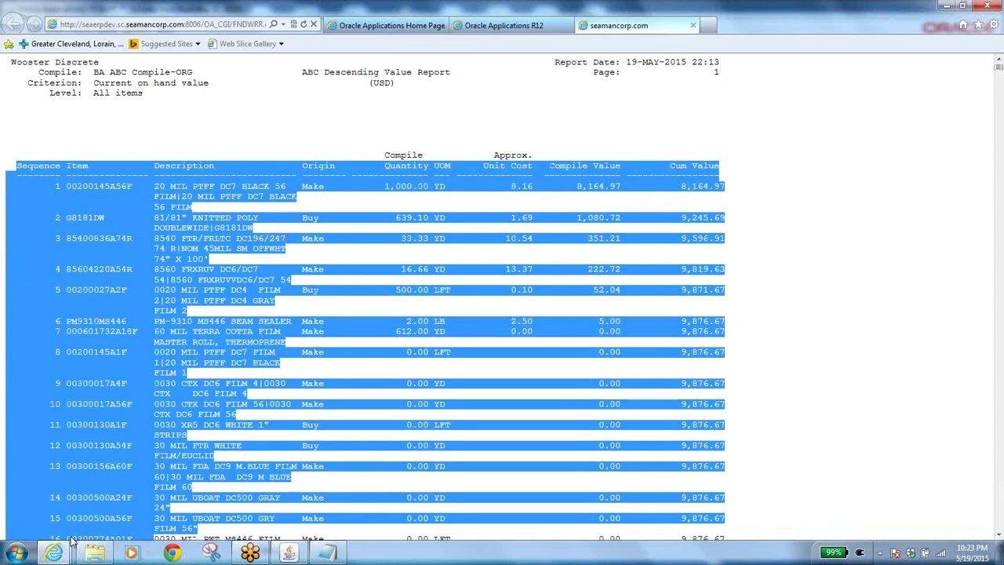
{"action": "key", "text": "alt+Tab"}
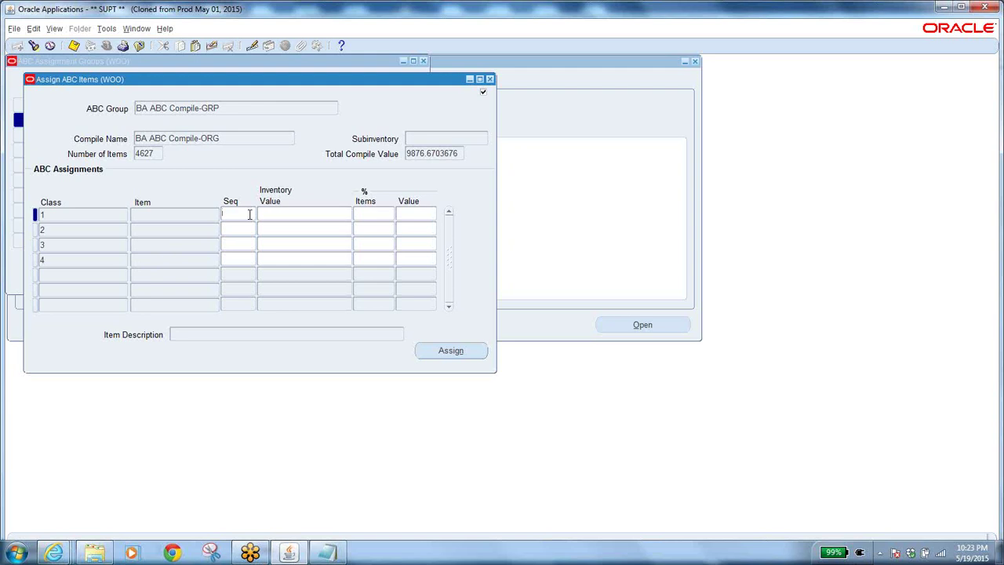
Set class 1's sequence to 1000, looking up the item at that sequence in the browser's descending value report
{"action": "type", "text": "10300"}
{"action": "key", "text": "BackSpace"}
{"action": "left_click", "coordinate": [53, 553]}
{"action": "left_click", "coordinate": [353, 487]}
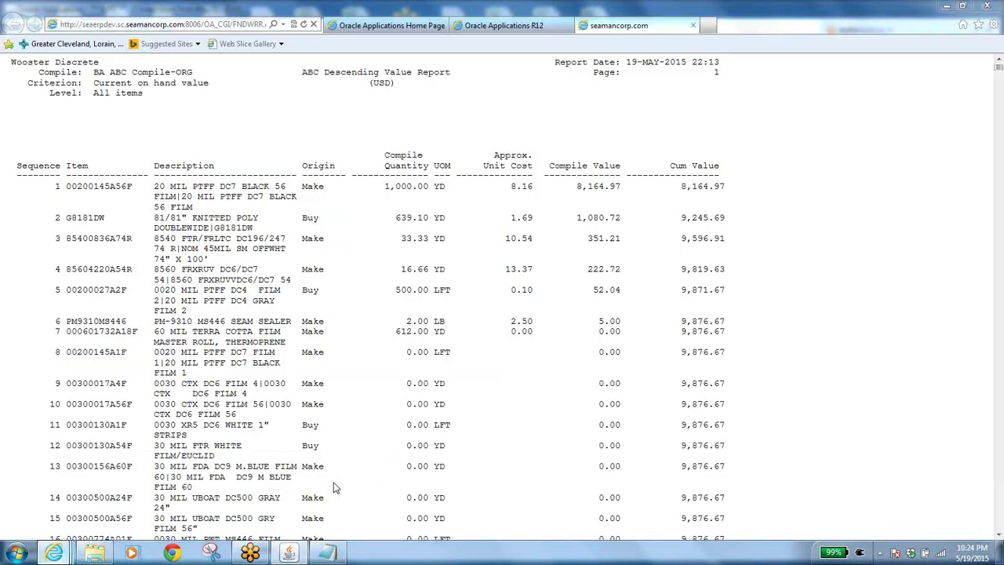
{"action": "left_click", "coordinate": [55, 184]}
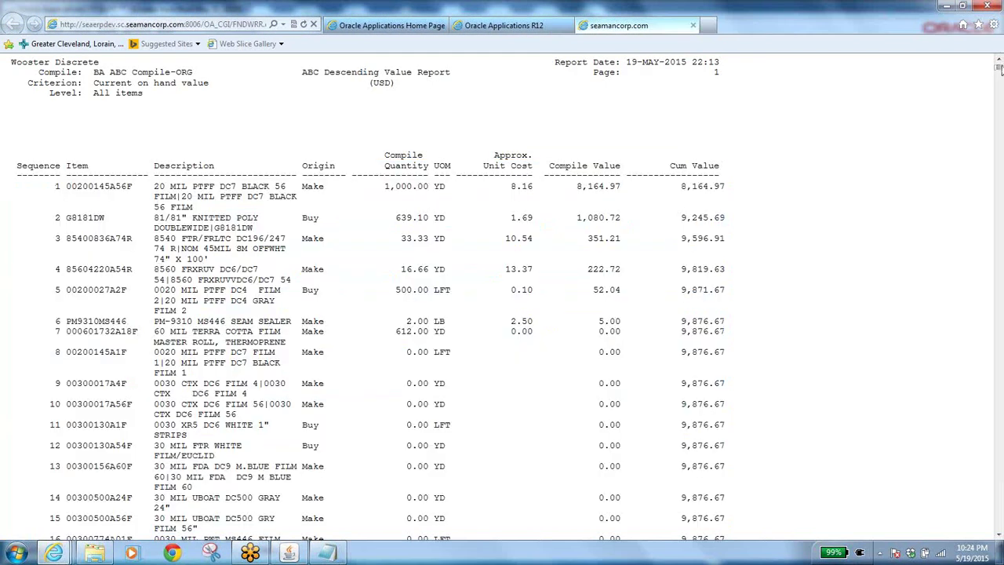
{"action": "left_click_drag", "start_coordinate": [999, 69], "coordinate": [999, 160]}
{"action": "left_click_drag", "start_coordinate": [999, 159], "coordinate": [999, 175]}
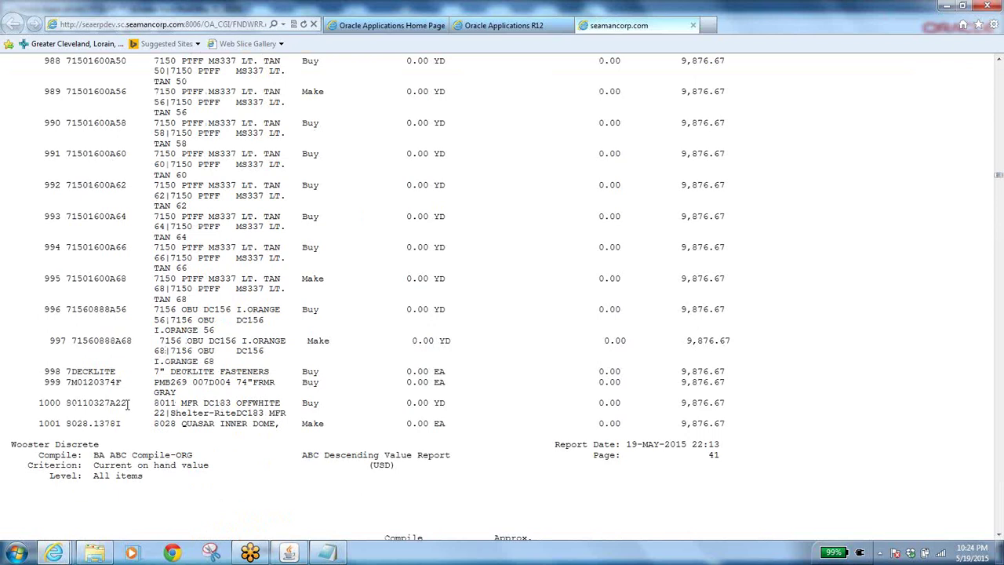
{"action": "left_click_drag", "start_coordinate": [128, 403], "coordinate": [38, 403]}
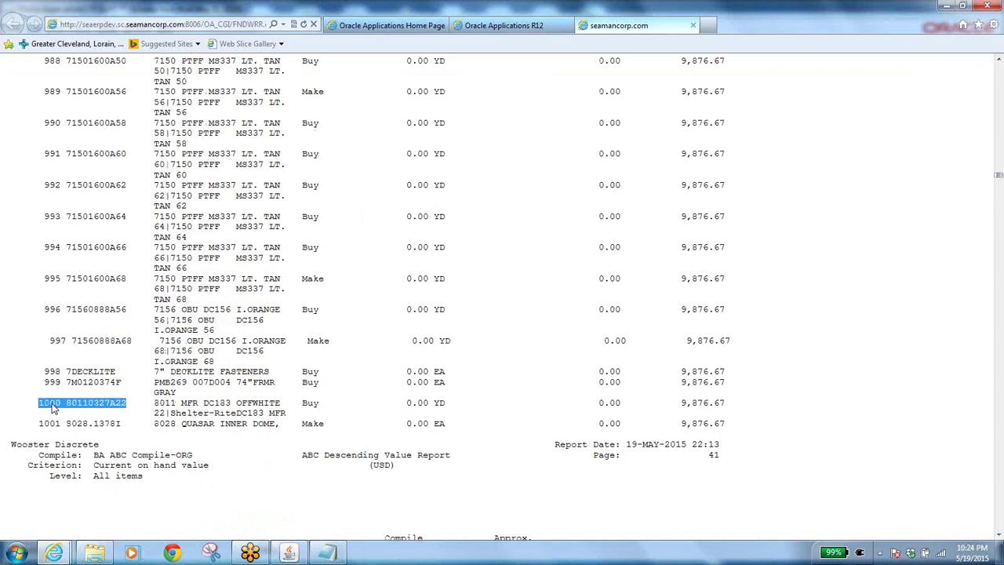
{"action": "key", "text": "alt+Tab"}
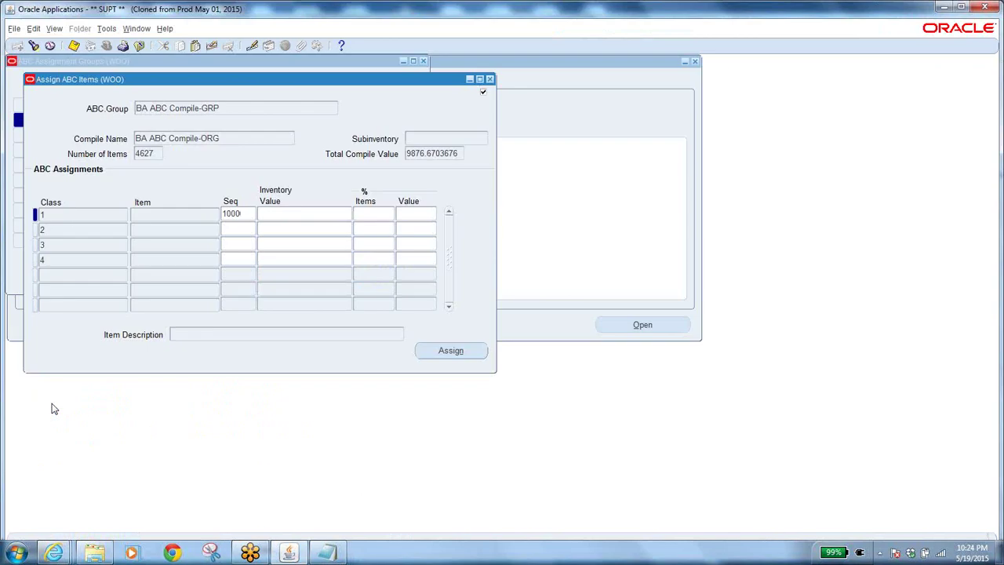
{"action": "left_click", "coordinate": [280, 213]}
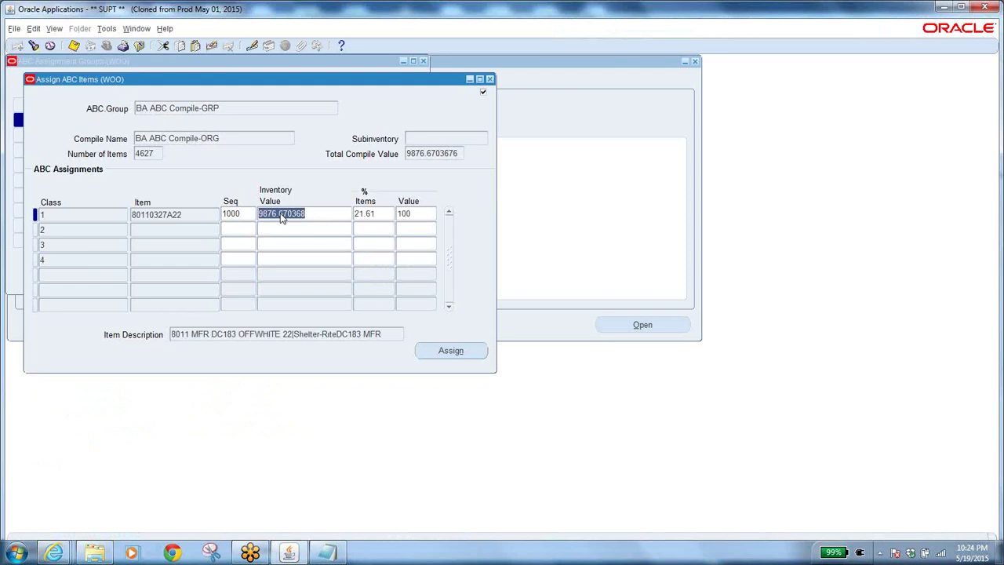
Compare class 1's inventory value with the cumulative value at sequence 1000 in the browser's descending value report
{"action": "left_click", "coordinate": [320, 214]}
{"action": "left_click_drag", "start_coordinate": [319, 213], "coordinate": [235, 216]}
{"action": "left_click", "coordinate": [53, 552]}
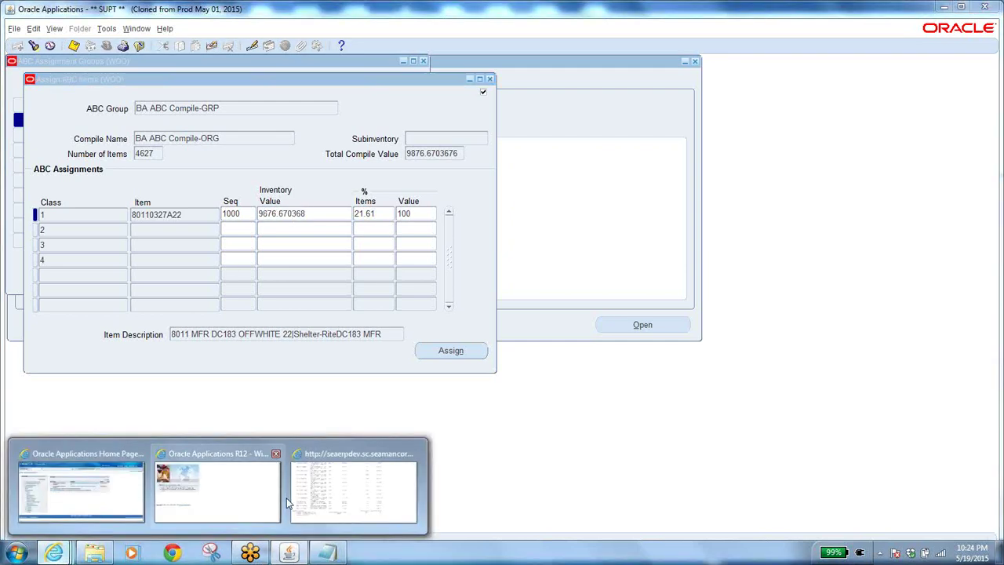
{"action": "left_click", "coordinate": [333, 494]}
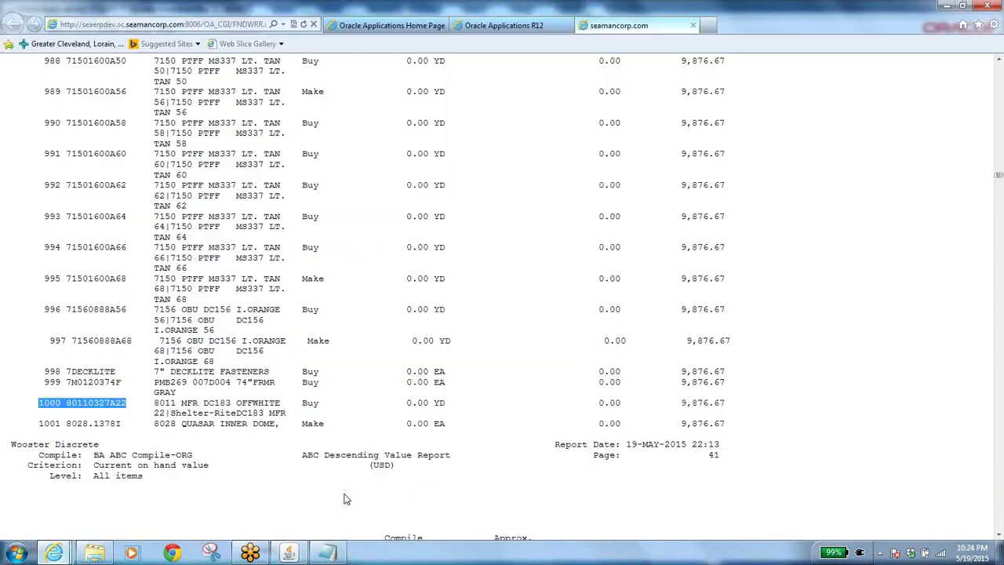
{"action": "left_click", "coordinate": [106, 410]}
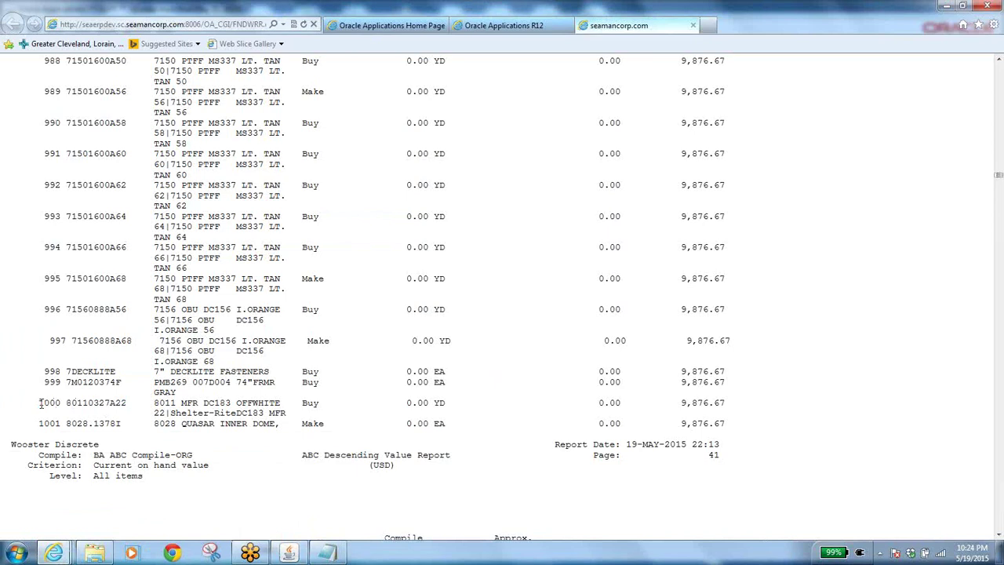
{"action": "left_click_drag", "start_coordinate": [39, 402], "coordinate": [726, 406]}
{"action": "left_click", "coordinate": [688, 403]}
{"action": "key", "text": "alt+Tab"}
{"action": "left_click", "coordinate": [318, 216]}
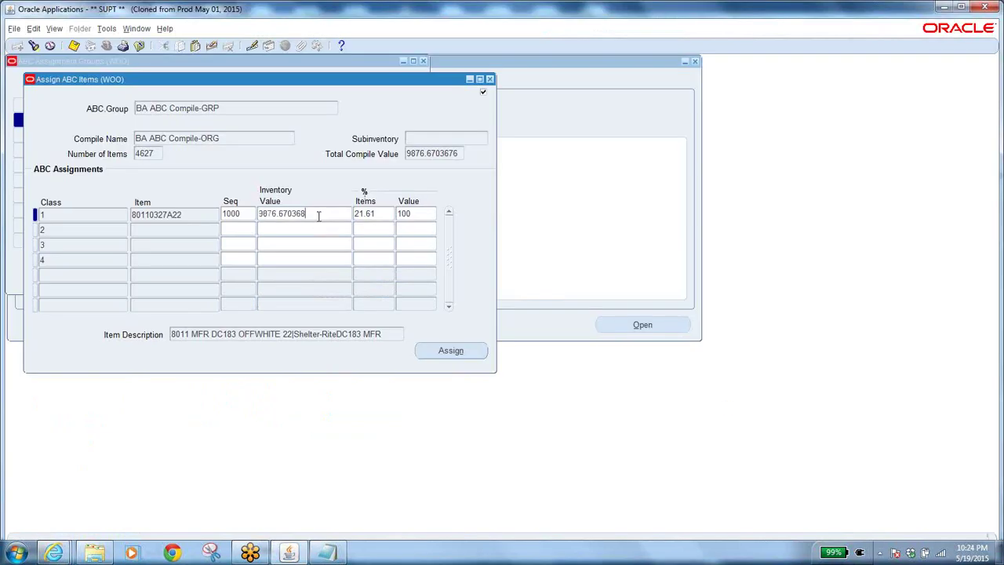
{"action": "left_click_drag", "start_coordinate": [318, 216], "coordinate": [249, 205]}
{"action": "key", "text": "alt+Tab"}
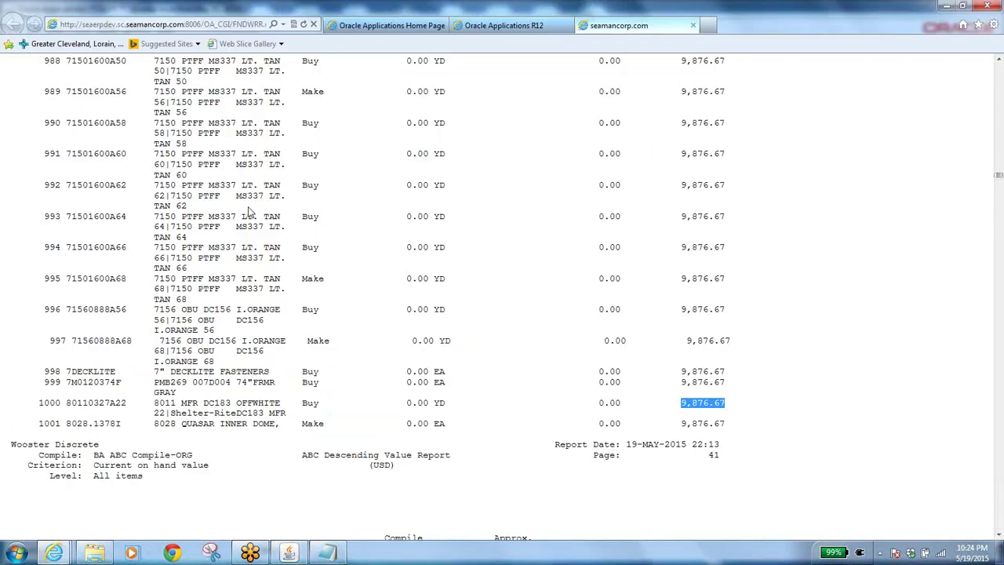
{"action": "key", "text": "alt+Tab"}
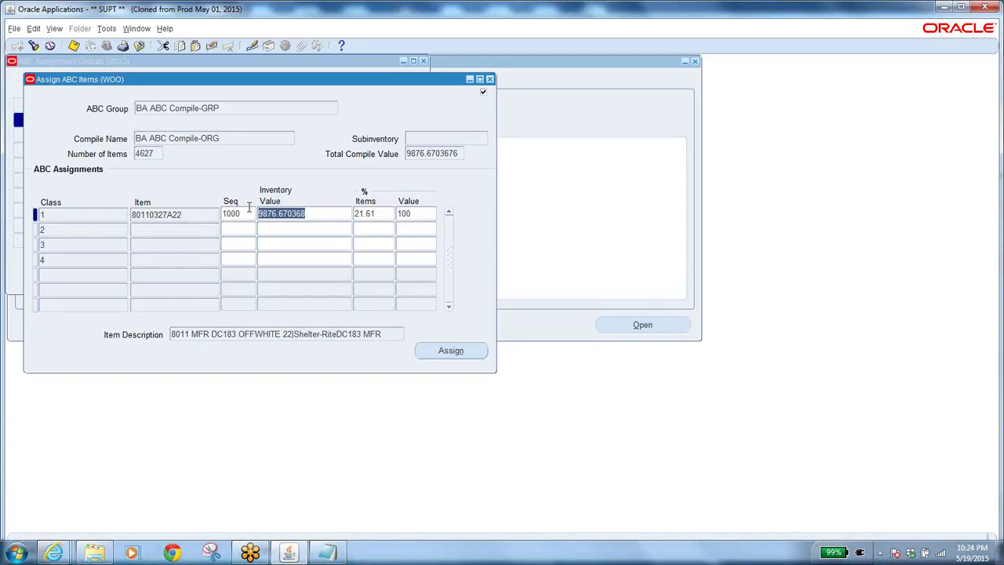
Recheck the report's cumulative value against the Assign ABC Items form and review class 1's sequence and inventory value
{"action": "key", "text": "alt+Tab"}
{"action": "key", "text": "alt+Tab"}
{"action": "key", "text": "alt+Tab"}
{"action": "key", "text": "alt+Tab"}
{"action": "key", "text": "alt+Tab"}
{"action": "key", "text": "alt+Tab"}
{"action": "key", "text": "alt+Tab"}
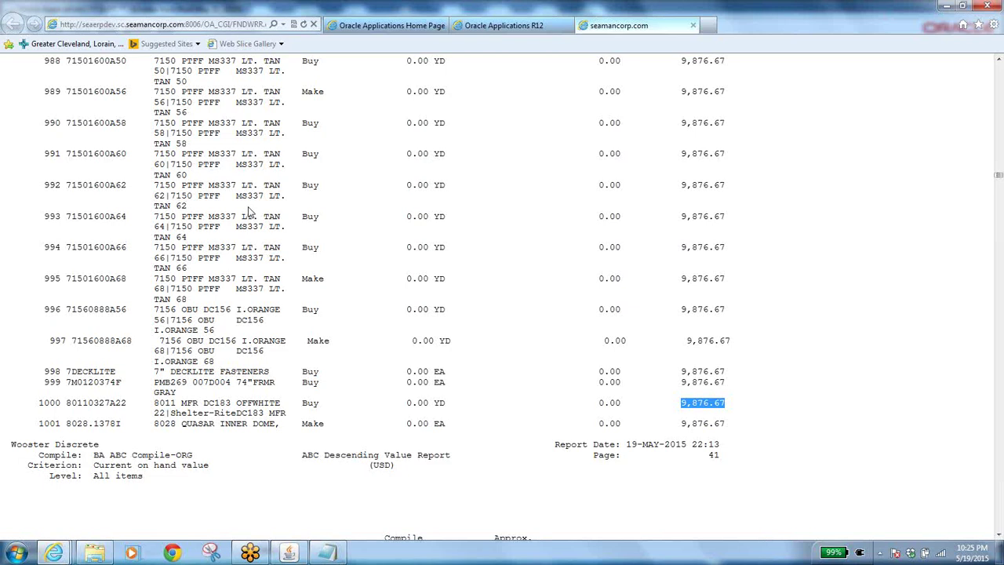
{"action": "key", "text": "alt+Tab"}
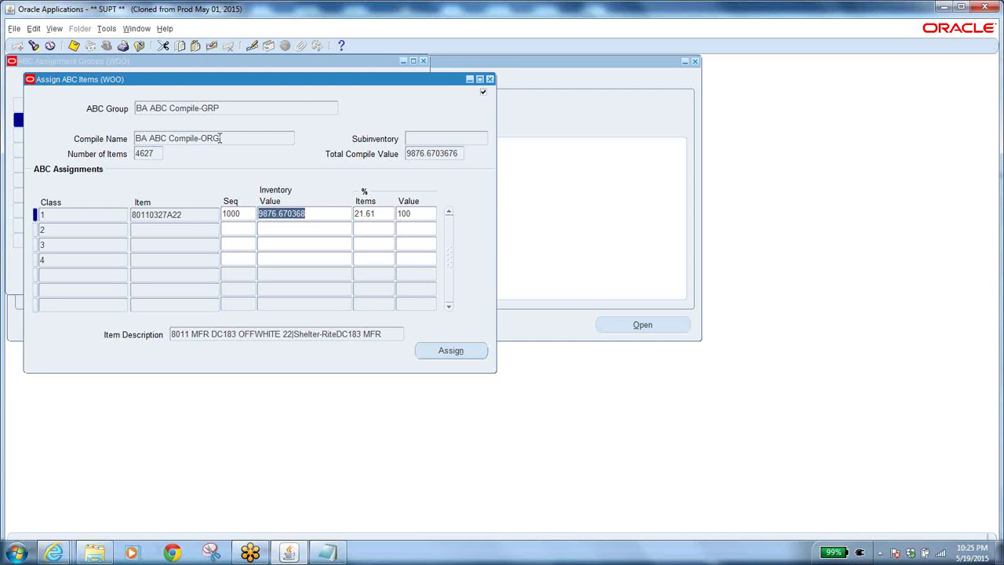
{"action": "left_click", "coordinate": [245, 217]}
{"action": "double_click", "coordinate": [245, 217]}
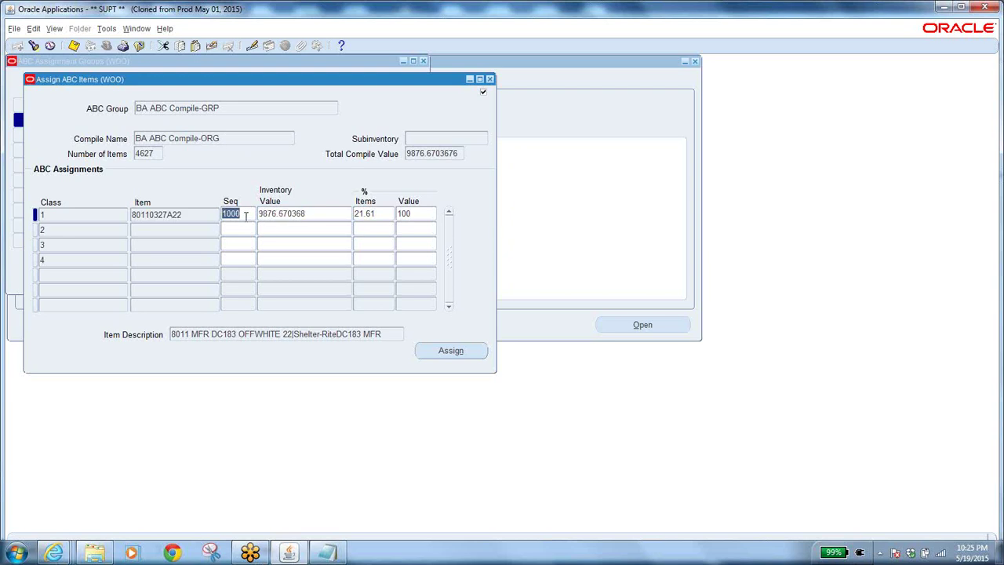
{"action": "double_click", "coordinate": [329, 216]}
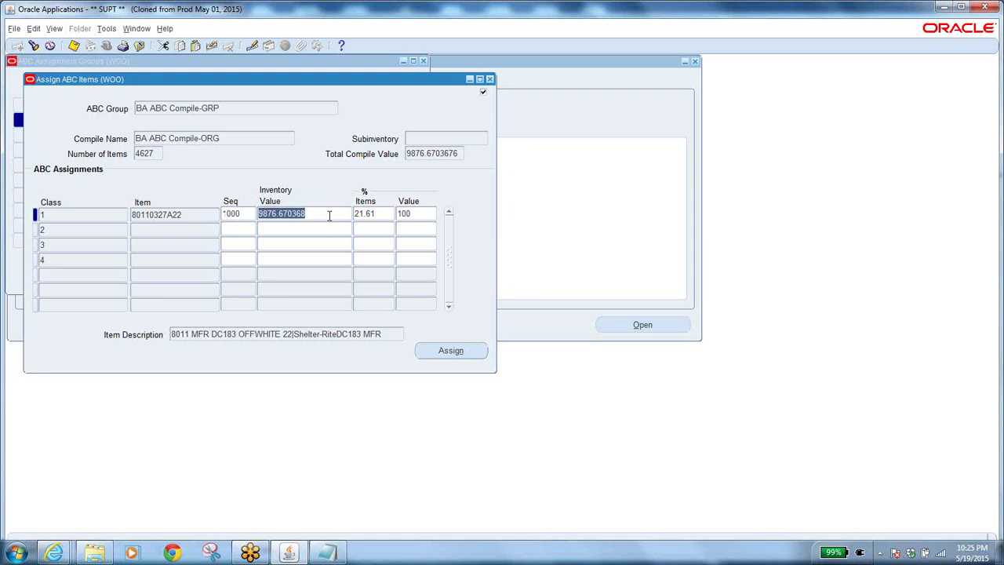
Set class 2's sequence to 2000, looking up the items at sequences 1001 and 2000 in the browser's descending value report
{"action": "left_click", "coordinate": [243, 230]}
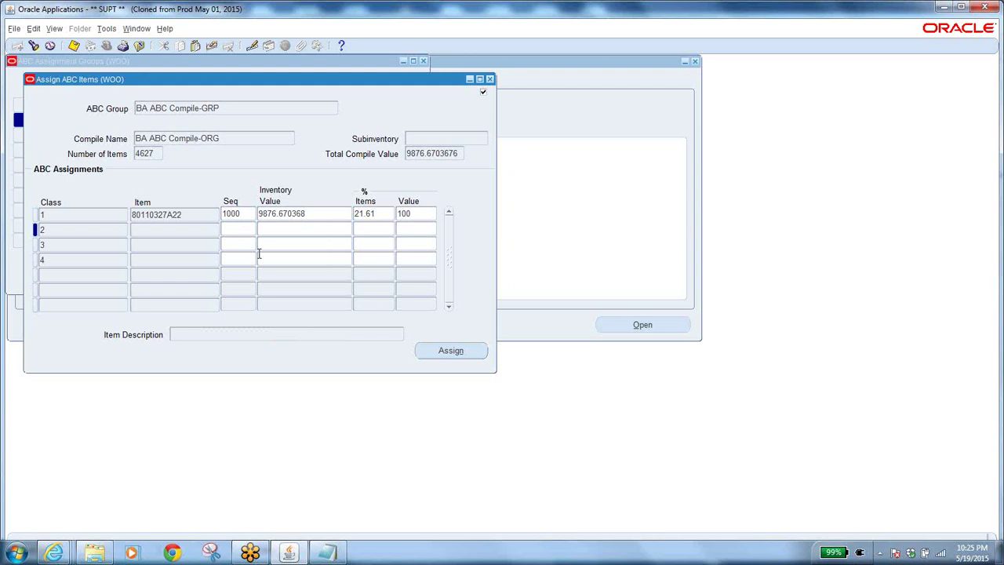
{"action": "key", "text": "alt+Tab"}
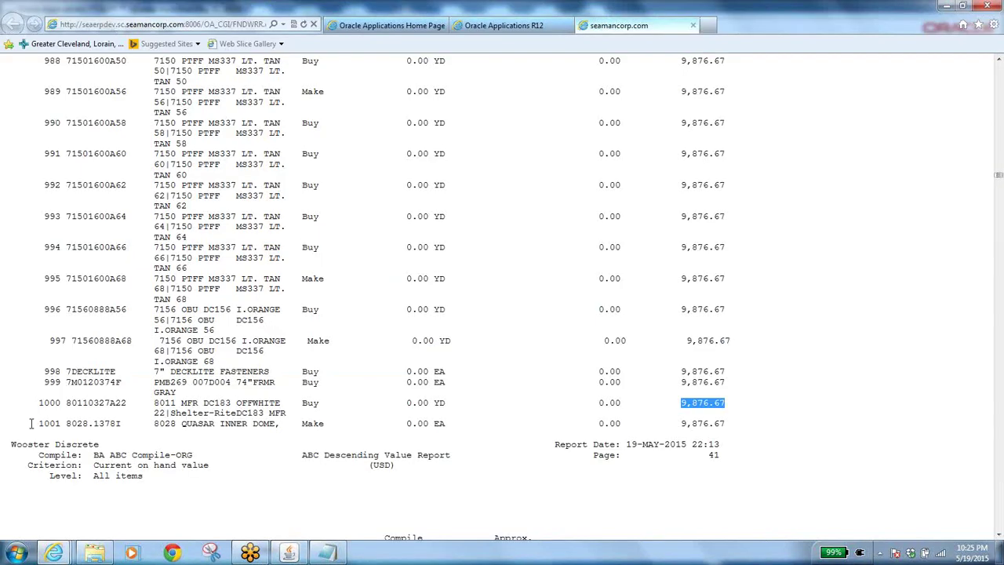
{"action": "left_click_drag", "start_coordinate": [36, 424], "coordinate": [153, 424]}
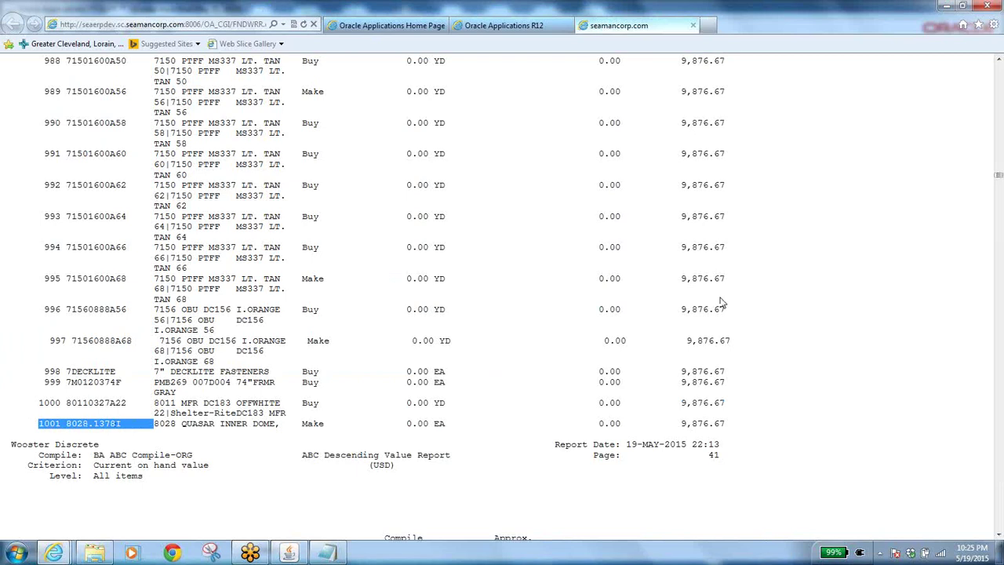
{"action": "left_click_drag", "start_coordinate": [998, 175], "coordinate": [996, 291]}
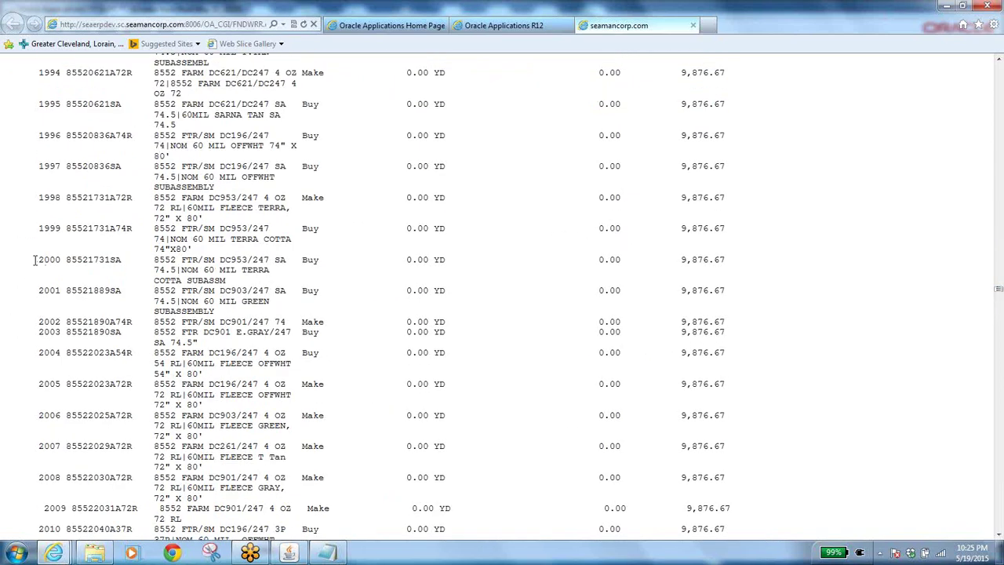
{"action": "left_click_drag", "start_coordinate": [34, 259], "coordinate": [728, 258]}
{"action": "left_click", "coordinate": [697, 260]}
{"action": "key", "text": "alt+Tab"}
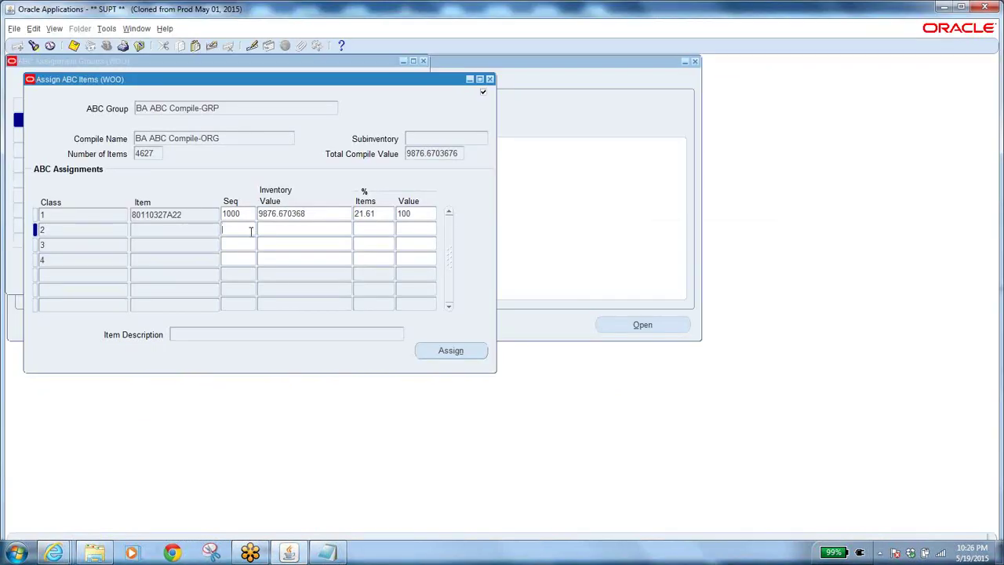
{"action": "type", "text": "2000"}
{"action": "key", "text": "Tab"}
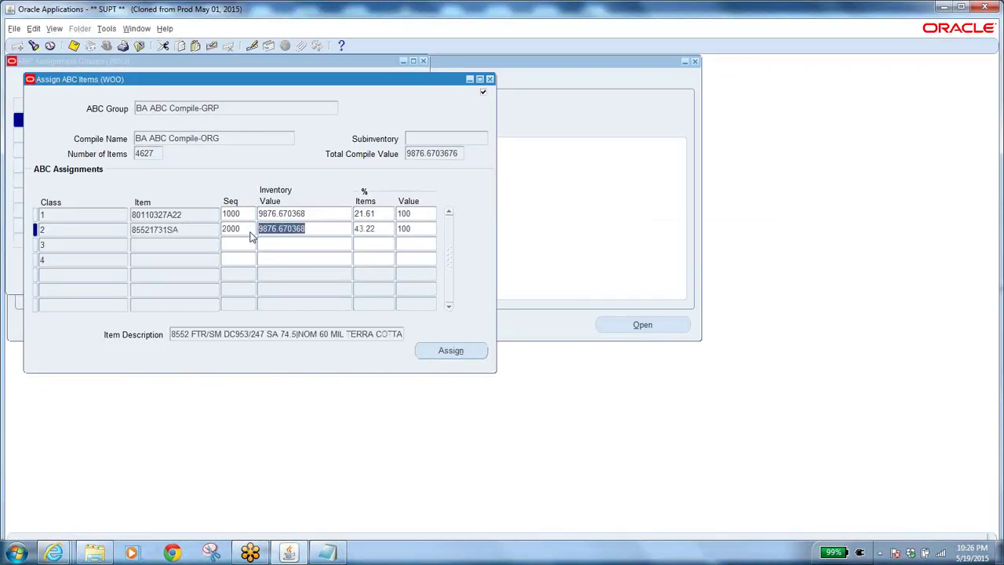
Compare the sequences and inventory values of classes 1 and 2 in the ABC assignments
{"action": "left_click", "coordinate": [326, 228]}
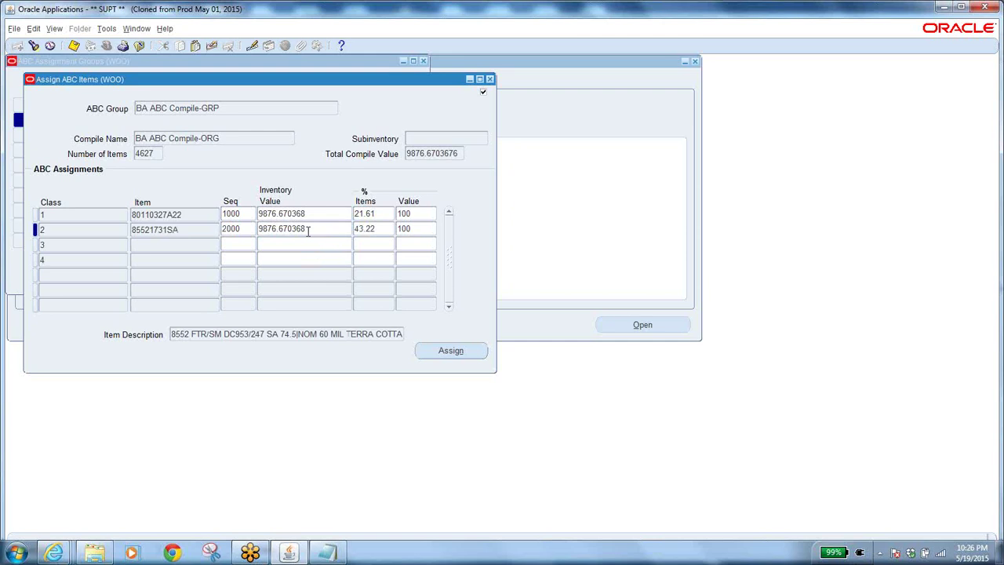
{"action": "left_click_drag", "start_coordinate": [308, 229], "coordinate": [270, 214]}
{"action": "left_click", "coordinate": [308, 213]}
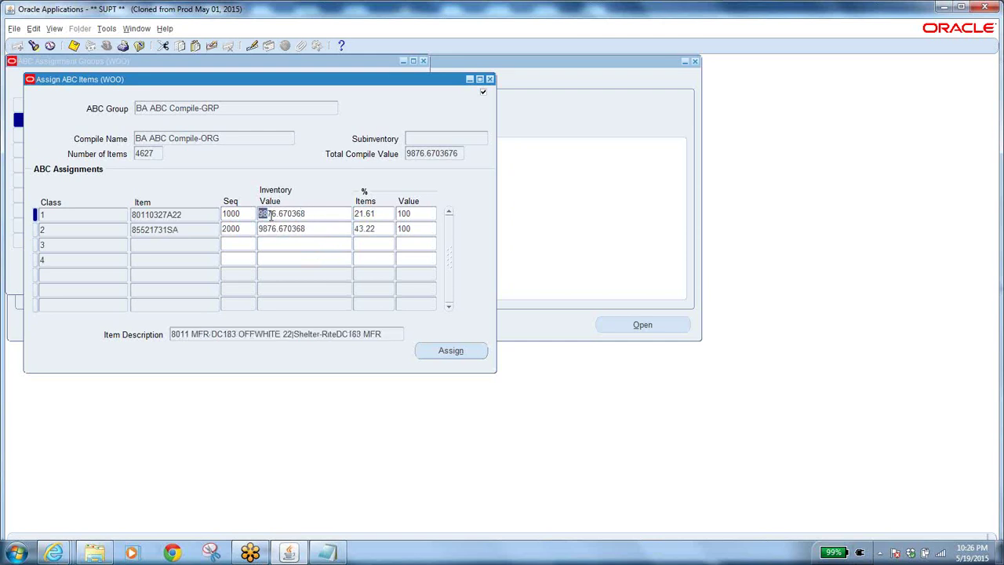
{"action": "left_click", "coordinate": [240, 244]}
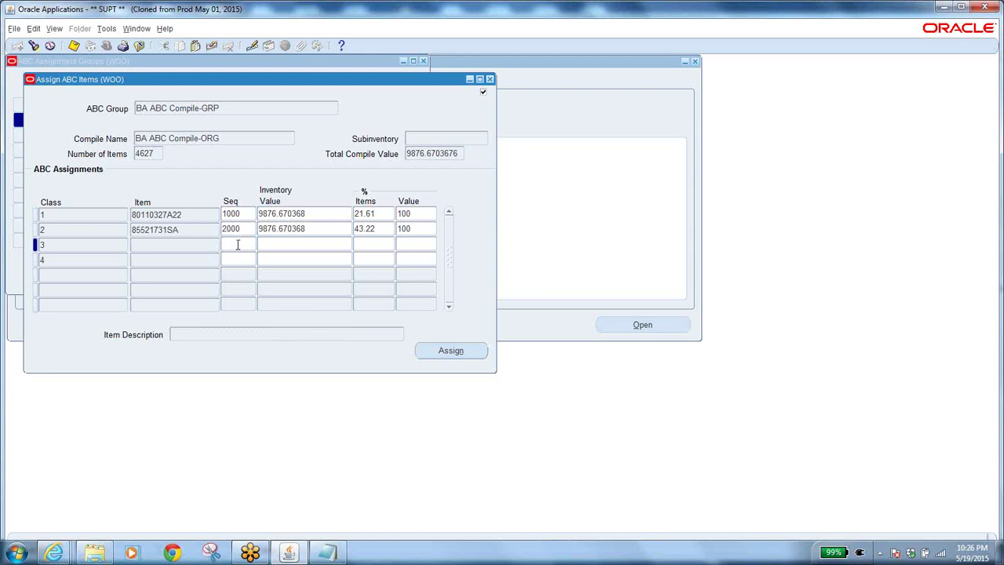
{"action": "double_click", "coordinate": [245, 230]}
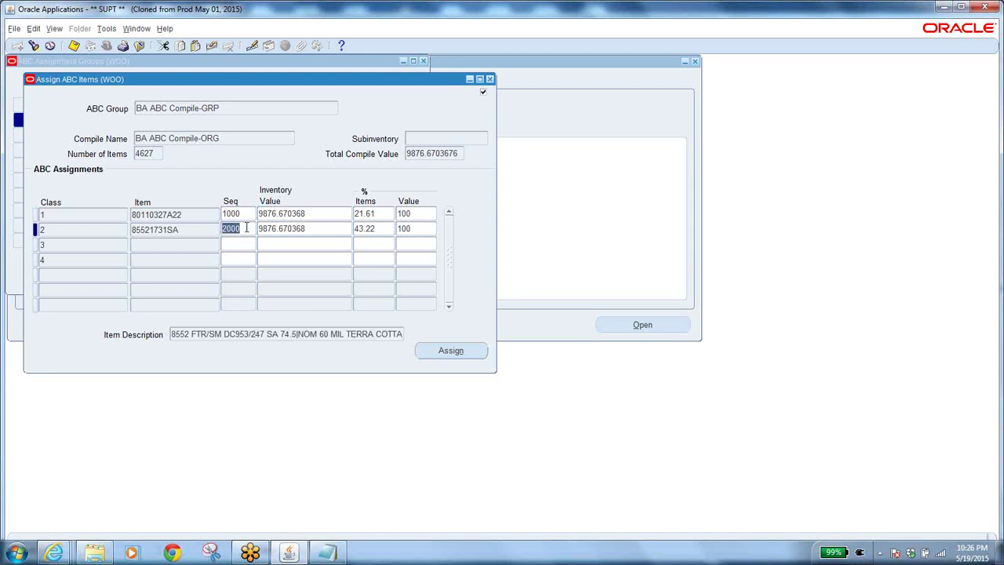
{"action": "key", "text": "Up"}
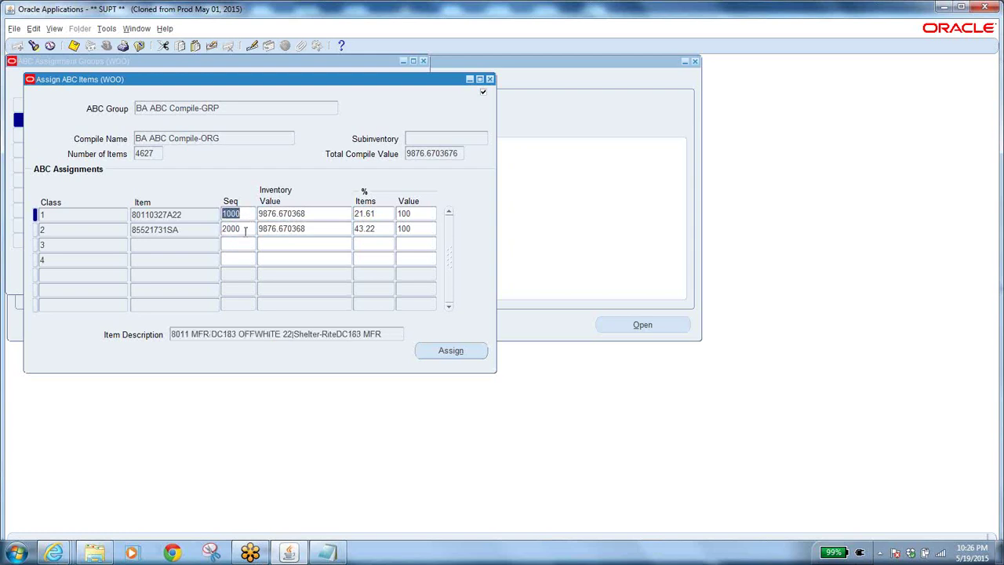
{"action": "key", "text": "Down"}
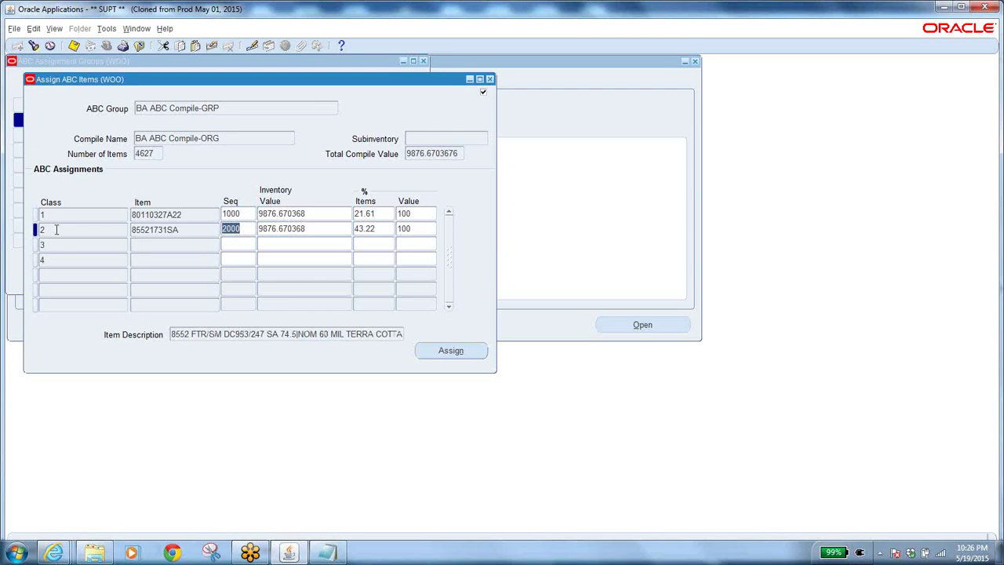
{"action": "key", "text": "shift+Tab"}
Set class 3's sequence to 3000 and let class 4 take all the remaining items
{"action": "left_click", "coordinate": [243, 244]}
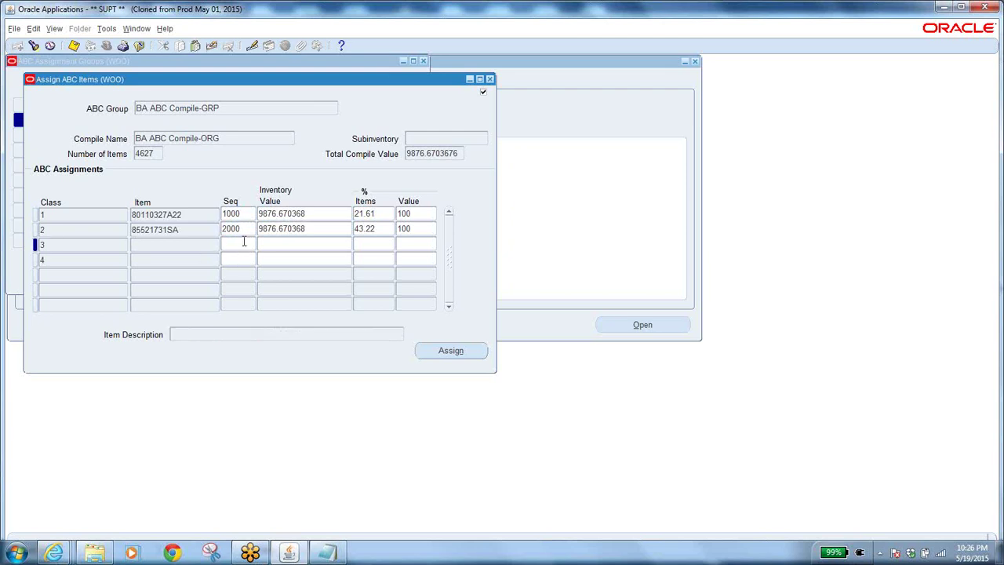
{"action": "type", "text": "3000"}
{"action": "key", "text": "Tab"}
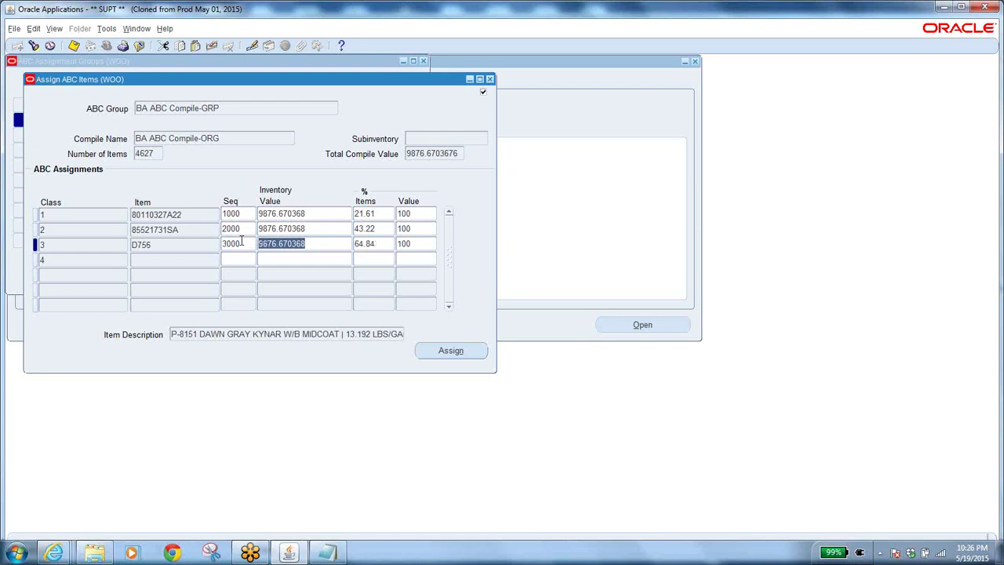
{"action": "left_click_drag", "start_coordinate": [306, 244], "coordinate": [256, 255]}
{"action": "left_click", "coordinate": [237, 261]}
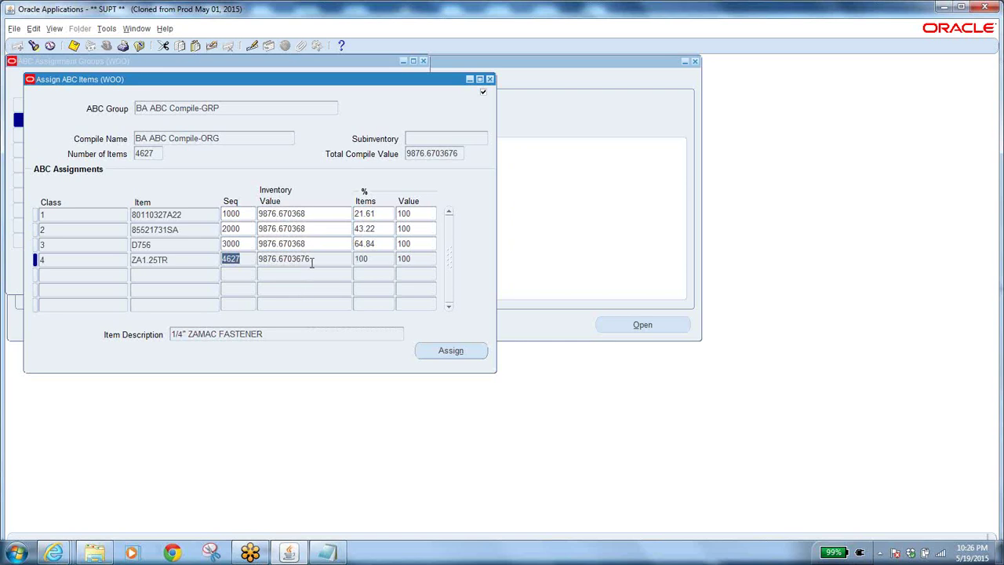
Review the sequences and inventory values of classes 3 and 4 and the item percentage of each class
{"action": "left_click", "coordinate": [313, 260]}
{"action": "left_click", "coordinate": [240, 244]}
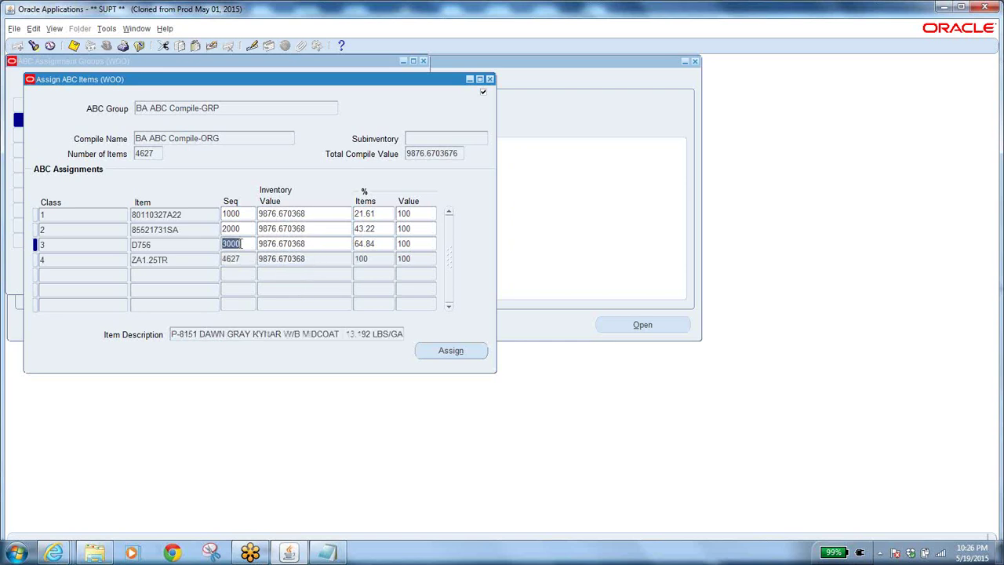
{"action": "left_click", "coordinate": [240, 260]}
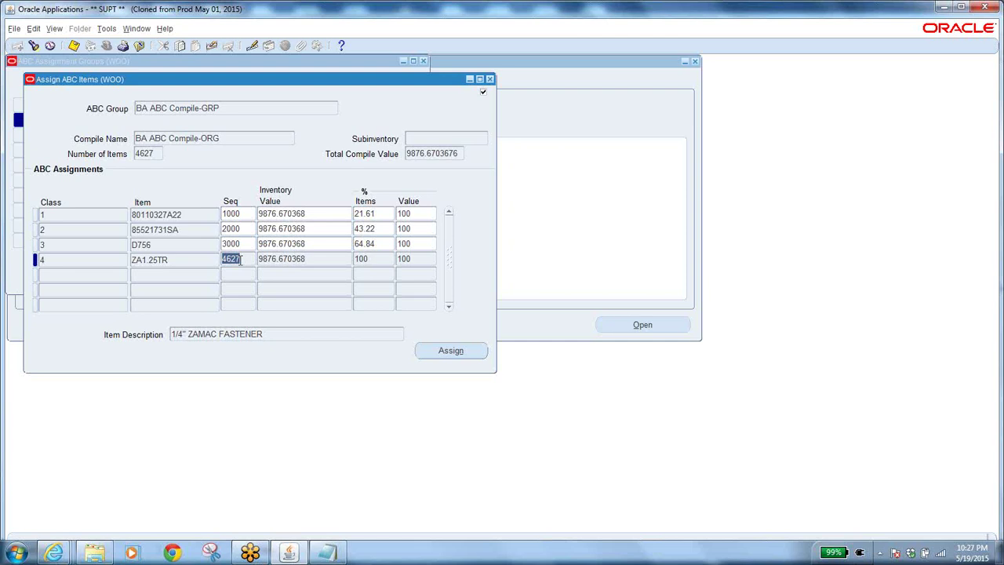
{"action": "left_click", "coordinate": [312, 247]}
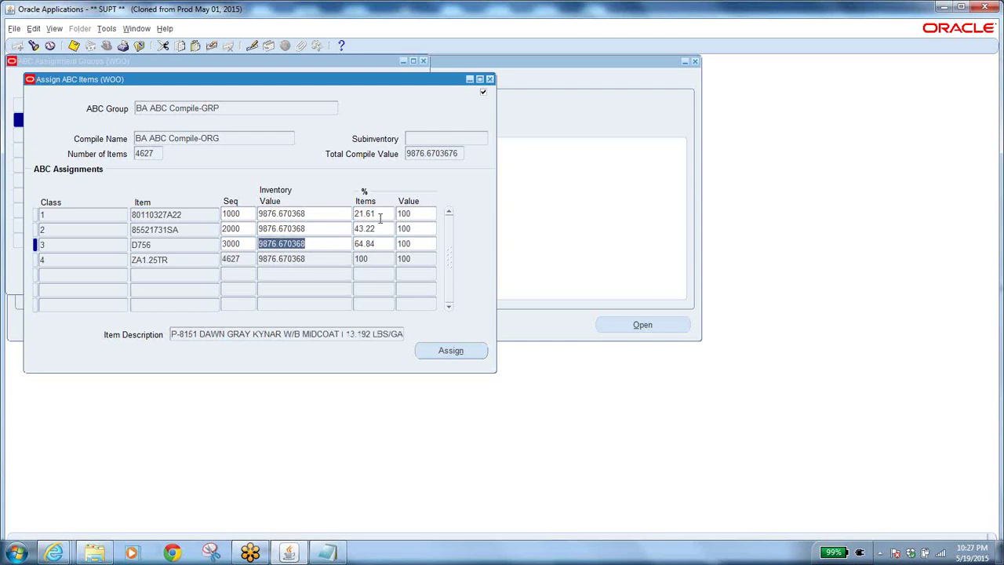
{"action": "left_click", "coordinate": [379, 213]}
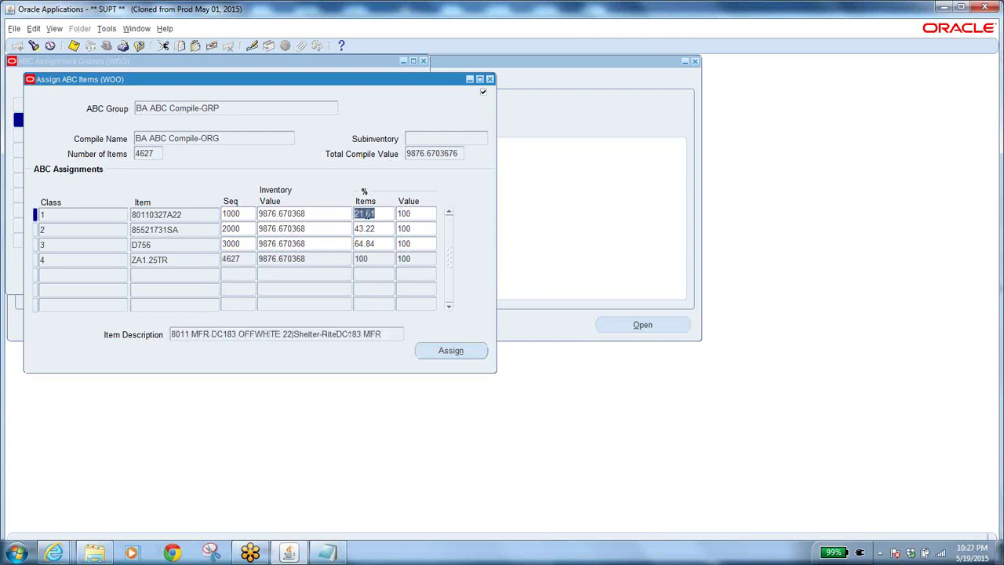
{"action": "left_click", "coordinate": [377, 214]}
{"action": "left_click", "coordinate": [377, 228]}
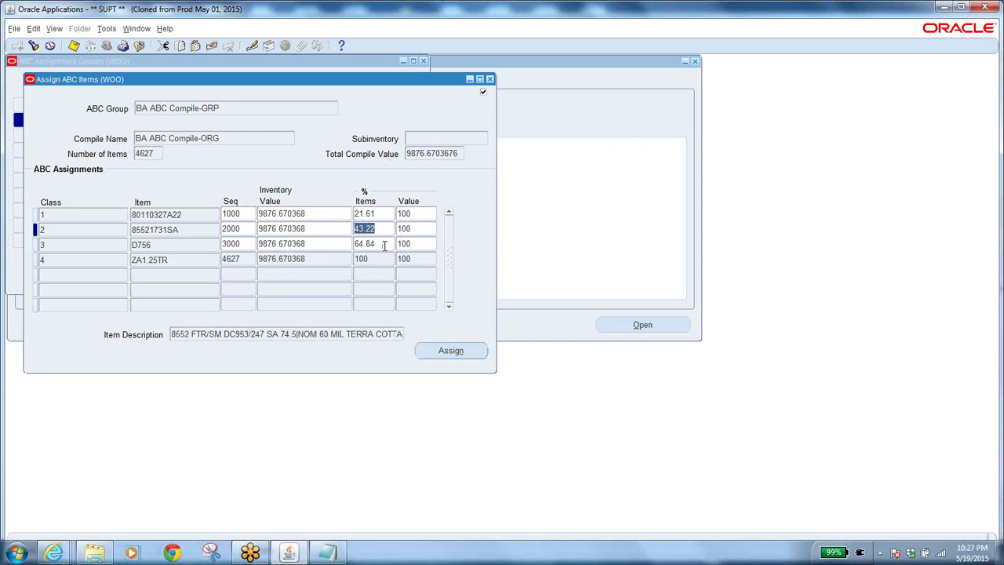
{"action": "left_click", "coordinate": [384, 246]}
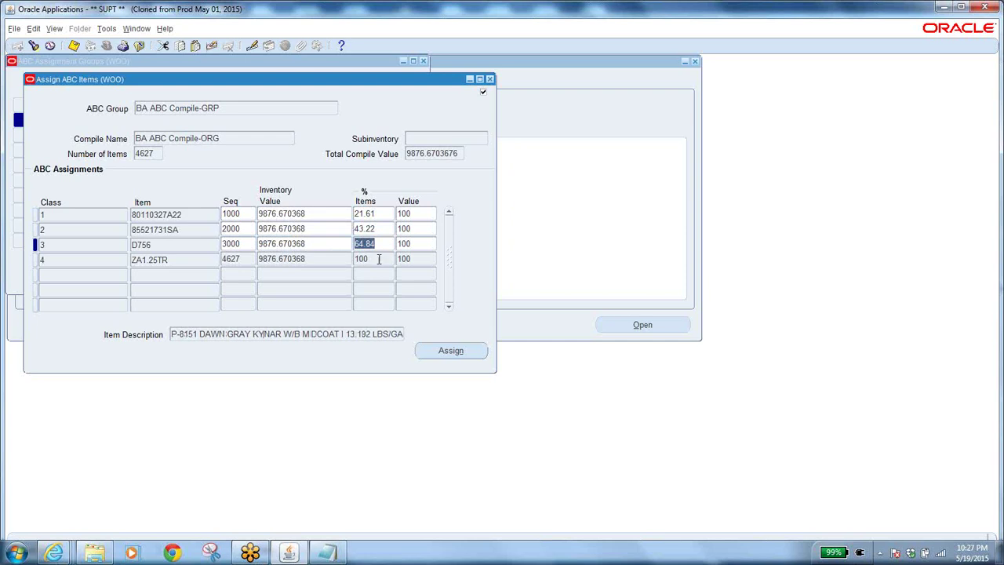
{"action": "left_click", "coordinate": [376, 258]}
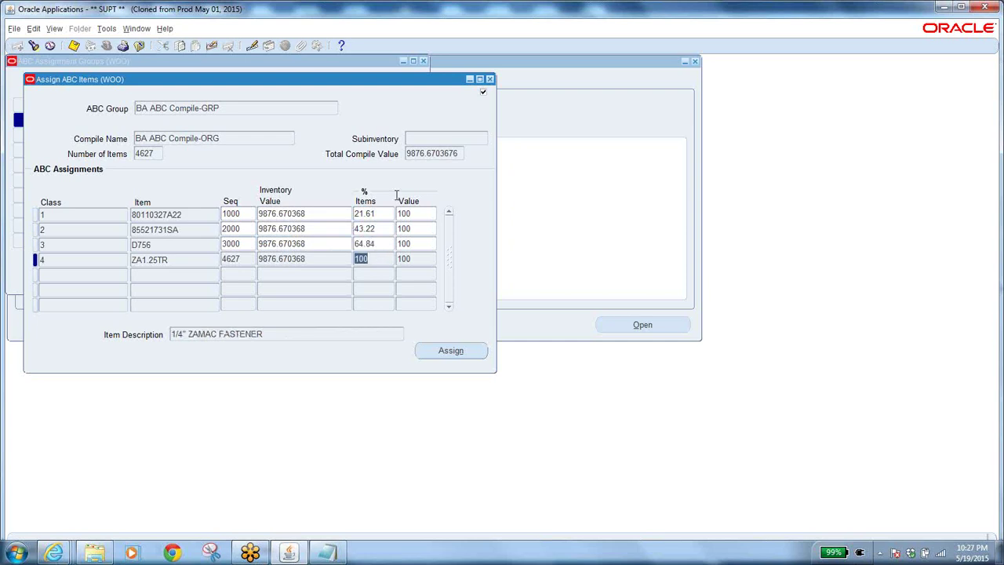
{"action": "left_click", "coordinate": [378, 265]}
Save and submit the ABC item assignments for BA ABC Compile-GRP, and list all submitted concurrent requests
{"action": "left_click", "coordinate": [74, 46]}
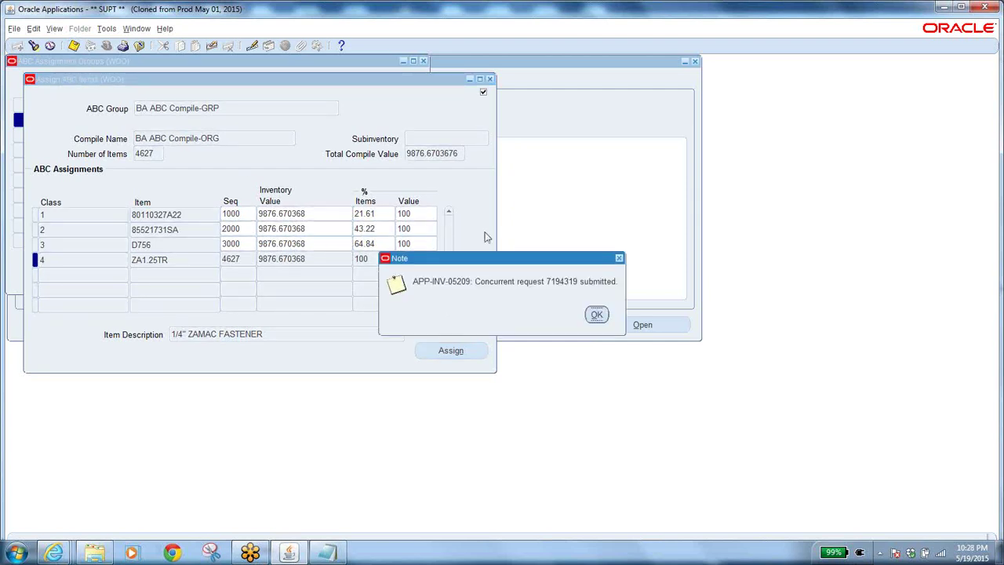
{"action": "left_click", "coordinate": [597, 315]}
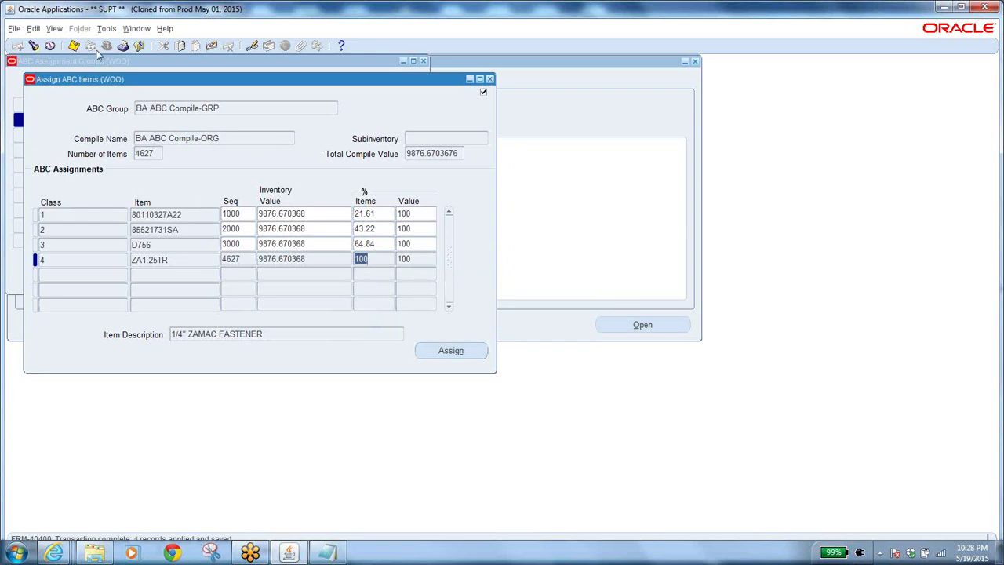
{"action": "left_click", "coordinate": [52, 28]}
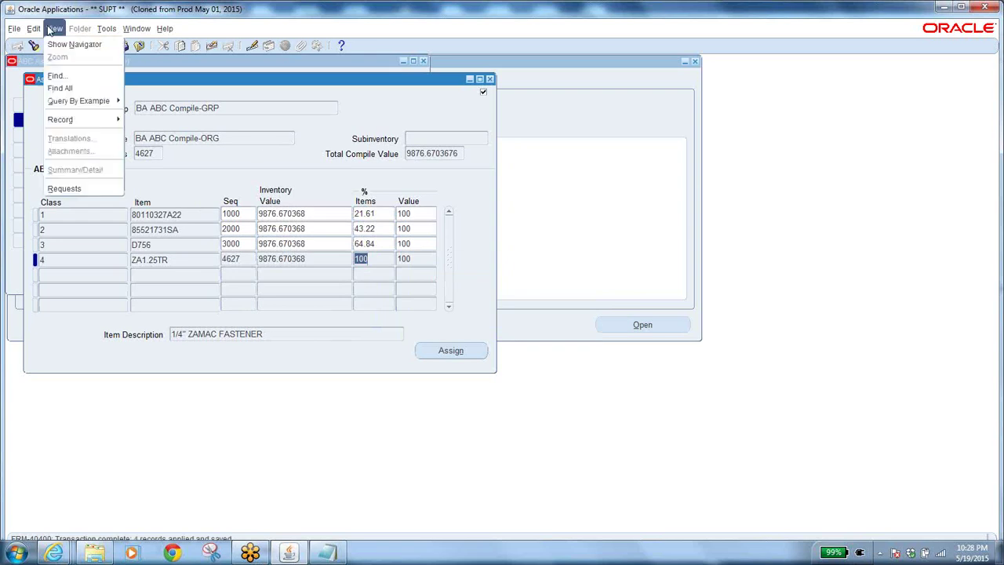
{"action": "left_click", "coordinate": [86, 189]}
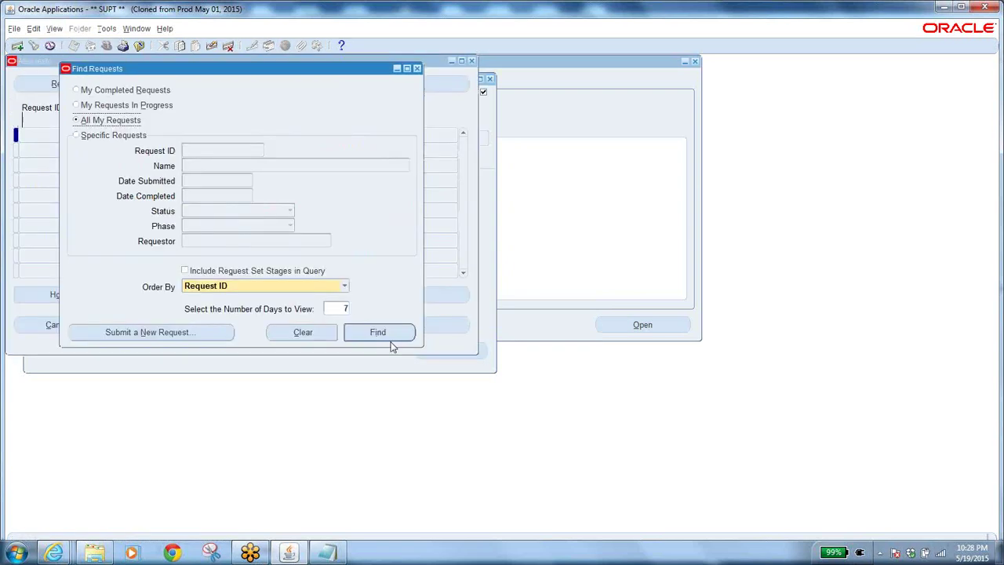
{"action": "left_click", "coordinate": [378, 332]}
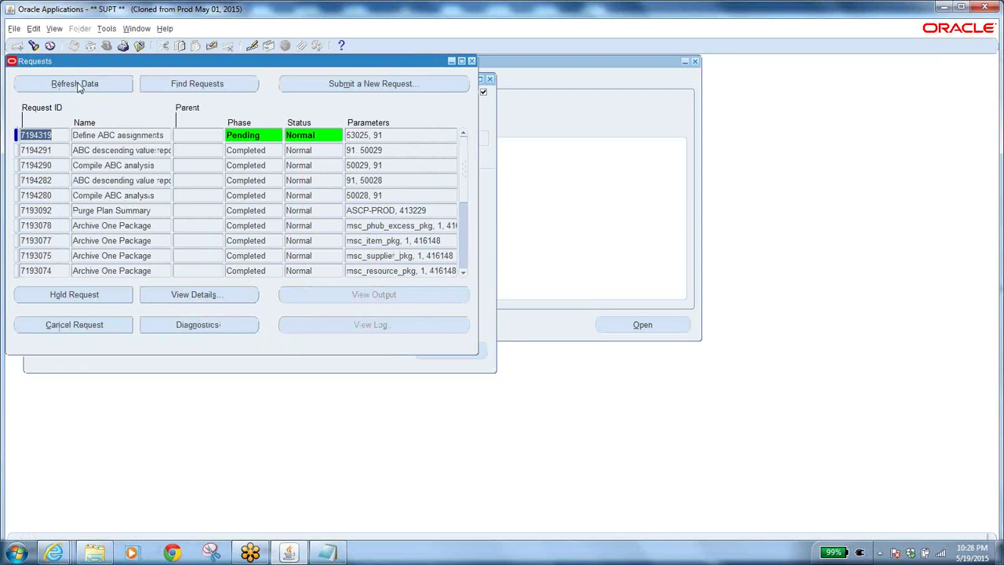
Refresh the request list until the Define ABC assignments request completes
{"action": "left_click", "coordinate": [78, 85]}
{"action": "left_click", "coordinate": [78, 86]}
{"action": "left_click", "coordinate": [77, 86]}
{"action": "left_click", "coordinate": [77, 87]}
{"action": "left_click", "coordinate": [77, 85]}
{"action": "left_click", "coordinate": [78, 84]}
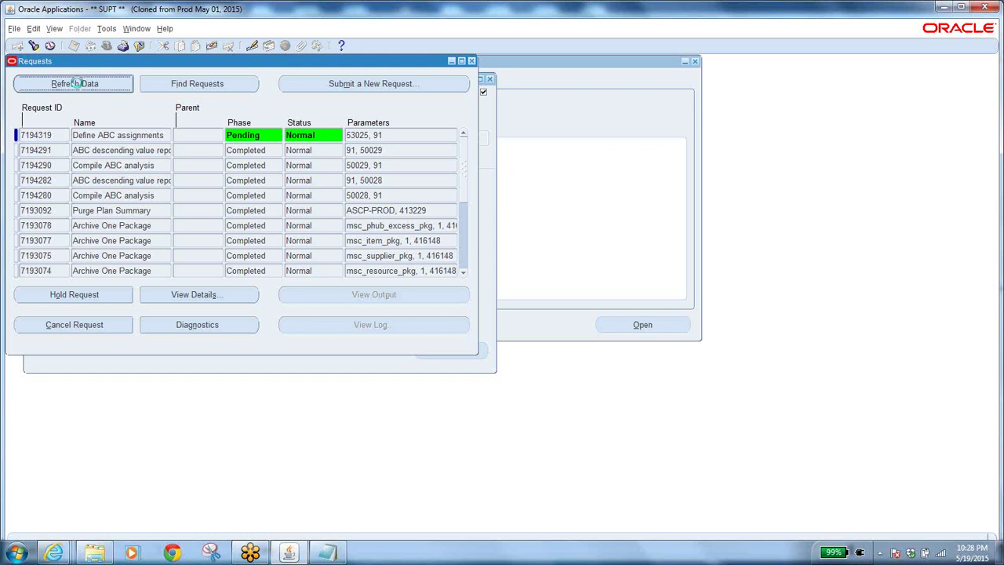
{"action": "left_click", "coordinate": [77, 86]}
{"action": "left_click", "coordinate": [77, 84]}
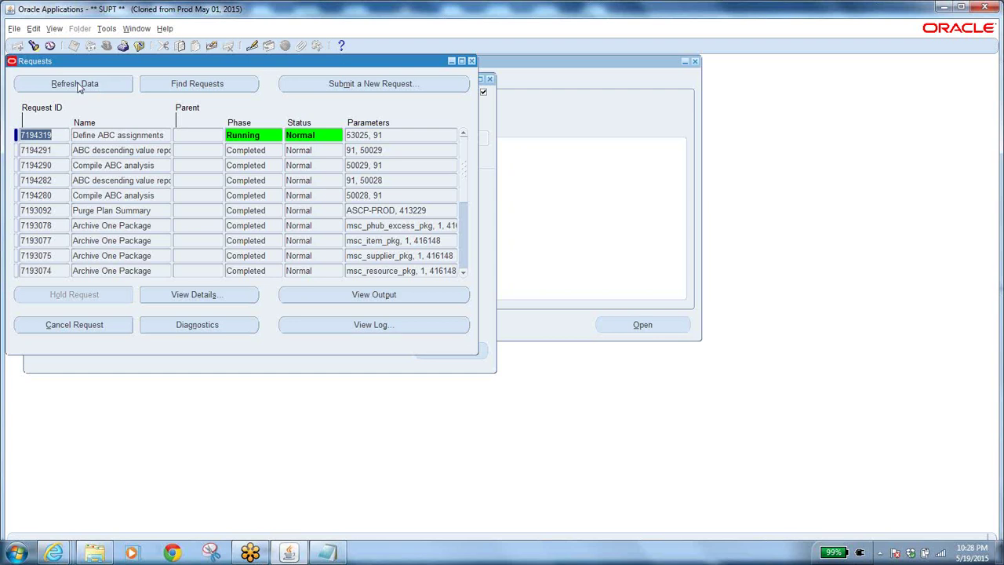
{"action": "left_click", "coordinate": [78, 86]}
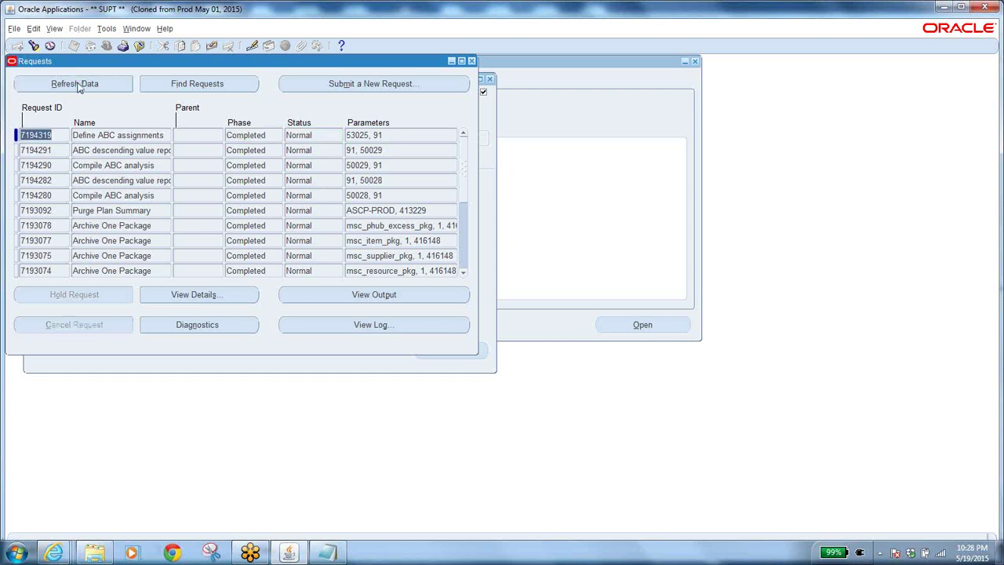
{"action": "left_click", "coordinate": [77, 86]}
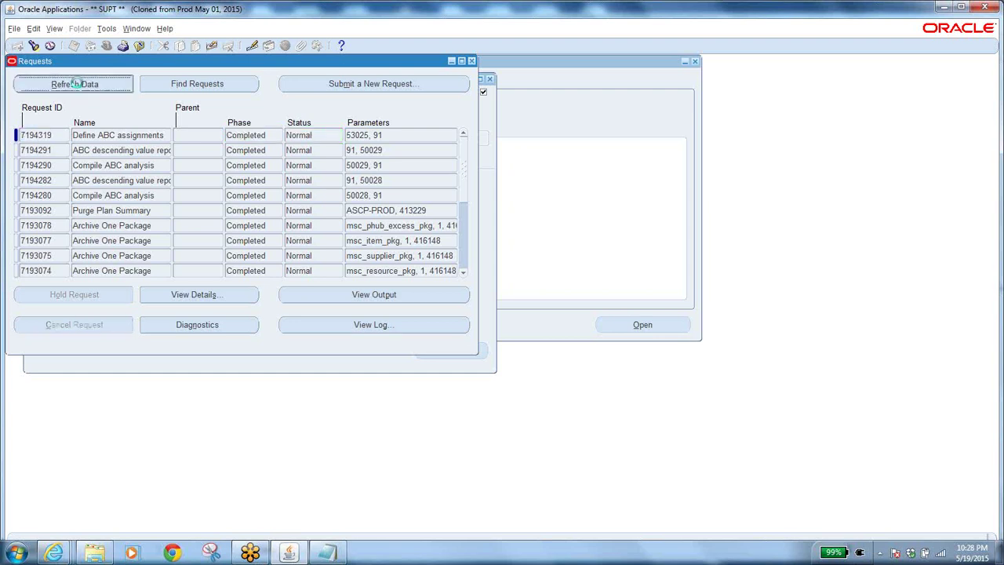
Check the output of the Define ABC assignments request and close the forms back to the ABC Assignment Groups list
{"action": "left_click", "coordinate": [366, 298]}
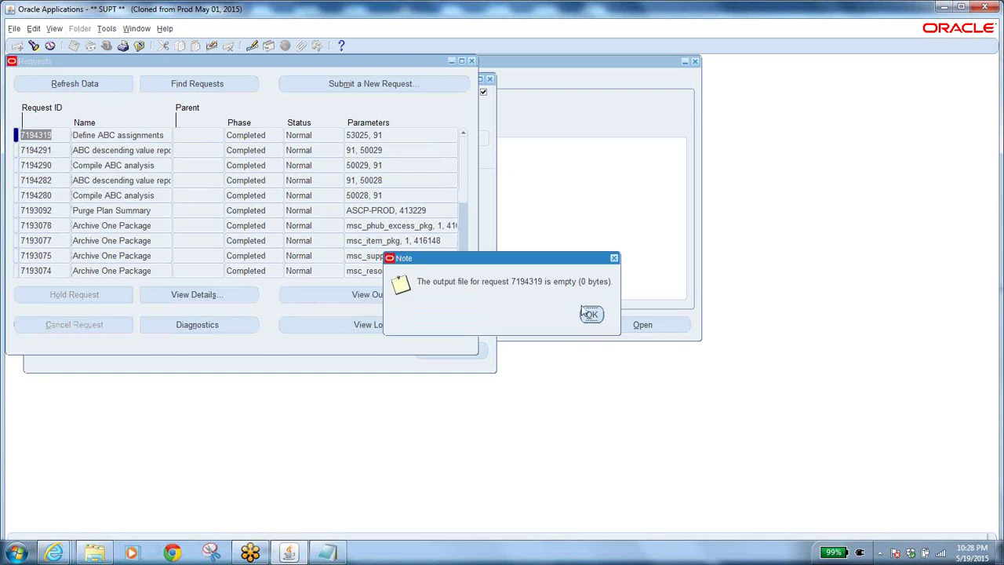
{"action": "left_click", "coordinate": [590, 313]}
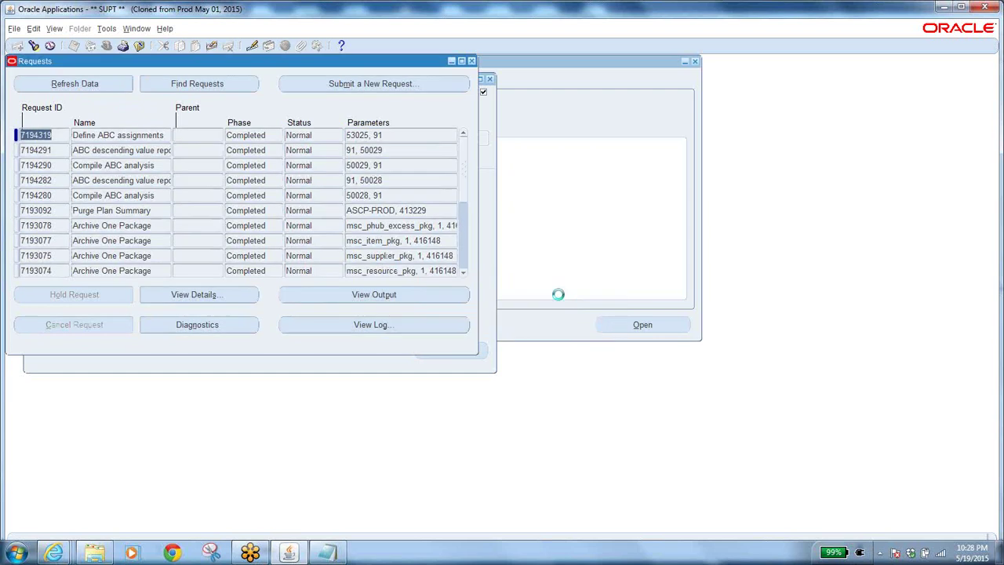
{"action": "left_click", "coordinate": [471, 61]}
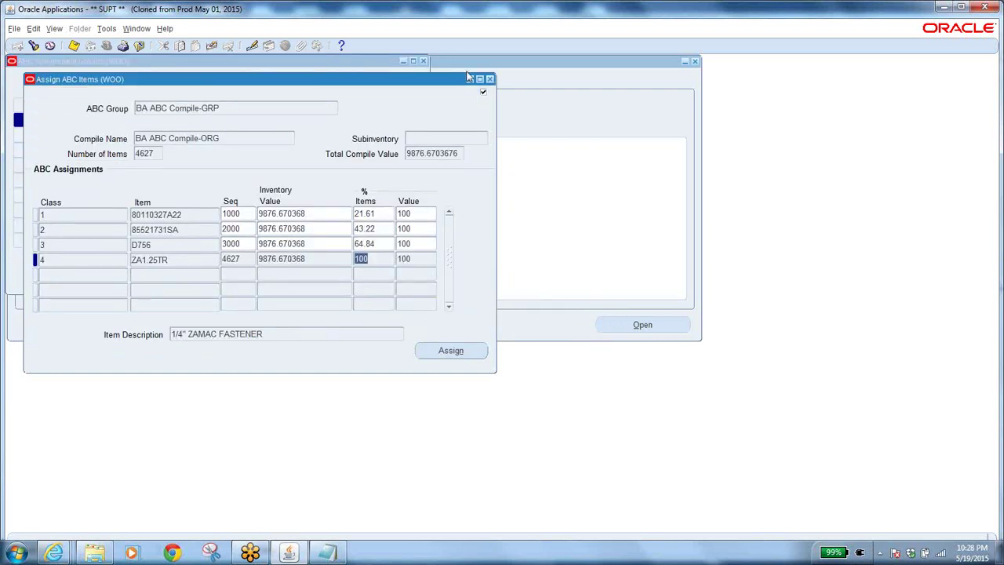
{"action": "left_click", "coordinate": [489, 80]}
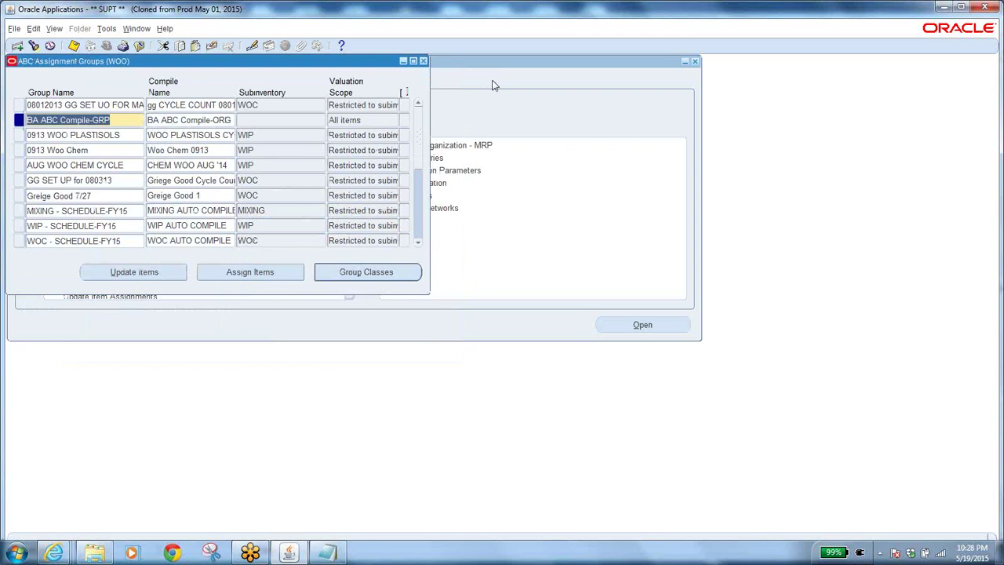
Copy the group name BA ABC Compile-GRP and close the ABC Assignment Groups form
{"action": "left_click", "coordinate": [118, 118]}
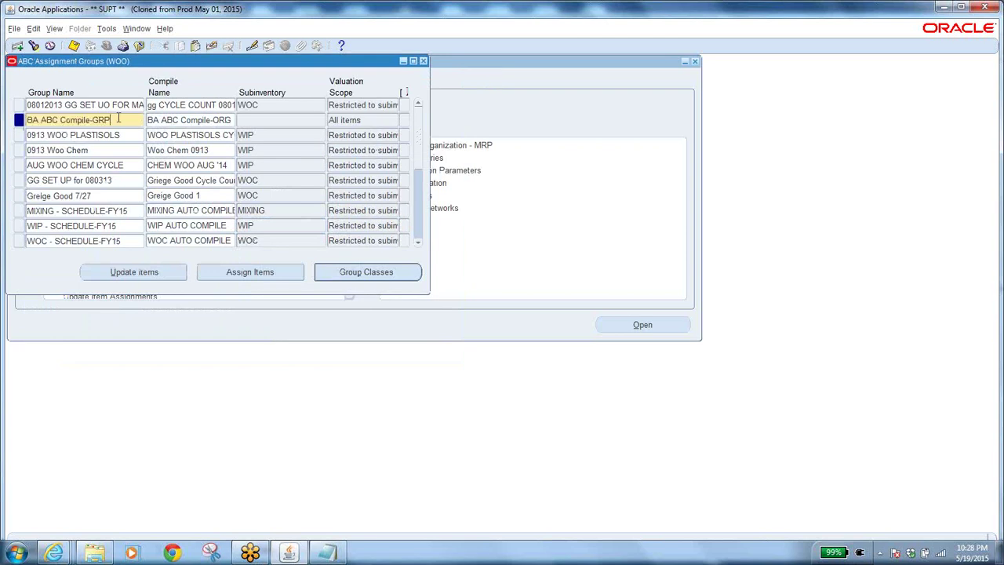
{"action": "left_click_drag", "start_coordinate": [118, 118], "coordinate": [27, 120]}
{"action": "key", "text": "ctrl+c"}
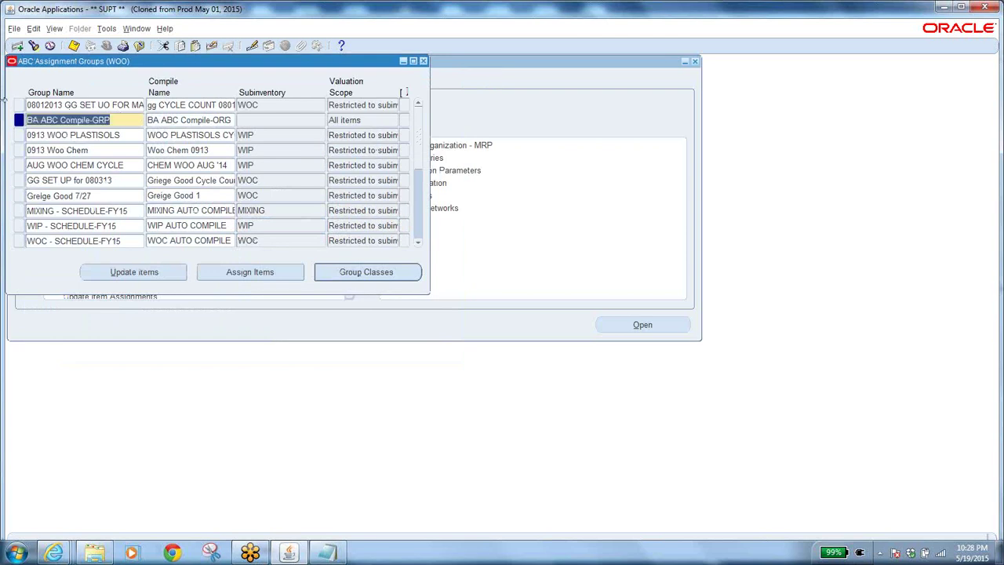
{"action": "left_click", "coordinate": [214, 119]}
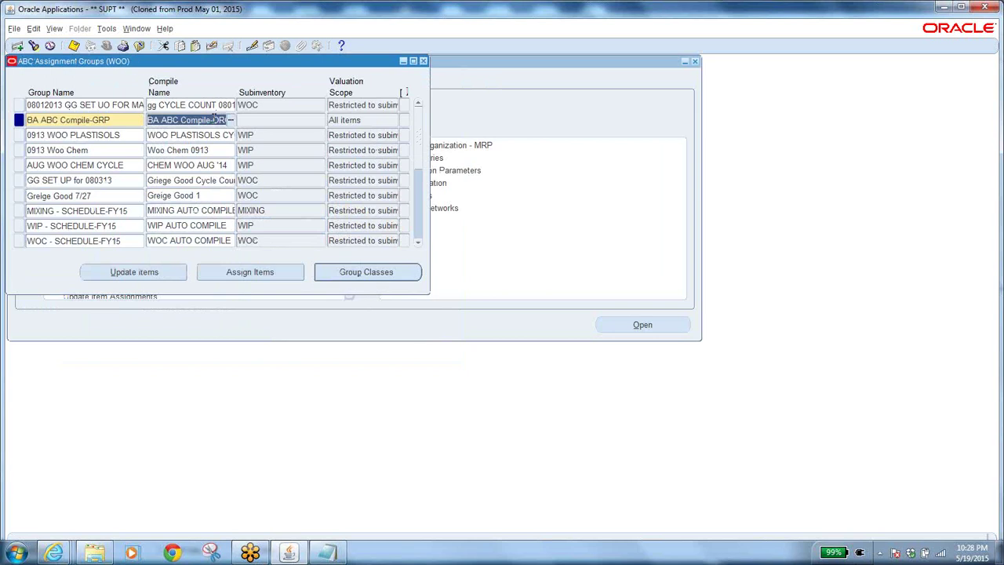
{"action": "left_click", "coordinate": [140, 47]}
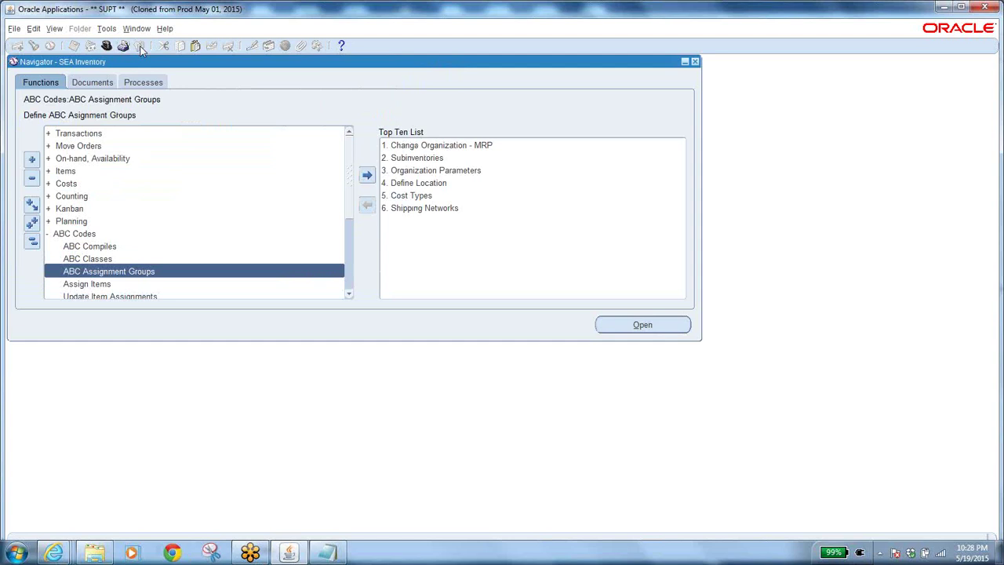
Reopen the ABC Assignment Groups form to view its list of groups, and close it
{"action": "left_click", "coordinate": [91, 285]}
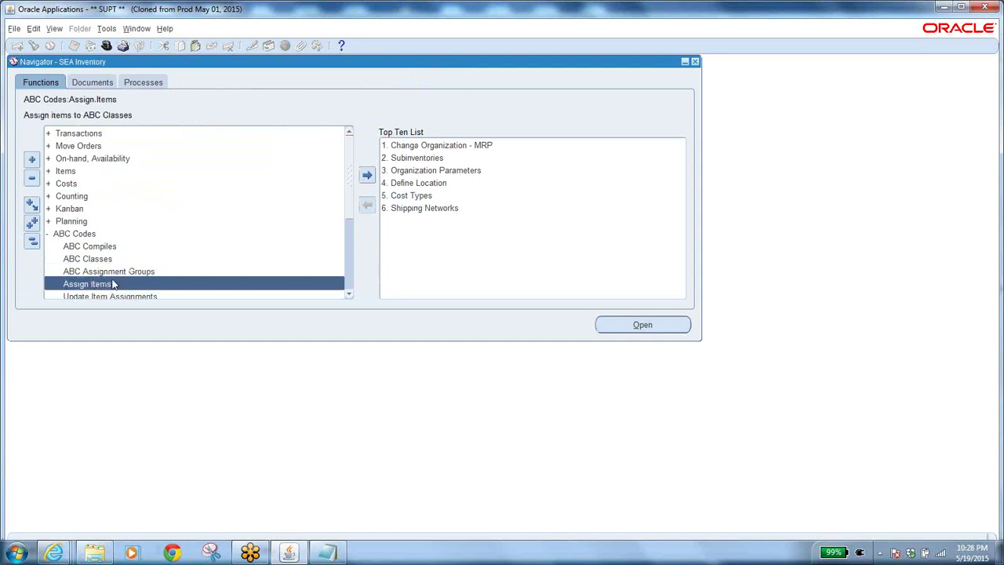
{"action": "left_click", "coordinate": [120, 276]}
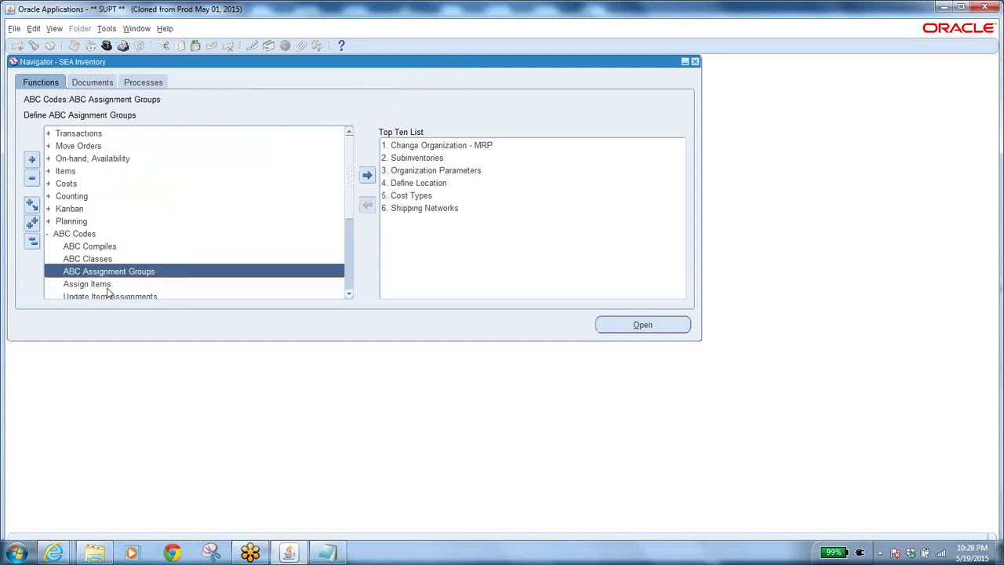
{"action": "double_click", "coordinate": [120, 271]}
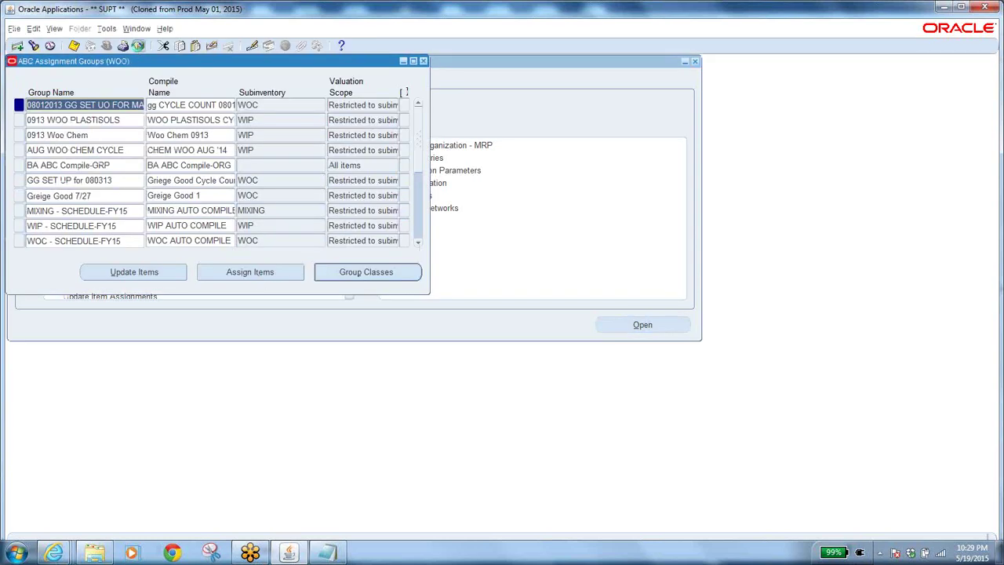
{"action": "left_click", "coordinate": [138, 45]}
Find BA ABC Compile-GRP in the Assign ABC Items form, check its class rows and close the form
{"action": "double_click", "coordinate": [96, 283]}
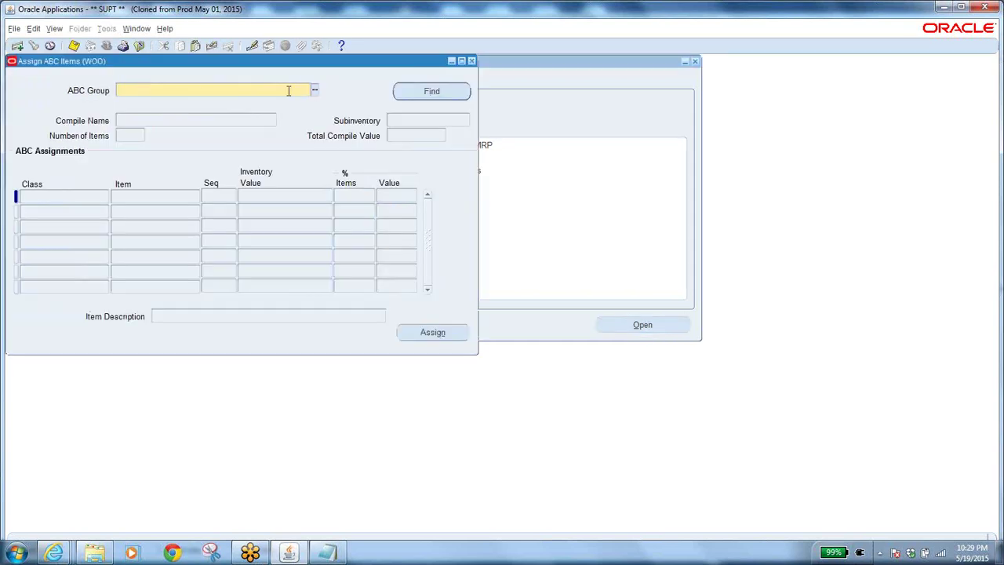
{"action": "key", "text": "ctrl+v"}
{"action": "left_click", "coordinate": [408, 92]}
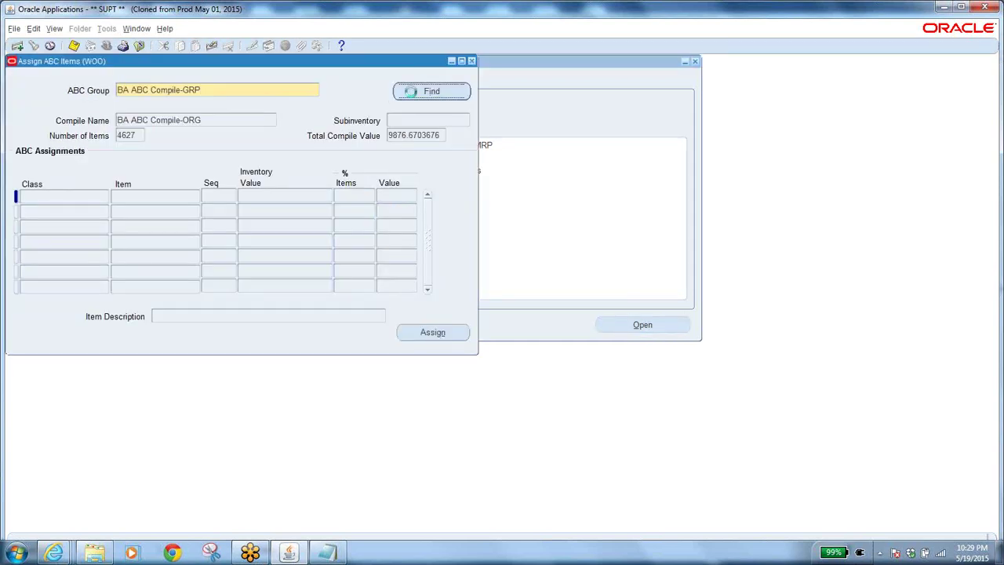
{"action": "left_click", "coordinate": [227, 194]}
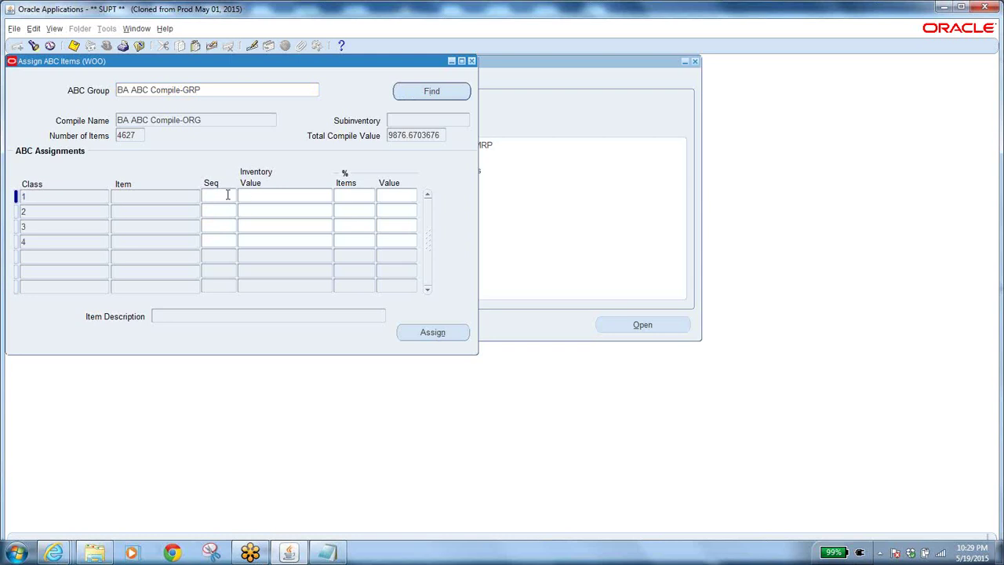
{"action": "left_click", "coordinate": [138, 45]}
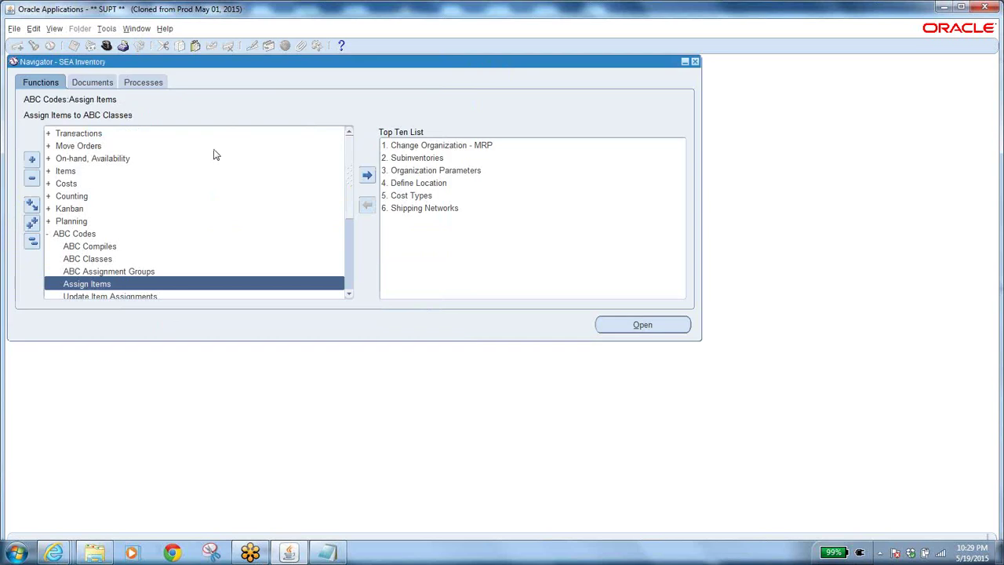
Open Update Item Assignments and find all item assignments of the group BA ABC Compile-GRP
{"action": "left_click", "coordinate": [133, 296]}
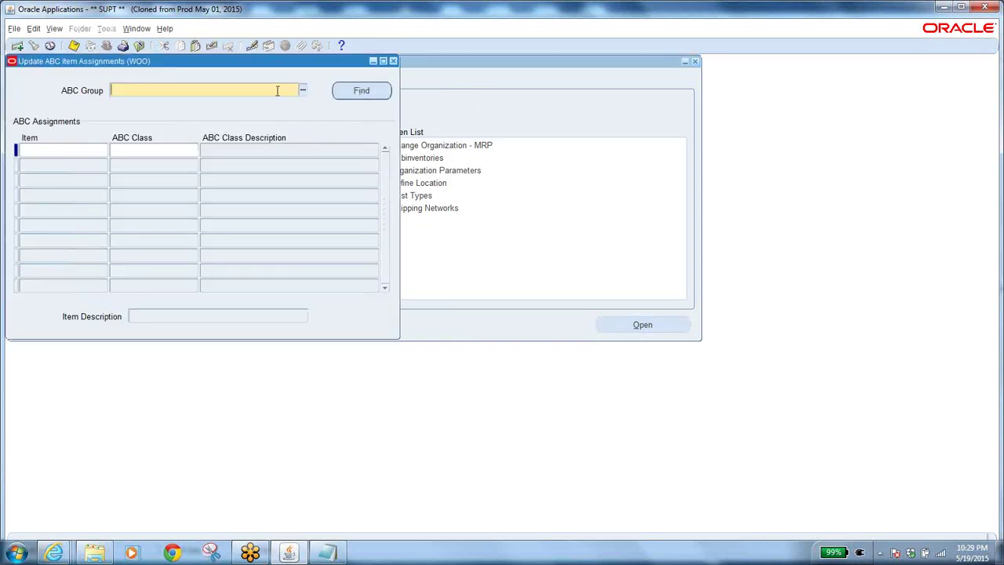
{"action": "key", "text": "ctrl+v"}
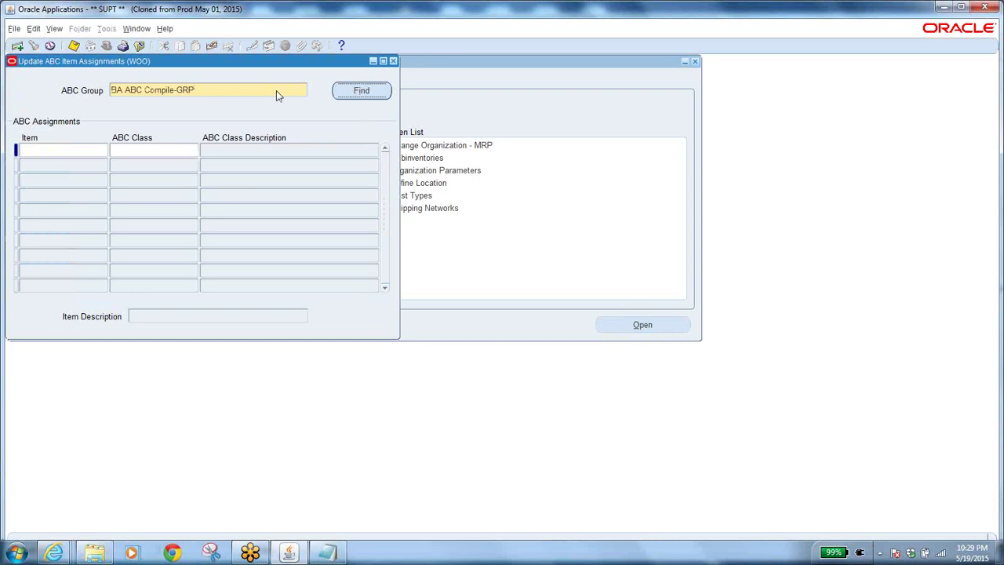
{"action": "left_click", "coordinate": [353, 90]}
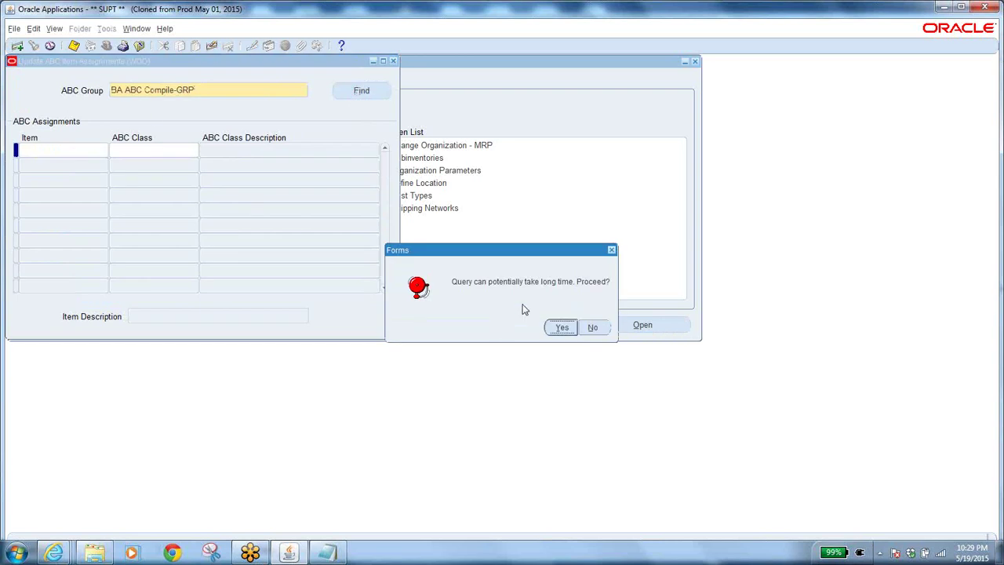
{"action": "left_click", "coordinate": [562, 328]}
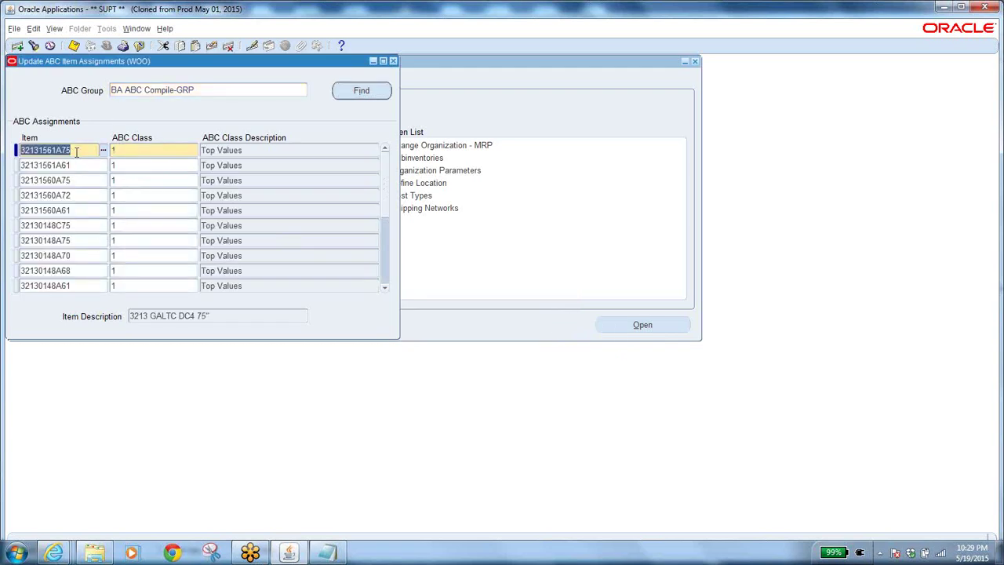
Examine the items of BA ABC Compile-GRP and the ABC class assigned to each throughout the list
{"action": "left_click", "coordinate": [126, 148]}
{"action": "left_click", "coordinate": [385, 270]}
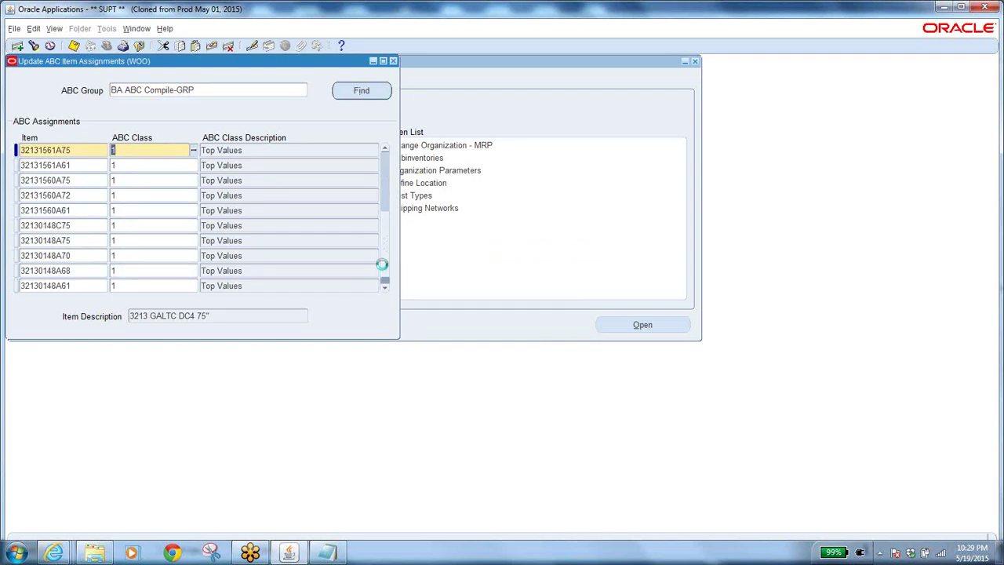
{"action": "left_click", "coordinate": [384, 274]}
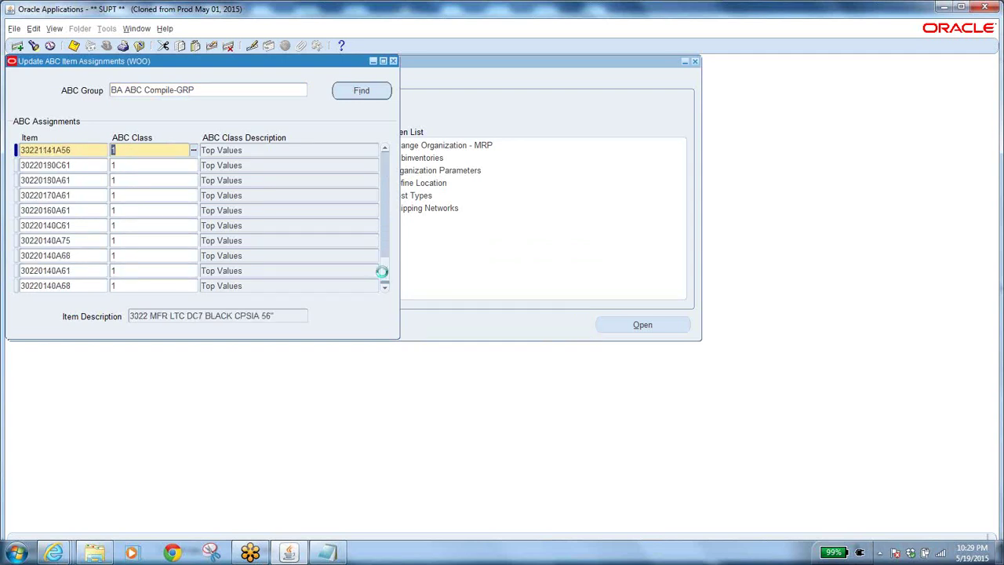
{"action": "left_click", "coordinate": [384, 274]}
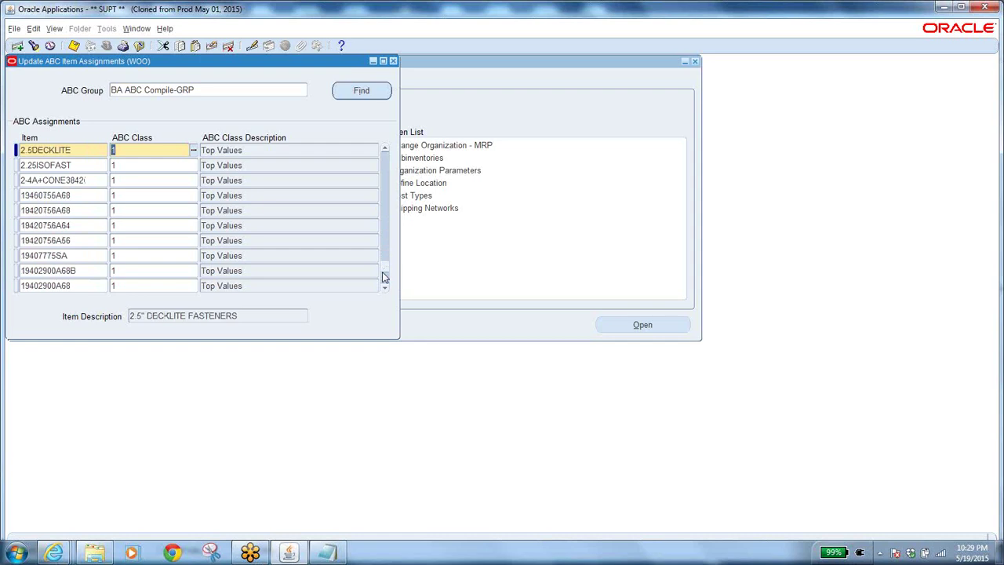
{"action": "left_click", "coordinate": [384, 280]}
{"action": "left_click", "coordinate": [385, 281]}
{"action": "left_click", "coordinate": [385, 280]}
{"action": "left_click", "coordinate": [384, 281]}
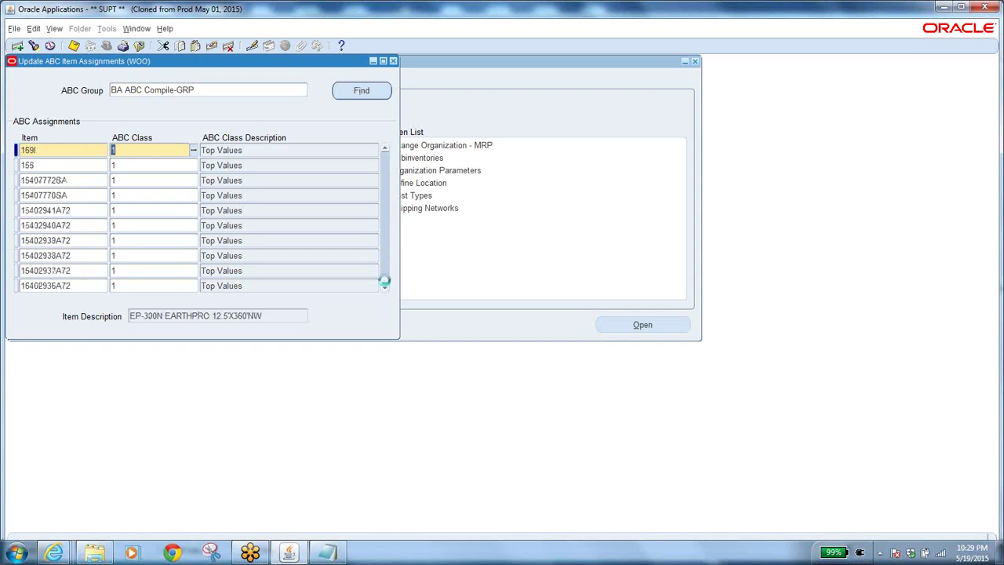
{"action": "left_click", "coordinate": [385, 284]}
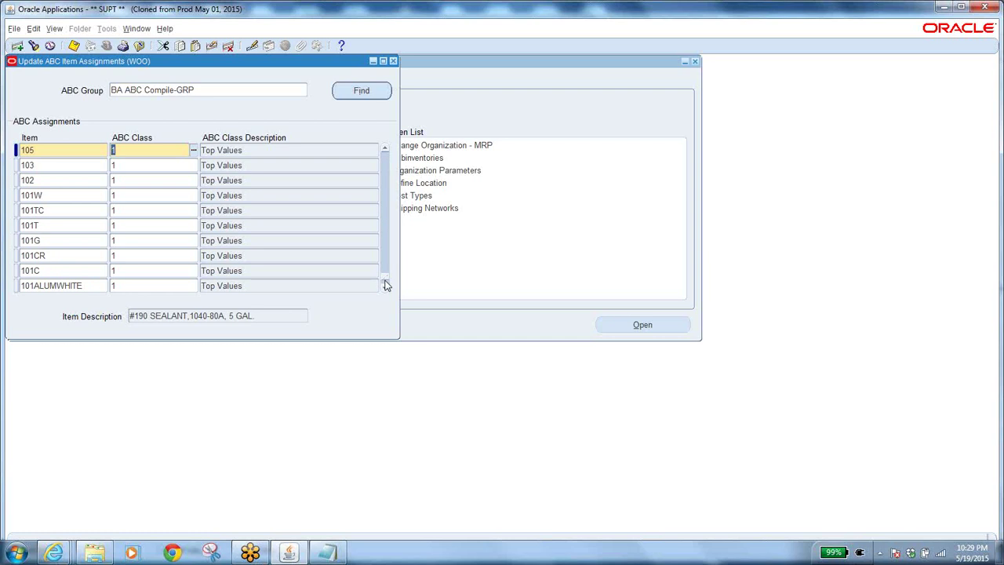
{"action": "left_click", "coordinate": [385, 282]}
{"action": "left_click", "coordinate": [383, 282]}
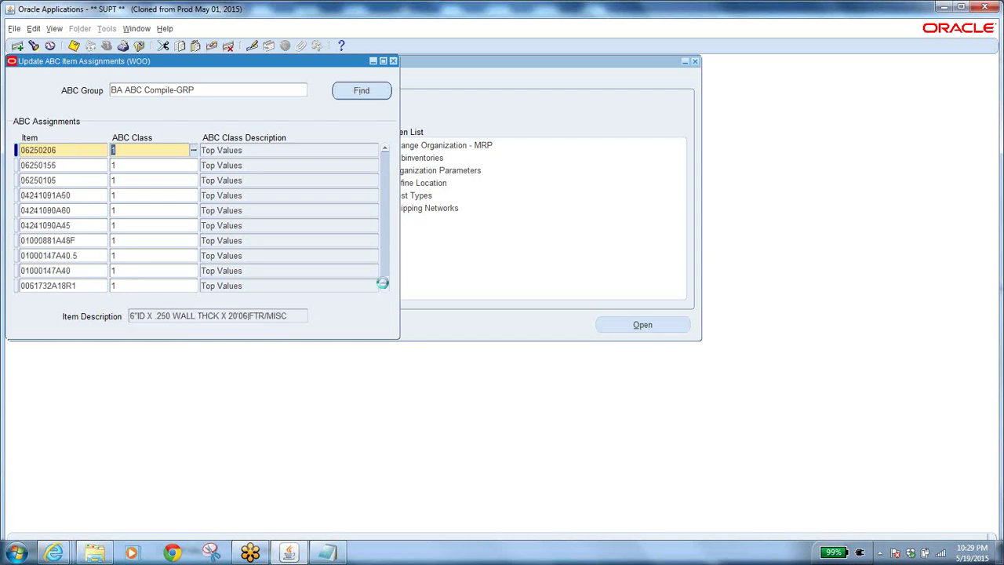
{"action": "left_click", "coordinate": [383, 283]}
{"action": "left_click", "coordinate": [384, 286]}
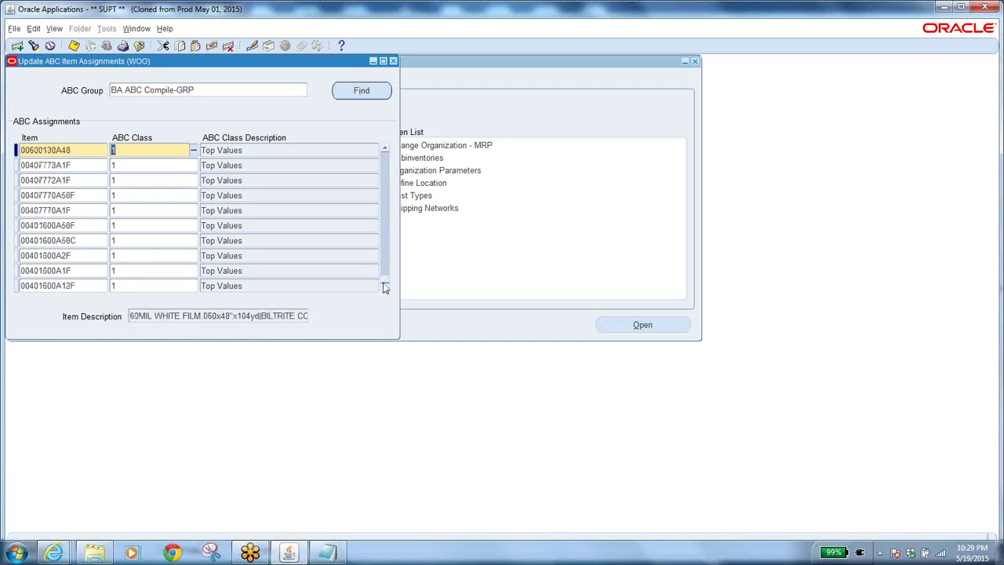
{"action": "left_click", "coordinate": [384, 287]}
{"action": "left_click", "coordinate": [384, 288]}
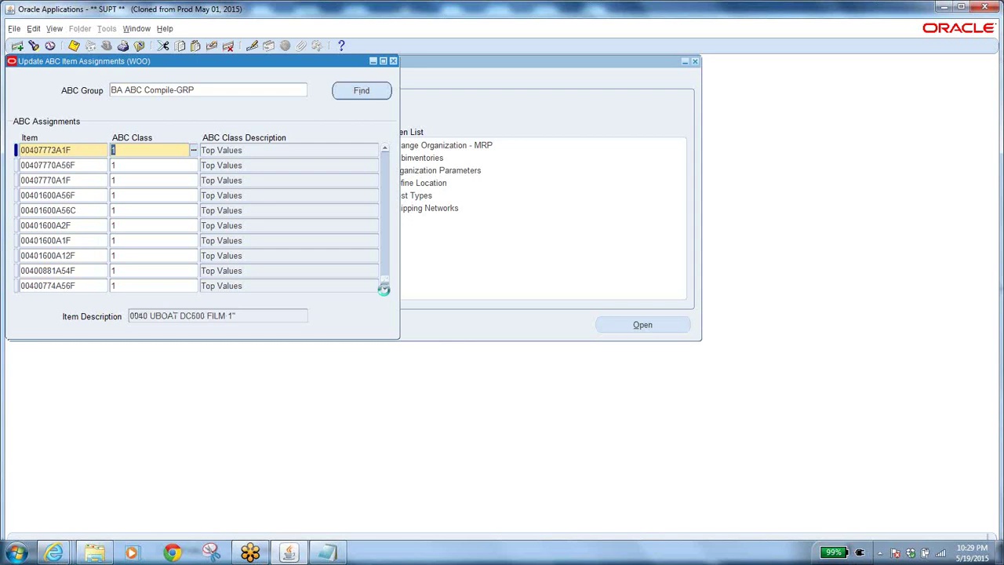
{"action": "left_click", "coordinate": [383, 289]}
{"action": "left_click", "coordinate": [384, 288]}
{"action": "left_click", "coordinate": [384, 289]}
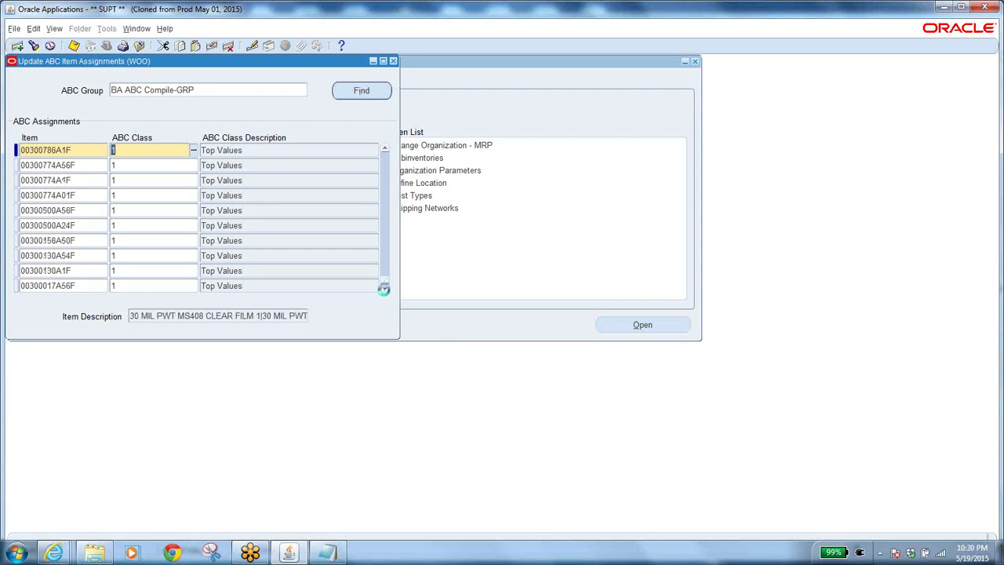
{"action": "left_click", "coordinate": [384, 289]}
{"action": "left_click", "coordinate": [384, 288]}
{"action": "left_click", "coordinate": [384, 289]}
{"action": "left_click", "coordinate": [384, 289]}
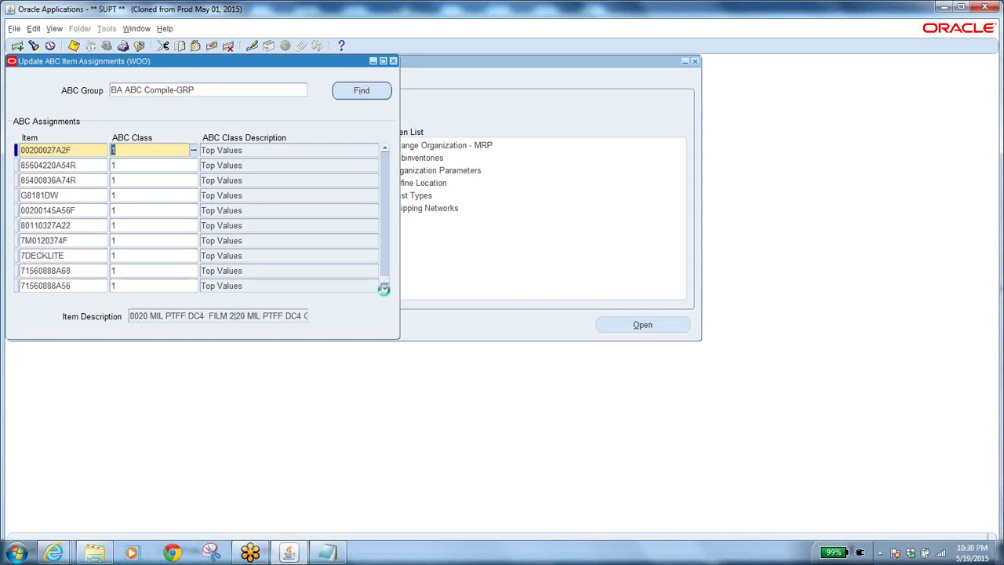
{"action": "left_click", "coordinate": [384, 288]}
{"action": "left_click", "coordinate": [383, 289]}
{"action": "left_click", "coordinate": [384, 289]}
{"action": "left_click", "coordinate": [384, 289]}
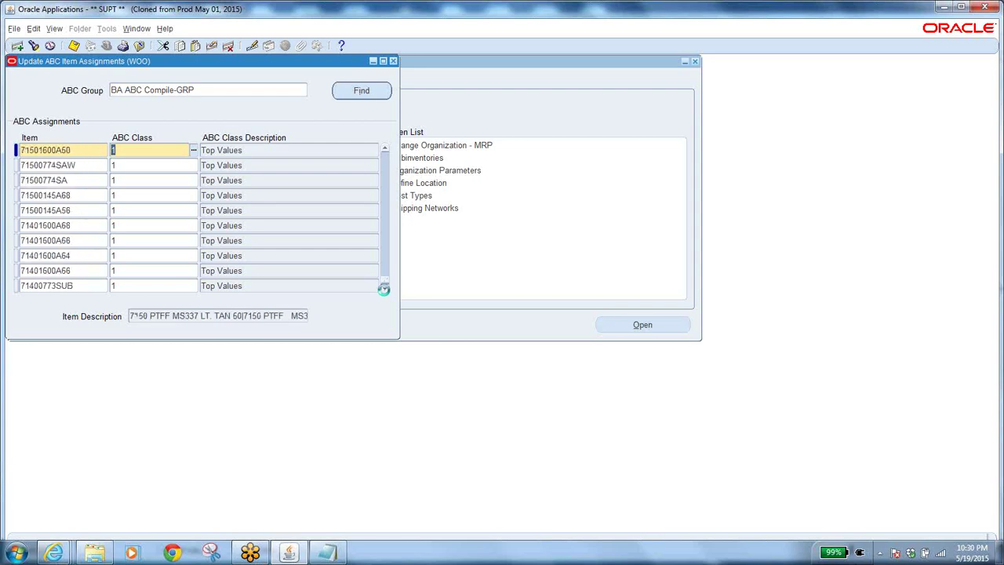
{"action": "left_click", "coordinate": [383, 289]}
{"action": "left_click", "coordinate": [384, 289]}
{"action": "left_click", "coordinate": [384, 288]}
{"action": "left_click", "coordinate": [384, 288]}
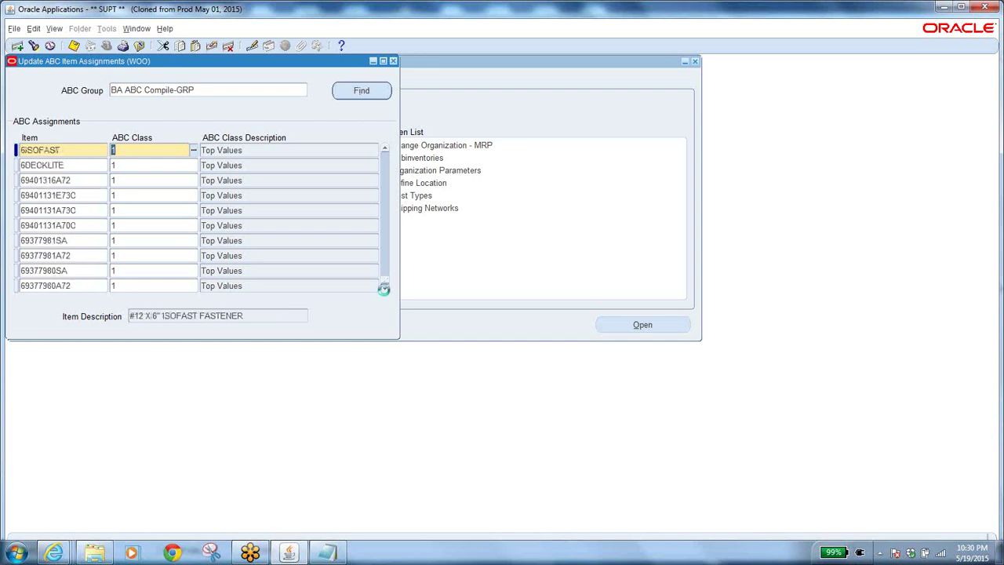
{"action": "left_click", "coordinate": [383, 289]}
{"action": "left_click", "coordinate": [384, 289]}
{"action": "left_click", "coordinate": [384, 288]}
{"action": "left_click", "coordinate": [384, 289]}
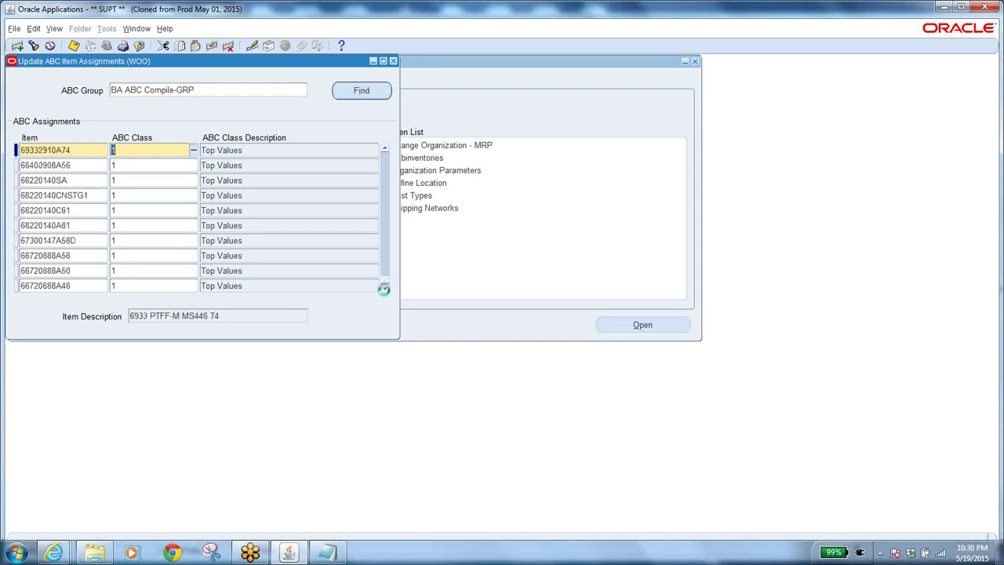
{"action": "left_click", "coordinate": [384, 289]}
{"action": "left_click", "coordinate": [384, 288]}
{"action": "left_click", "coordinate": [383, 289]}
{"action": "left_click", "coordinate": [384, 288]}
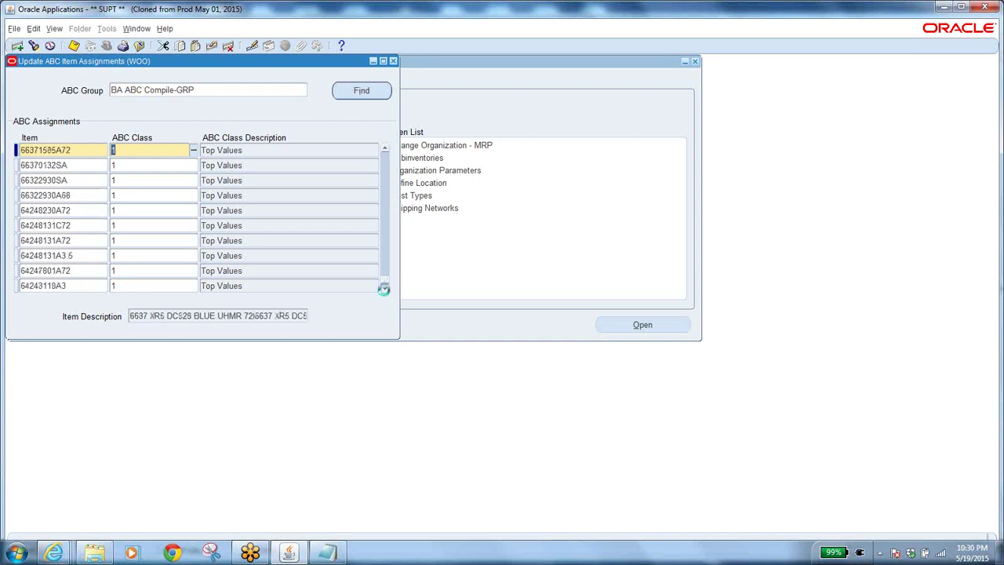
{"action": "left_click", "coordinate": [384, 289]}
{"action": "left_click", "coordinate": [383, 289]}
{"action": "left_click", "coordinate": [384, 289]}
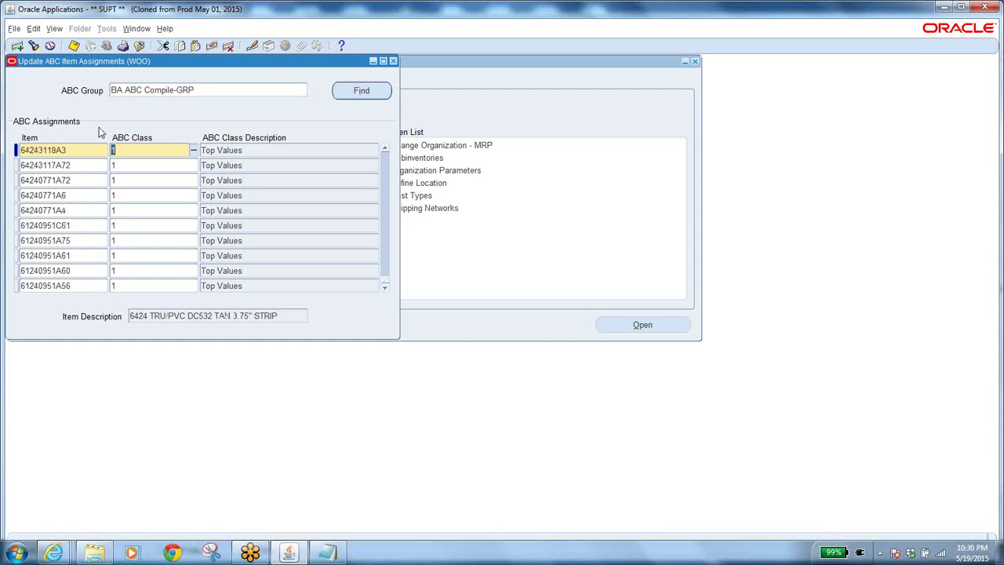
Query the item assignments for ABC class 2 and look through the matching items
{"action": "key", "text": "F11"}
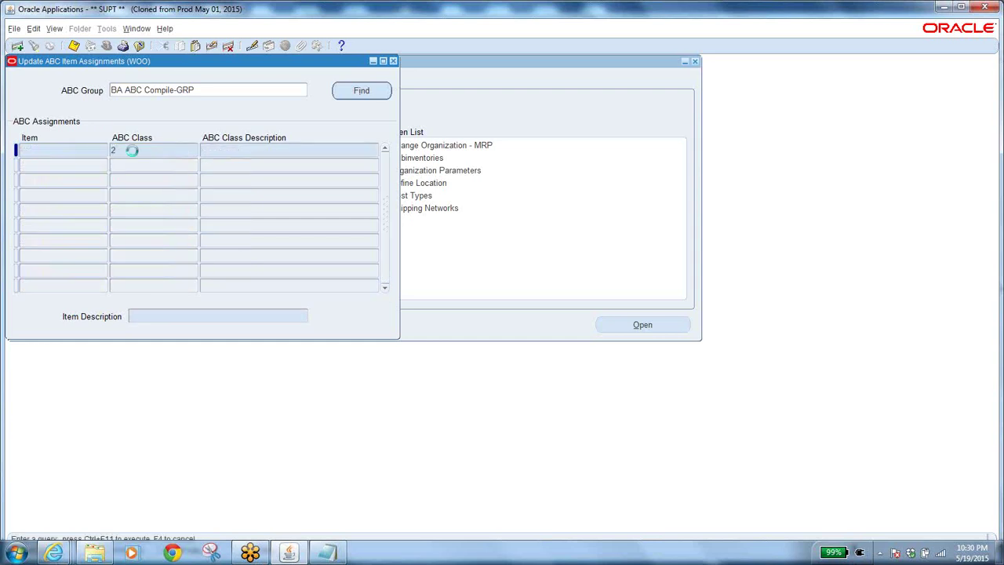
{"action": "key", "text": "ctrl+F11"}
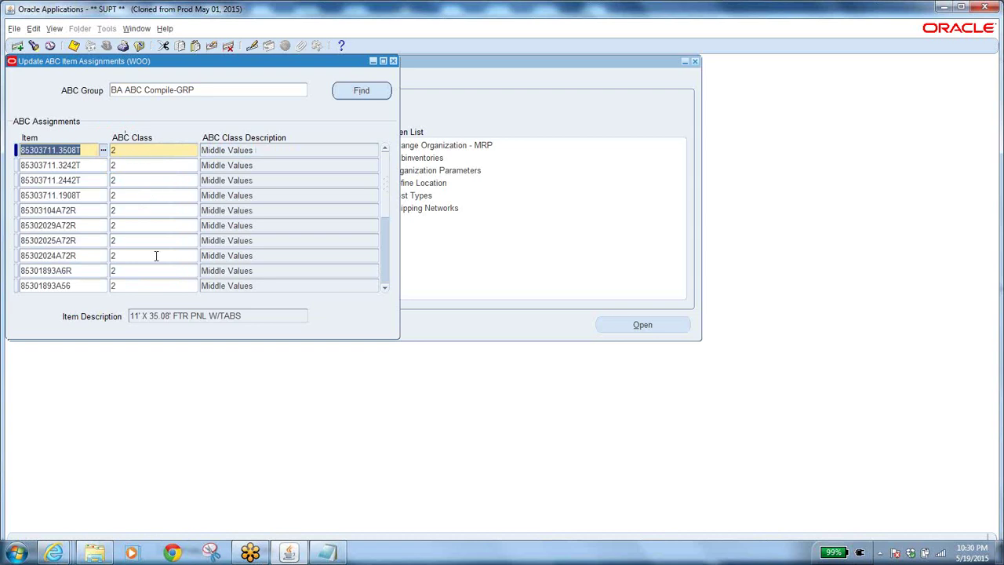
{"action": "left_click", "coordinate": [385, 253]}
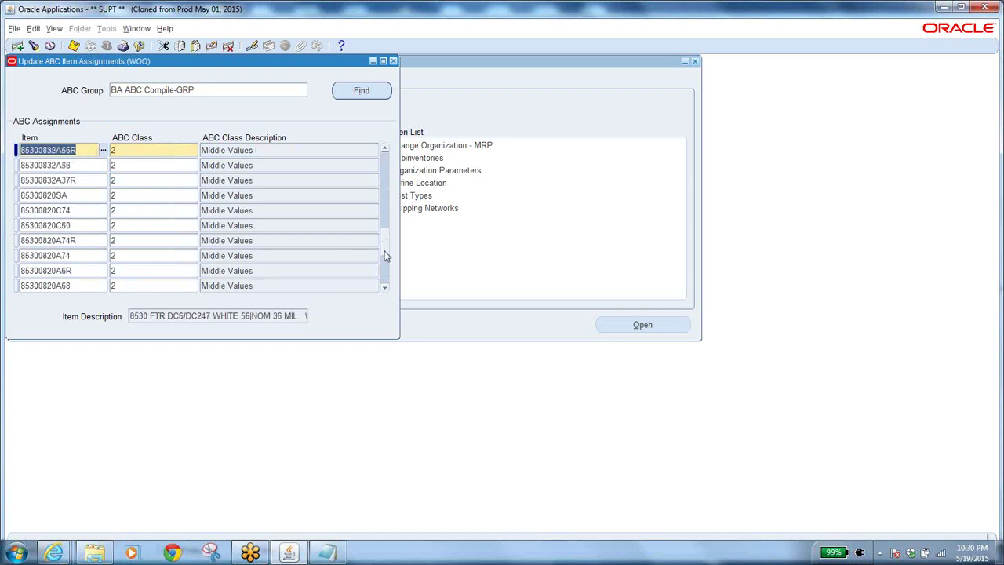
Query the item assignments of the group for ABC class 3
{"action": "left_click", "coordinate": [149, 152]}
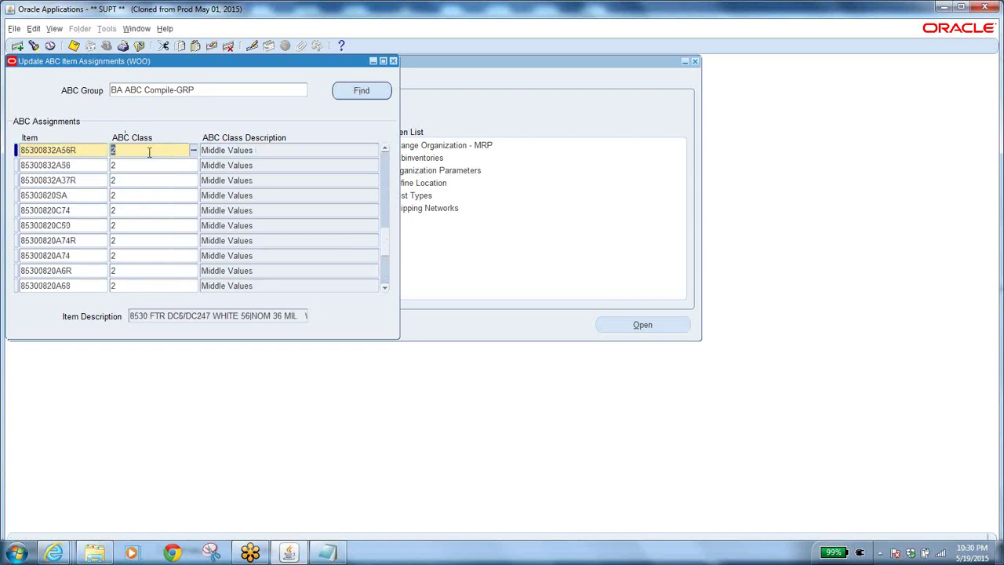
{"action": "key", "text": "F11"}
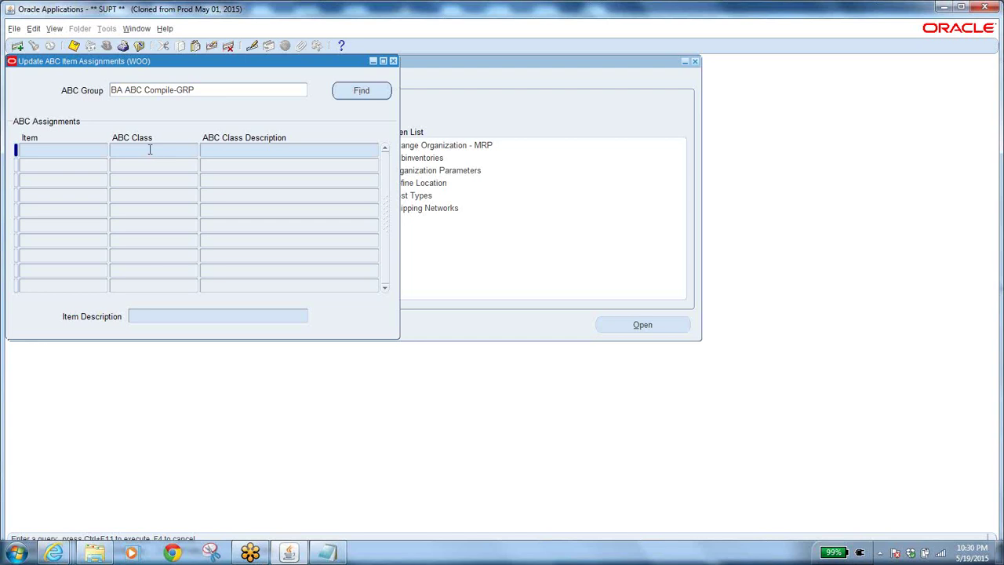
{"action": "type", "text": "3"}
{"action": "key", "text": "ctrl+F11"}
Delete the item D36 record from the ABC class 3 assignments
{"action": "left_click", "coordinate": [39, 149]}
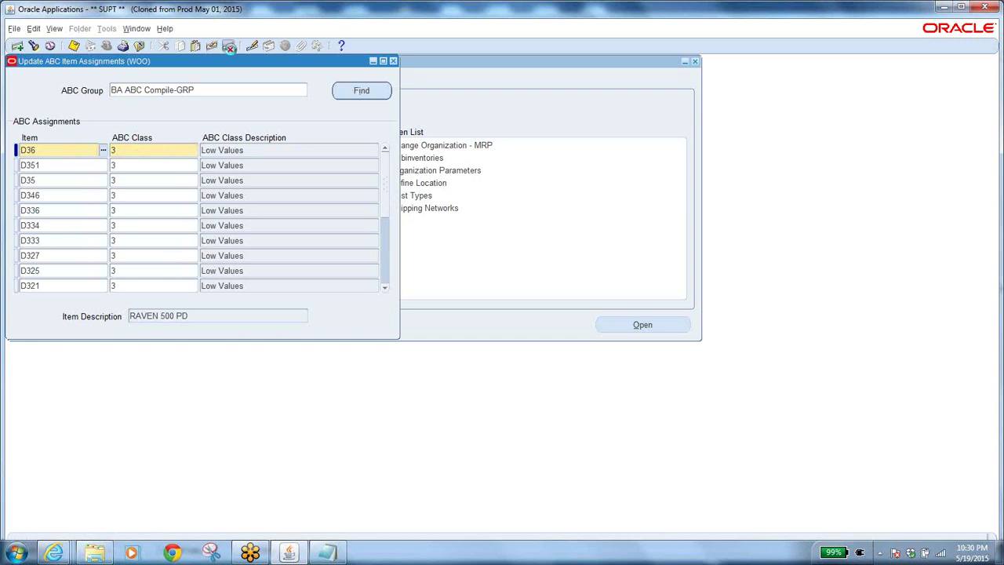
{"action": "left_click", "coordinate": [228, 47]}
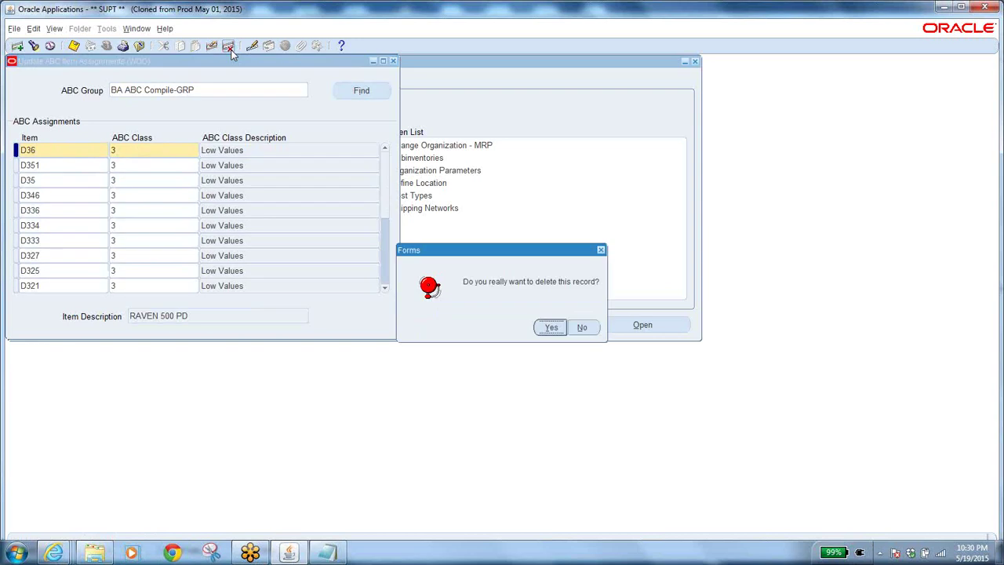
{"action": "left_click", "coordinate": [550, 327]}
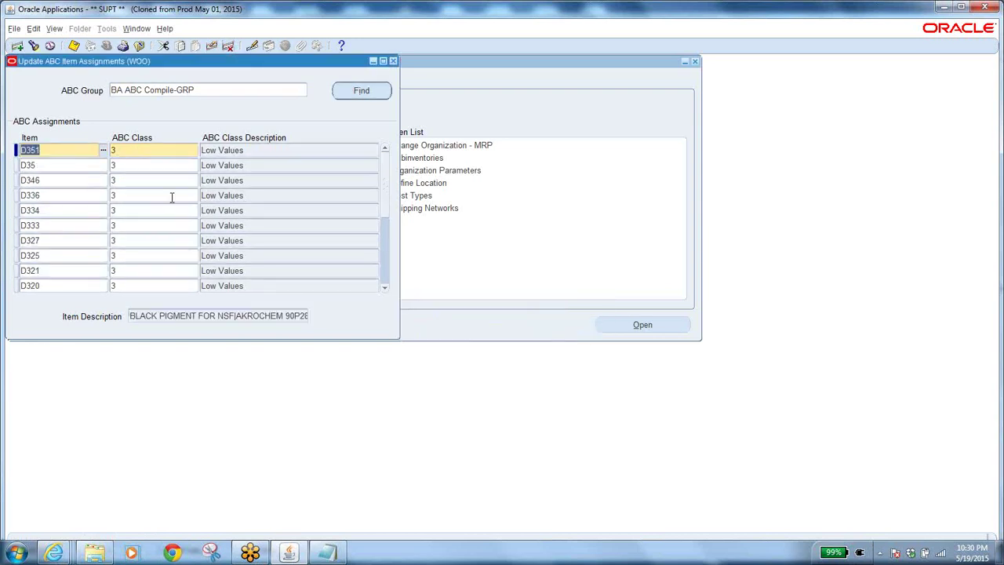
Insert a blank assignment record after D351, cancel its item lookup and remove the record
{"action": "left_click", "coordinate": [17, 45]}
{"action": "left_click", "coordinate": [103, 165]}
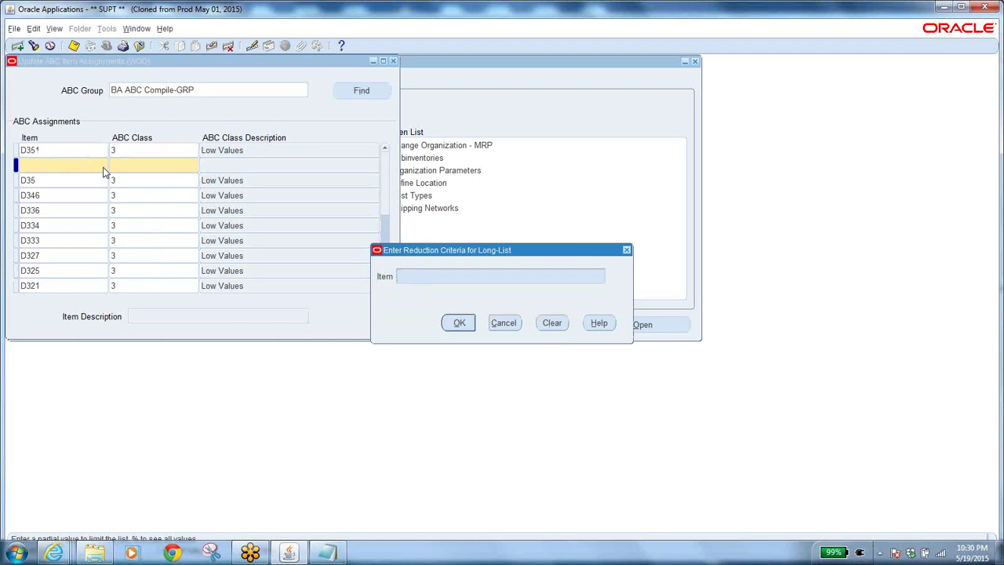
{"action": "left_click", "coordinate": [504, 323]}
{"action": "left_click", "coordinate": [227, 45]}
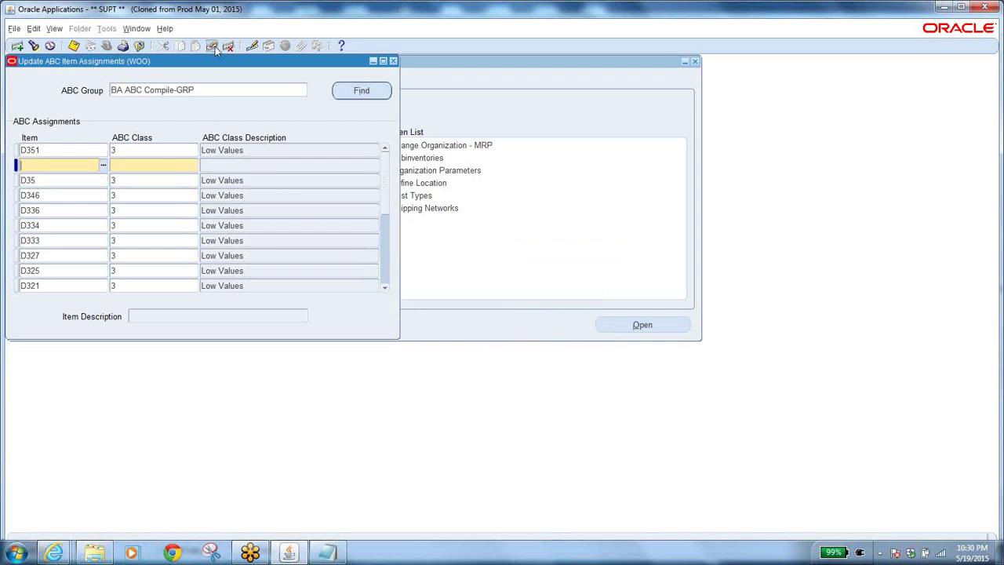
Close the item assignments without saving the changes and open Cycle Counts under Counting, Cycle Counting
{"action": "left_click", "coordinate": [138, 45]}
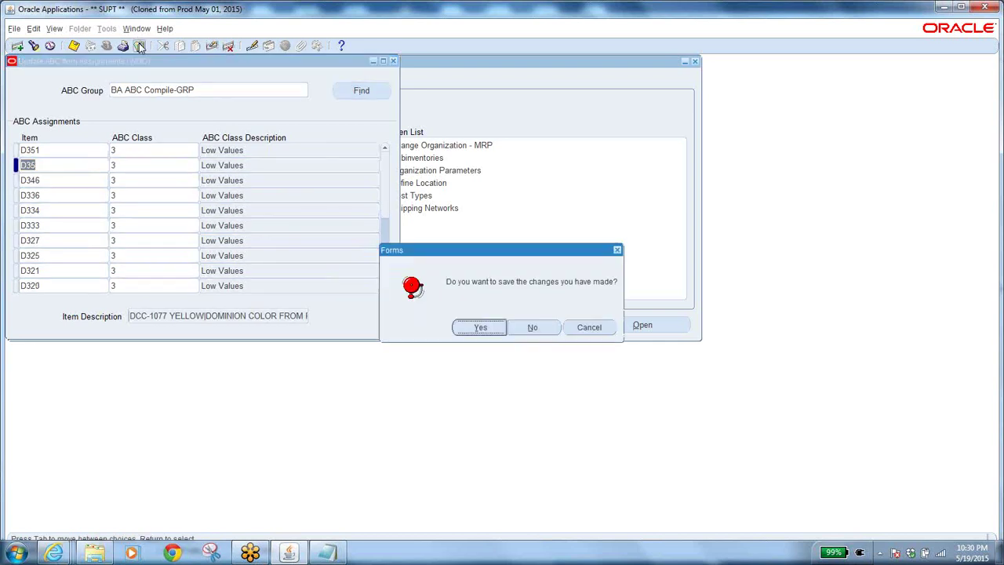
{"action": "left_click", "coordinate": [529, 326]}
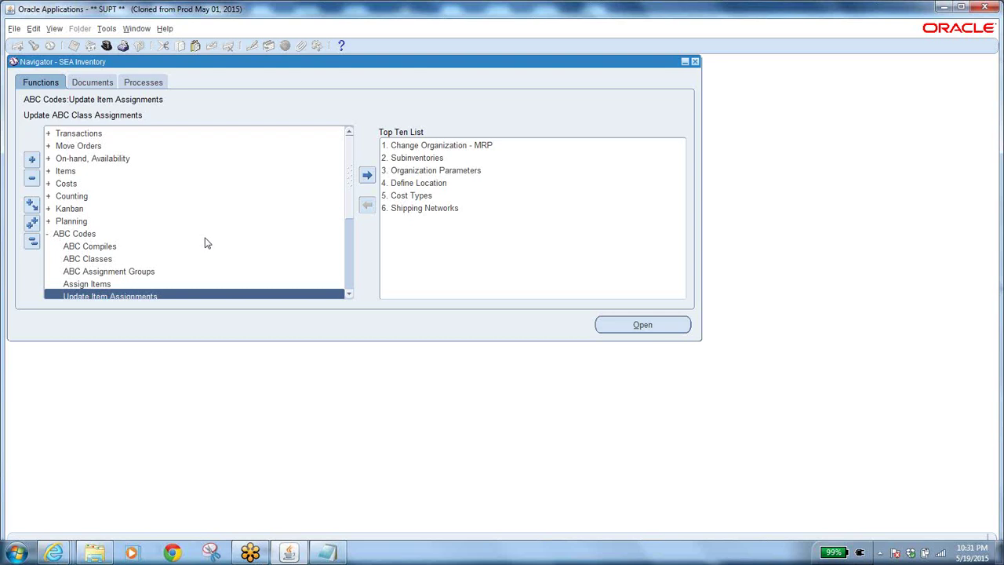
{"action": "left_click", "coordinate": [32, 241]}
{"action": "double_click", "coordinate": [85, 198]}
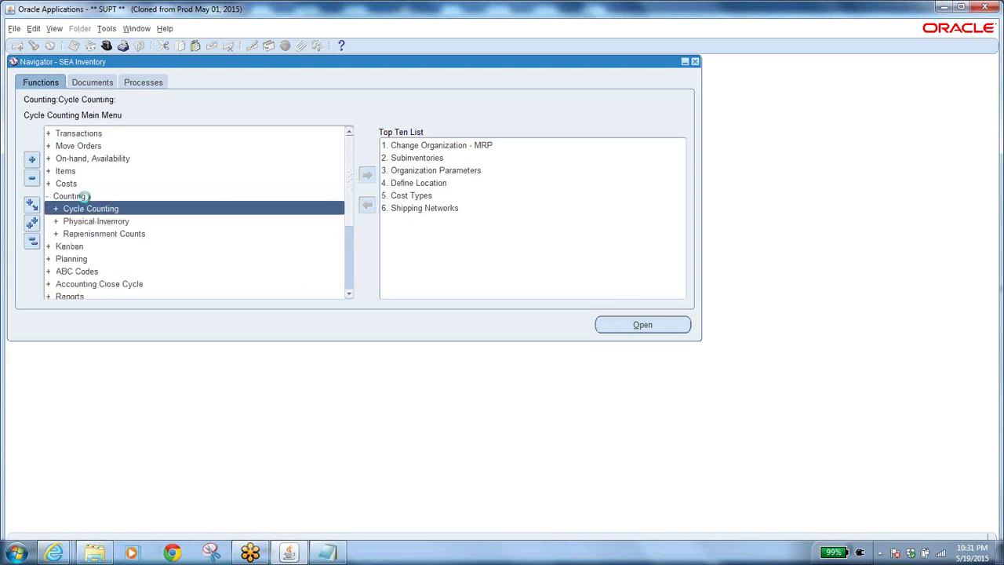
{"action": "double_click", "coordinate": [113, 211]}
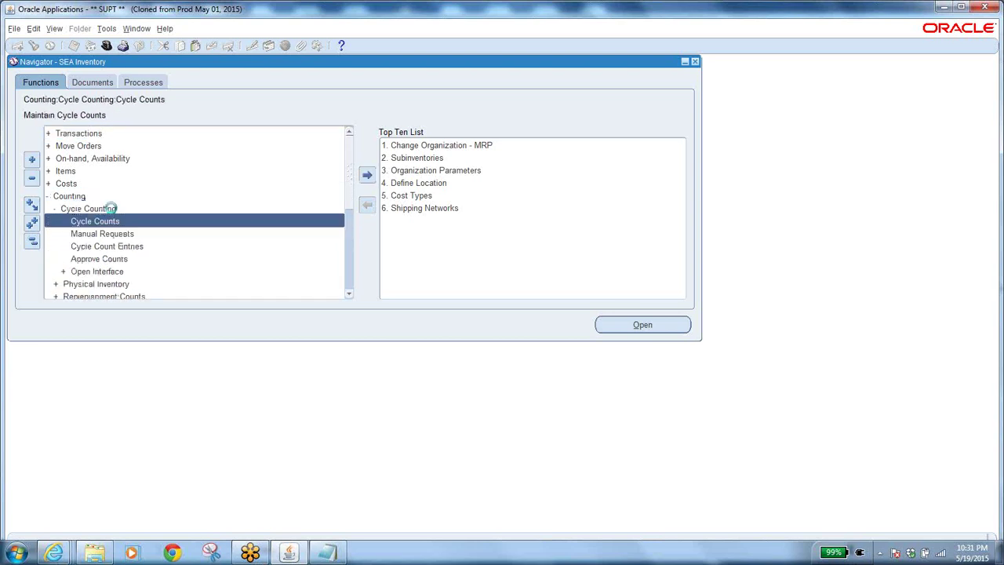
{"action": "double_click", "coordinate": [102, 221]}
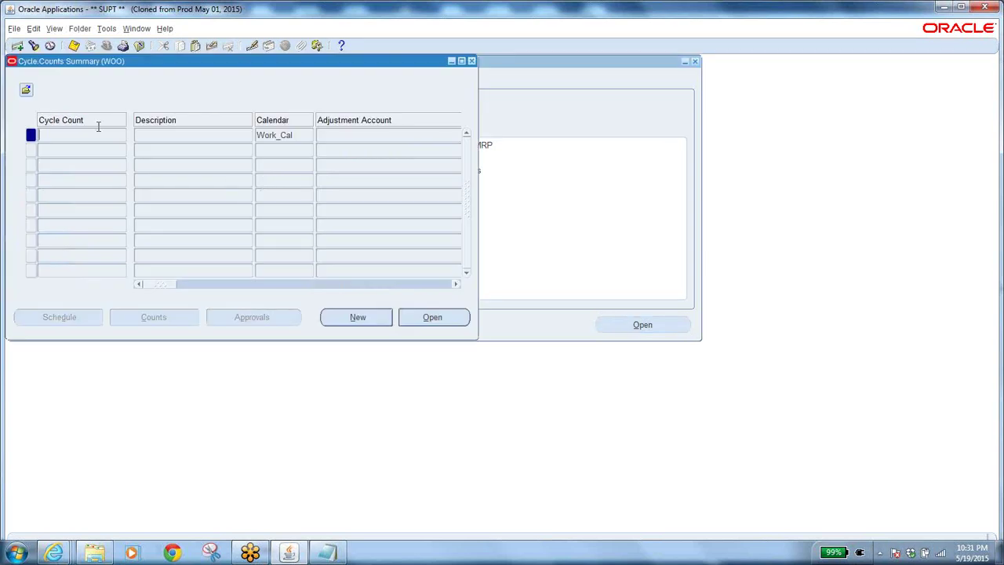
Create a new cycle count named BA CYCL CNT with the description BA Cycle Count
{"action": "left_click", "coordinate": [359, 317]}
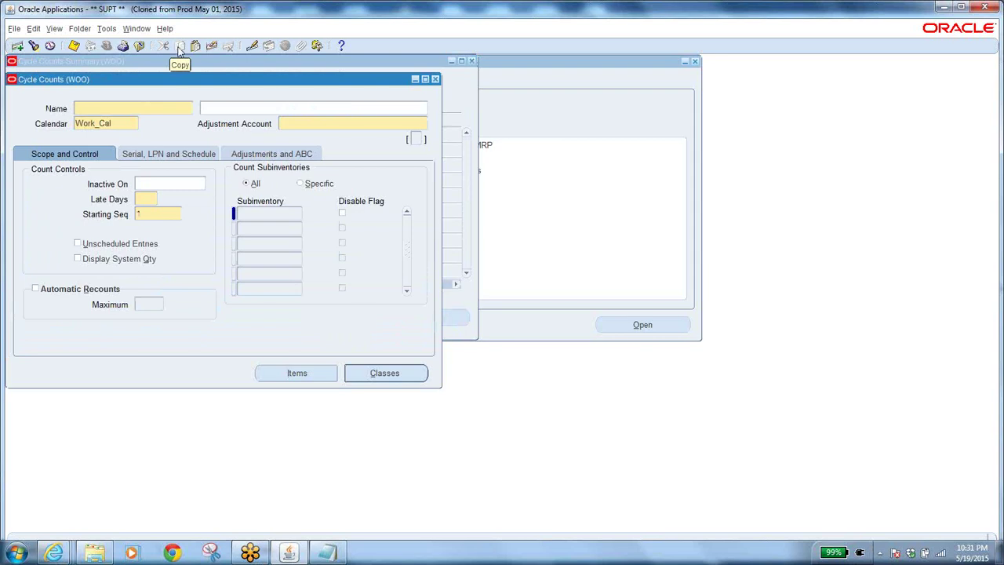
{"action": "type", "text": "BA CYC_ CNT"}
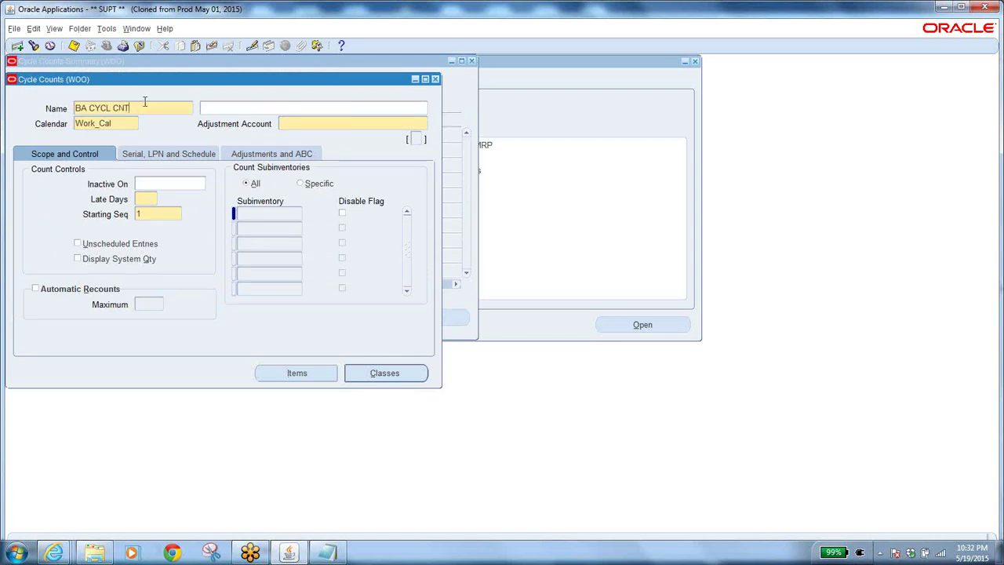
{"action": "left_click", "coordinate": [258, 103]}
{"action": "type", "text": "BA Cyp"}
{"action": "type", "text": "le Count"}
Set the adjustment account to the first of all listed combinations, 01.00000.1010.0000.00.0000
{"action": "left_click", "coordinate": [328, 123]}
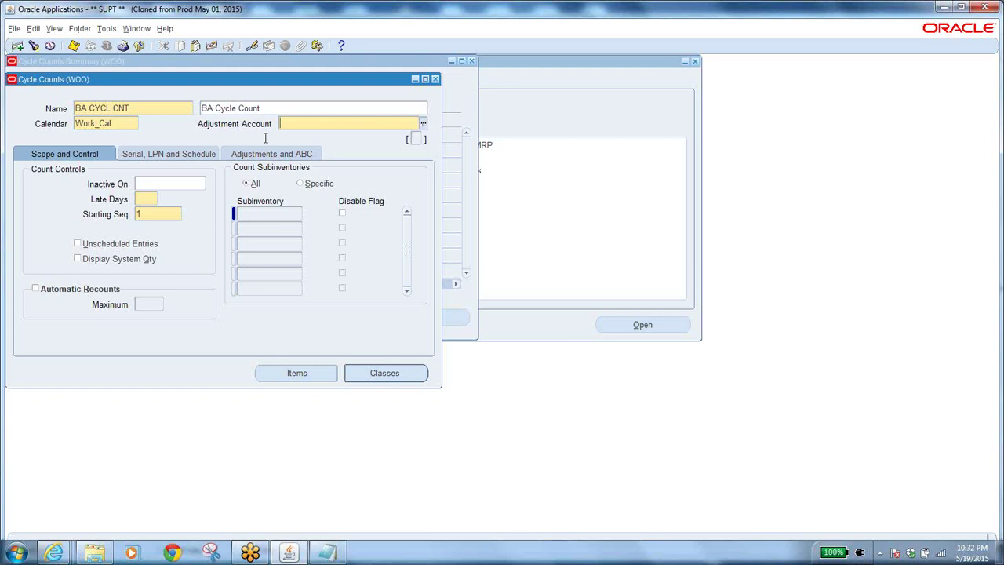
{"action": "left_click", "coordinate": [266, 113]}
{"action": "left_click", "coordinate": [292, 119]}
{"action": "left_click", "coordinate": [423, 123]}
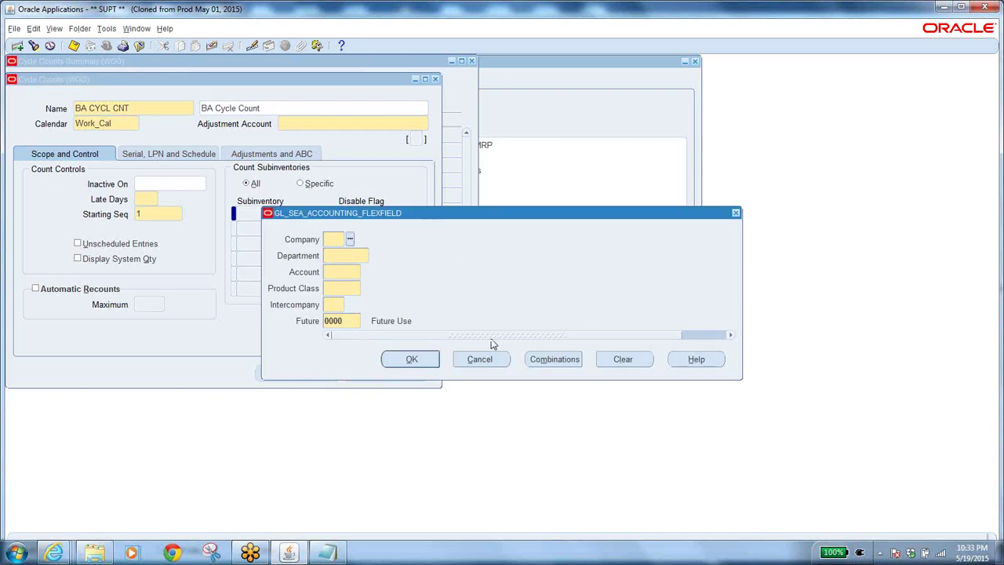
{"action": "left_click", "coordinate": [559, 361]}
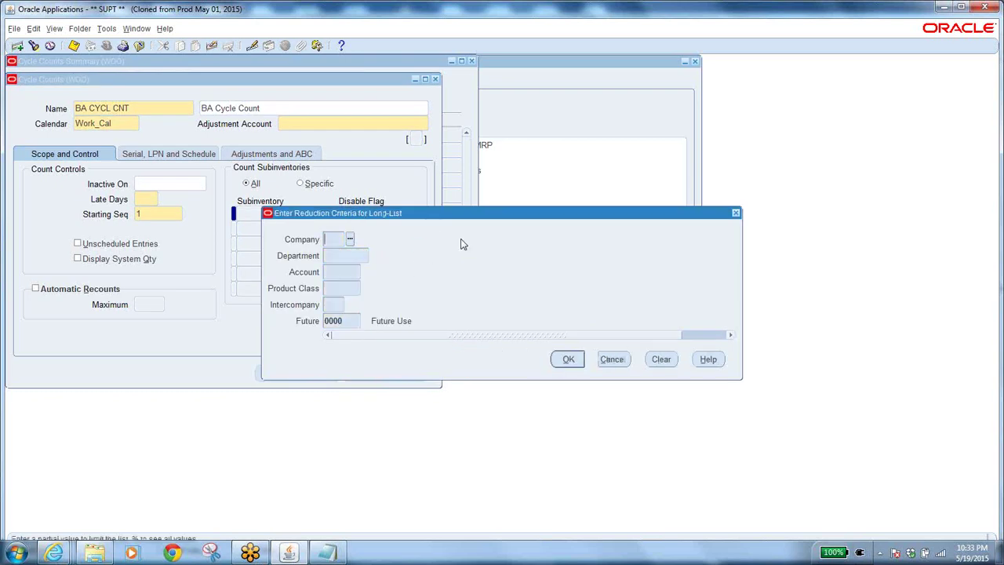
{"action": "type", "text": "%"}
{"action": "left_click", "coordinate": [577, 361]}
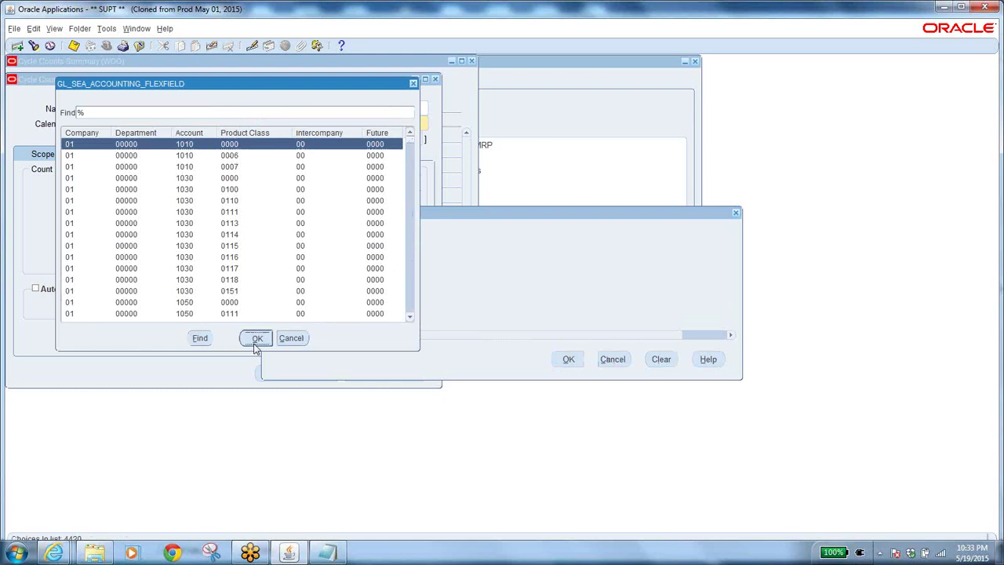
{"action": "left_click", "coordinate": [257, 339]}
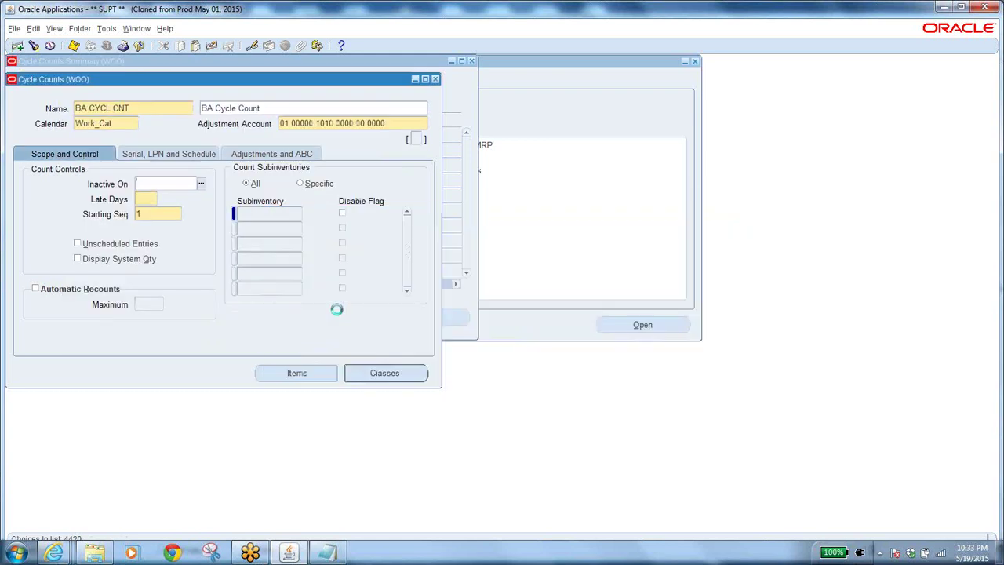
{"action": "left_click", "coordinate": [396, 124]}
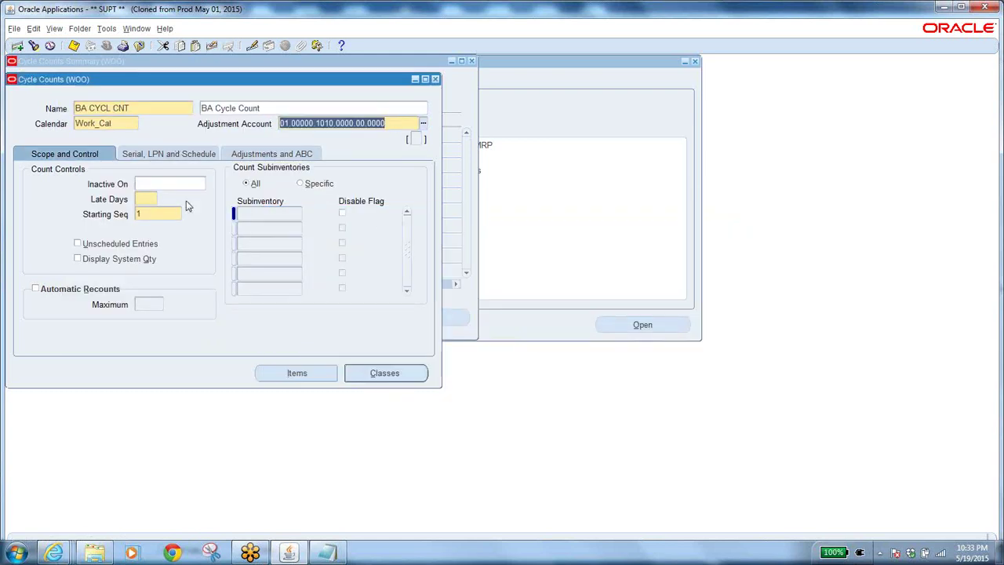
Set the late days to 0 and enable Display System Qty and Unscheduled Entries in the count controls
{"action": "left_click", "coordinate": [146, 199]}
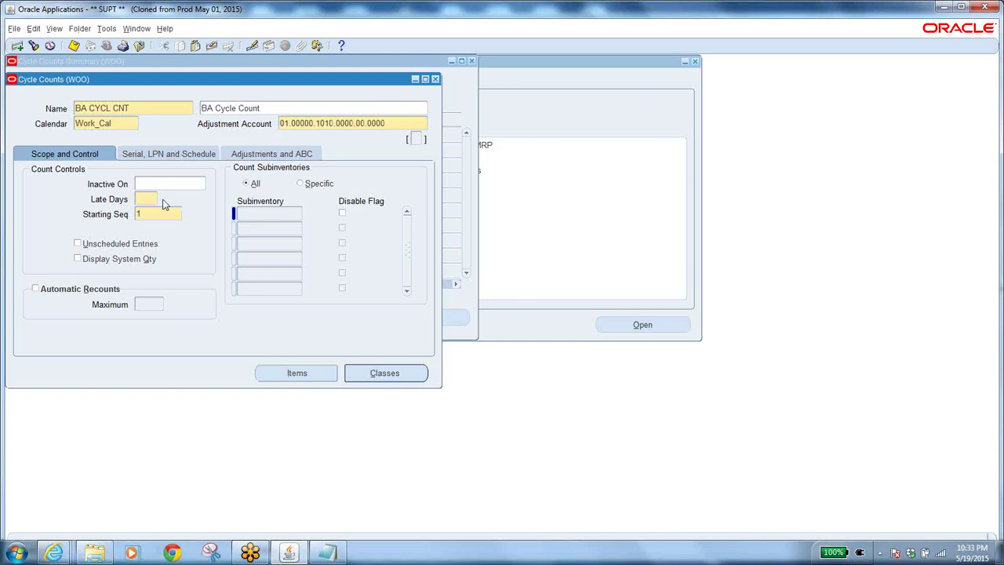
{"action": "type", "text": "0"}
{"action": "left_click", "coordinate": [78, 259]}
{"action": "left_click", "coordinate": [78, 244]}
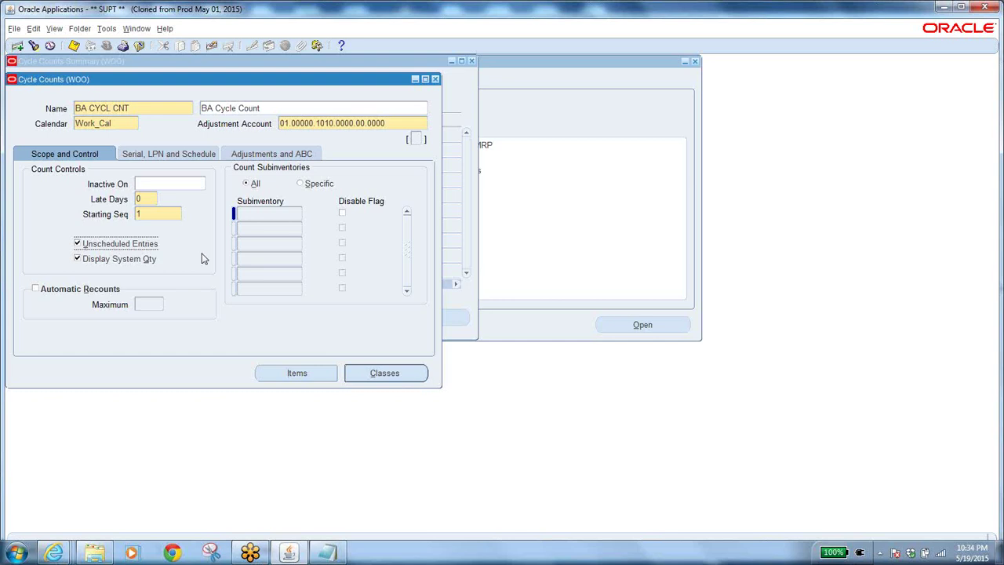
Limit the count to specific subinventories and enter WIP FIN and WIP
{"action": "left_click", "coordinate": [301, 186]}
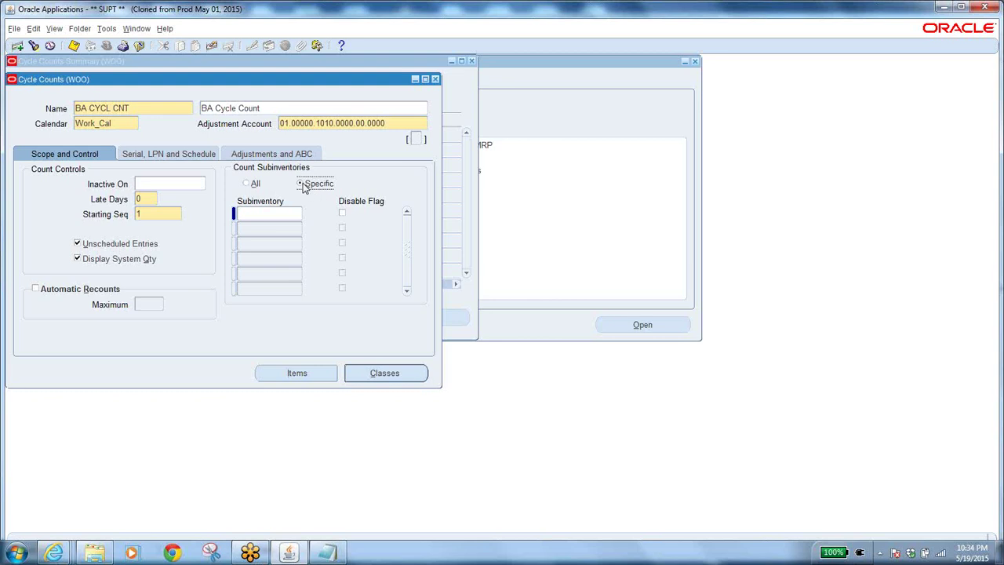
{"action": "left_click", "coordinate": [268, 211]}
{"action": "type", "text": "wip"}
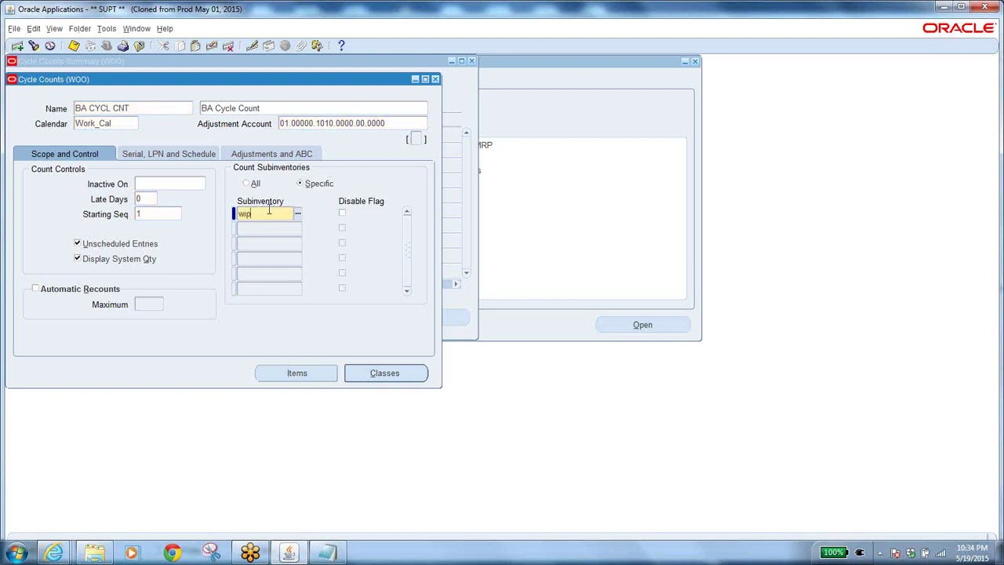
{"action": "key", "text": "Tab"}
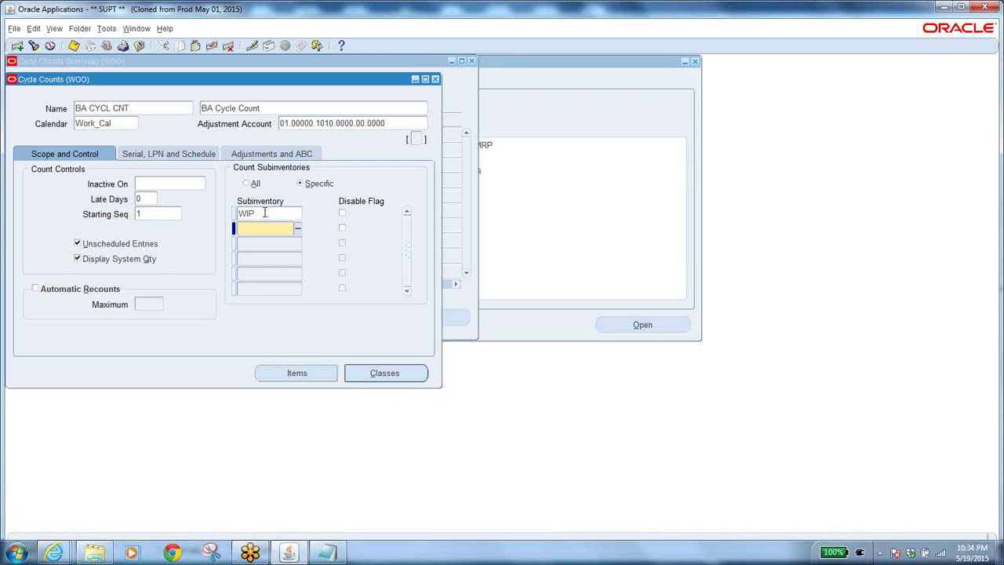
{"action": "double_click", "coordinate": [263, 214]}
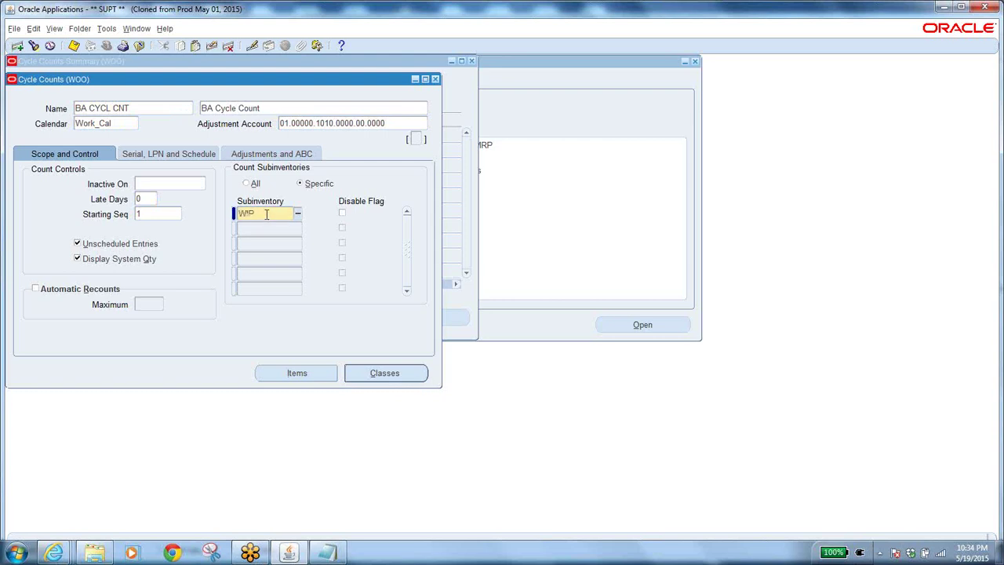
{"action": "type", "text": "FIN"}
{"action": "key", "text": "Tab"}
{"action": "left_click", "coordinate": [264, 227]}
{"action": "type", "text": "WIP"}
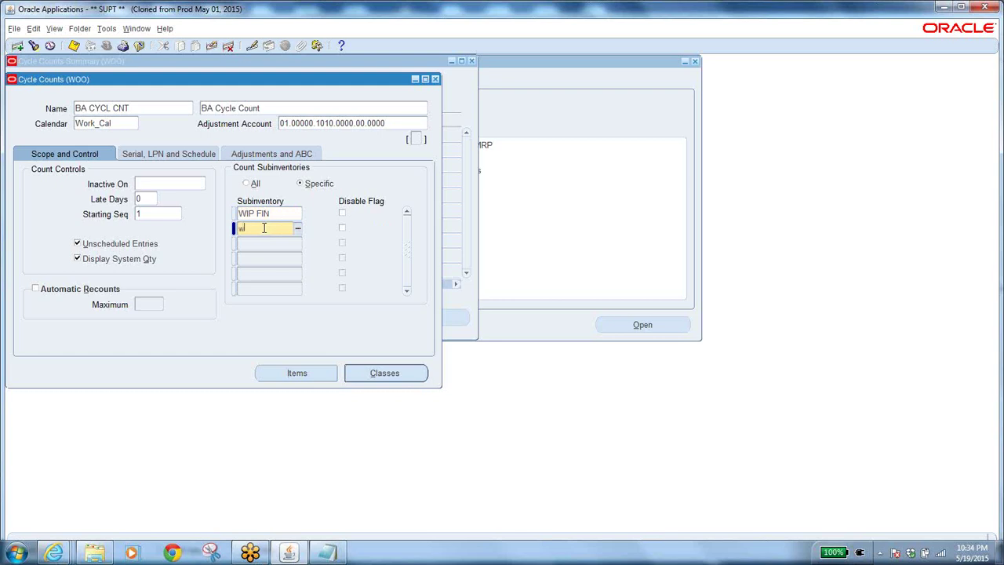
{"action": "key", "text": "Down"}
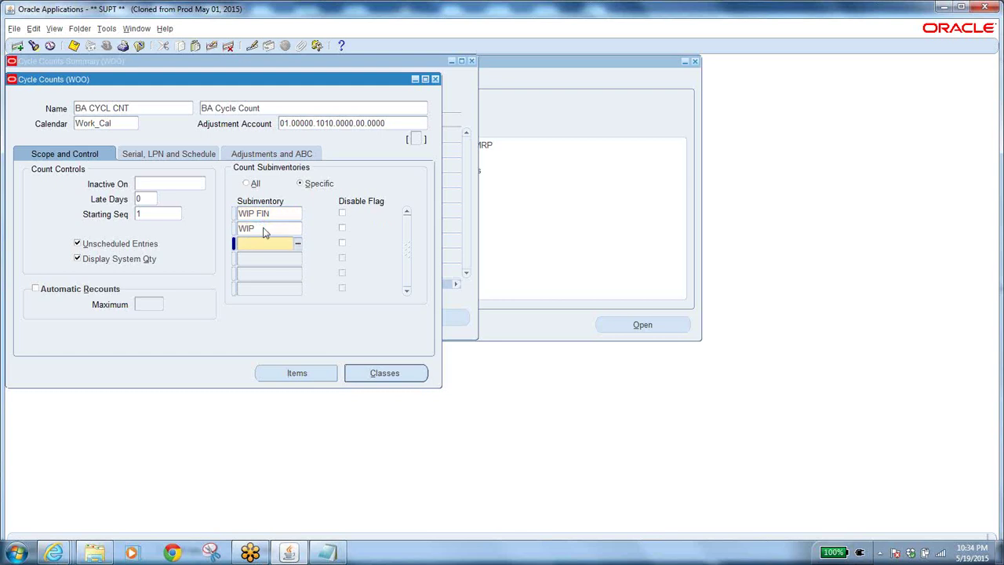
{"action": "left_click", "coordinate": [264, 227]}
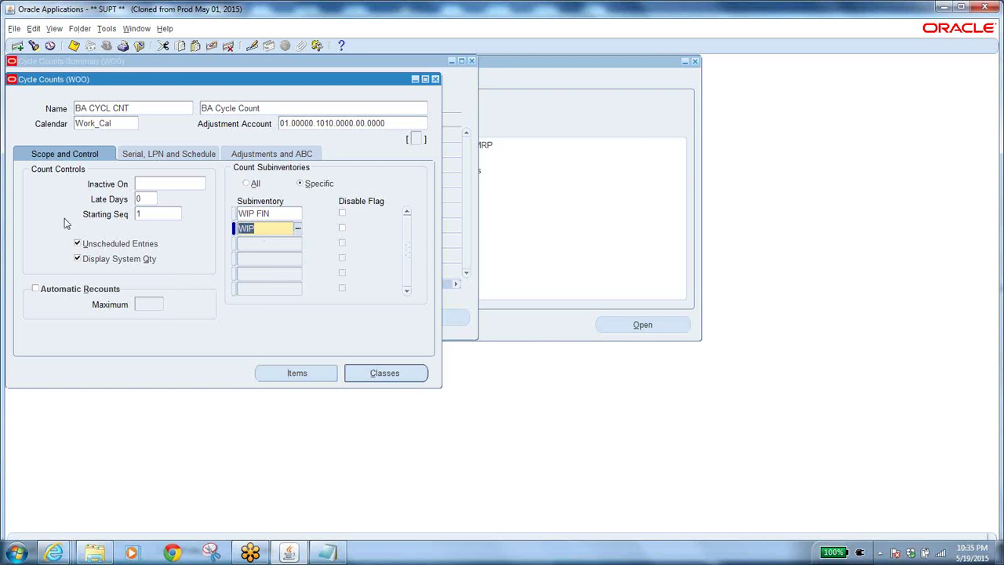
Enable automatic recounts with a maximum of 1
{"action": "left_click", "coordinate": [36, 288]}
{"action": "left_click", "coordinate": [148, 303]}
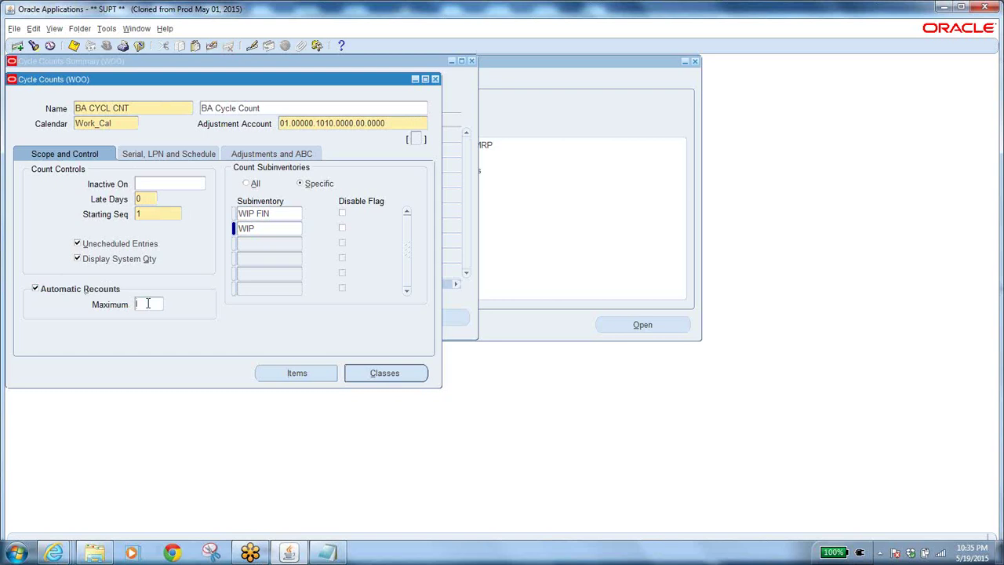
{"action": "type", "text": "1"}
Review the serial control choices for Count, Adjustment and Discrepancy without changing them
{"action": "left_click", "coordinate": [184, 155]}
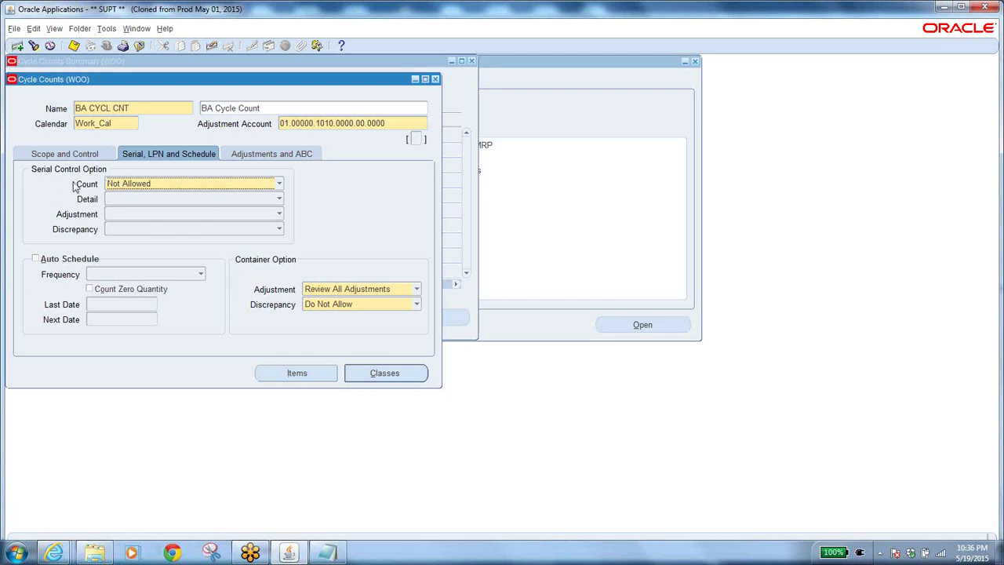
{"action": "left_click", "coordinate": [156, 189]}
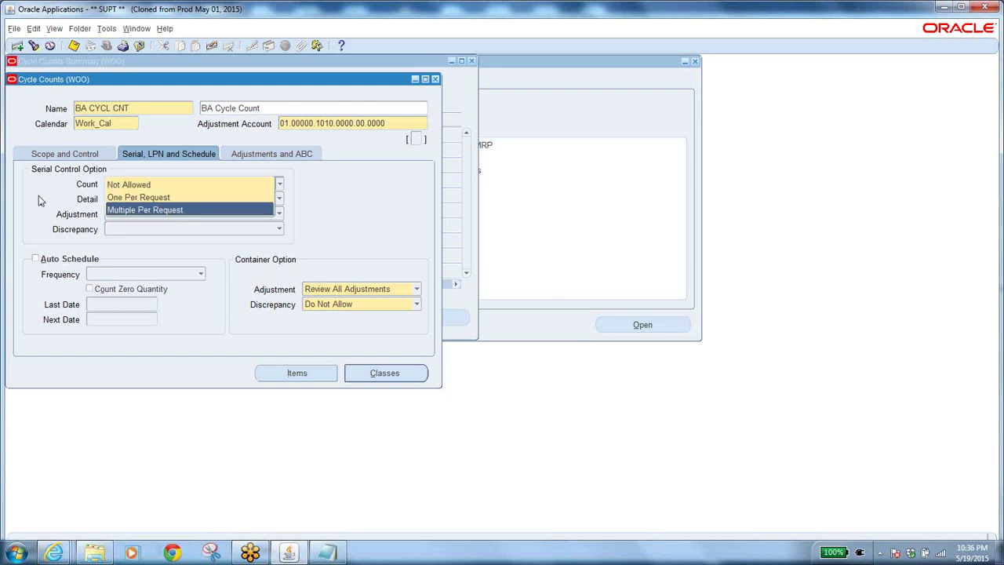
{"action": "left_click", "coordinate": [38, 196]}
{"action": "left_click", "coordinate": [172, 218]}
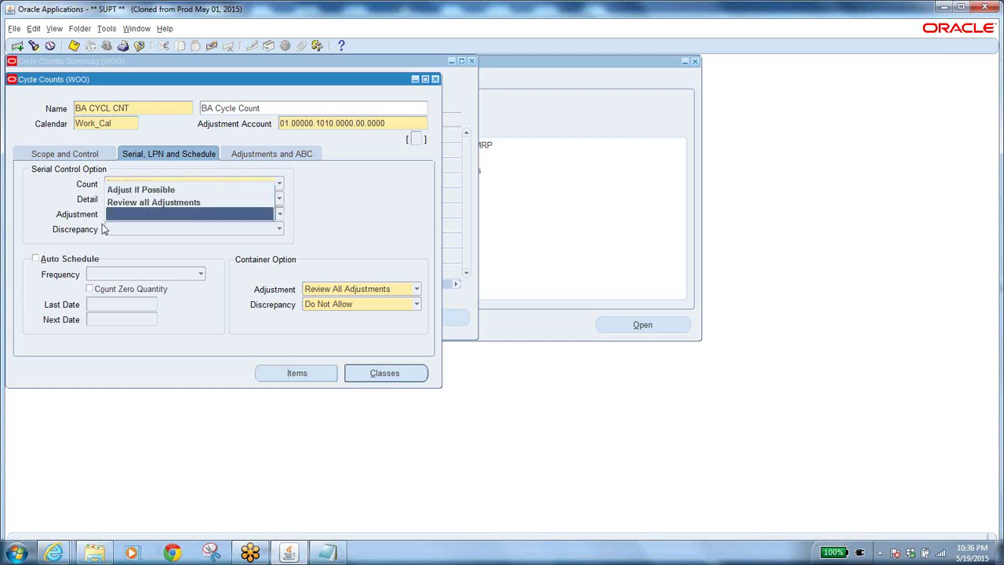
{"action": "left_click", "coordinate": [130, 230]}
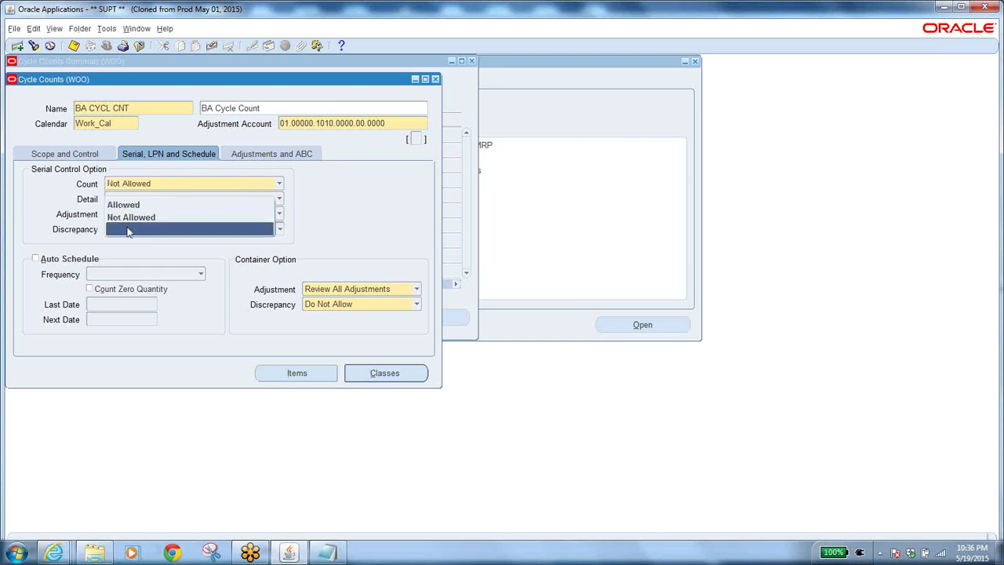
{"action": "left_click", "coordinate": [49, 199]}
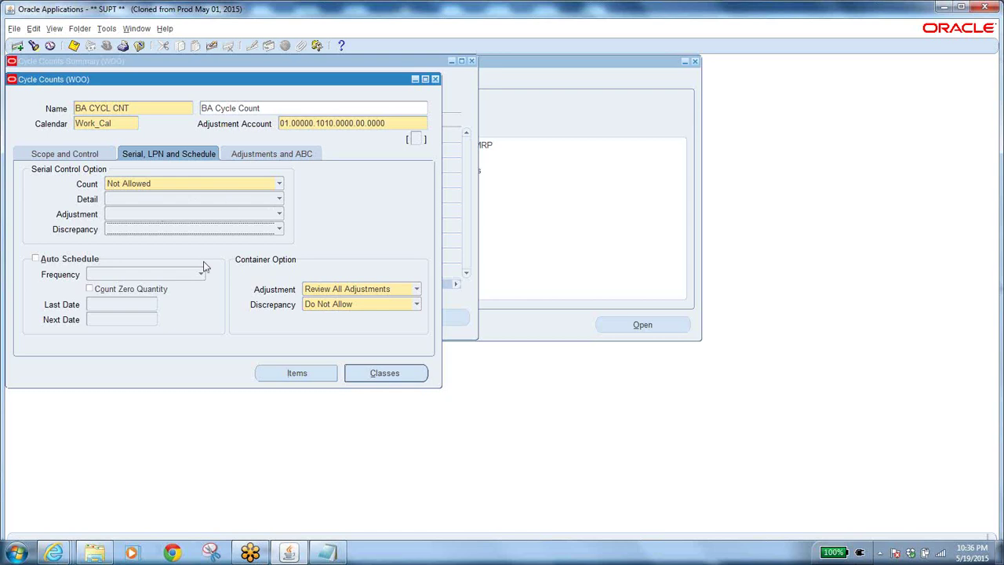
Enable Auto Schedule with the frequency By period and include zero quantity counts
{"action": "left_click", "coordinate": [36, 259]}
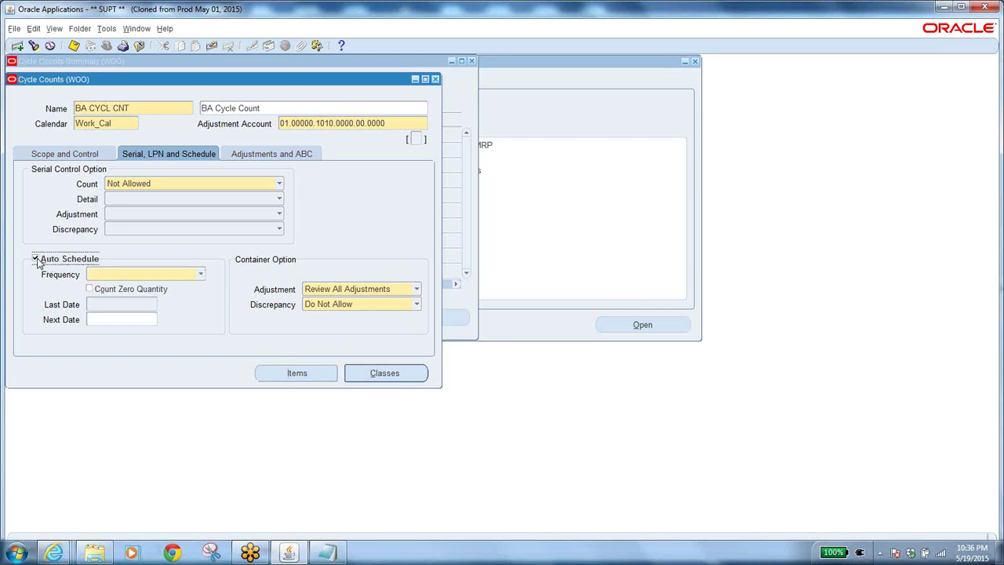
{"action": "left_click", "coordinate": [201, 279]}
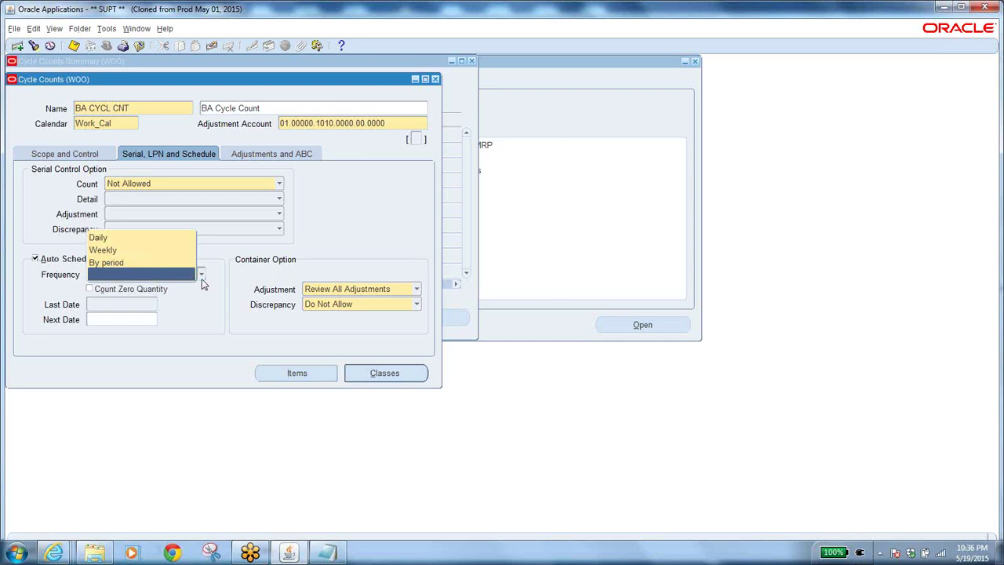
{"action": "left_click", "coordinate": [122, 265]}
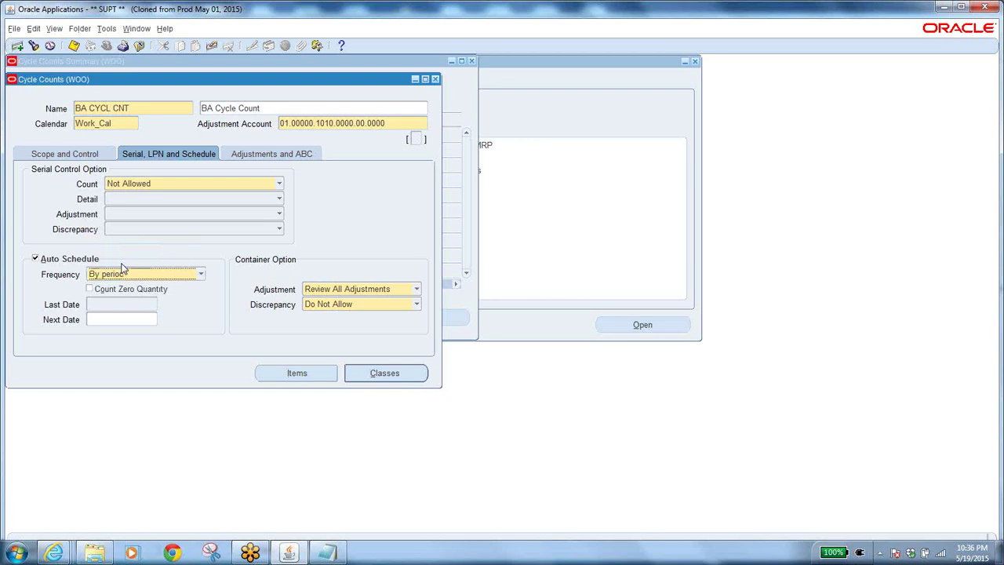
{"action": "left_click", "coordinate": [89, 290]}
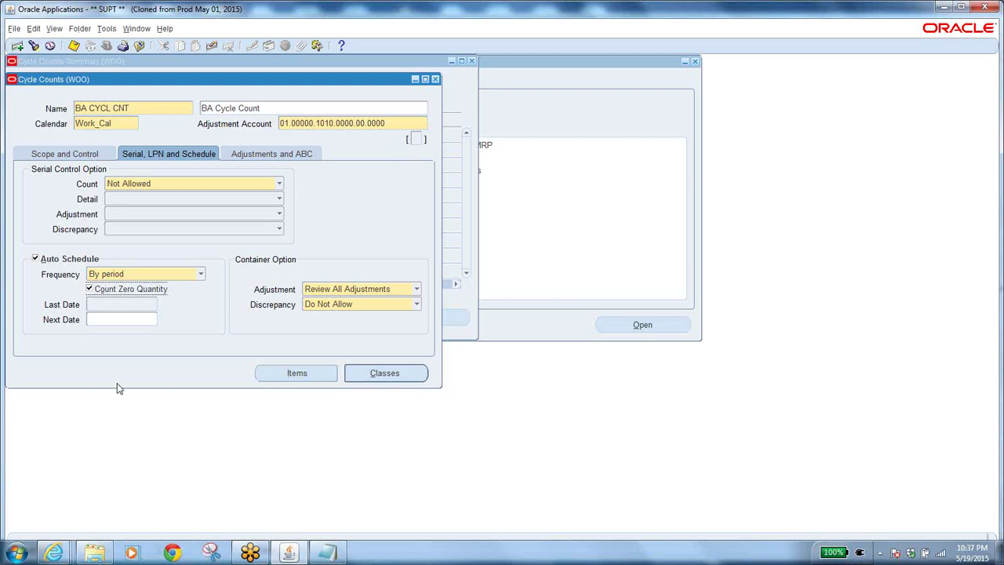
Examine the available choices for the container adjustment and discrepancy options of the cycle count
{"action": "left_click", "coordinate": [98, 318]}
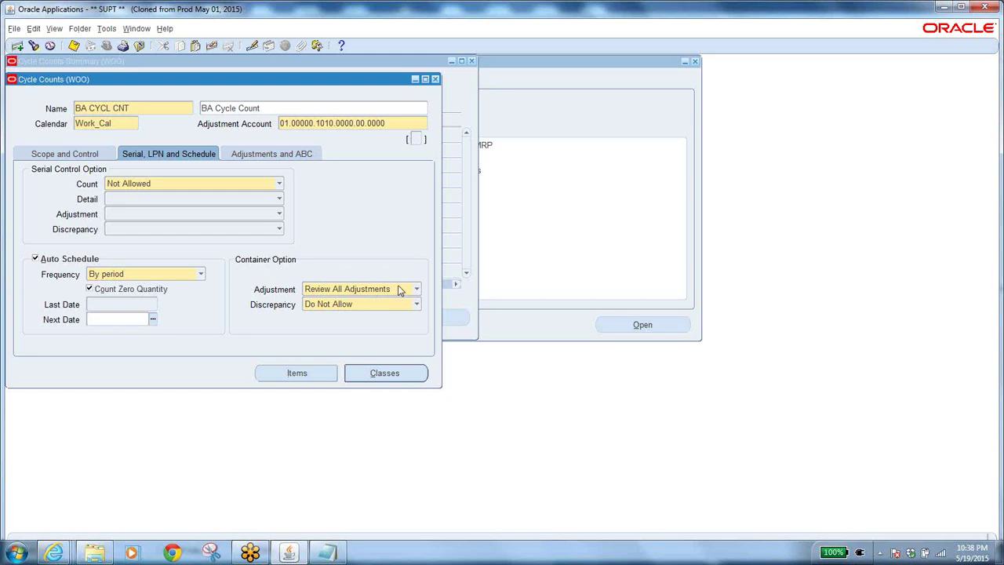
{"action": "left_click", "coordinate": [363, 308]}
{"action": "left_click", "coordinate": [363, 308]}
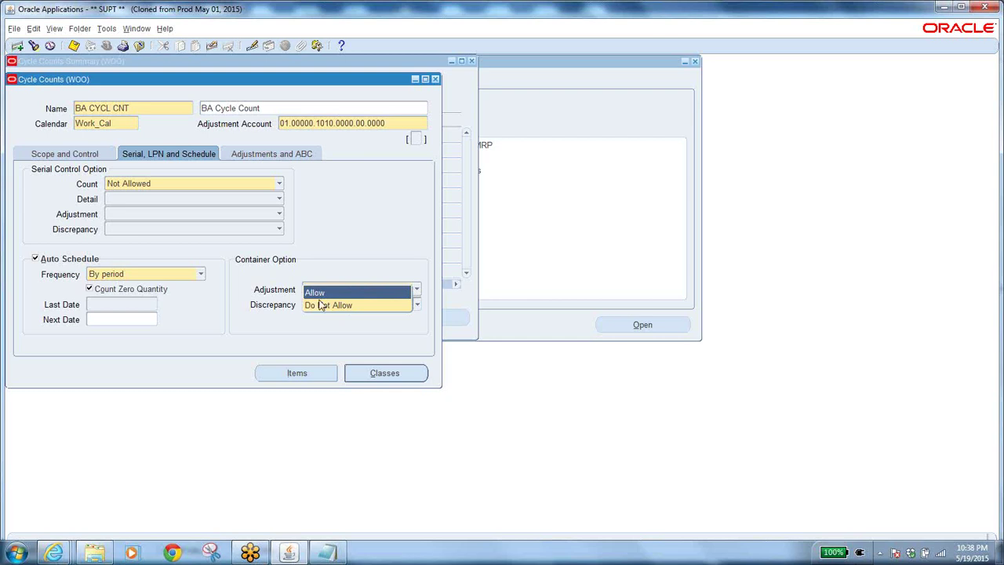
{"action": "left_click", "coordinate": [271, 316]}
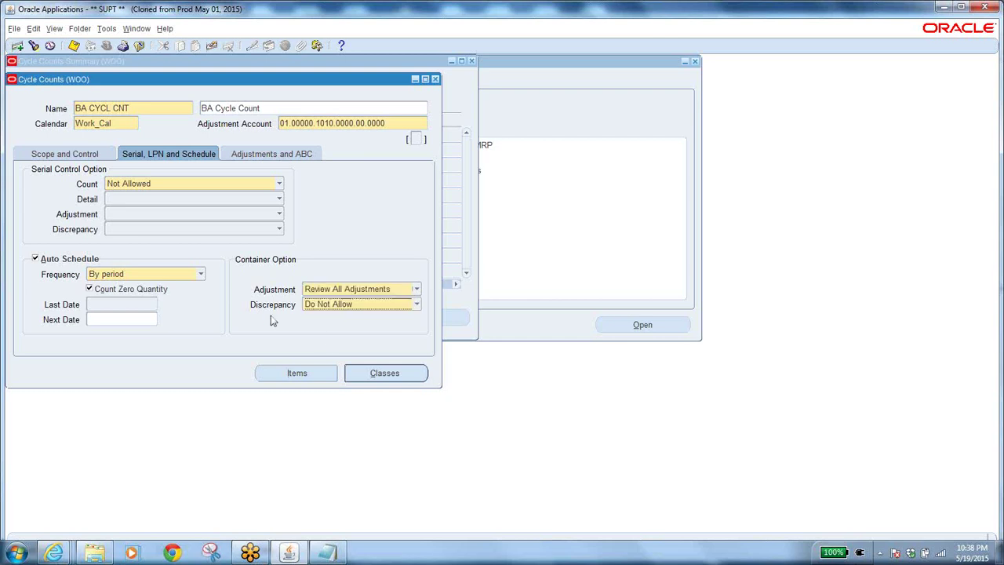
{"action": "left_click", "coordinate": [366, 312]}
{"action": "left_click", "coordinate": [331, 294]}
{"action": "left_click", "coordinate": [327, 308]}
{"action": "left_click", "coordinate": [327, 317]}
Set the cycle count's adjustment approval requirement to Always
{"action": "left_click", "coordinate": [271, 154]}
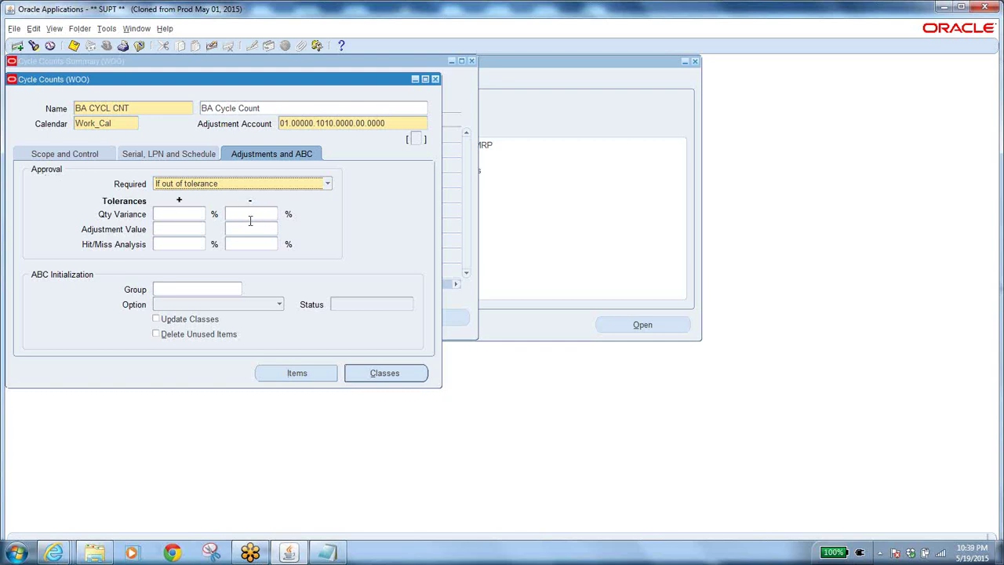
{"action": "left_click", "coordinate": [271, 183]}
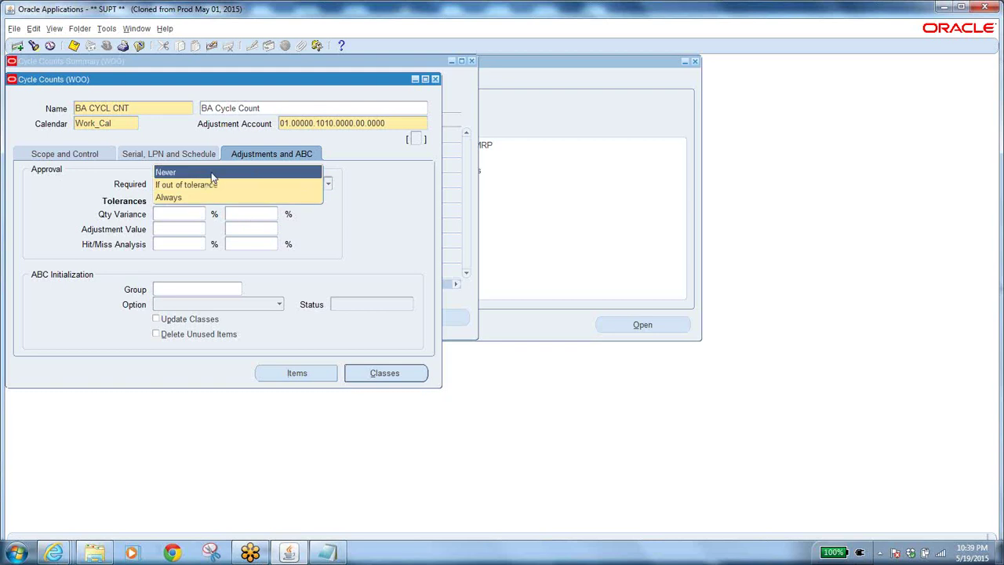
{"action": "left_click", "coordinate": [195, 198]}
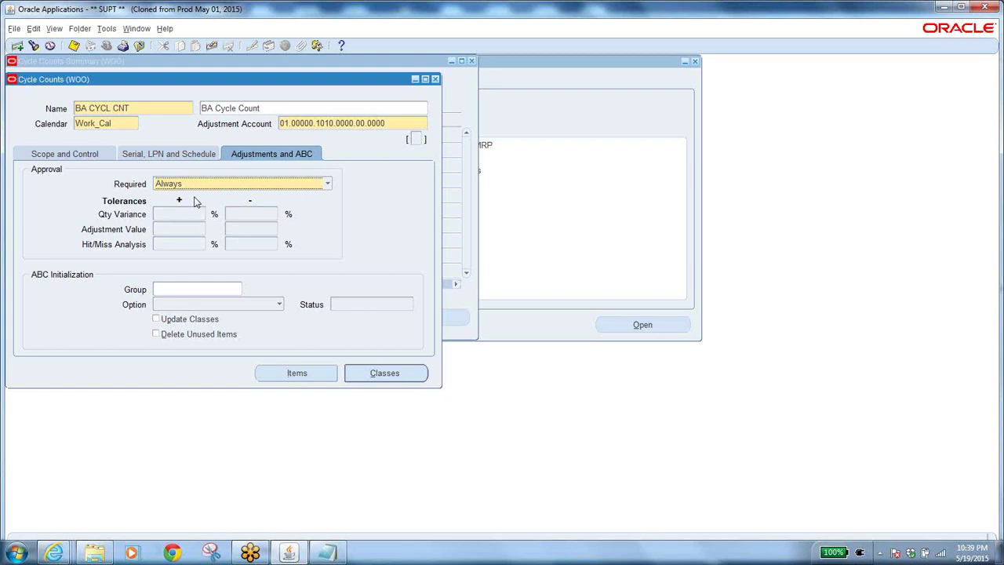
Assign the ABC group BA ABC Compile-GRP to the cycle count and set its initialization option to (Re)initialize
{"action": "left_click", "coordinate": [180, 288]}
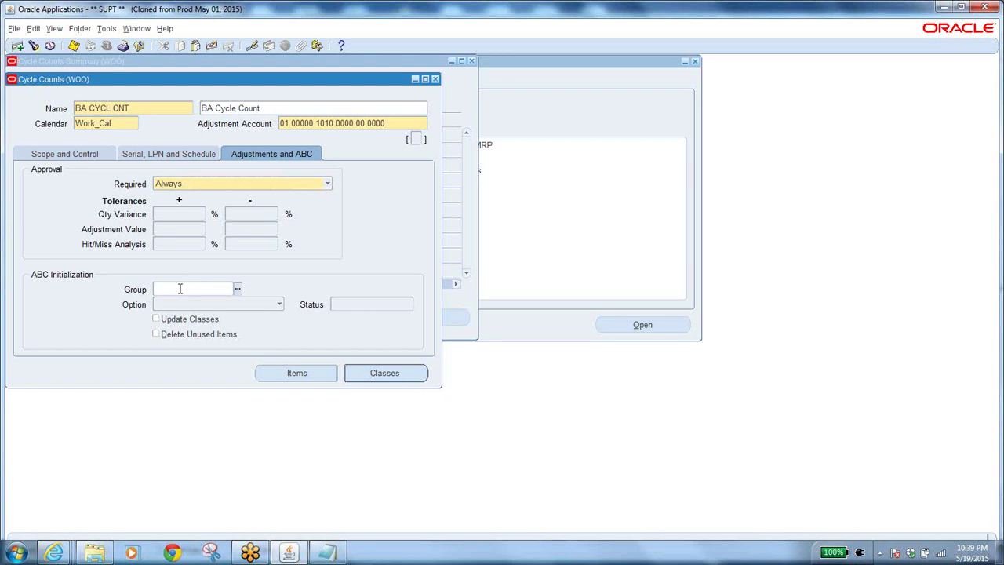
{"action": "type", "text": "BA ABC Compile GRP"}
{"action": "key", "text": "Tab"}
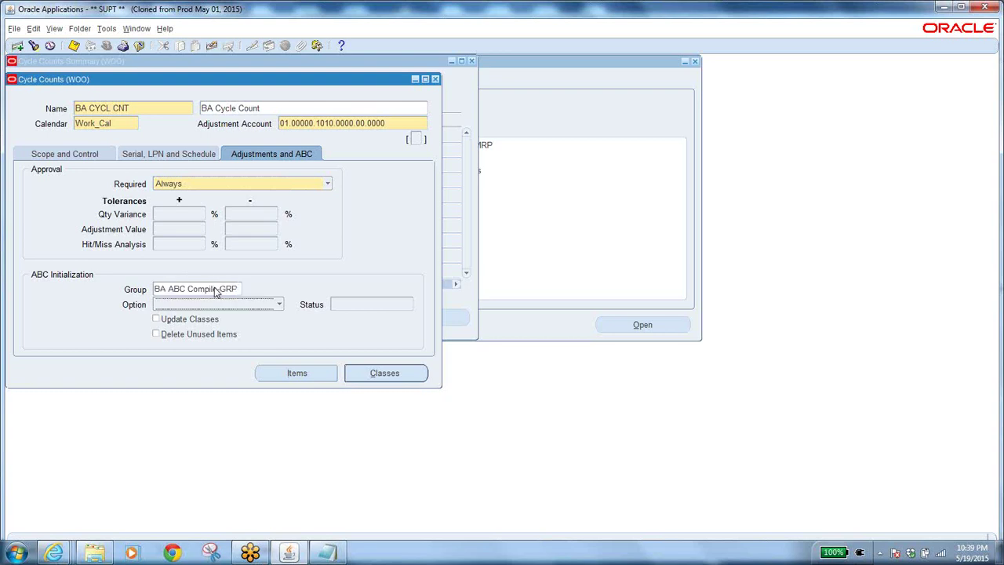
{"action": "left_click", "coordinate": [279, 306]}
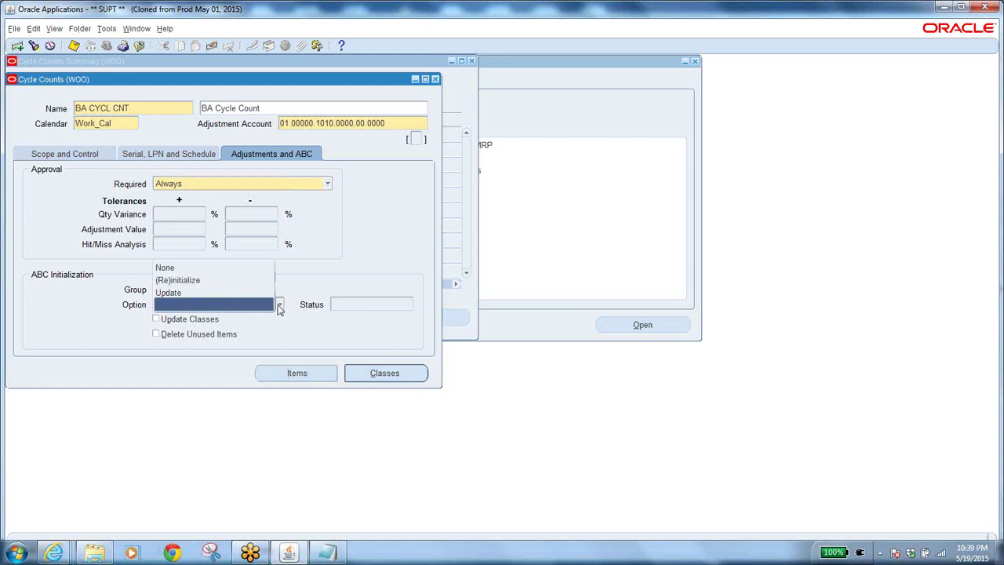
{"action": "left_click", "coordinate": [214, 283]}
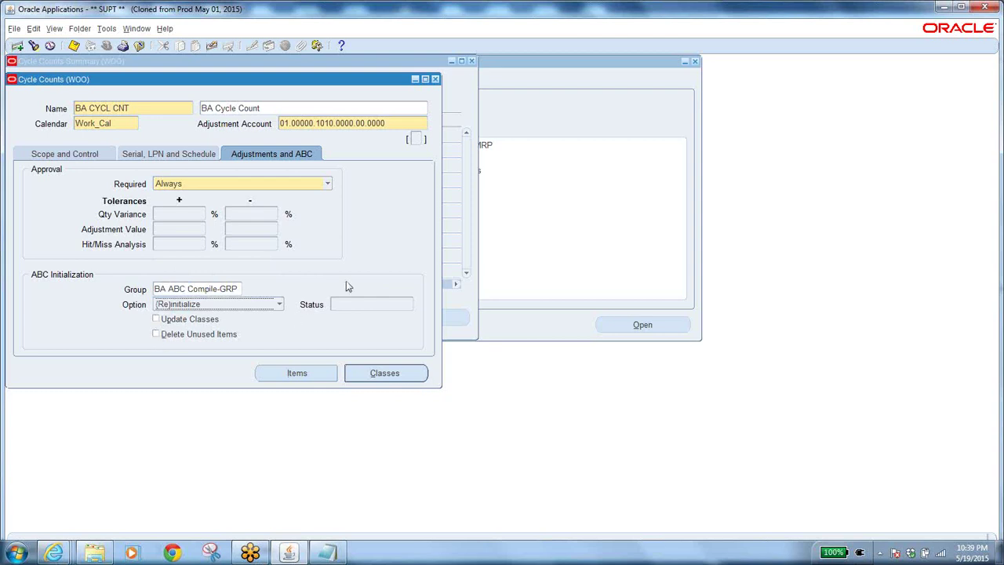
{"action": "left_click", "coordinate": [155, 320]}
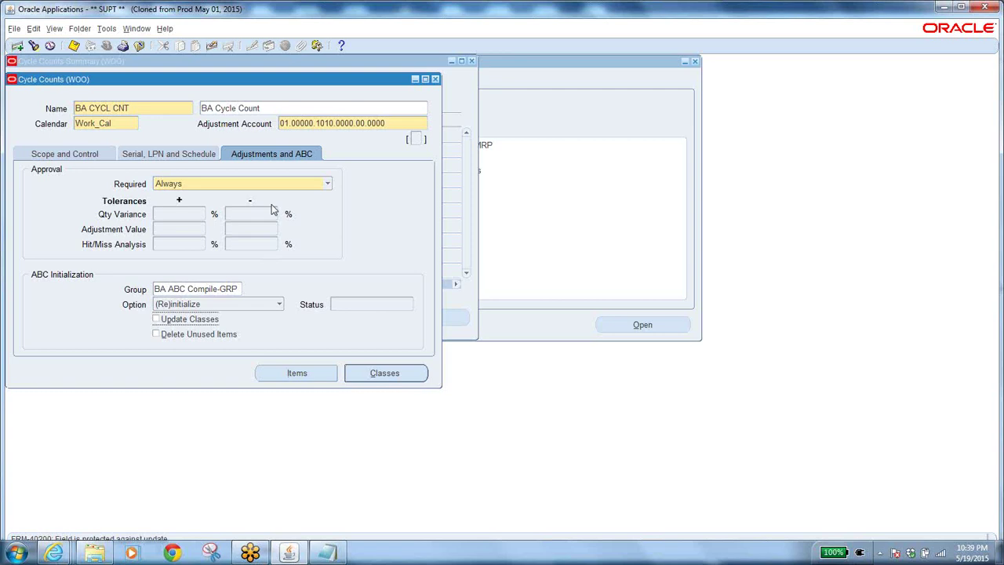
Copy the cycle count name BA CYCL CNT below the last entry of the classes trails note in Notepad, and return to Oracle Applications
{"action": "left_click", "coordinate": [152, 109]}
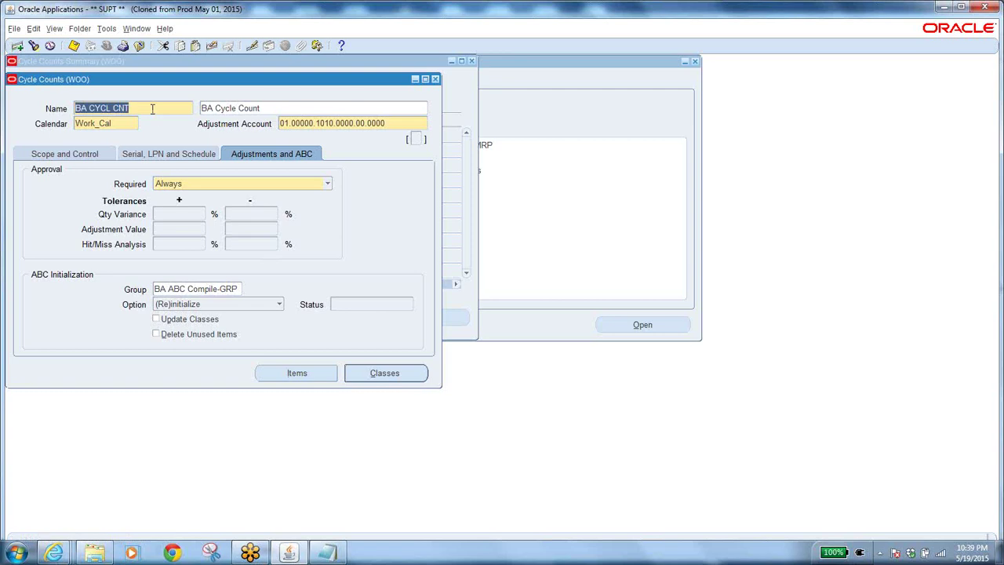
{"action": "left_click", "coordinate": [337, 554]}
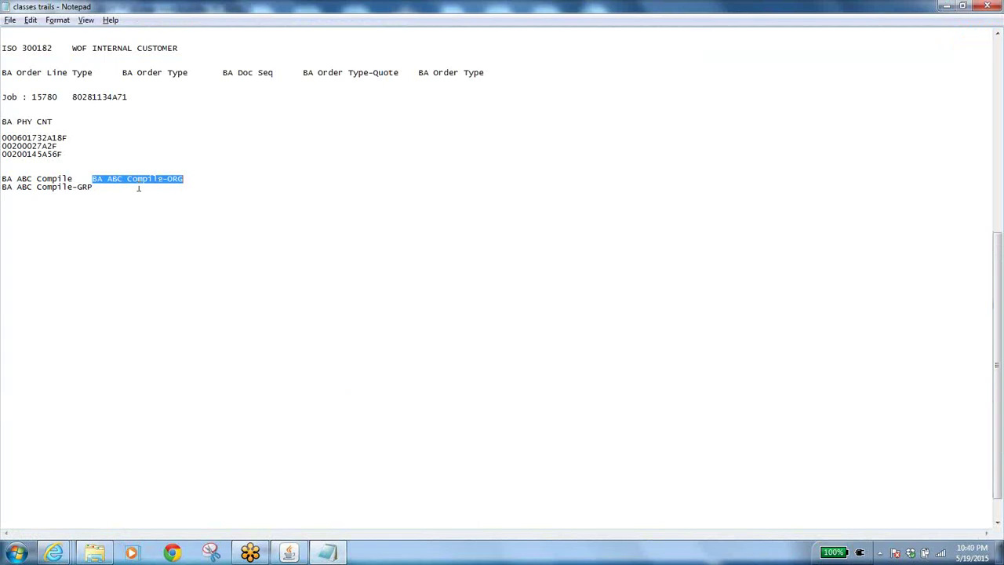
{"action": "left_click", "coordinate": [163, 192]}
{"action": "key", "text": "Return"}
{"action": "key", "text": "Return"}
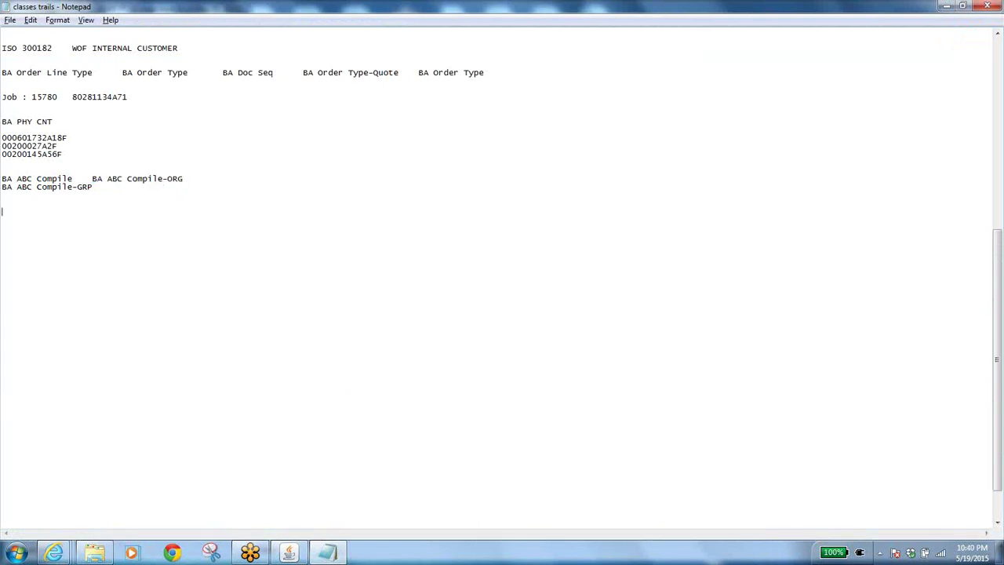
{"action": "type", "text": "BA CYCL CNT"}
{"action": "key", "text": "alt+Tab"}
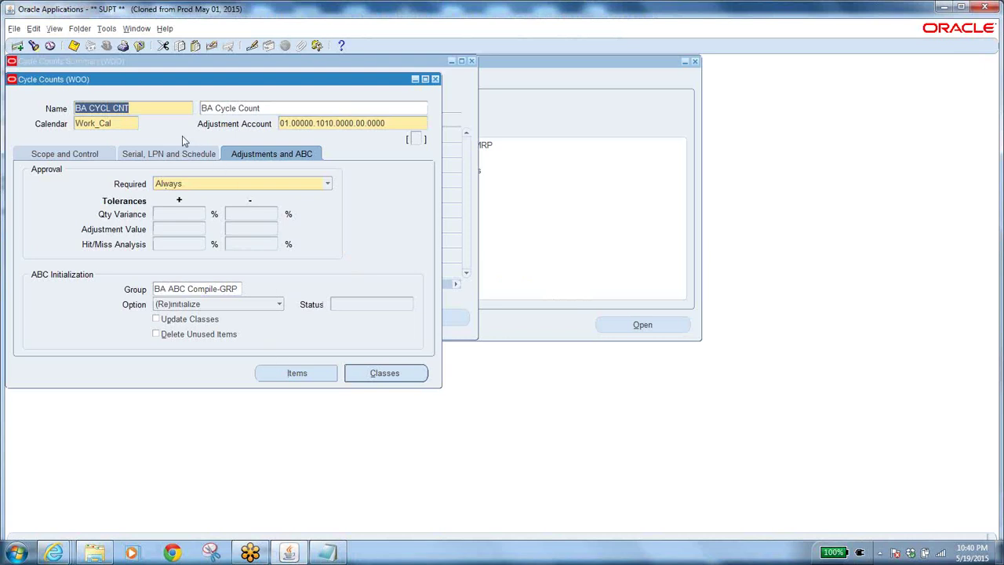
Save the cycle count definition, submitting the initialization request, and acknowledge the notices
{"action": "left_click", "coordinate": [73, 46]}
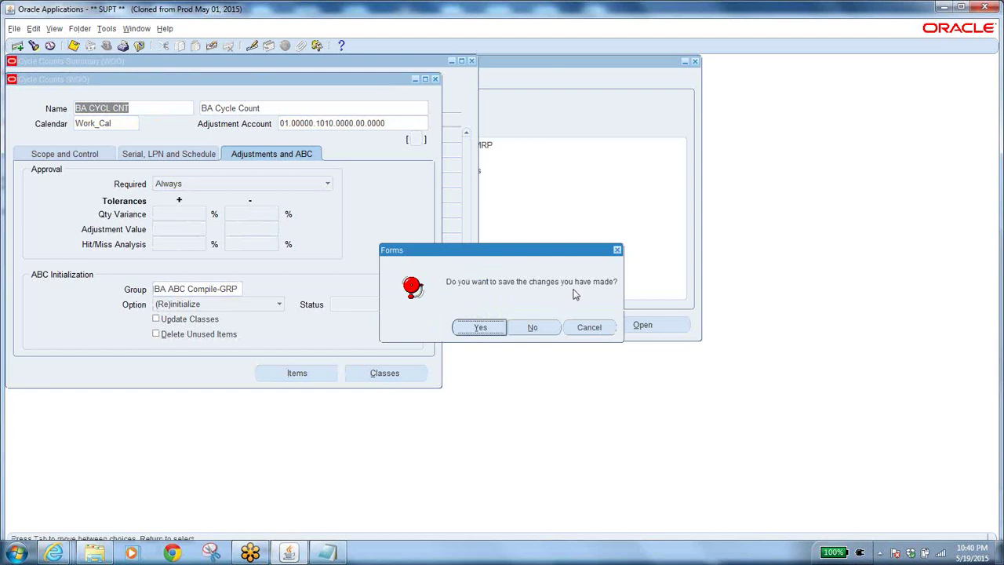
{"action": "left_click", "coordinate": [489, 327]}
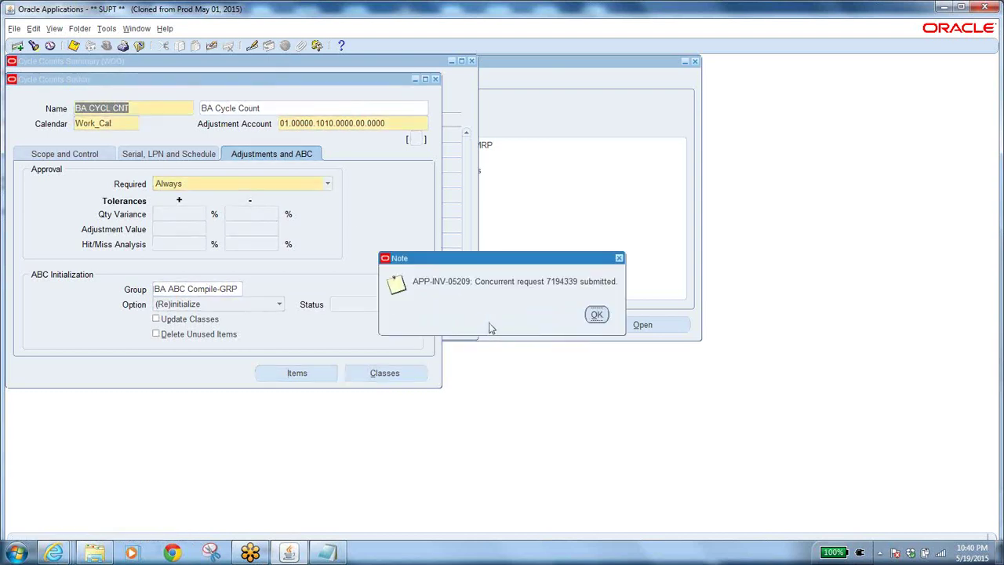
{"action": "left_click", "coordinate": [596, 314]}
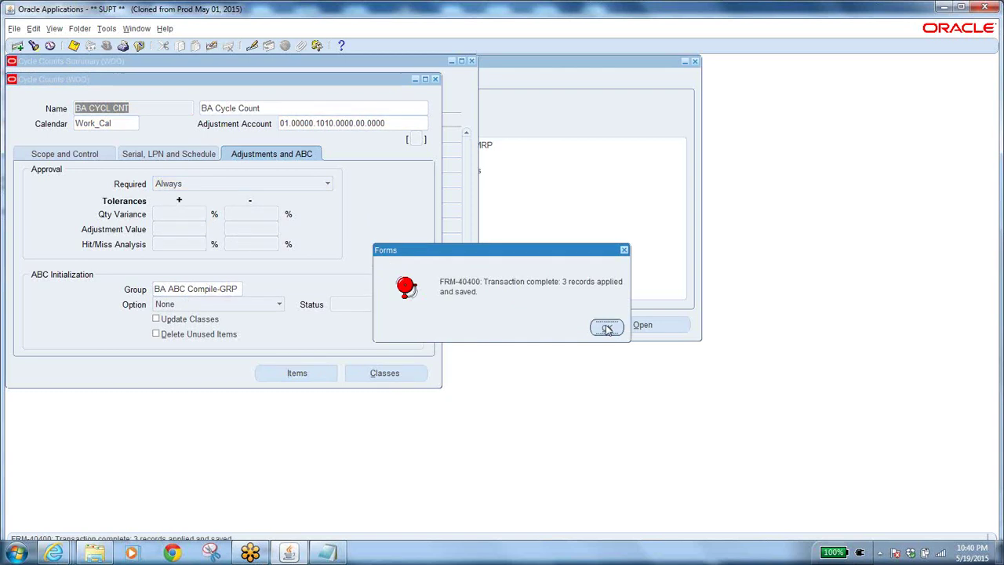
{"action": "left_click", "coordinate": [607, 328]}
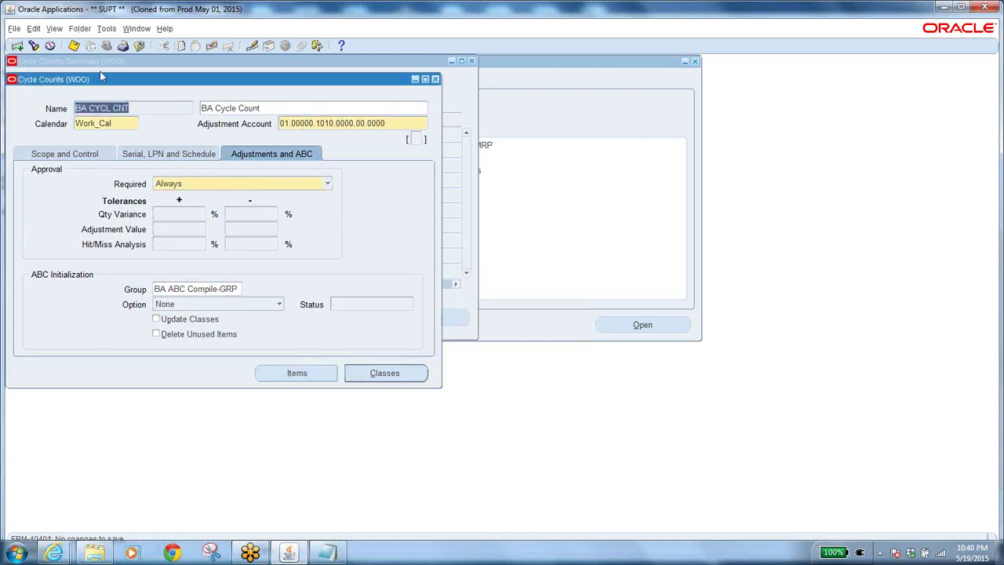
Find all own concurrent requests, check the Initialize cycle count items request and its output, and close the request list
{"action": "left_click", "coordinate": [54, 30]}
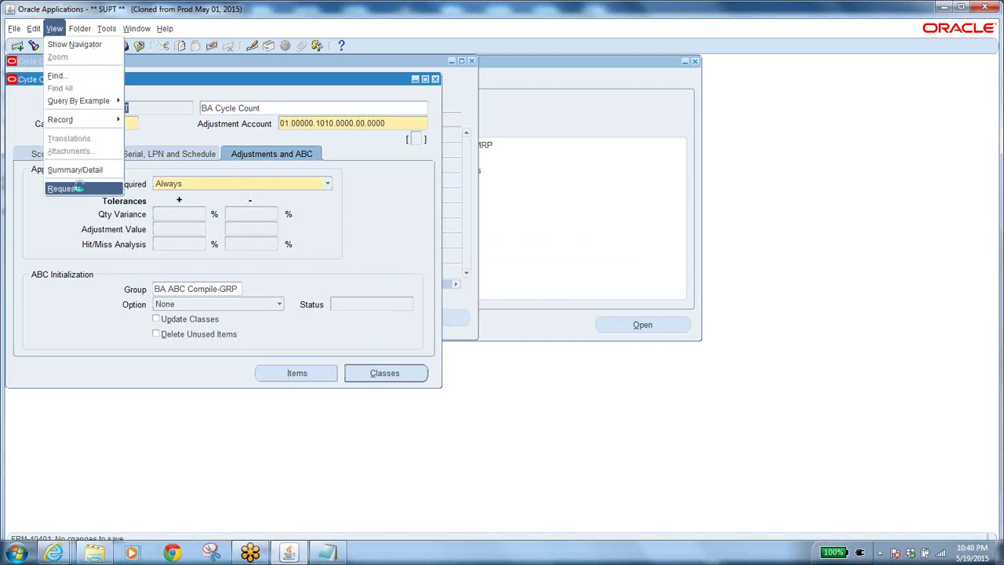
{"action": "left_click", "coordinate": [79, 189]}
{"action": "left_click", "coordinate": [380, 333]}
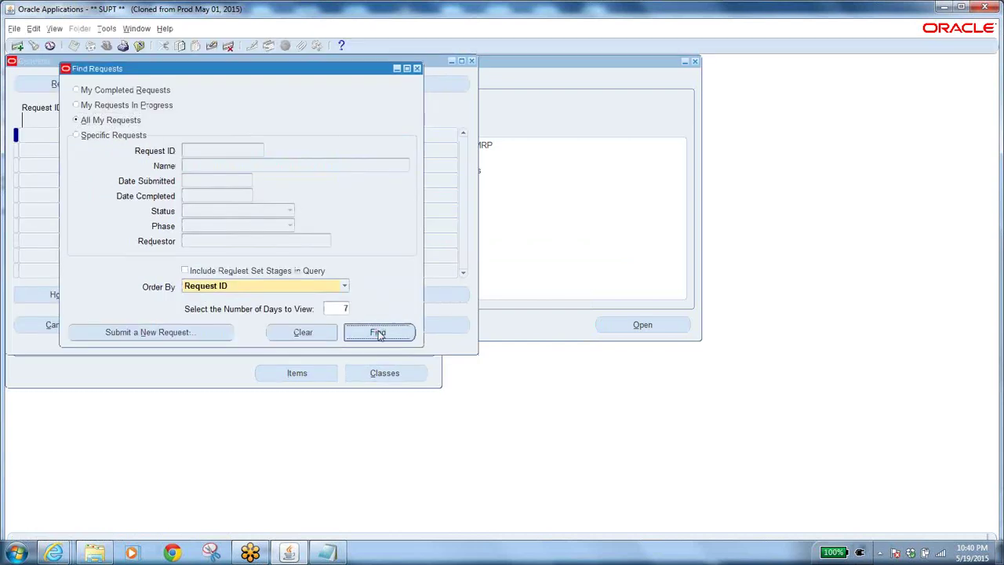
{"action": "left_click", "coordinate": [148, 137]}
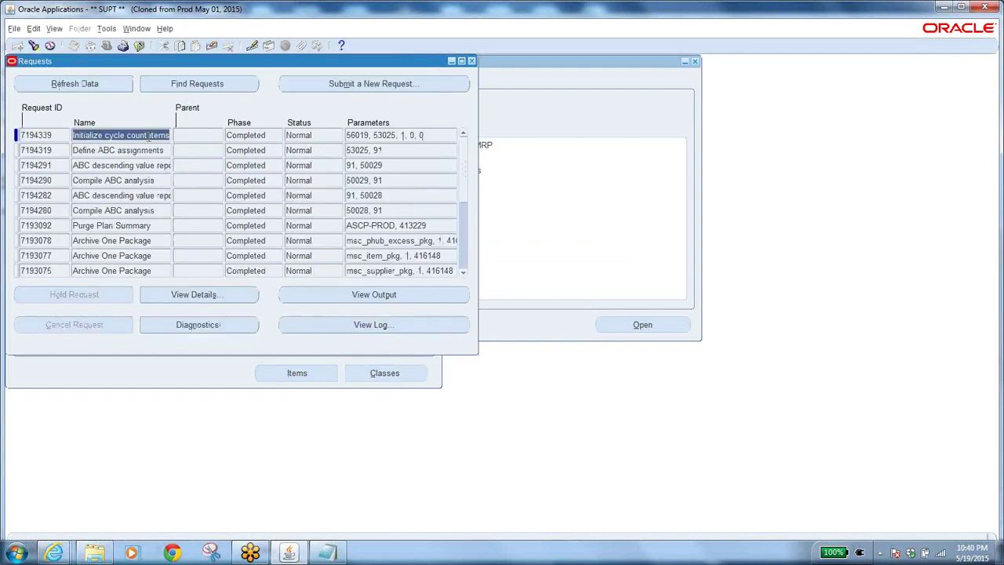
{"action": "left_click", "coordinate": [408, 299]}
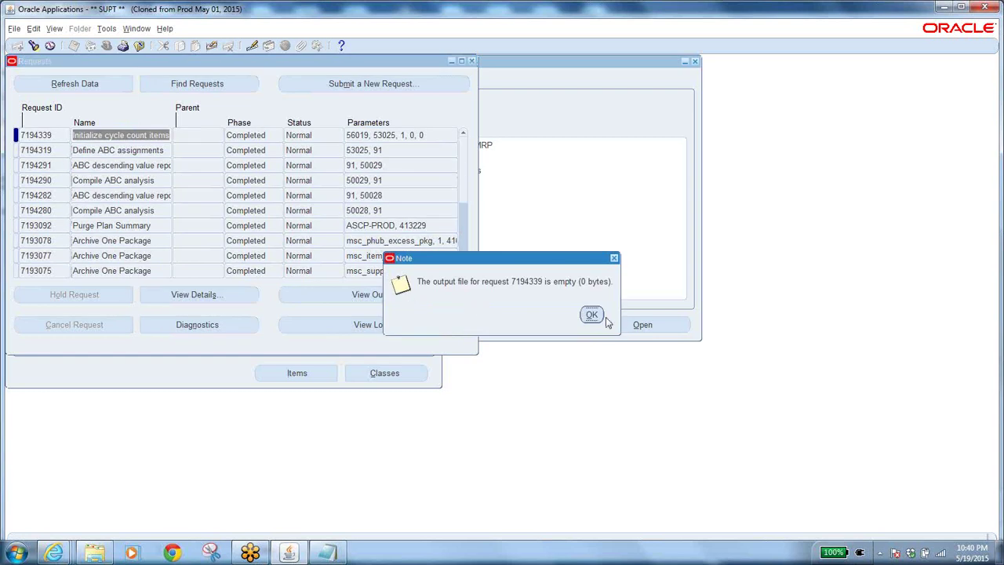
{"action": "left_click", "coordinate": [596, 316]}
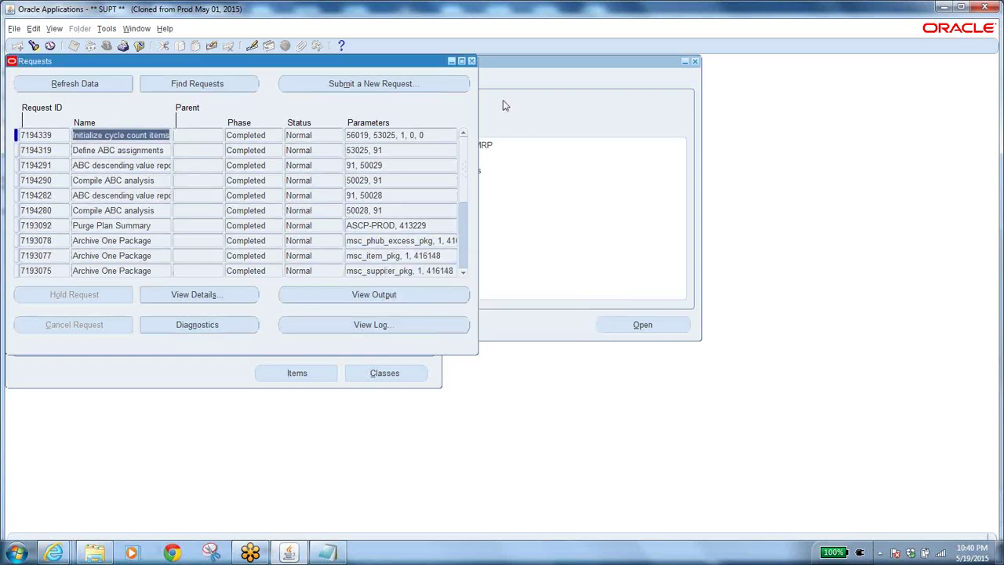
{"action": "left_click", "coordinate": [471, 61]}
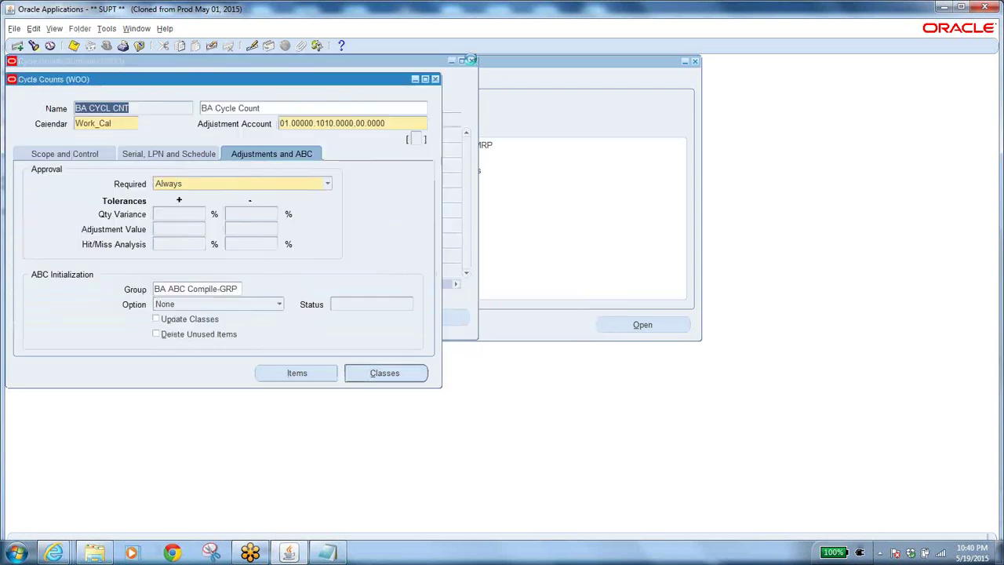
Review the cycle count's schedule and ABC initialization settings, and close the cycle count forms to return to the Navigator
{"action": "left_click", "coordinate": [193, 155]}
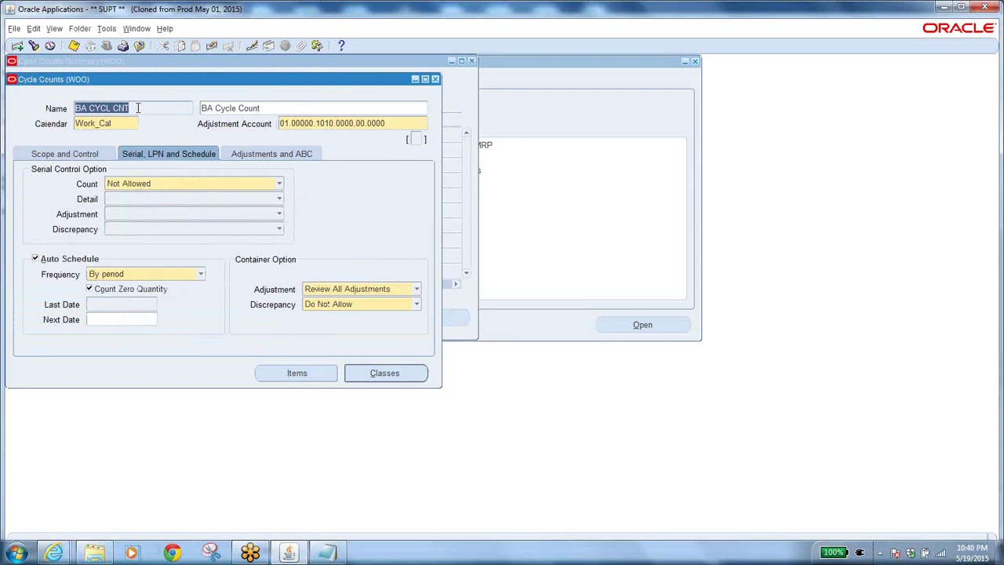
{"action": "left_click", "coordinate": [270, 156]}
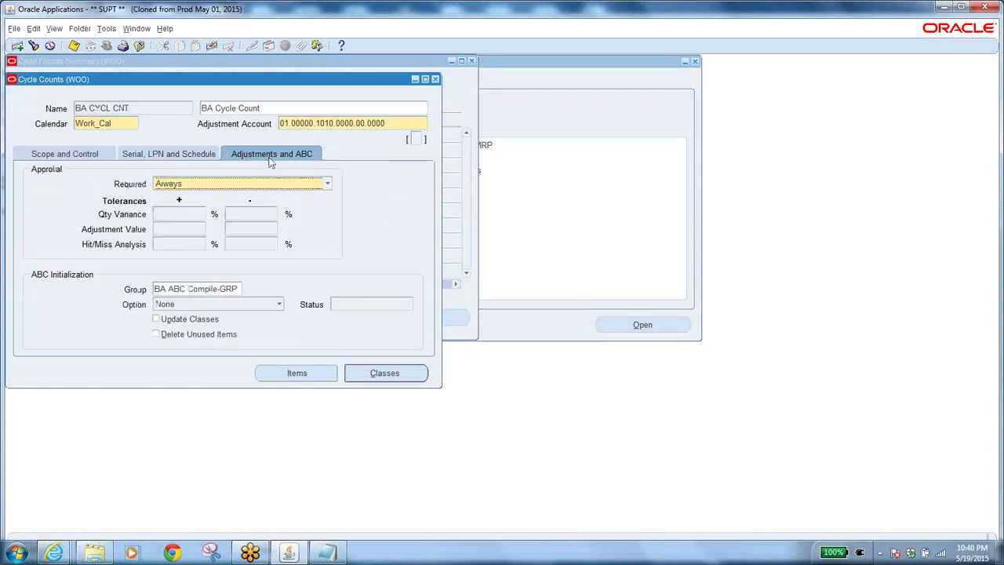
{"action": "left_click", "coordinate": [229, 289]}
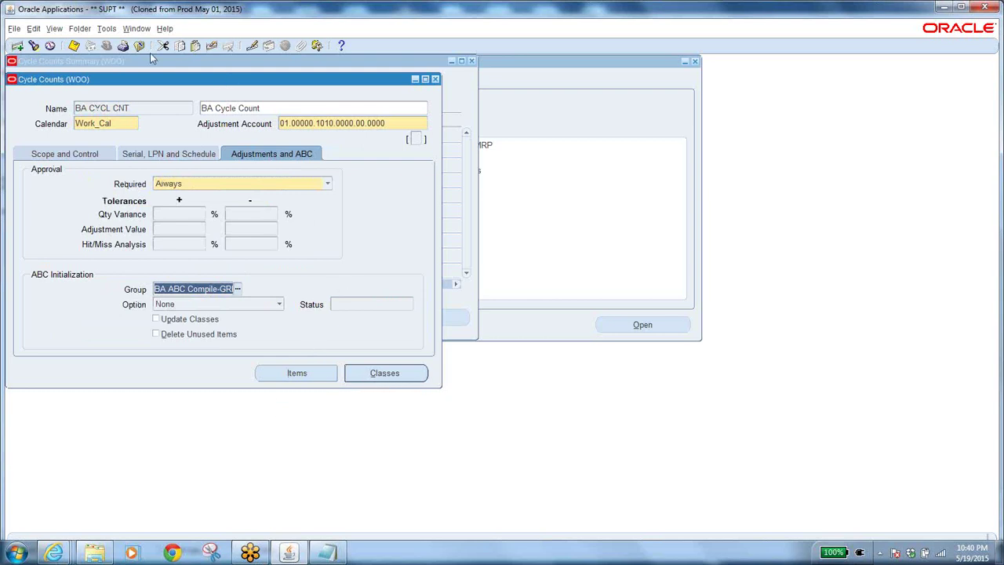
{"action": "left_click", "coordinate": [138, 110]}
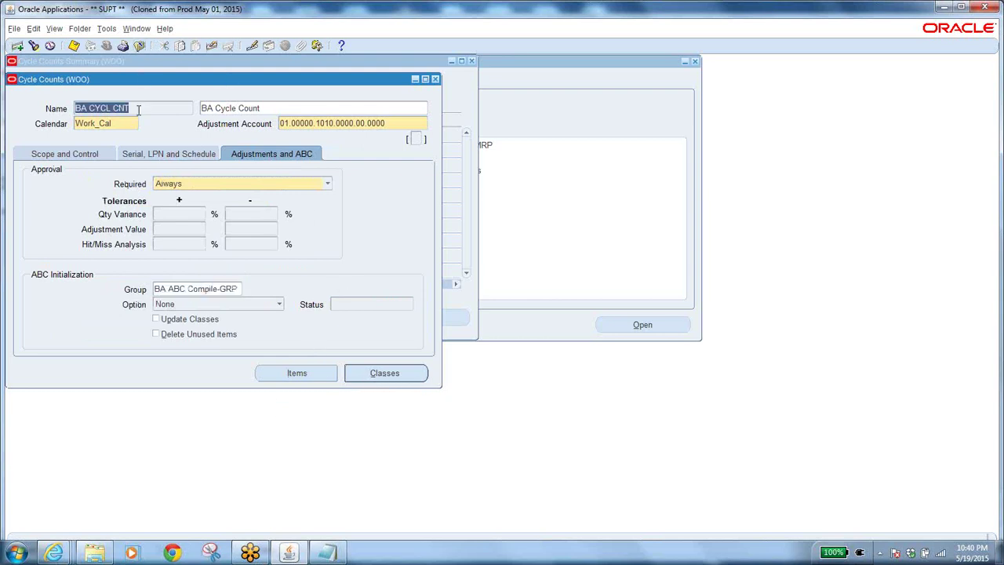
{"action": "left_click", "coordinate": [138, 46]}
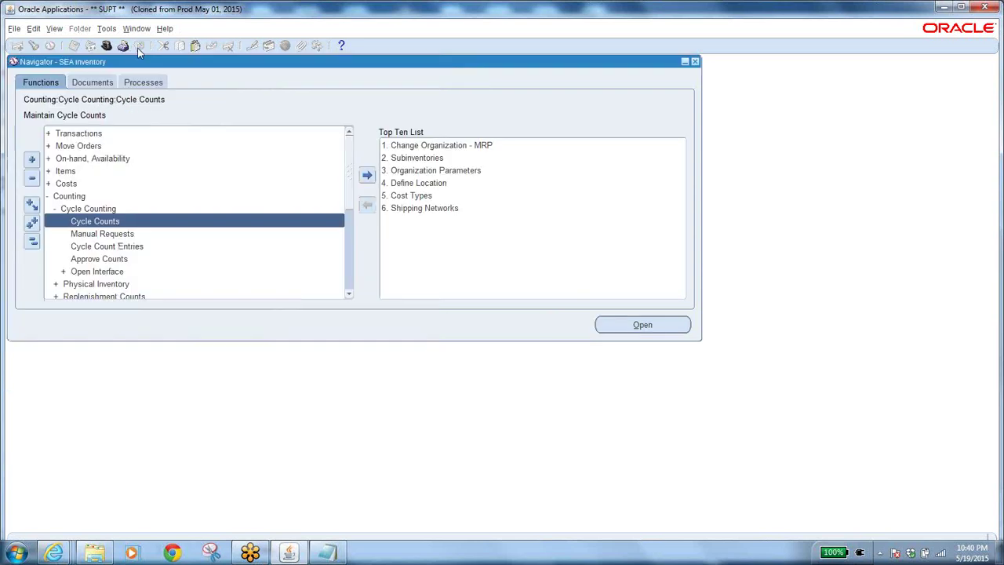
Reopen Cycle Counts, query BA CYCL CNT, and open its definition to check the ABC initialization status
{"action": "double_click", "coordinate": [114, 223]}
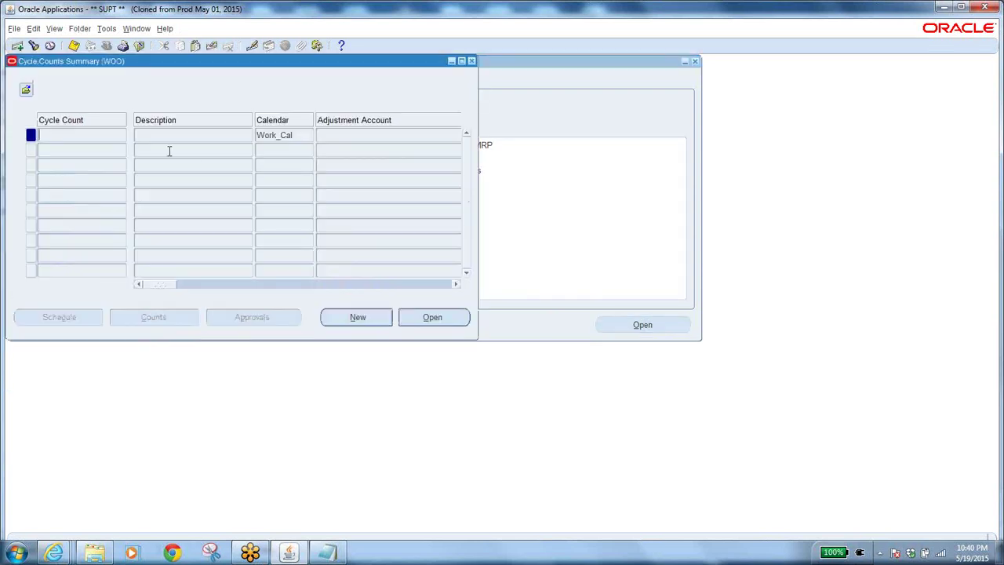
{"action": "key", "text": "F11"}
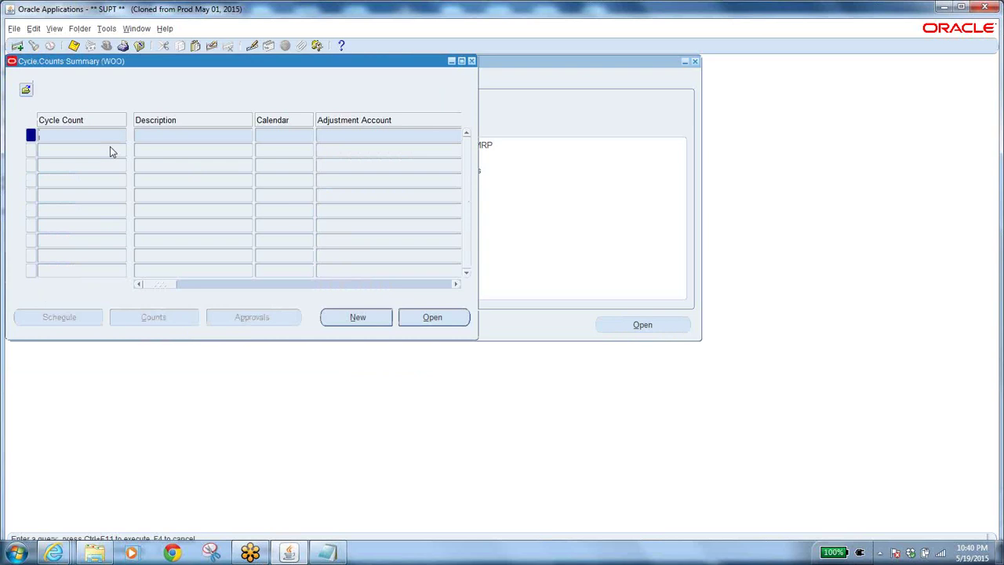
{"action": "type", "text": "BA CYCL CNT"}
{"action": "key", "text": "ctrl+F11"}
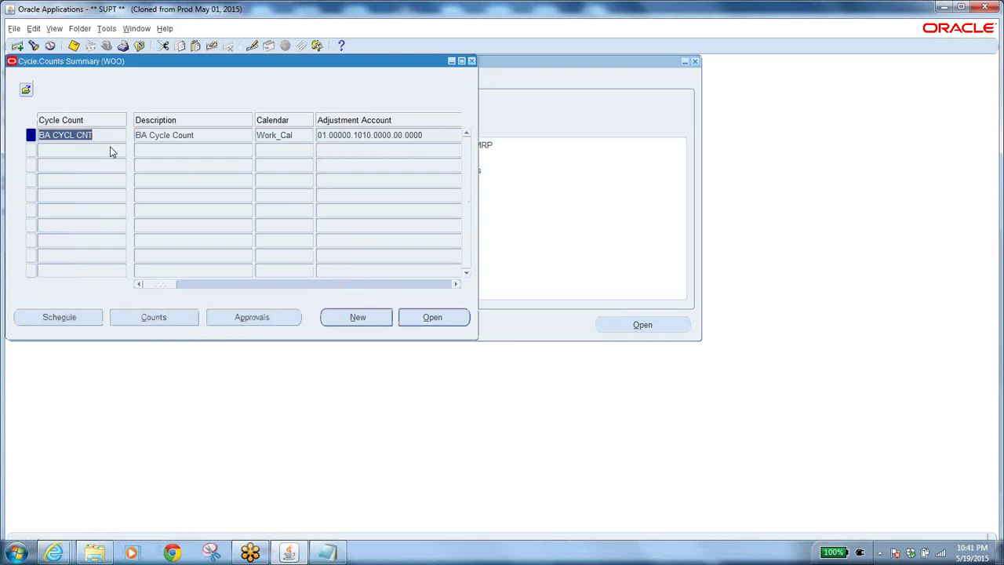
{"action": "left_click", "coordinate": [416, 318]}
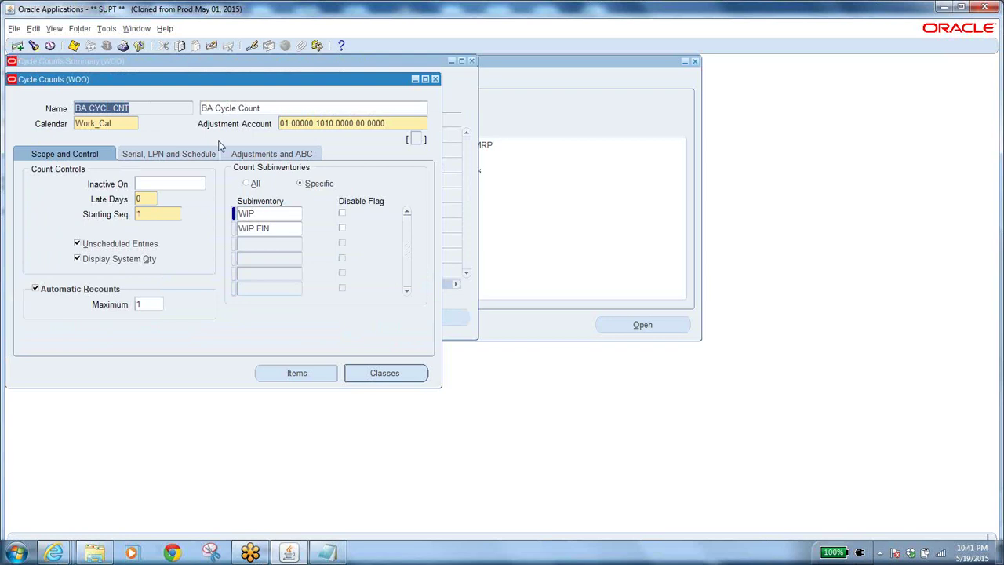
{"action": "left_click", "coordinate": [261, 157]}
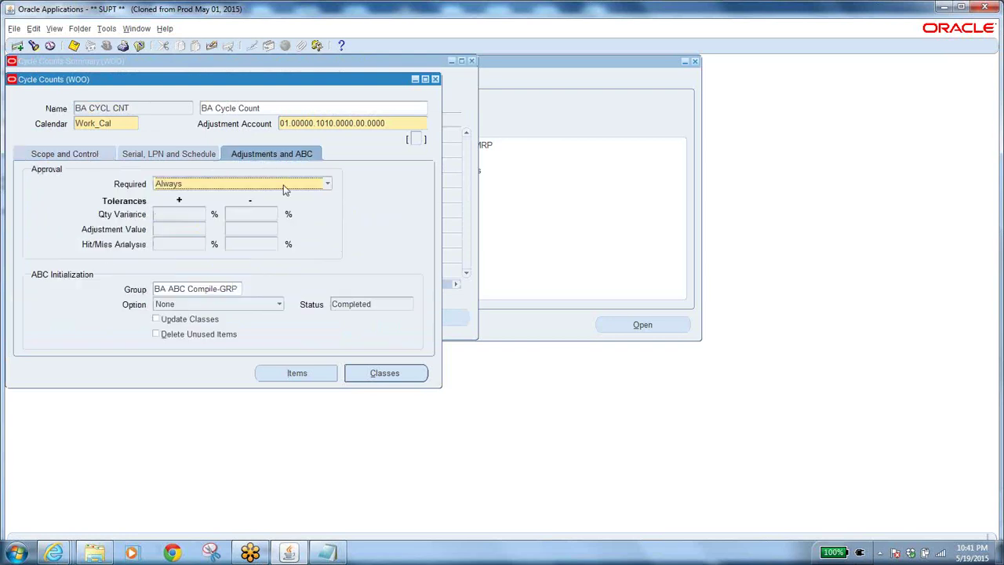
Set the cycle count classes' counts per year to 12, 8, 6 and 4 for classes 1 to 4, save, and close the classes form
{"action": "left_click", "coordinate": [380, 304]}
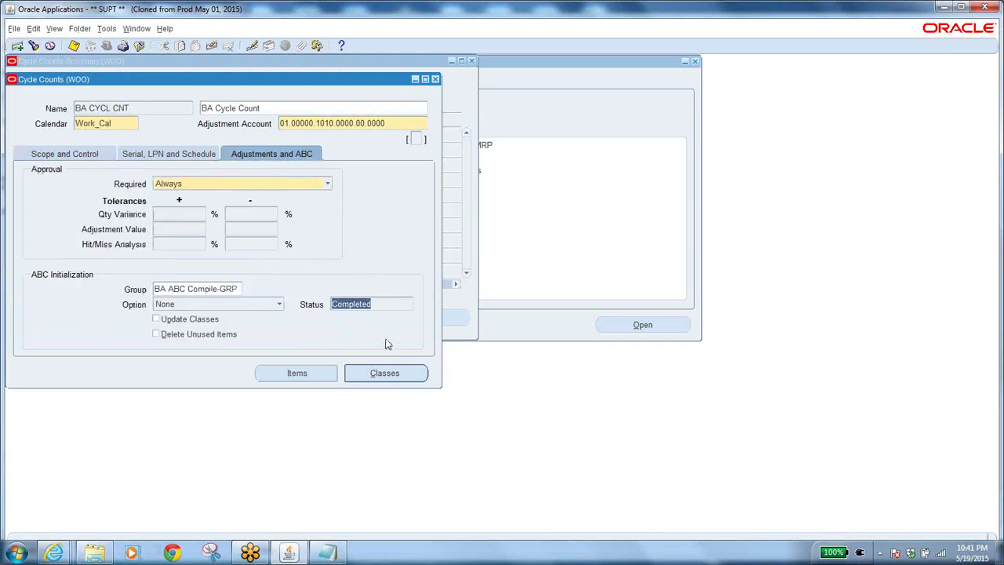
{"action": "left_click", "coordinate": [380, 374]}
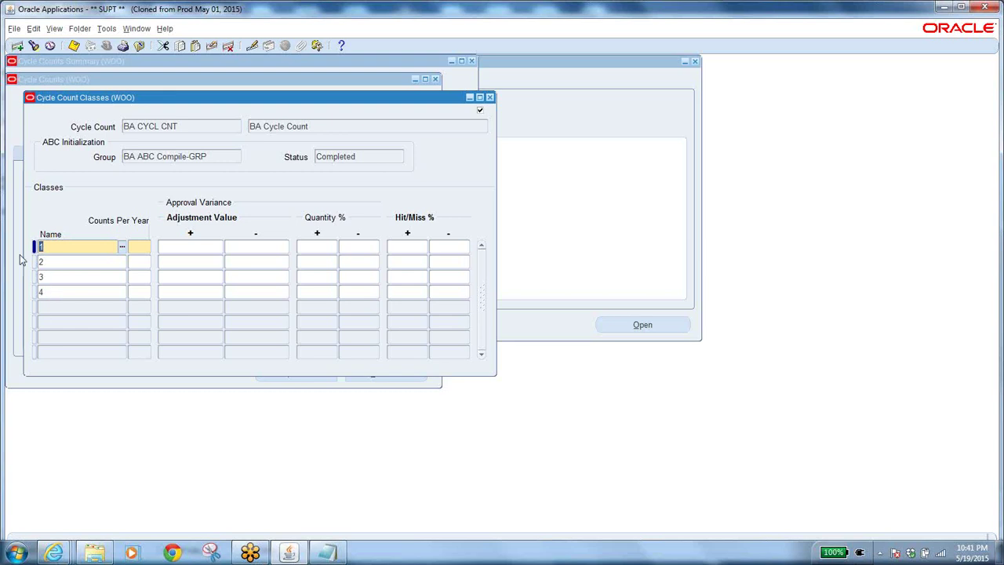
{"action": "left_click", "coordinate": [139, 249]}
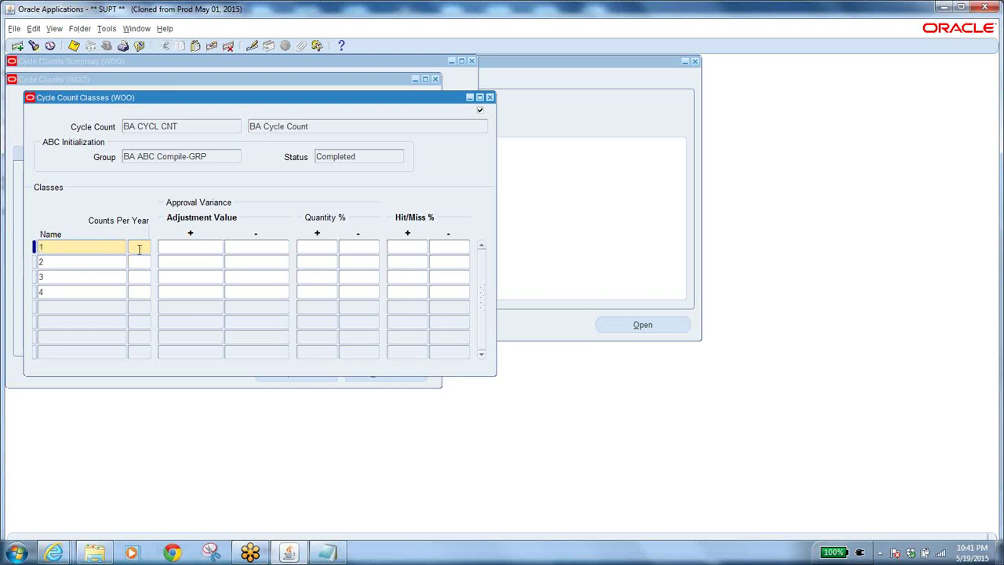
{"action": "type", "text": "12"}
{"action": "left_click", "coordinate": [144, 262]}
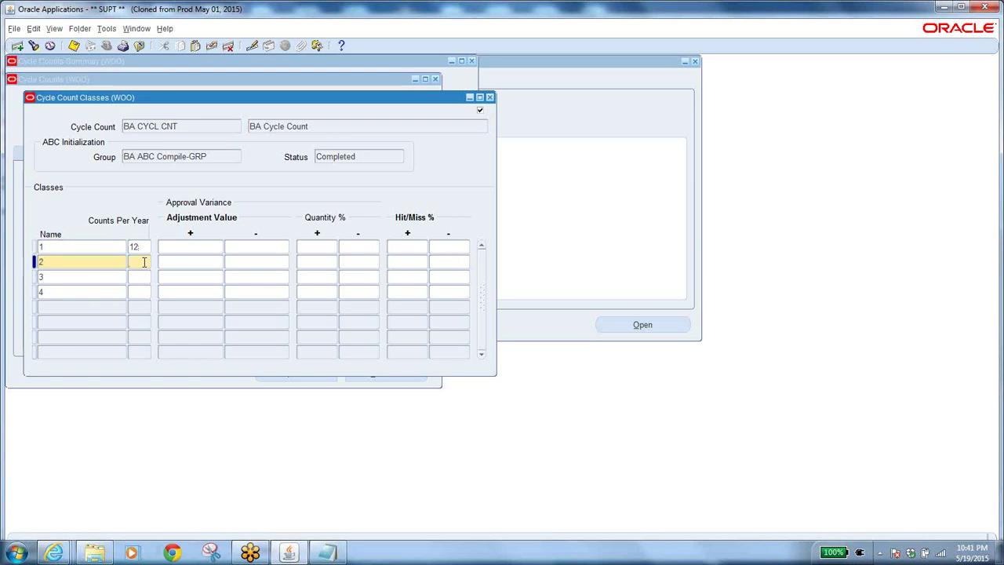
{"action": "type", "text": "8"}
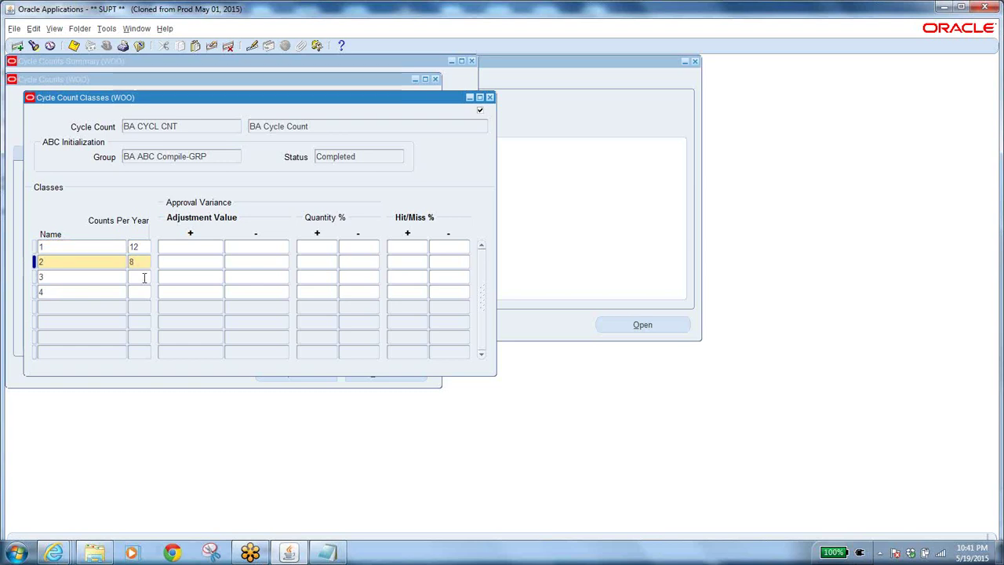
{"action": "left_click", "coordinate": [145, 278]}
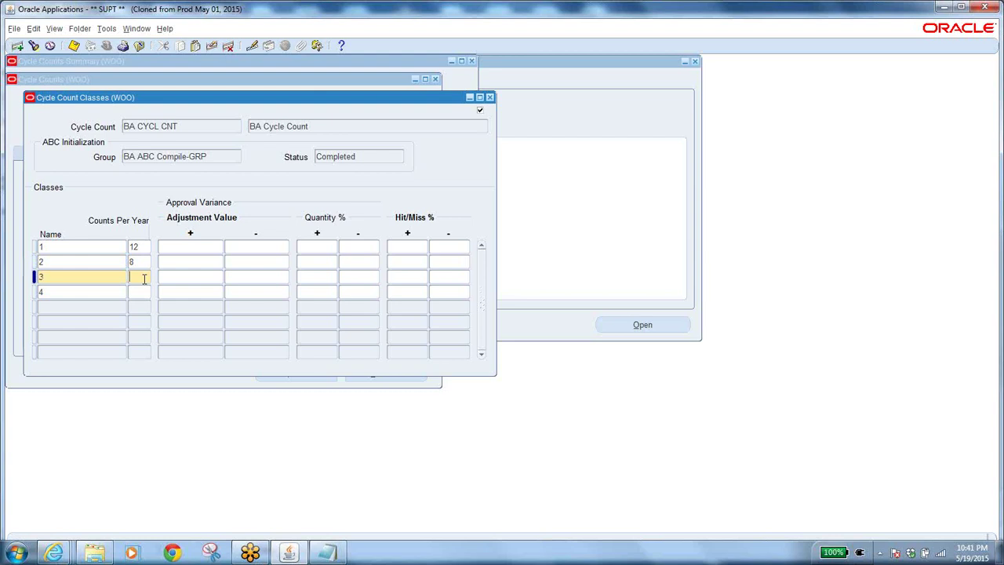
{"action": "type", "text": "6"}
{"action": "left_click", "coordinate": [142, 291]}
{"action": "type", "text": "4"}
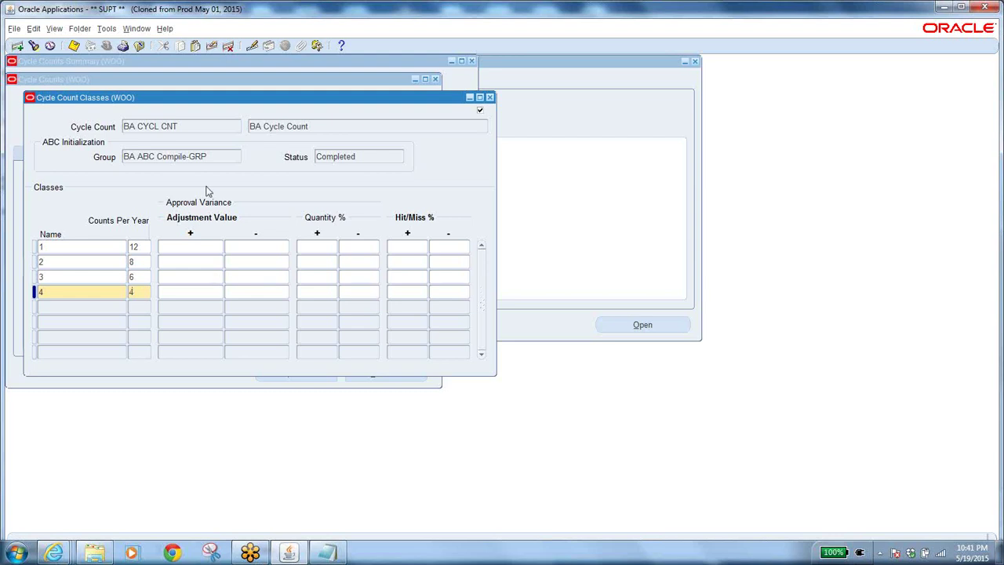
{"action": "left_click", "coordinate": [73, 45]}
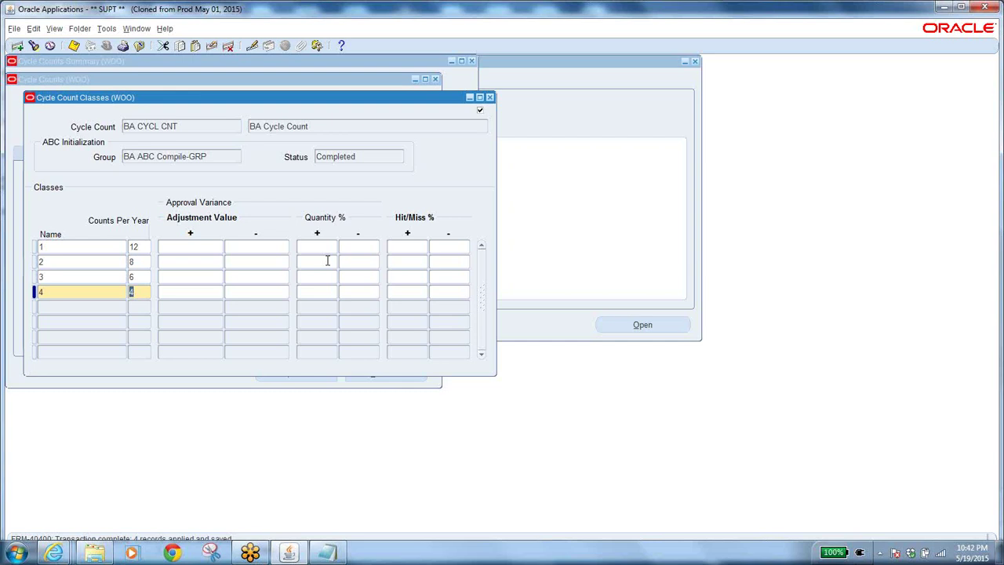
{"action": "left_click", "coordinate": [490, 98]}
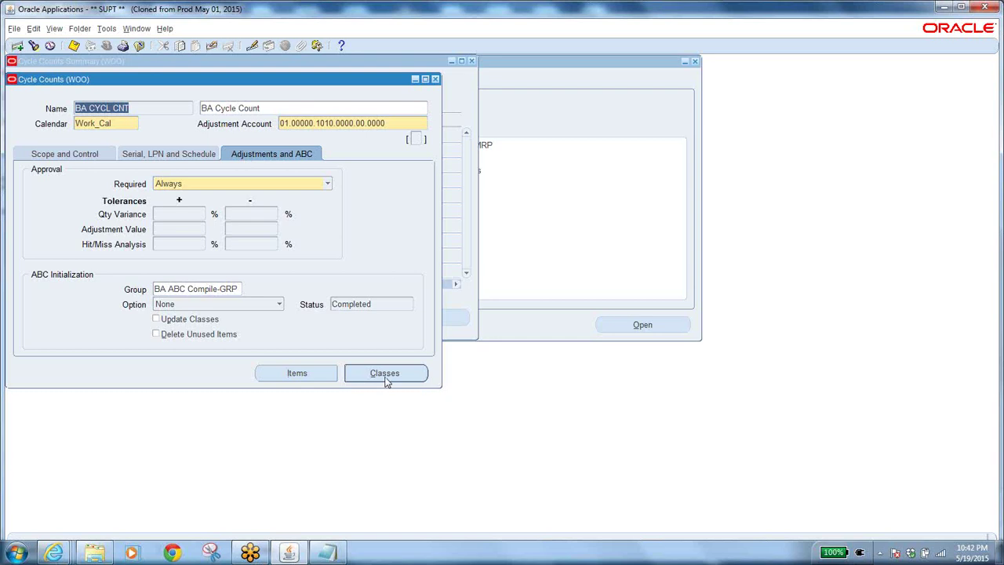
Browse the cycle count's items with their assigned classes, and close the cycle count forms to return to the Navigator
{"action": "left_click", "coordinate": [316, 375]}
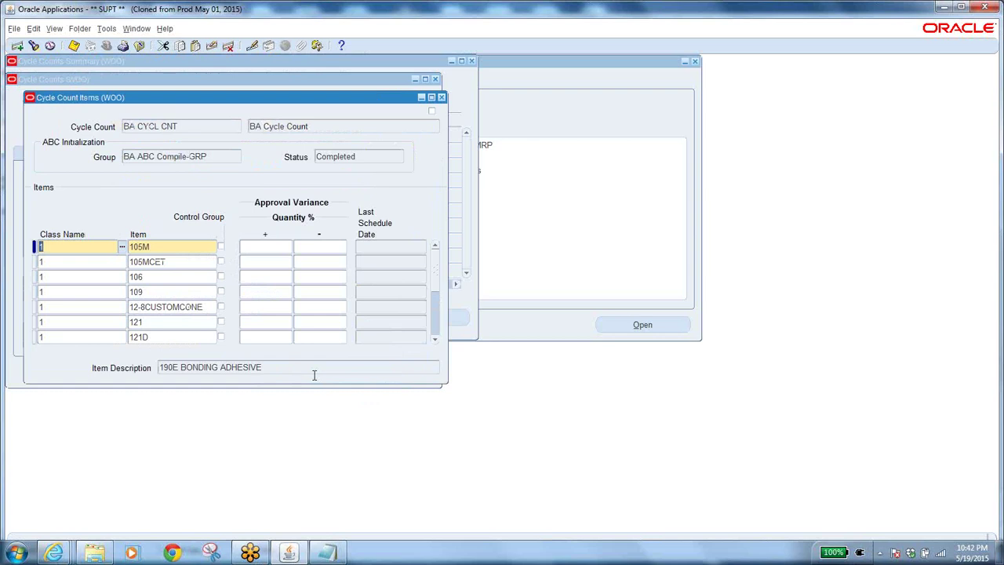
{"action": "left_click", "coordinate": [436, 328]}
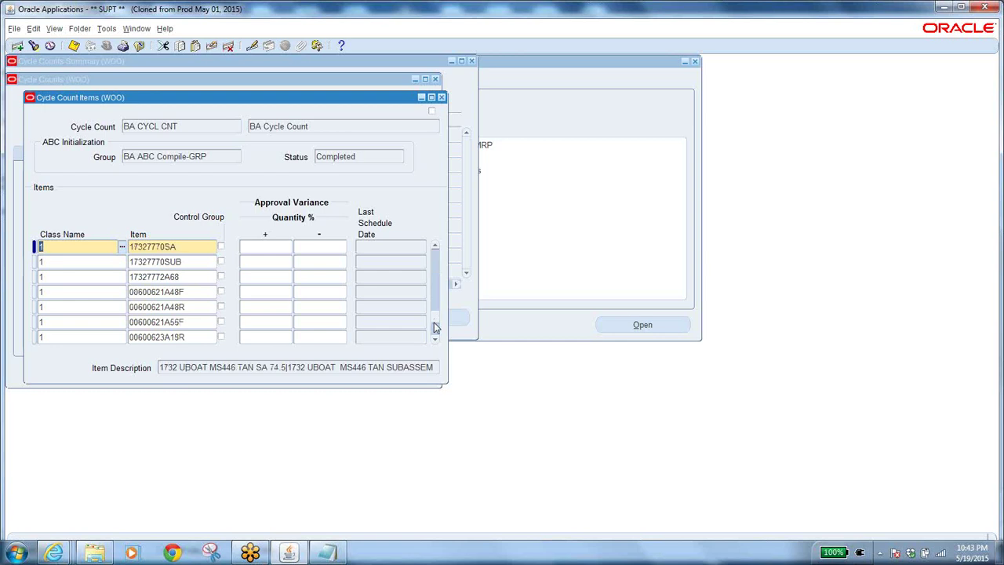
{"action": "left_click", "coordinate": [437, 328]}
{"action": "left_click", "coordinate": [439, 331]}
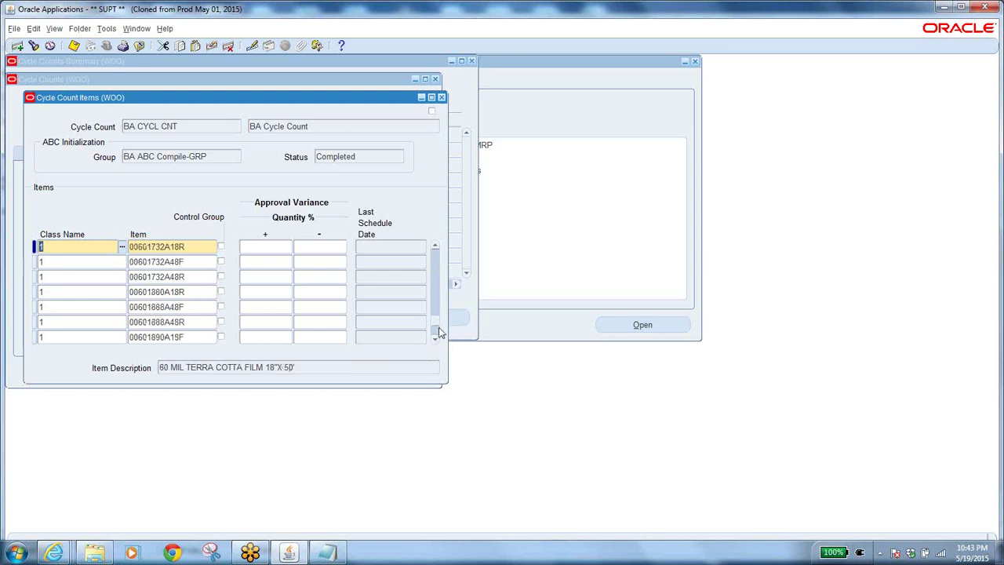
{"action": "left_click", "coordinate": [438, 334]}
{"action": "left_click", "coordinate": [437, 335]}
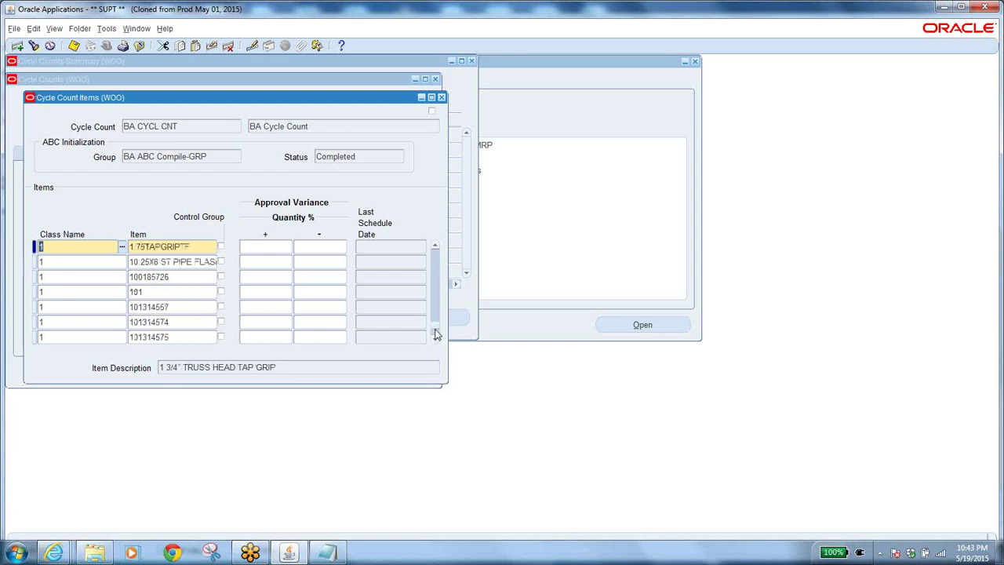
{"action": "left_click", "coordinate": [436, 337]}
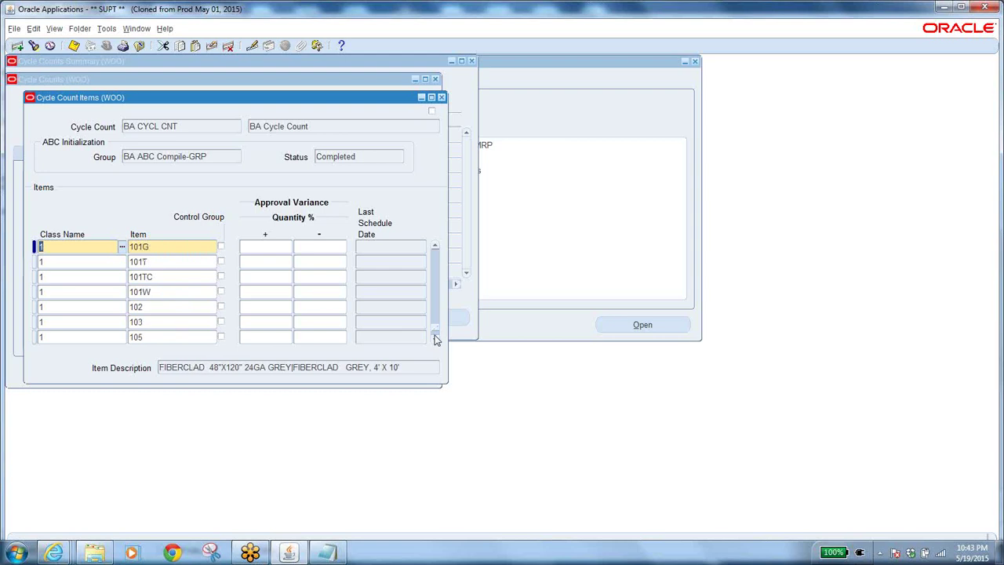
{"action": "left_click", "coordinate": [436, 337]}
{"action": "left_click", "coordinate": [436, 337]}
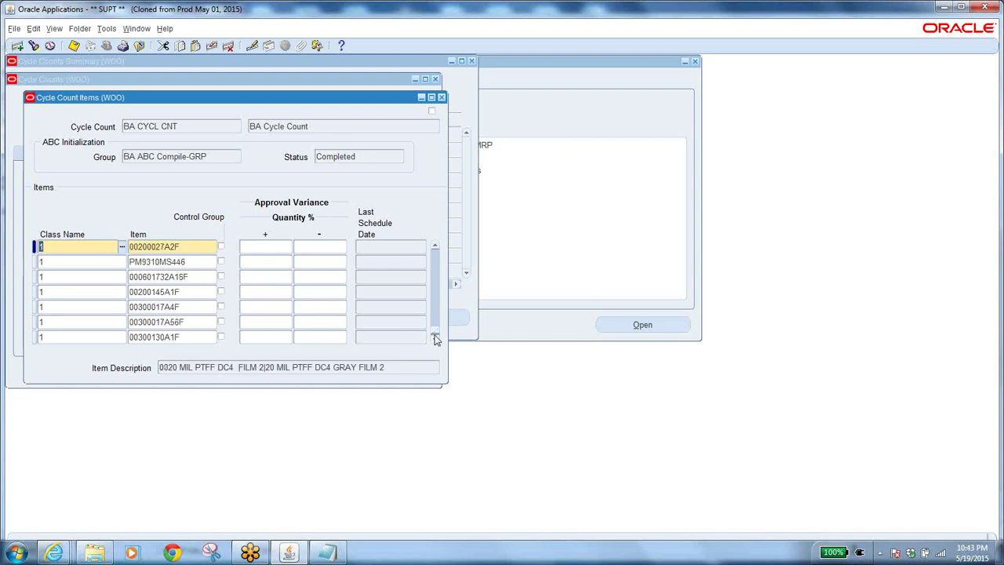
{"action": "left_click", "coordinate": [436, 337]}
{"action": "left_click", "coordinate": [436, 337]}
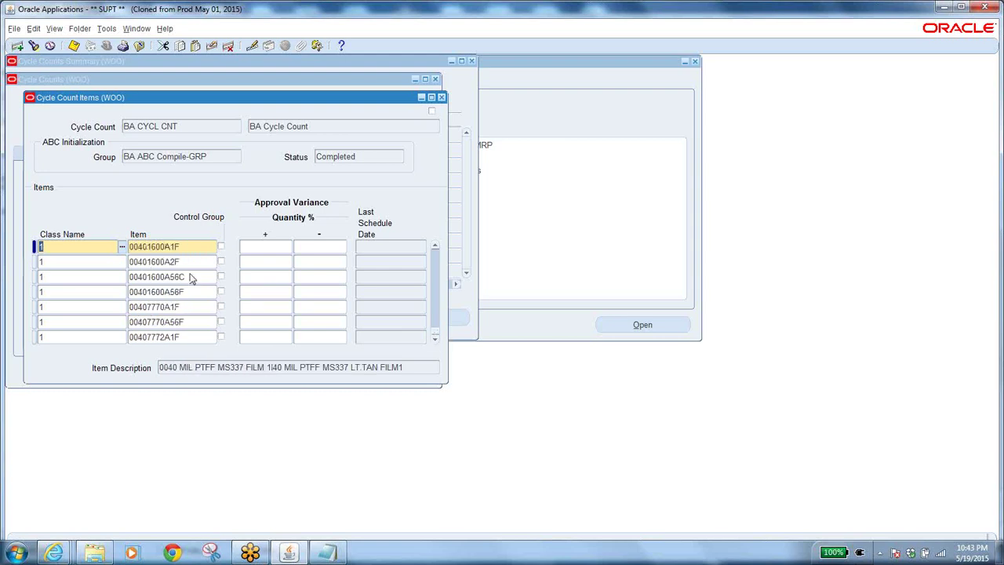
{"action": "left_click", "coordinate": [441, 98]}
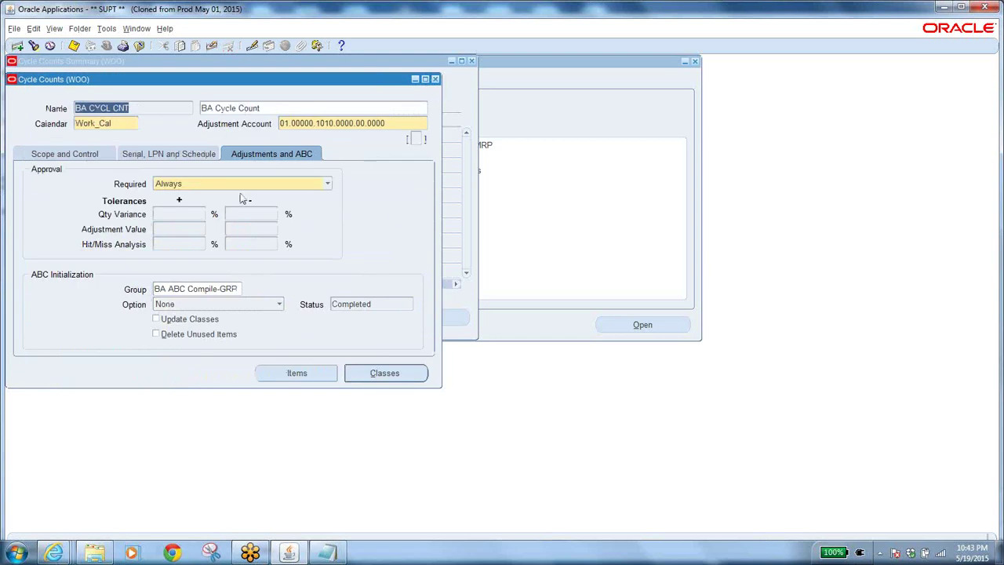
{"action": "left_click", "coordinate": [224, 289]}
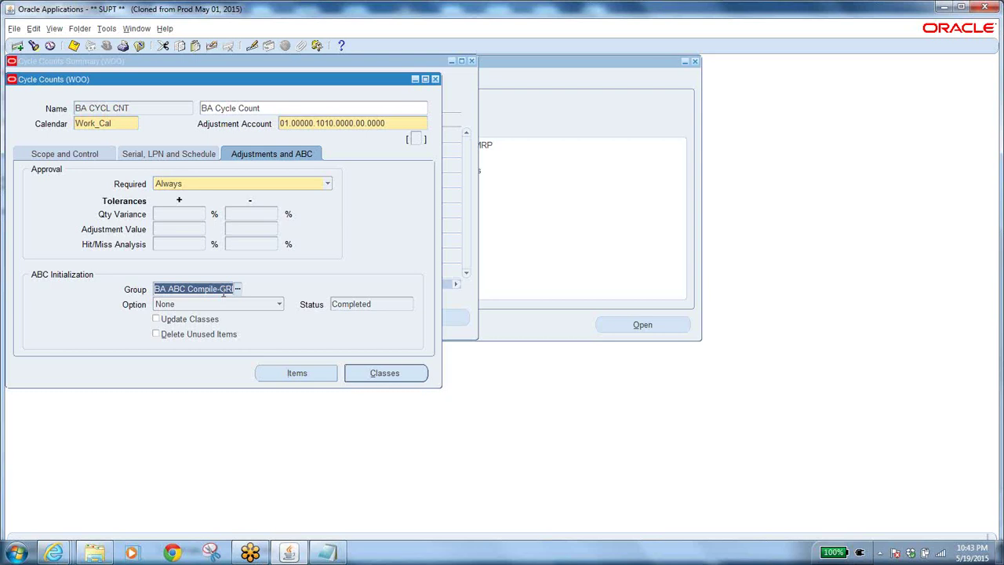
{"action": "left_click", "coordinate": [140, 46]}
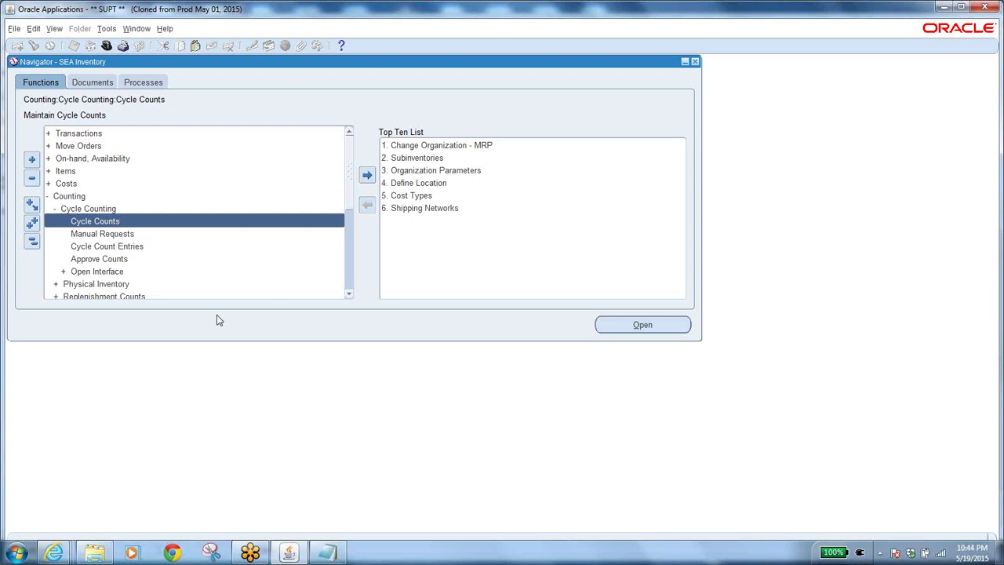
Switch to Windows Explorer, open the workbook Cycle Counting Schedule_112014 from the Desktop's Tasks folder in Excel, and maximize it
{"action": "left_click", "coordinate": [94, 554]}
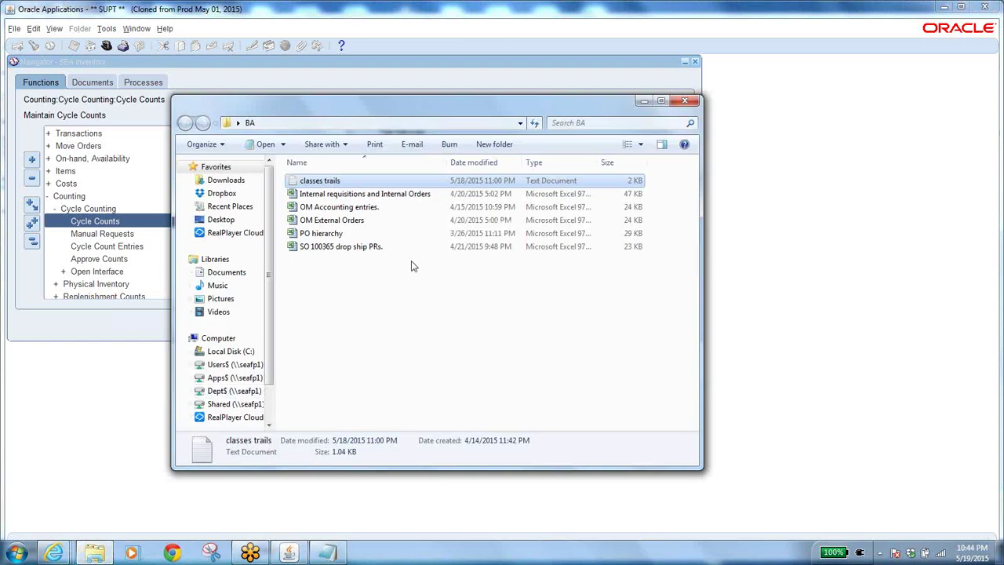
{"action": "left_click", "coordinate": [661, 101]}
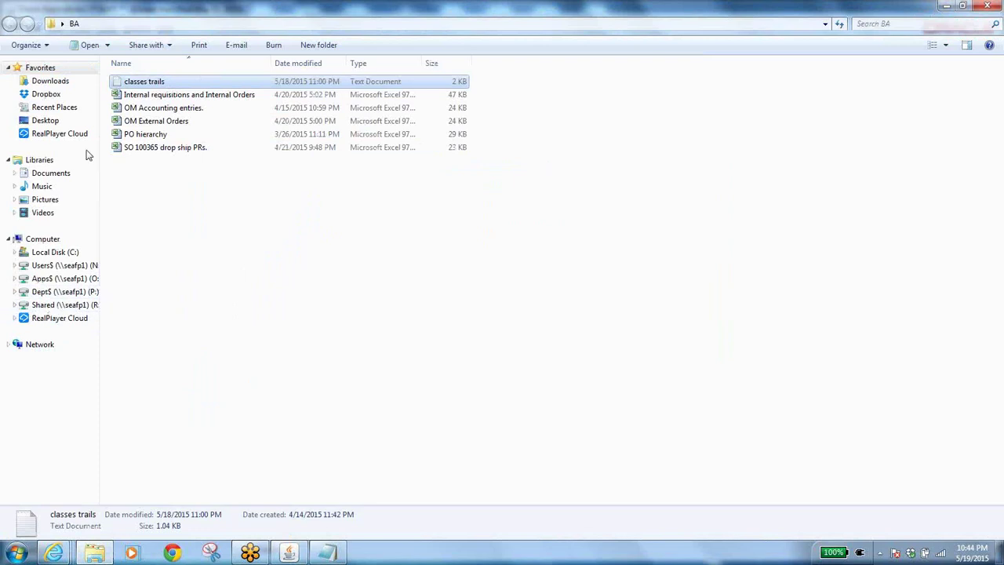
{"action": "left_click", "coordinate": [44, 120]}
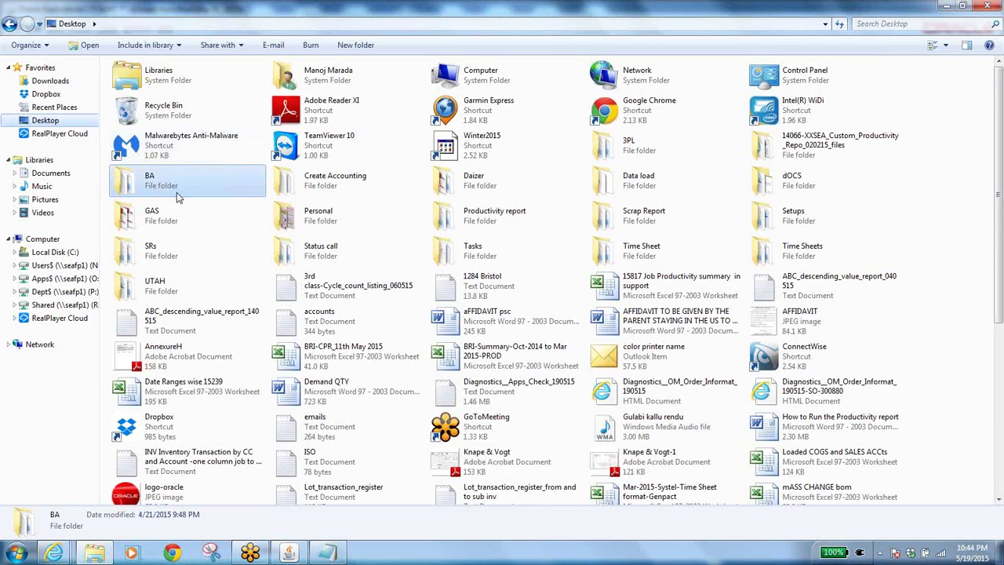
{"action": "key", "text": "t"}
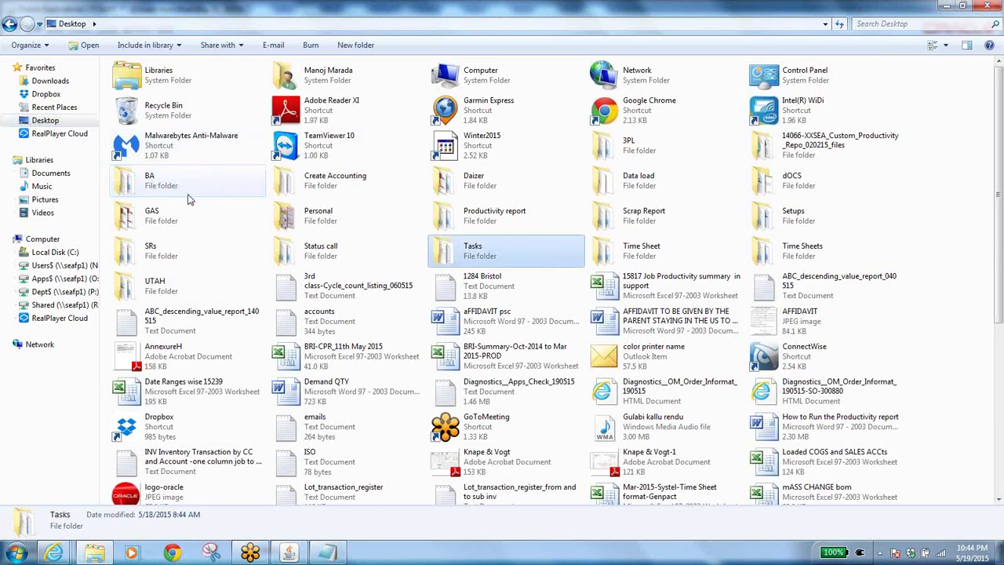
{"action": "double_click", "coordinate": [508, 256]}
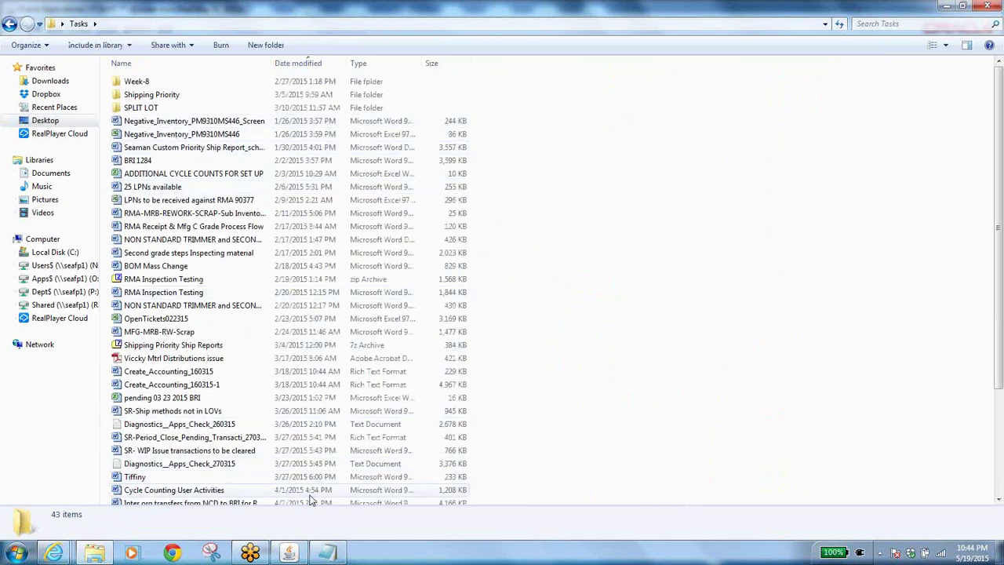
{"action": "scroll", "coordinate": [418, 464], "scroll_direction": "down", "scroll_amount": 4}
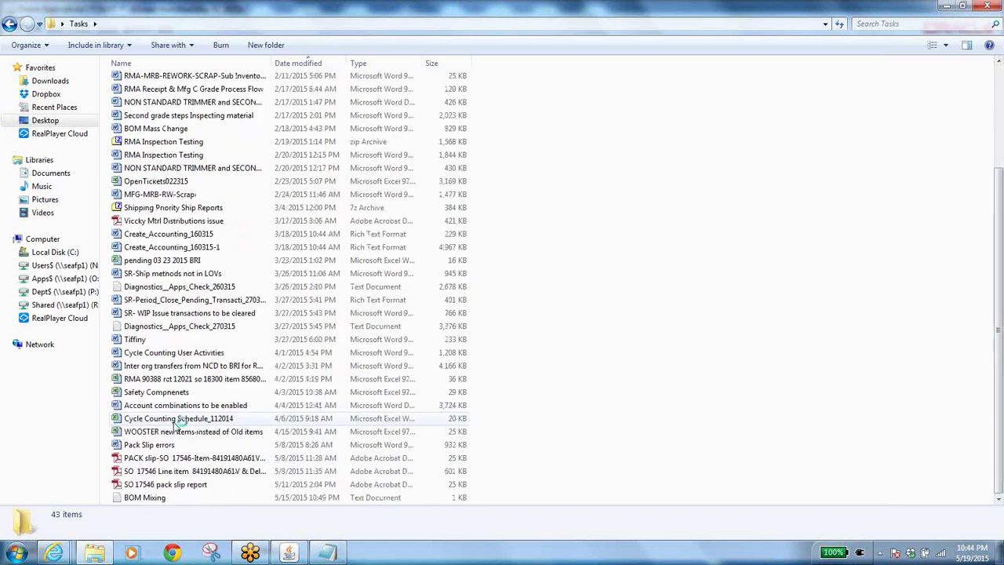
{"action": "left_click", "coordinate": [179, 423]}
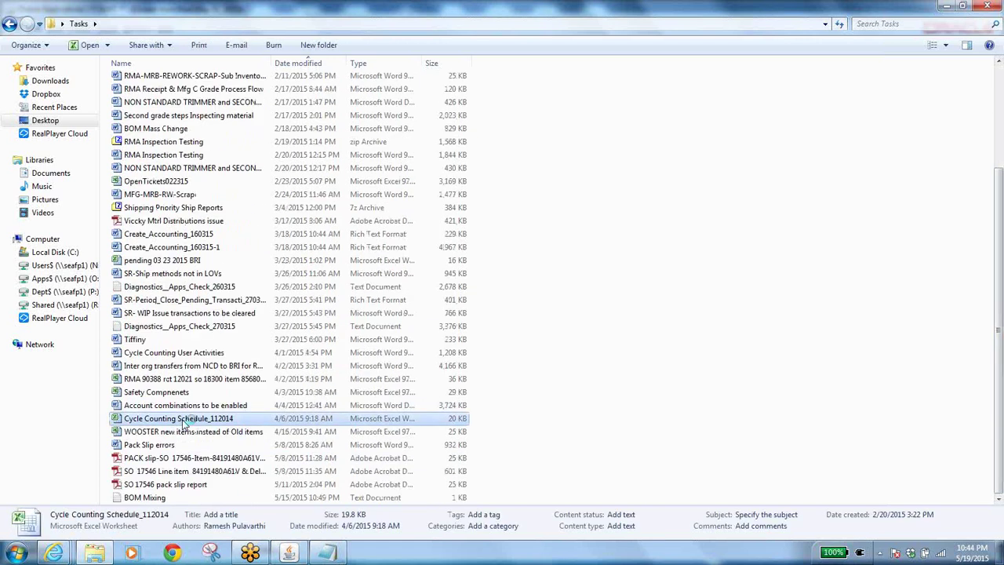
{"action": "double_click", "coordinate": [182, 424]}
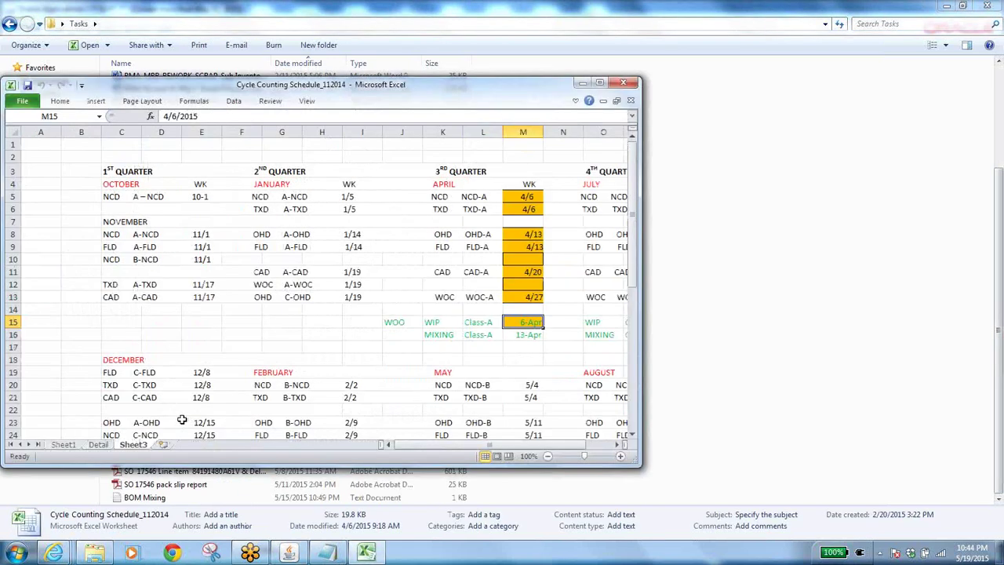
{"action": "left_click", "coordinate": [599, 83]}
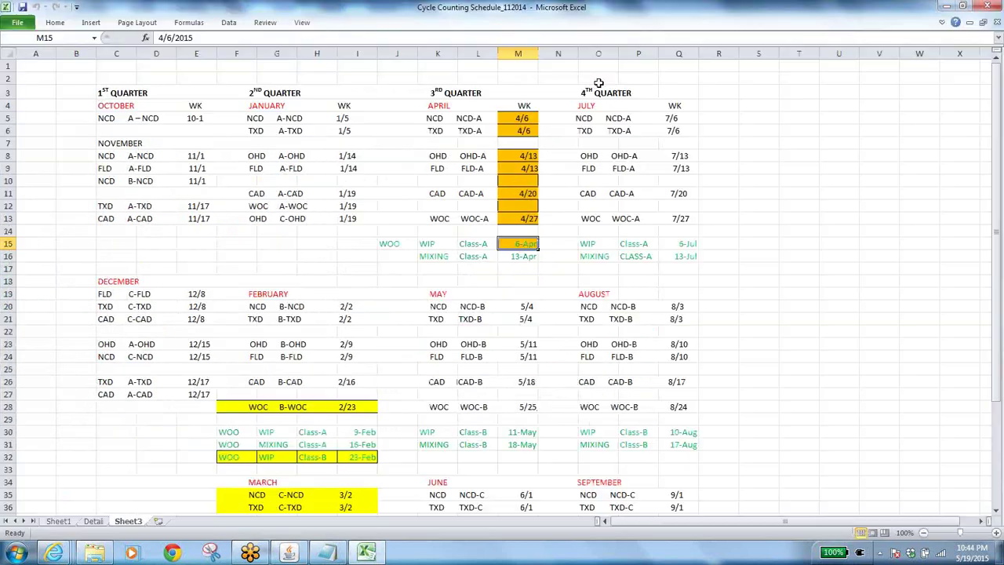
Examine the quarterly counting schedule on Sheet3, including the WOO WIP and MIXING rows with their classes and week dates
{"action": "left_click", "coordinate": [107, 295]}
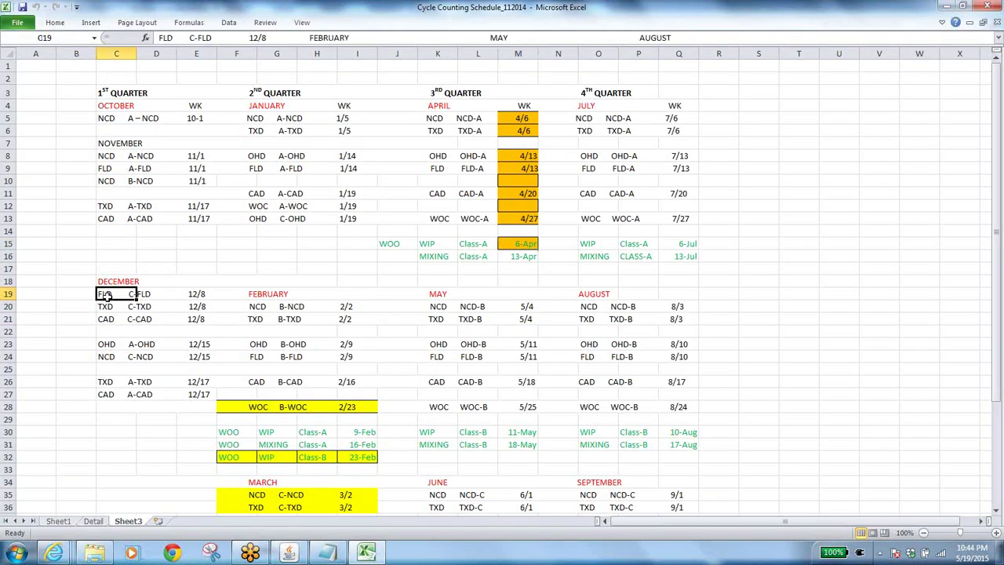
{"action": "left_click", "coordinate": [116, 156]}
{"action": "left_click", "coordinate": [259, 155]}
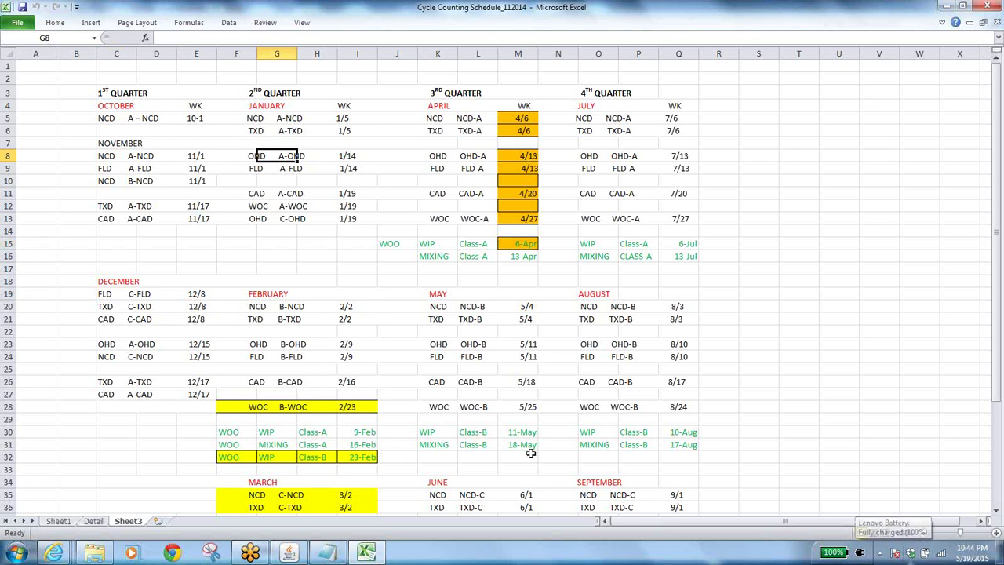
{"action": "left_click", "coordinate": [228, 431]}
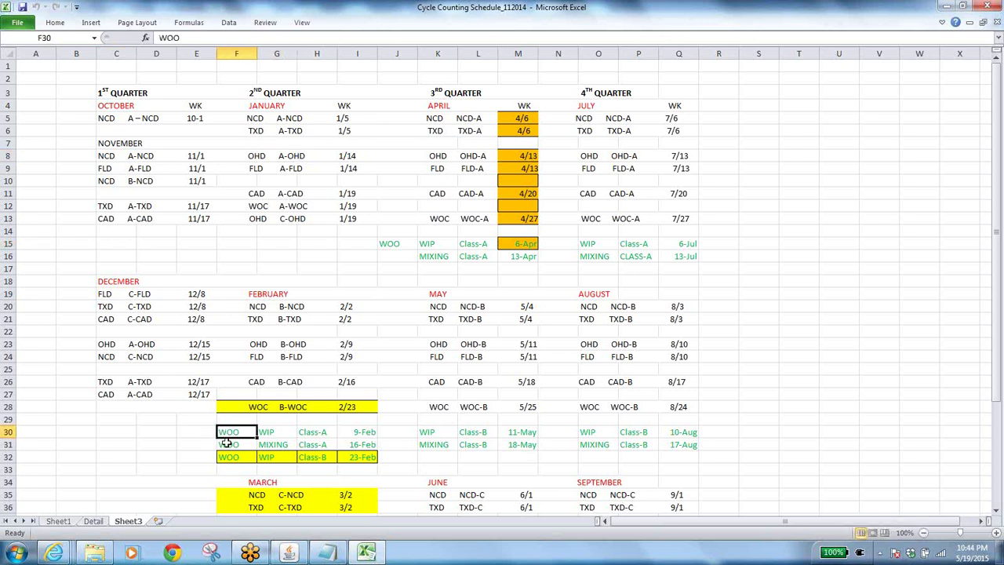
{"action": "left_click", "coordinate": [227, 443]}
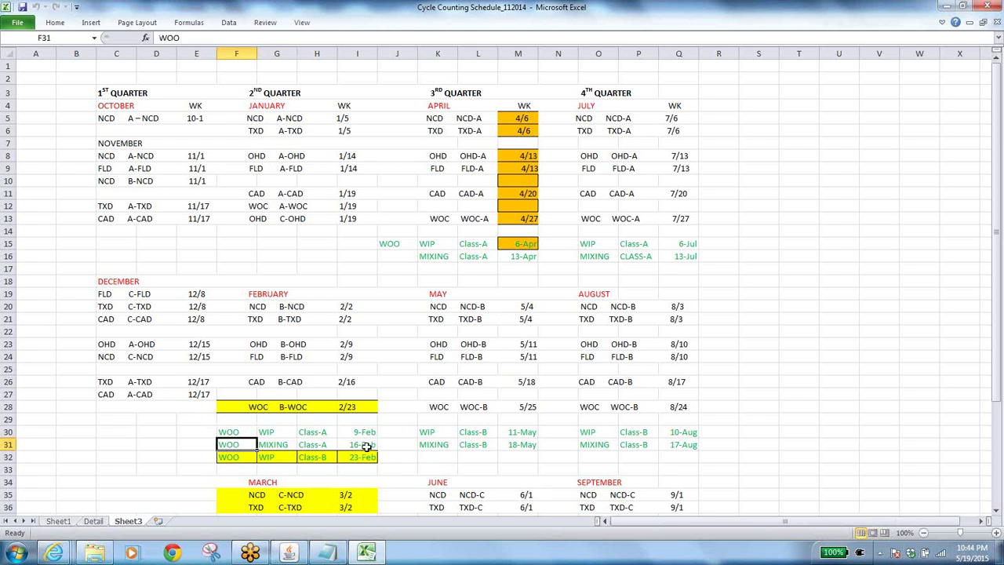
{"action": "left_click", "coordinate": [521, 444]}
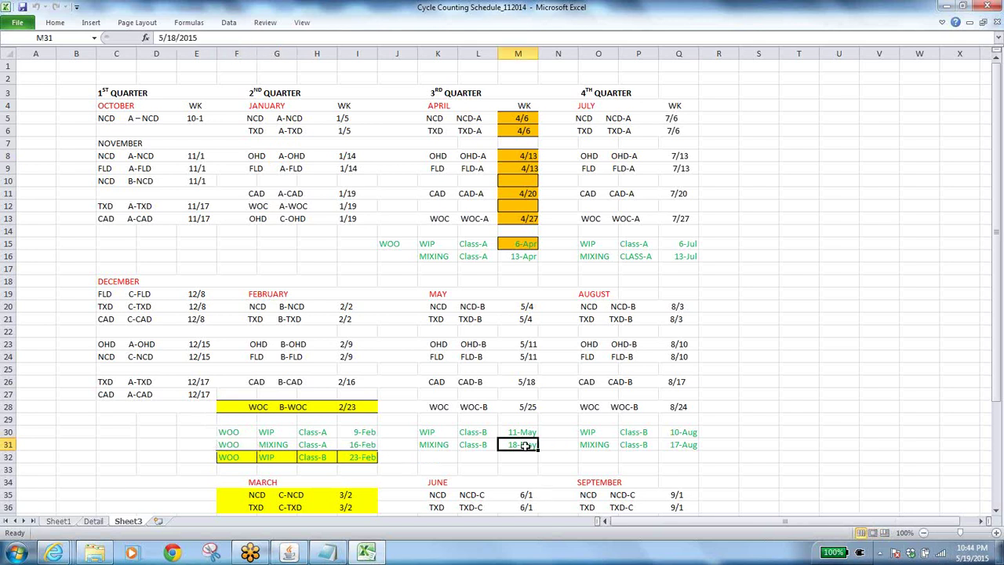
{"action": "left_click", "coordinate": [440, 445]}
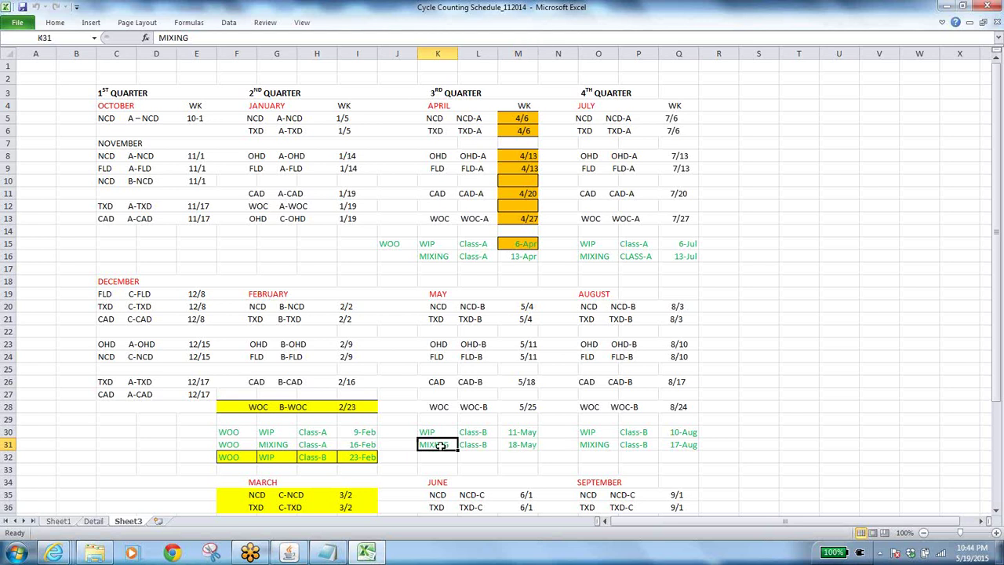
{"action": "left_click", "coordinate": [480, 445]}
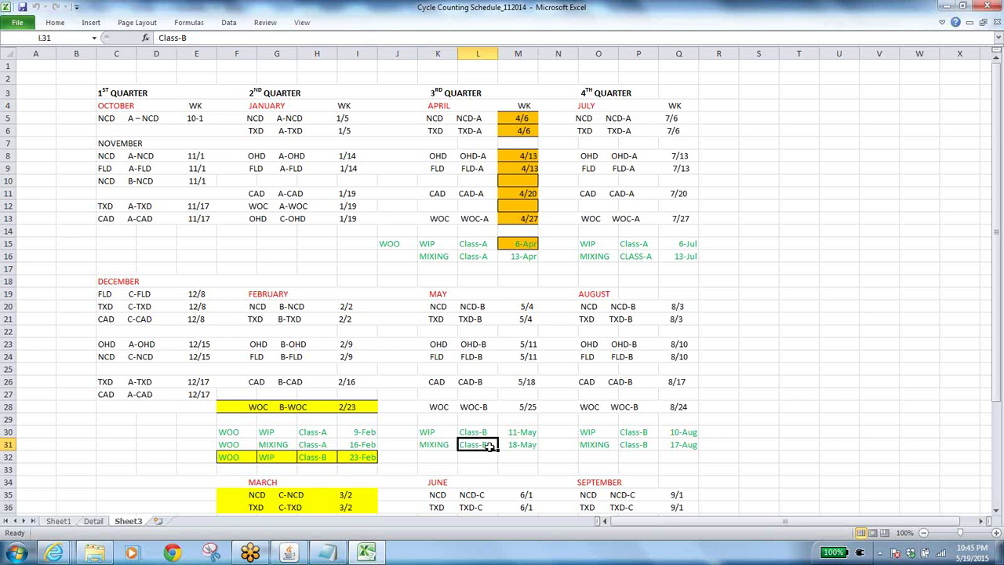
Check the date of the May MIXING Class-B entry in row 31 and copy the MIXING cell
{"action": "left_click", "coordinate": [521, 444]}
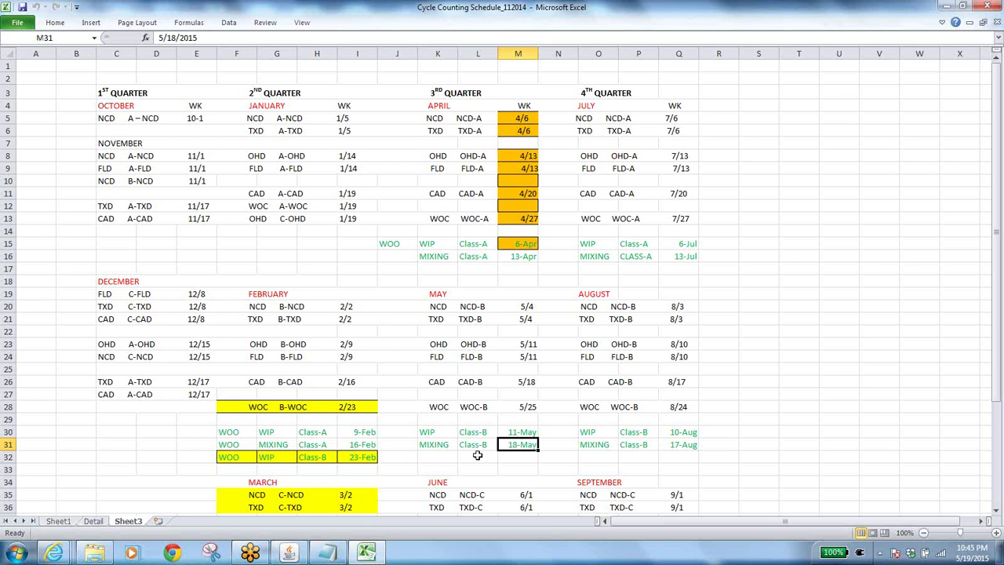
{"action": "left_click", "coordinate": [443, 446]}
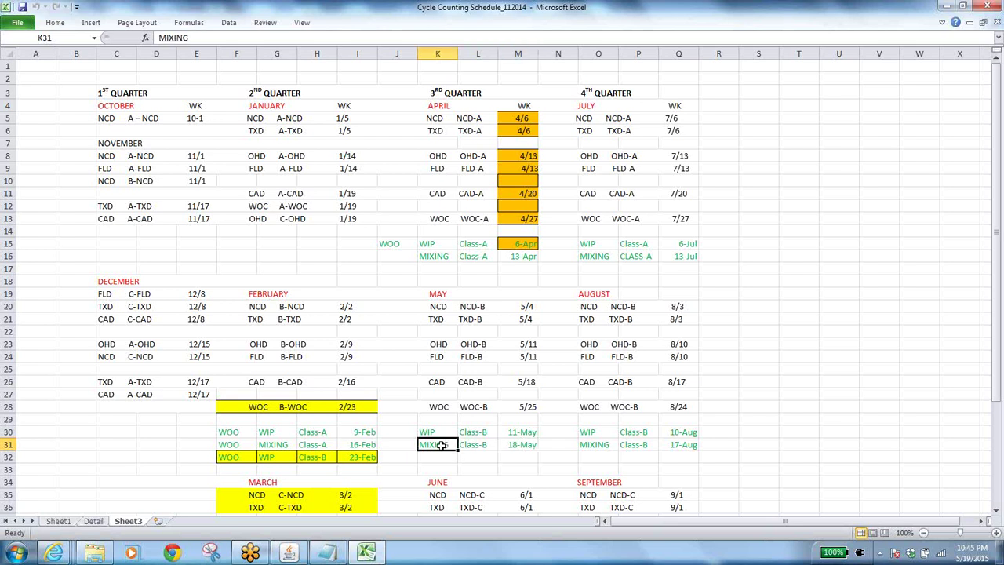
{"action": "key", "text": "ctrl+c"}
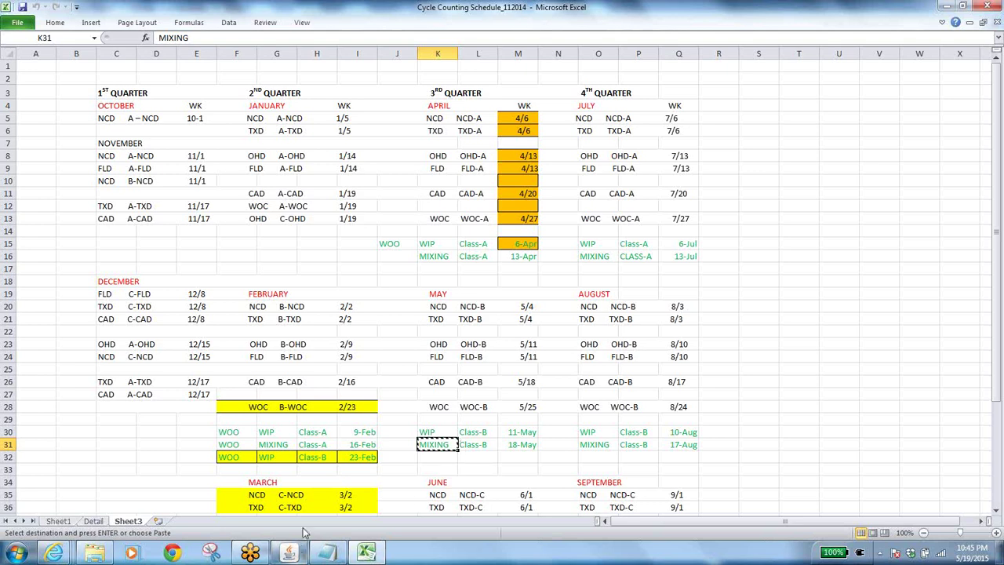
Switch to Oracle Applications, reopen Cycle Counts, query all cycle counts, and locate the MIXING CLASS 1 entry
{"action": "left_click", "coordinate": [289, 552]}
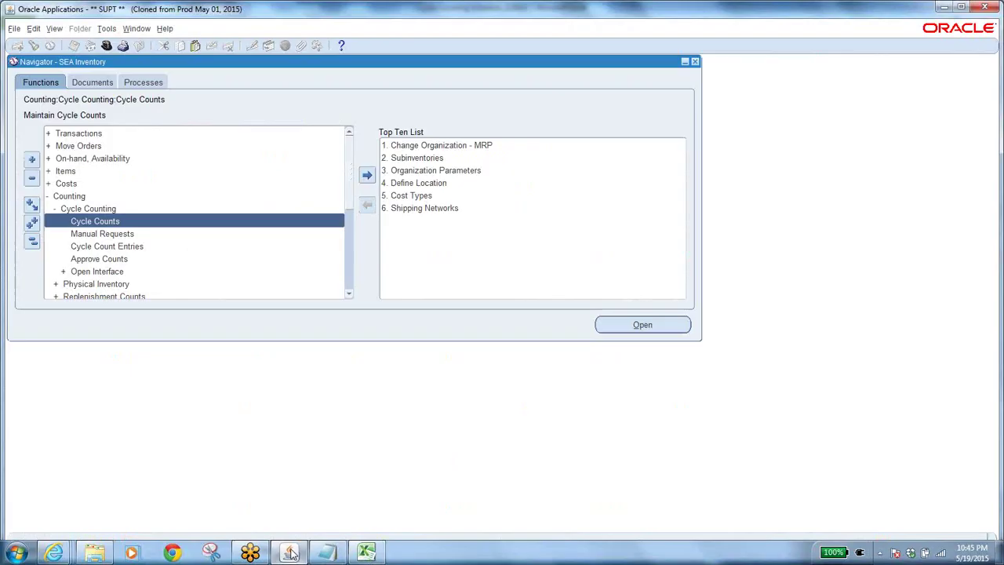
{"action": "double_click", "coordinate": [110, 221]}
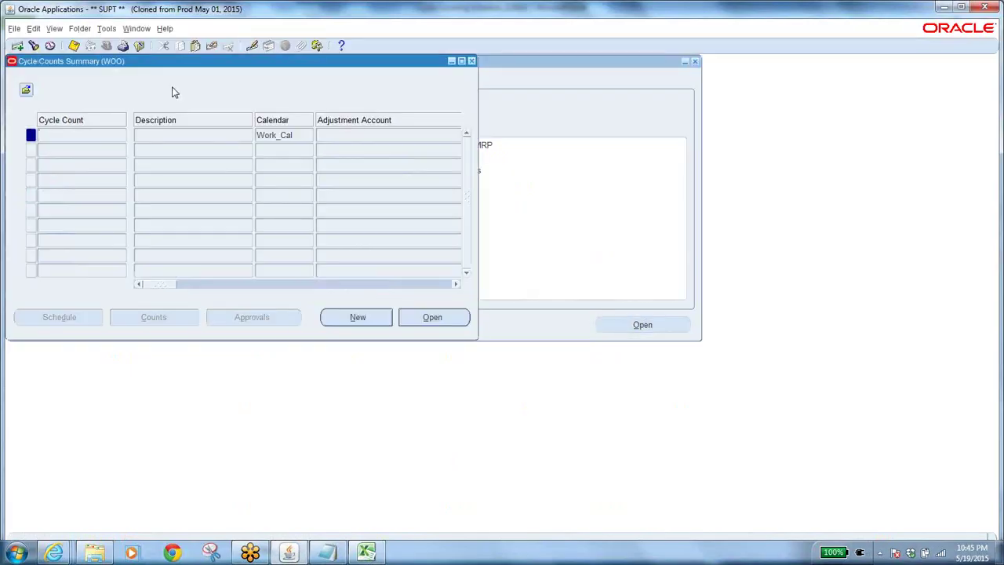
{"action": "key", "text": "ctrl+F11"}
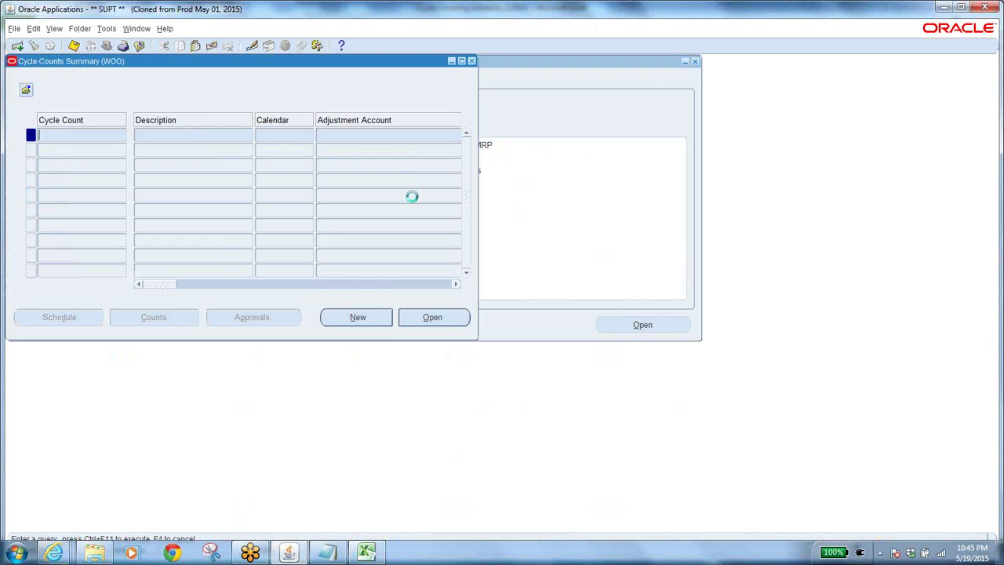
{"action": "left_click", "coordinate": [471, 259]}
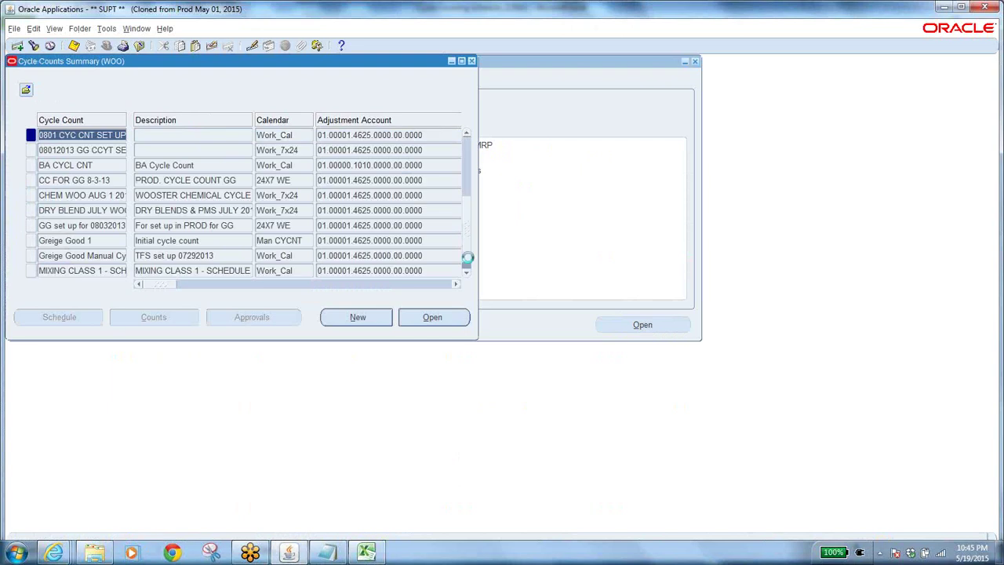
{"action": "left_click", "coordinate": [470, 261]}
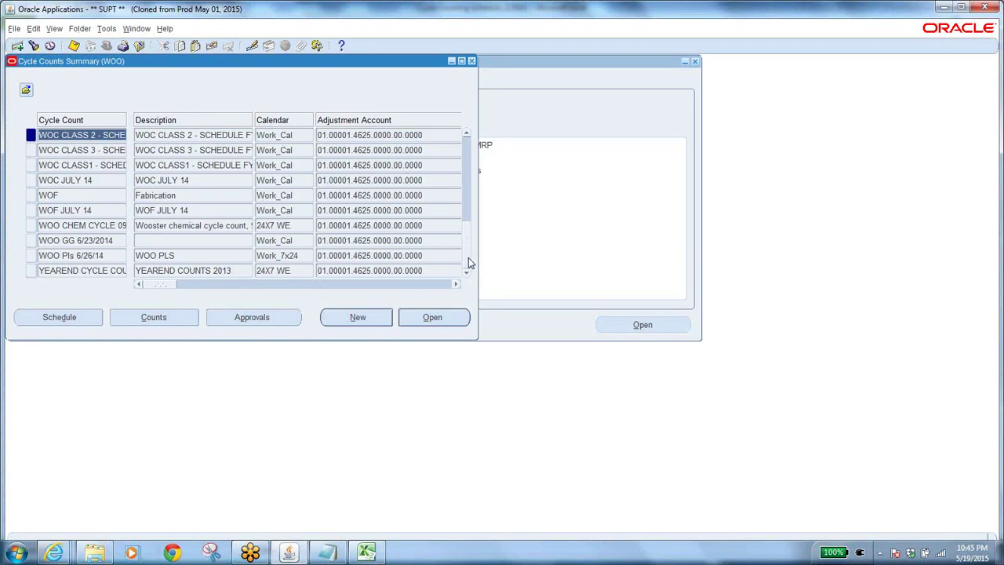
{"action": "left_click", "coordinate": [469, 229]}
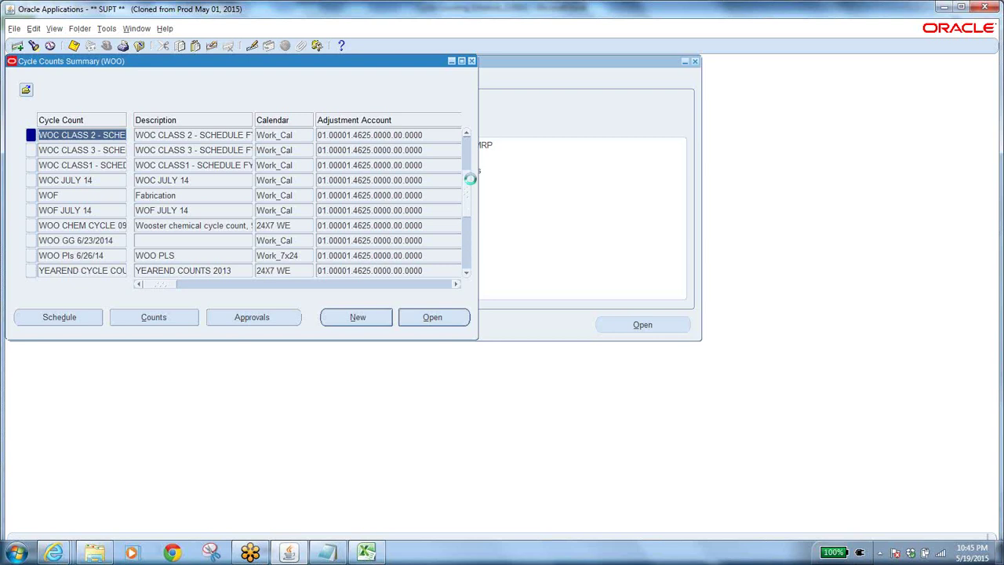
{"action": "left_click", "coordinate": [193, 166]}
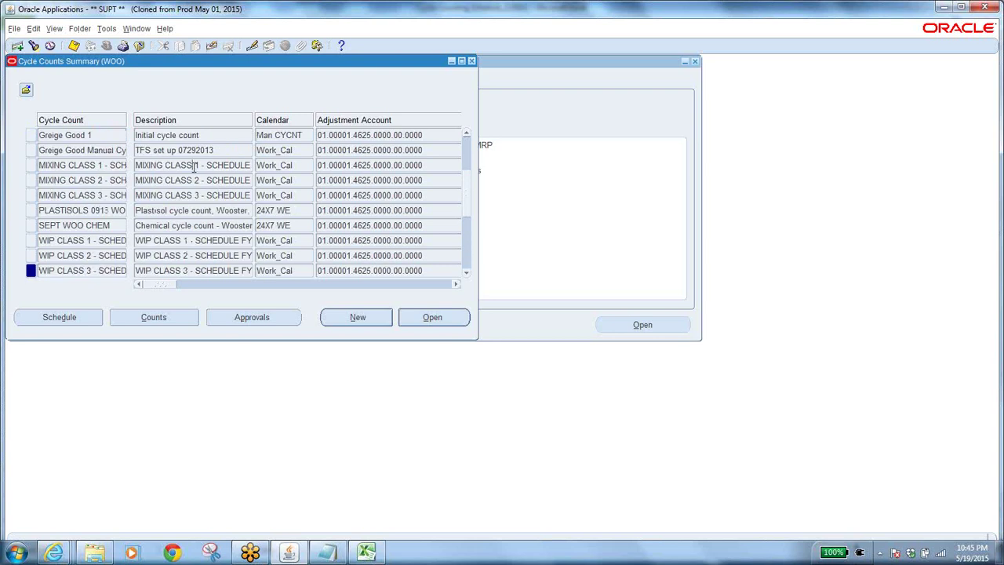
Compare the May MIXING Class-B entry in the Excel schedule with the MIXING class cycle counts in Oracle
{"action": "key", "text": "alt+Tab"}
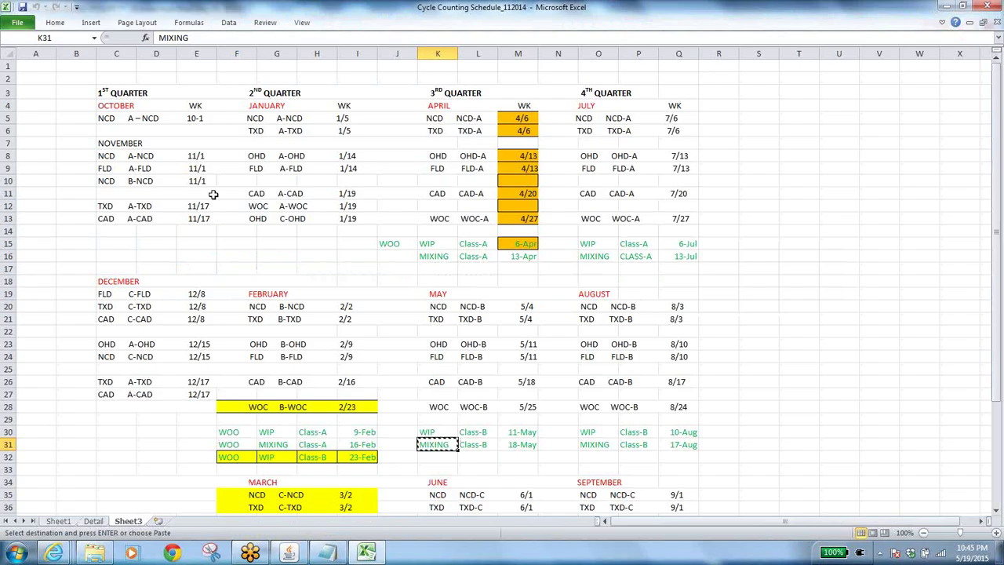
{"action": "left_click", "coordinate": [478, 445]}
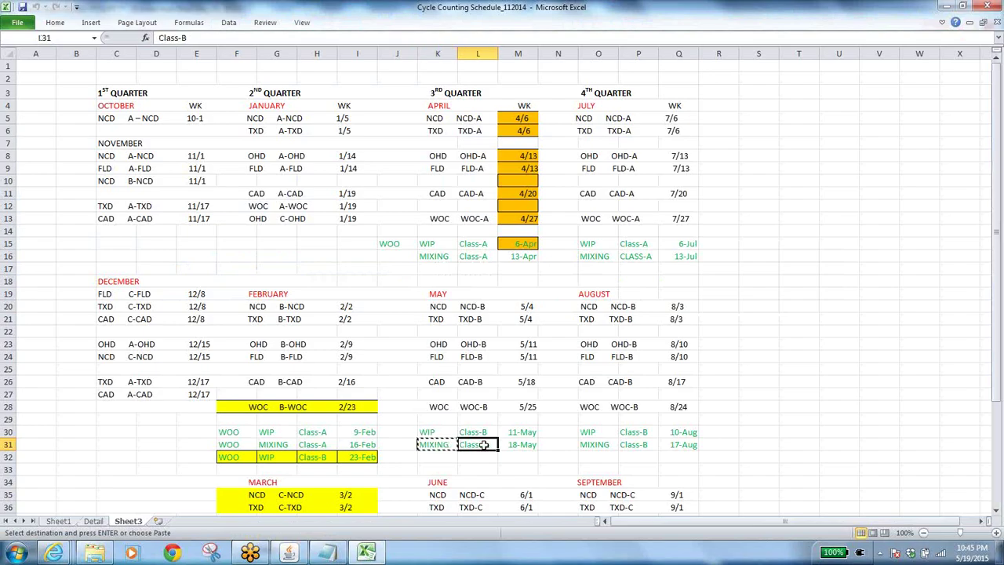
{"action": "left_click", "coordinate": [521, 444]}
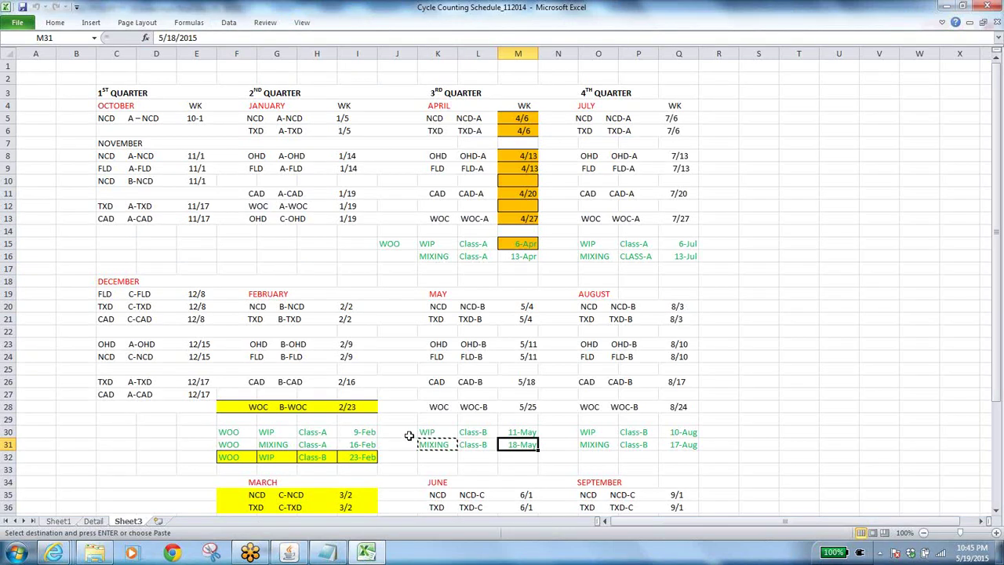
{"action": "left_click", "coordinate": [445, 445]}
{"action": "key", "text": "alt+Tab"}
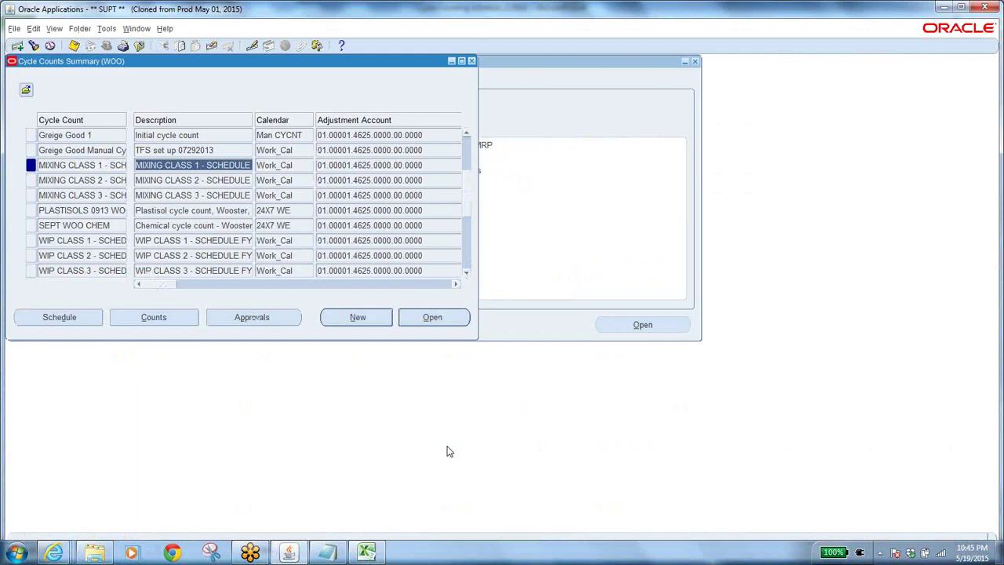
{"action": "left_click", "coordinate": [174, 165]}
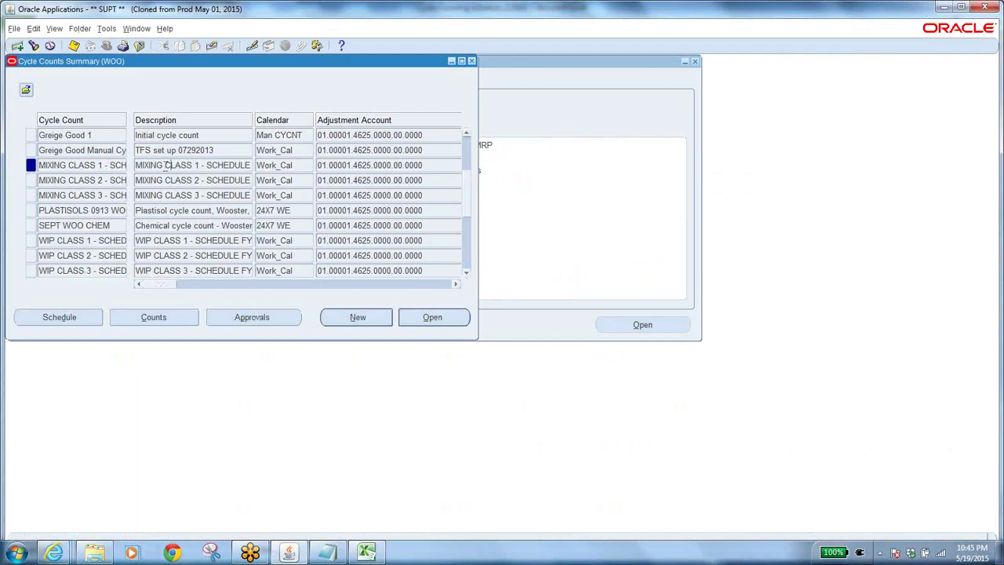
{"action": "key", "text": "alt+Tab"}
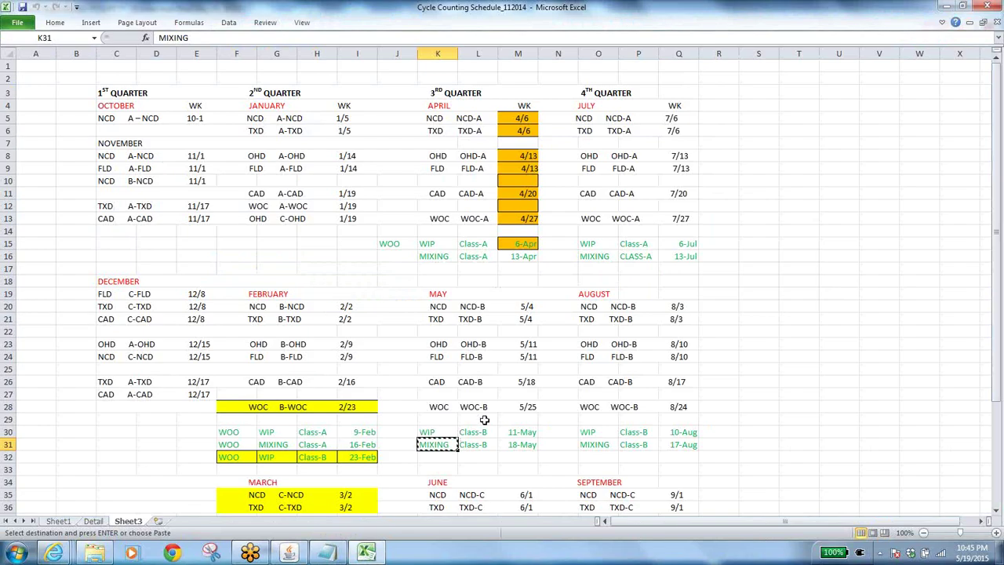
{"action": "left_click", "coordinate": [474, 445]}
{"action": "key", "text": "alt+Tab"}
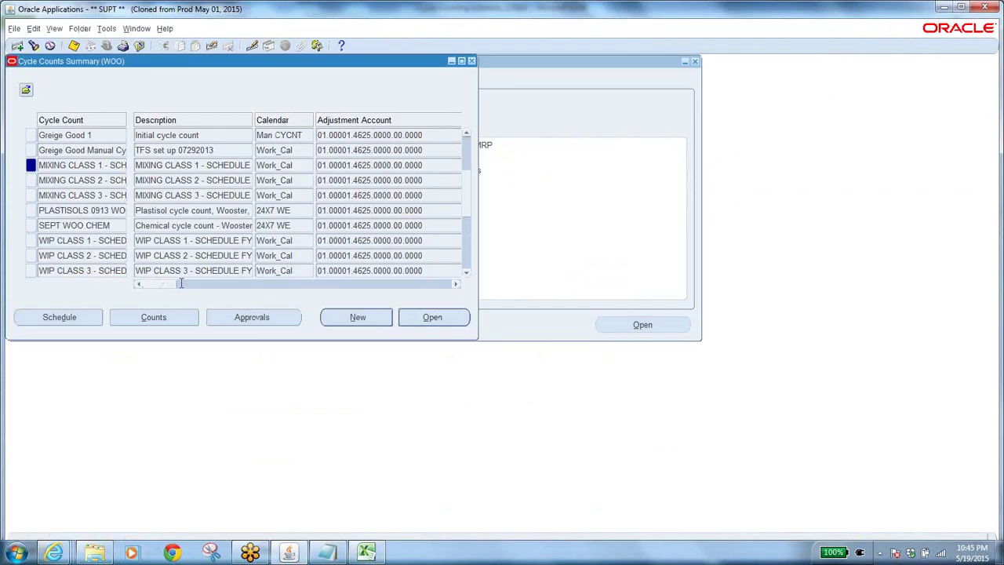
Open the MIXING CLASS 2 cycle count in Oracle and check the May MIXING Class-B date in the Excel schedule
{"action": "left_click", "coordinate": [205, 181]}
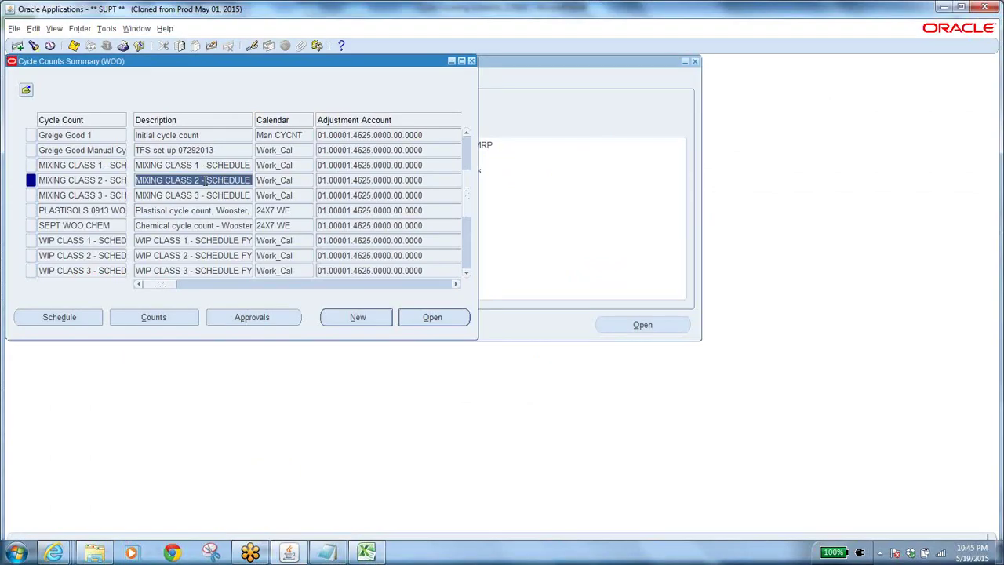
{"action": "left_click", "coordinate": [408, 323]}
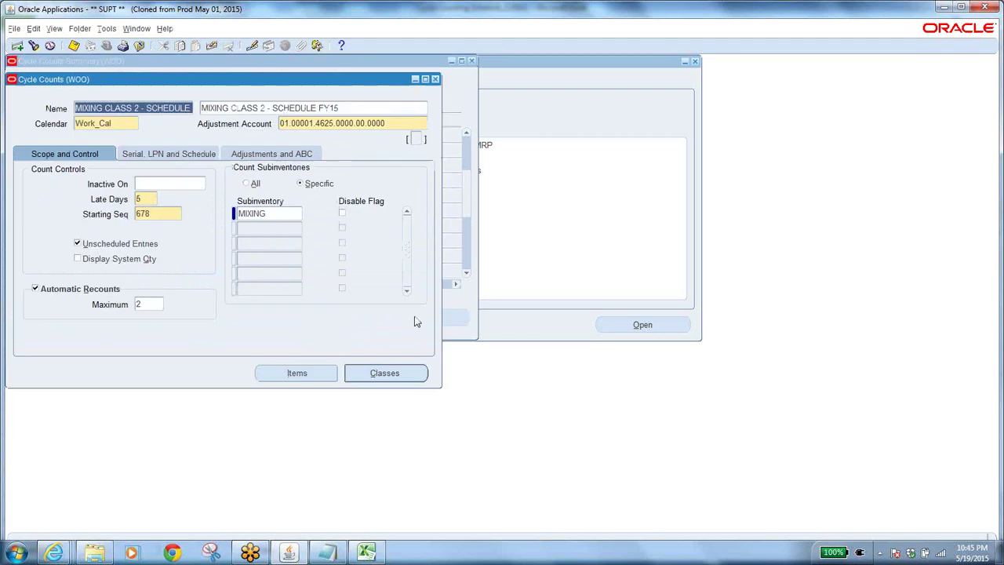
{"action": "key", "text": "alt+Tab"}
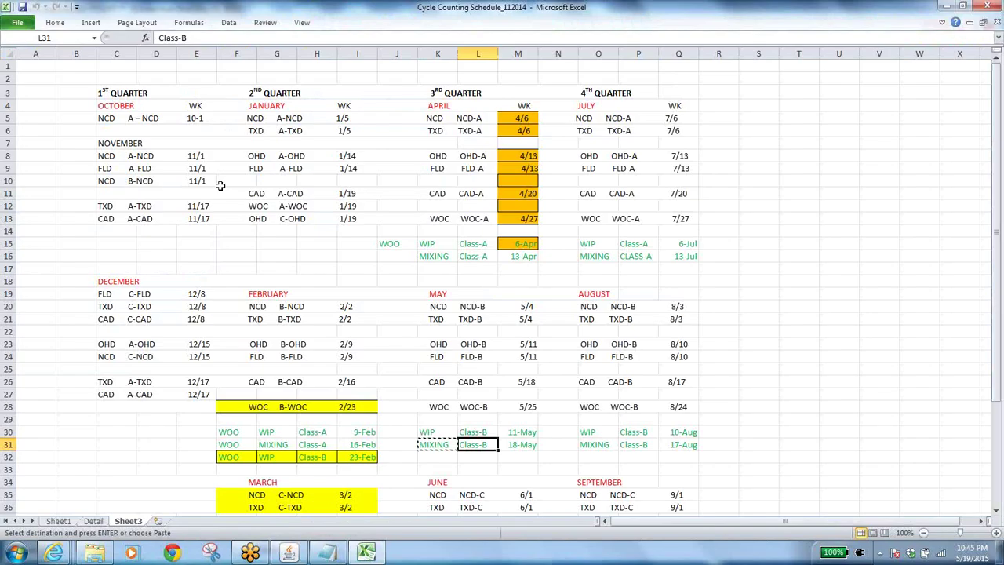
{"action": "left_click", "coordinate": [523, 449]}
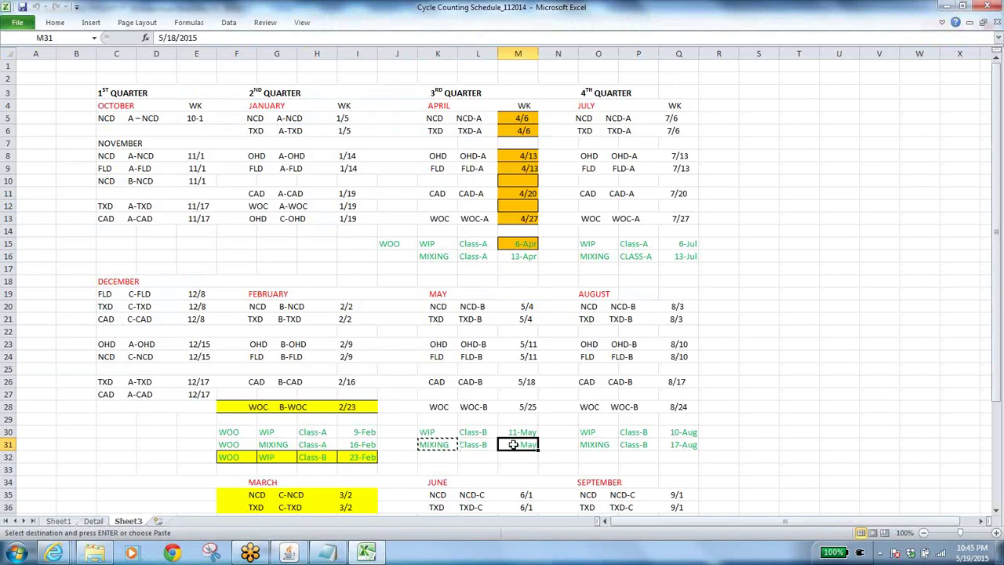
{"action": "key", "text": "alt+Tab"}
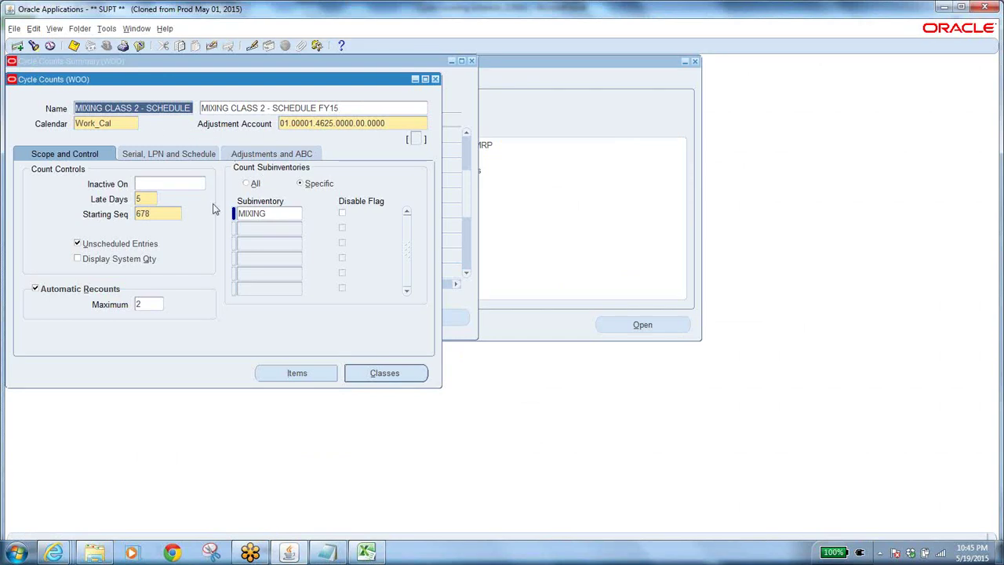
Review the MIXING CLASS 2 cycle count's auto schedule dates and its approval and ABC settings, and close its form
{"action": "left_click", "coordinate": [149, 154]}
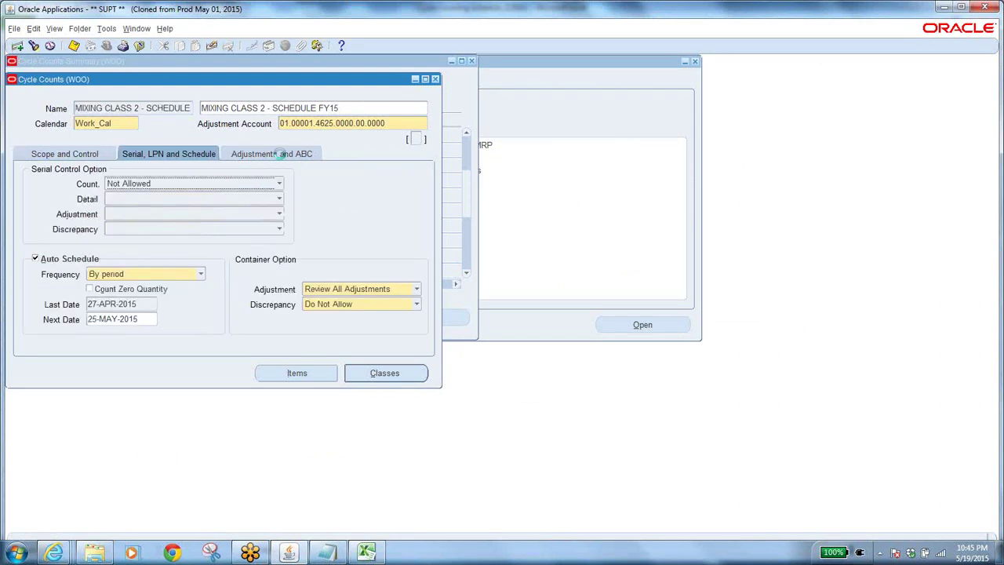
{"action": "left_click", "coordinate": [280, 157]}
{"action": "left_click", "coordinate": [189, 154]}
{"action": "left_click", "coordinate": [145, 318]}
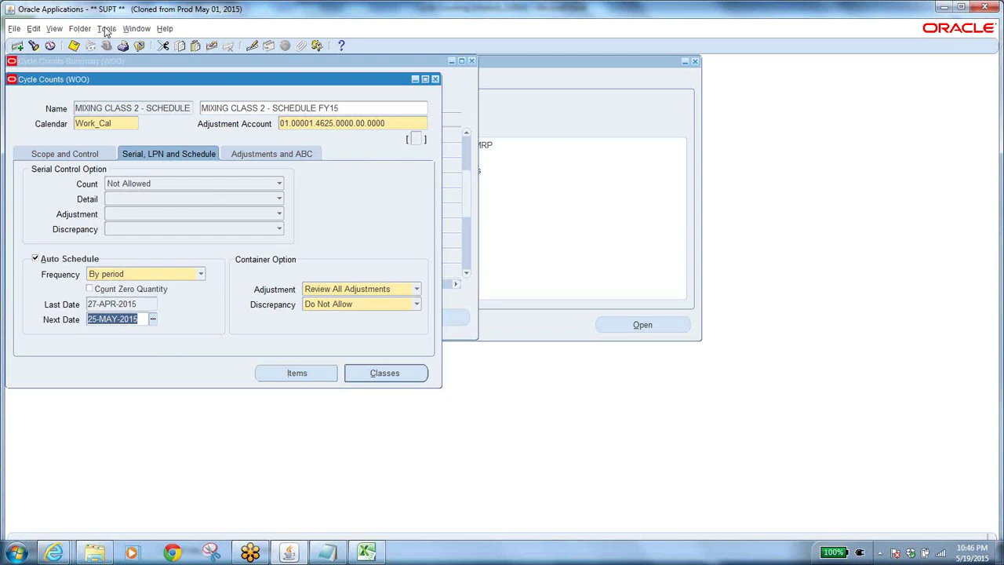
{"action": "left_click", "coordinate": [295, 155]}
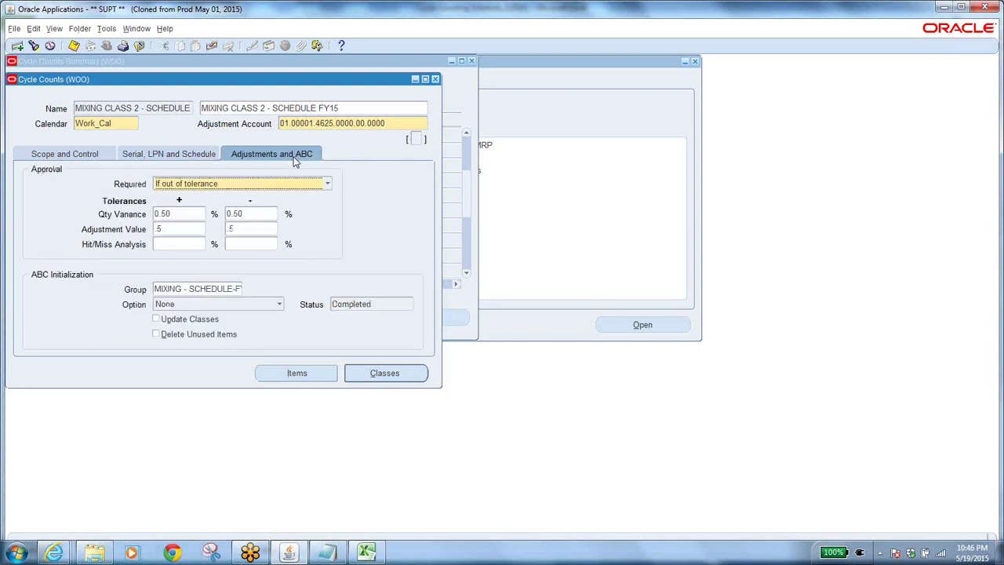
{"action": "left_click", "coordinate": [108, 29]}
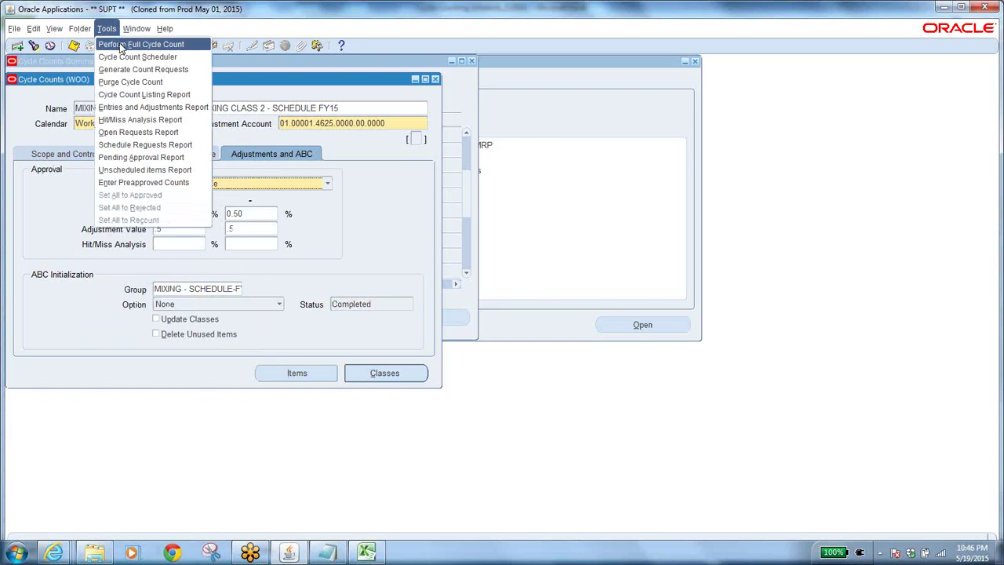
{"action": "left_click", "coordinate": [436, 85]}
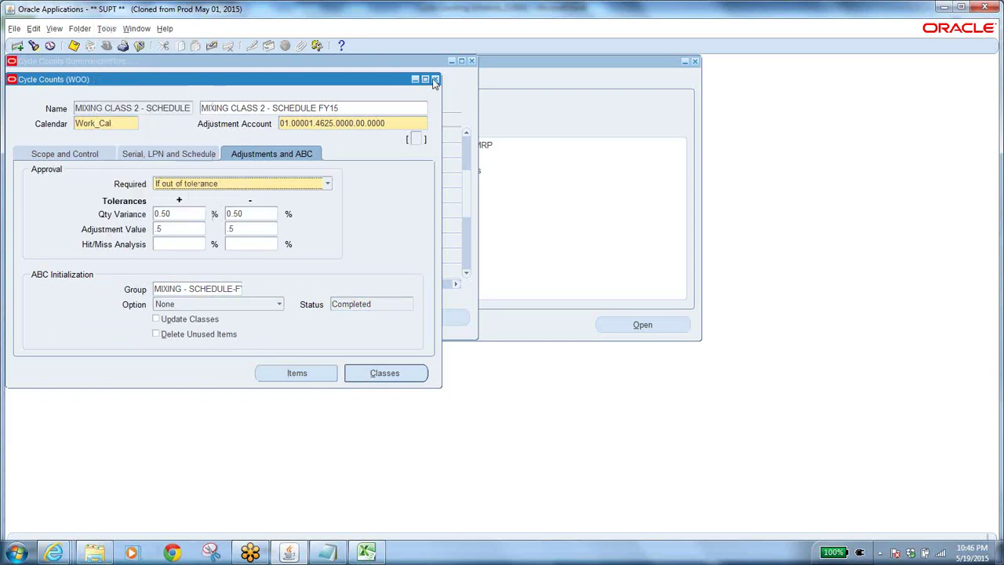
{"action": "left_click", "coordinate": [435, 79]}
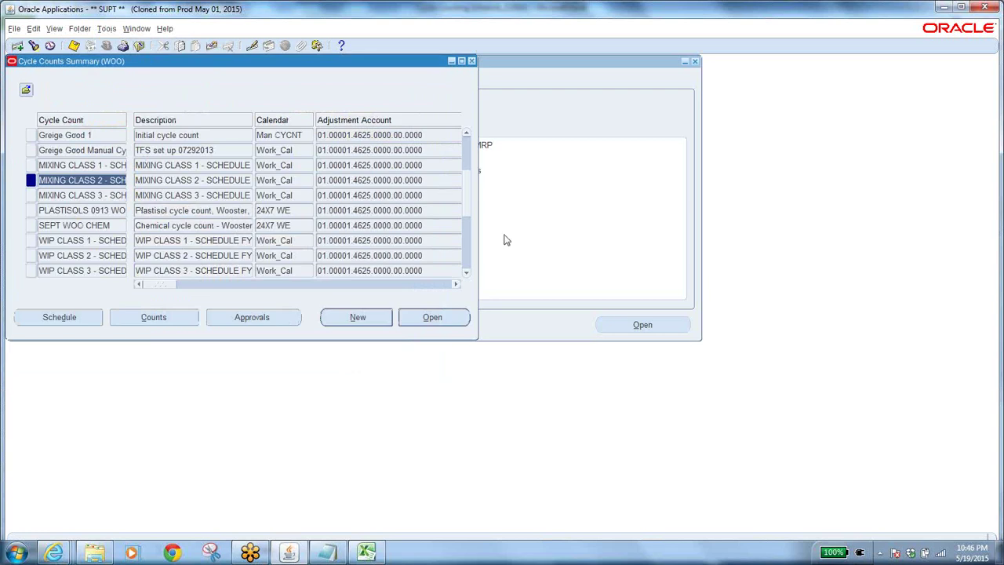
Find BA CYCL CNT in the cycle counts summary and open its definition
{"action": "left_click", "coordinate": [466, 263]}
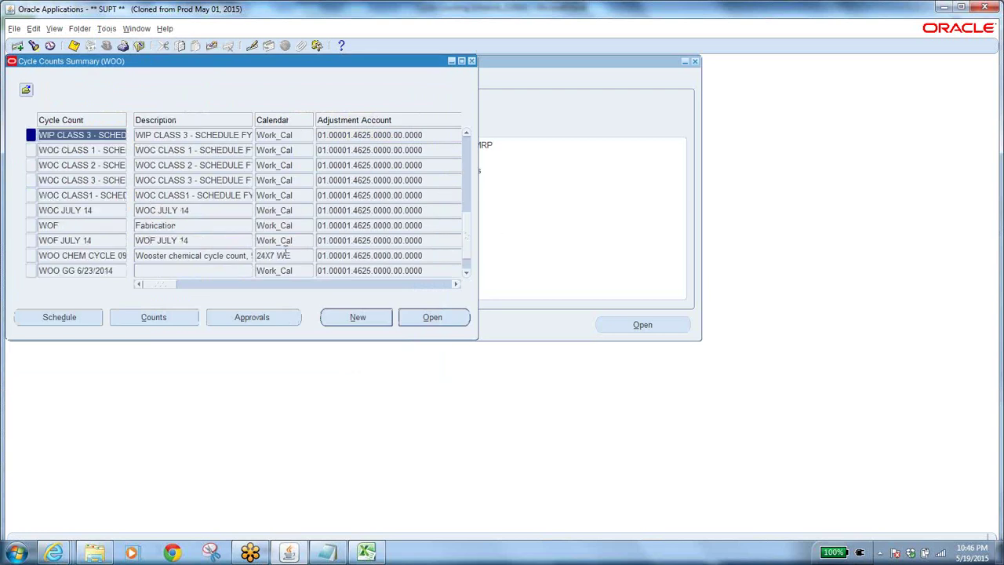
{"action": "left_click", "coordinate": [465, 147]}
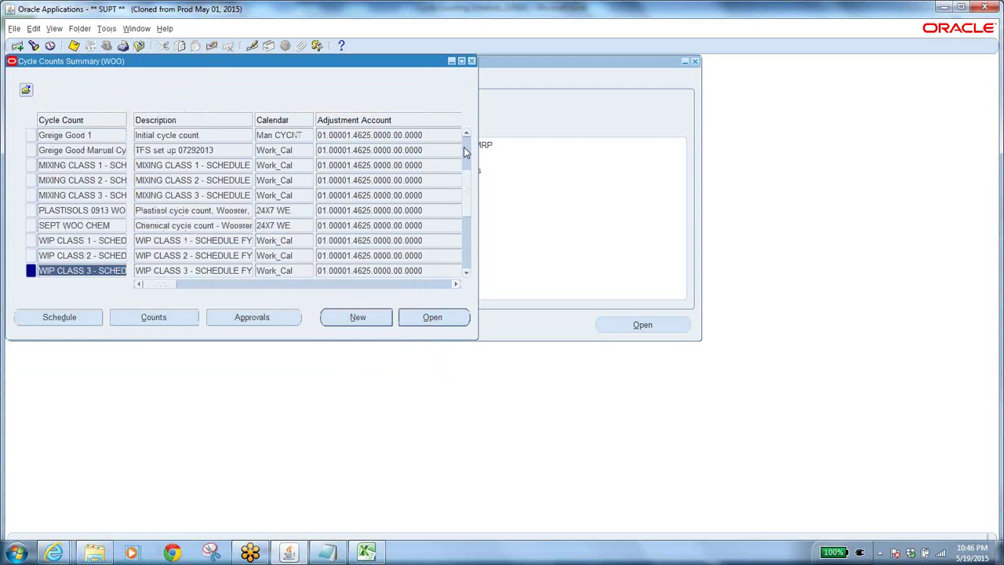
{"action": "left_click", "coordinate": [464, 147]}
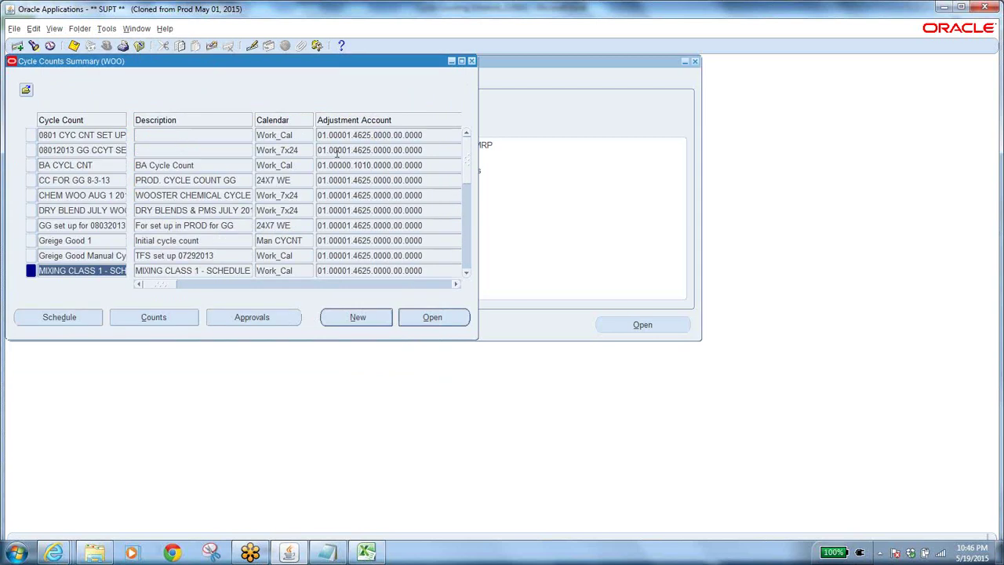
{"action": "left_click", "coordinate": [98, 166]}
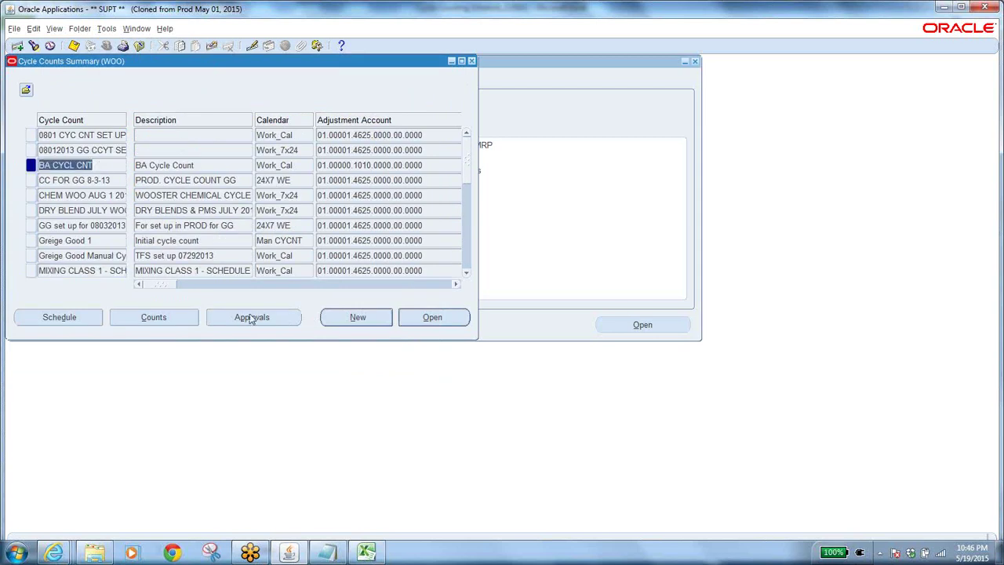
{"action": "left_click", "coordinate": [422, 317]}
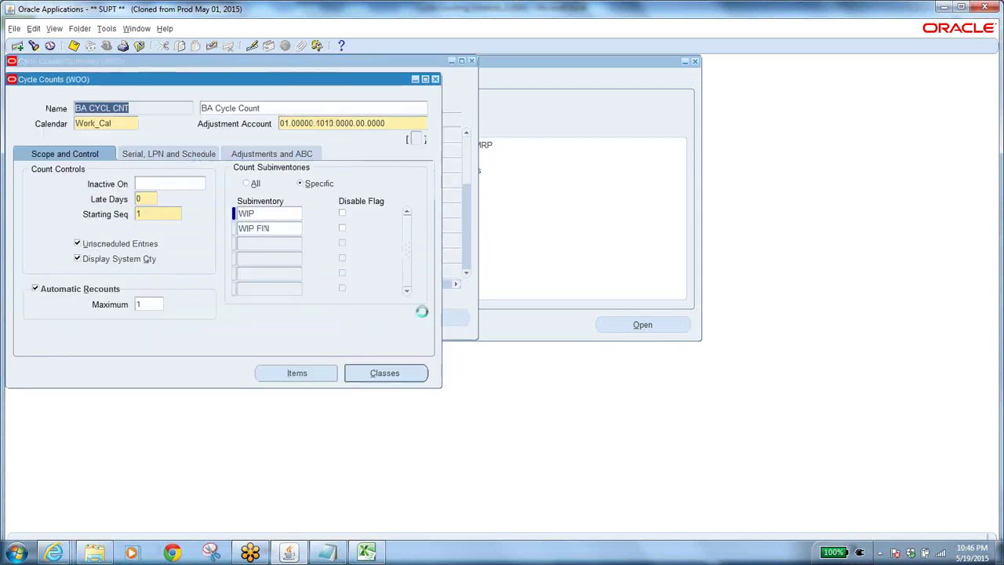
Copy the BA CYCL CNT name from its definition and open the Perform Full Cycle Count request set
{"action": "right_click", "coordinate": [105, 108]}
{"action": "left_click", "coordinate": [120, 127]}
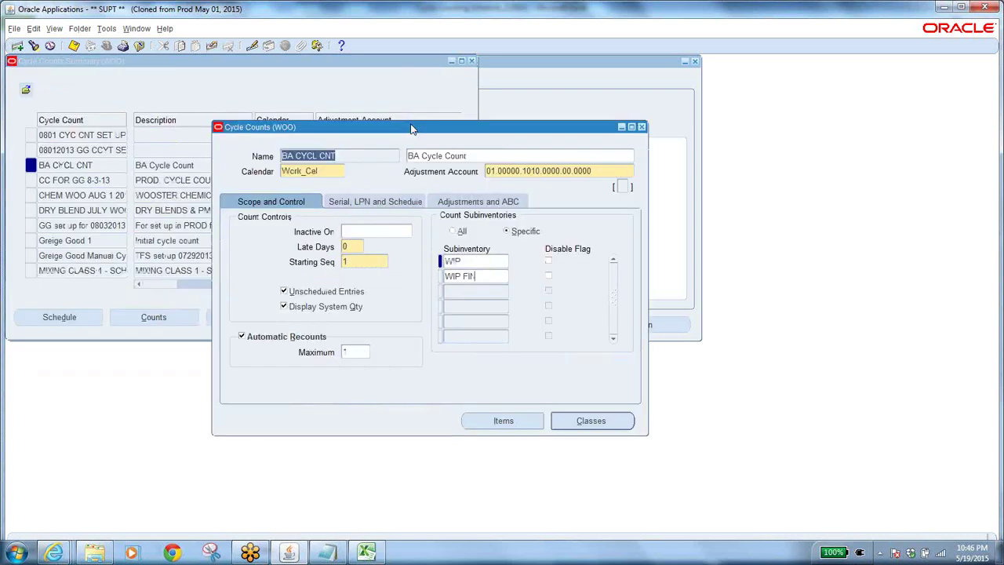
{"action": "left_click", "coordinate": [104, 28]}
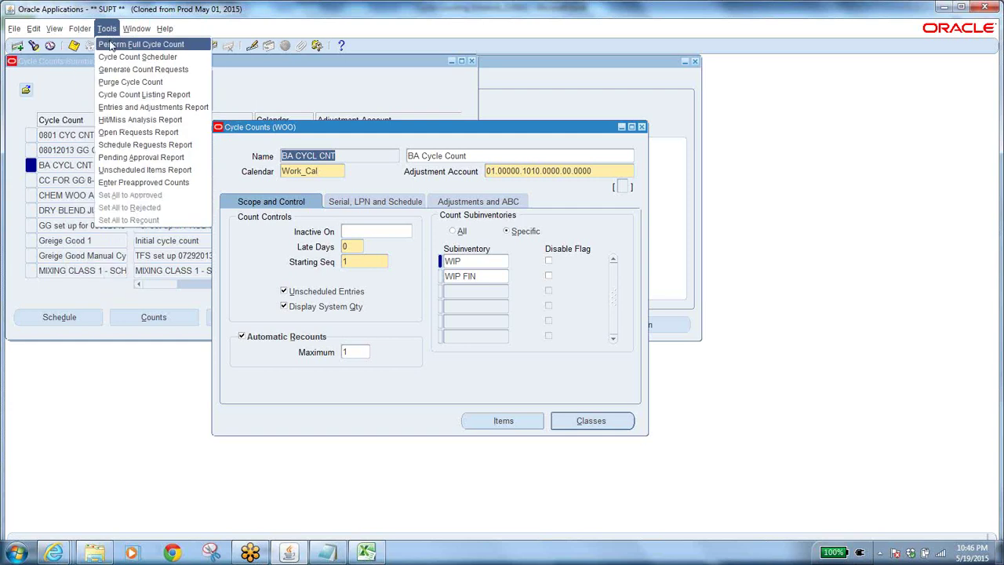
{"action": "left_click", "coordinate": [110, 45]}
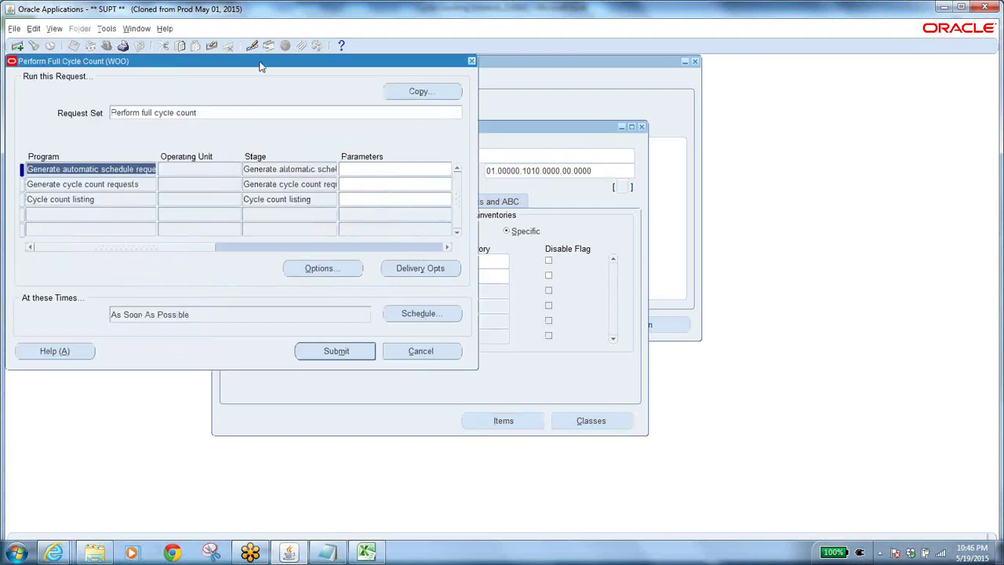
{"action": "left_click_drag", "start_coordinate": [262, 63], "coordinate": [419, 115]}
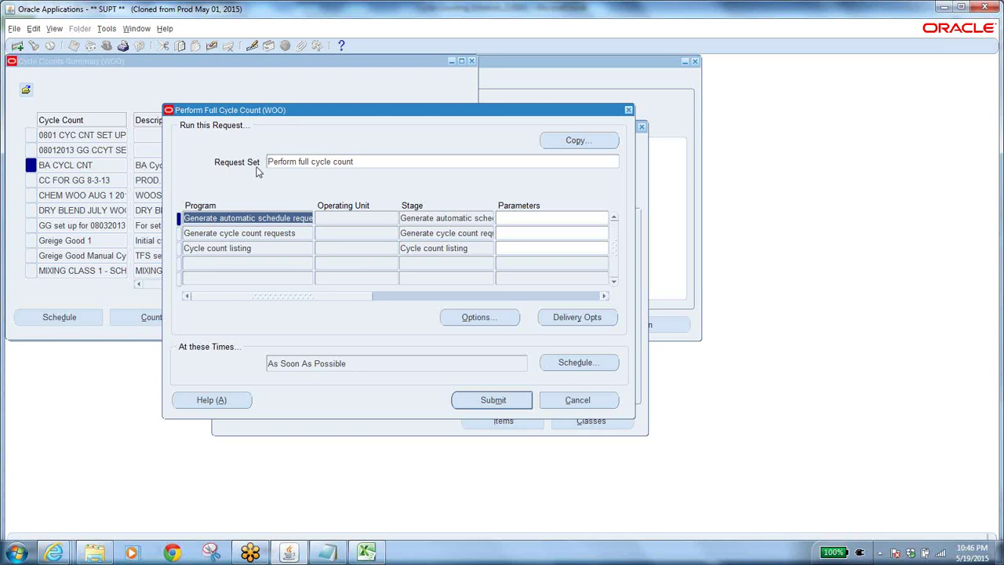
Review the request set's three programs: Generate automatic schedule requests, Generate cycle count requests and Cycle count listing
{"action": "left_click_drag", "start_coordinate": [263, 223], "coordinate": [342, 215]}
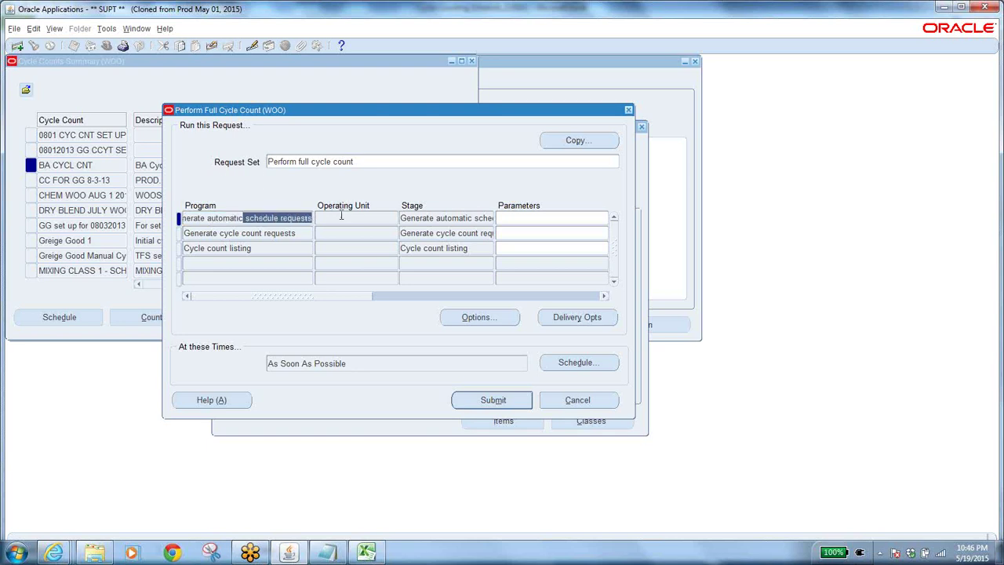
{"action": "left_click", "coordinate": [292, 232]}
{"action": "left_click_drag", "start_coordinate": [185, 233], "coordinate": [235, 236]}
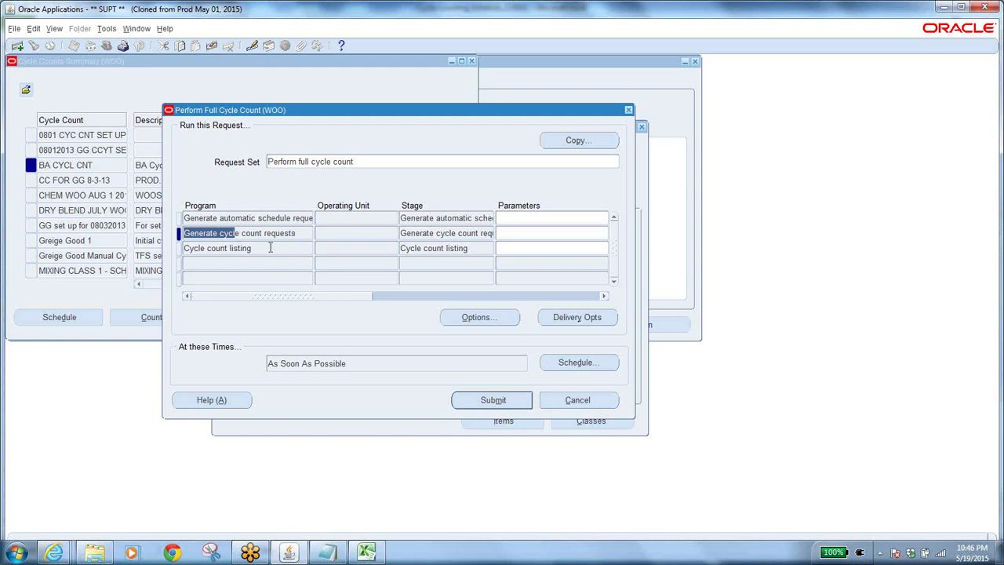
{"action": "left_click", "coordinate": [361, 161]}
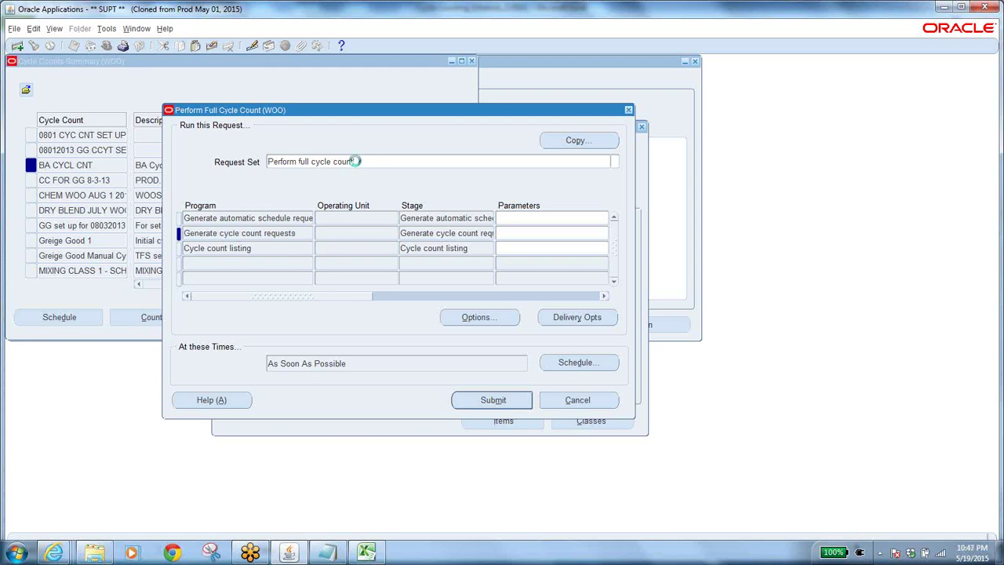
{"action": "left_click", "coordinate": [270, 220]}
{"action": "left_click", "coordinate": [281, 233]}
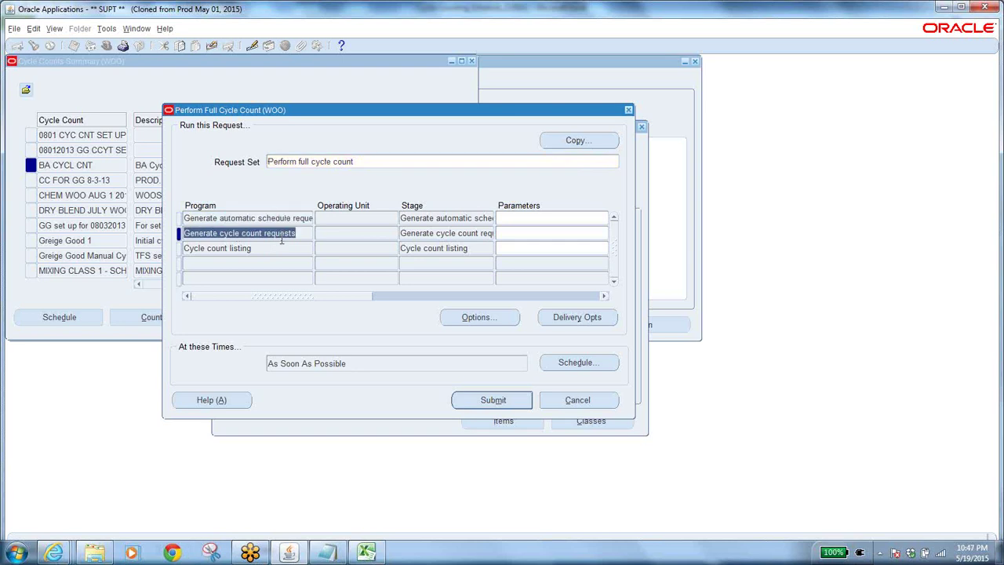
{"action": "left_click", "coordinate": [264, 250]}
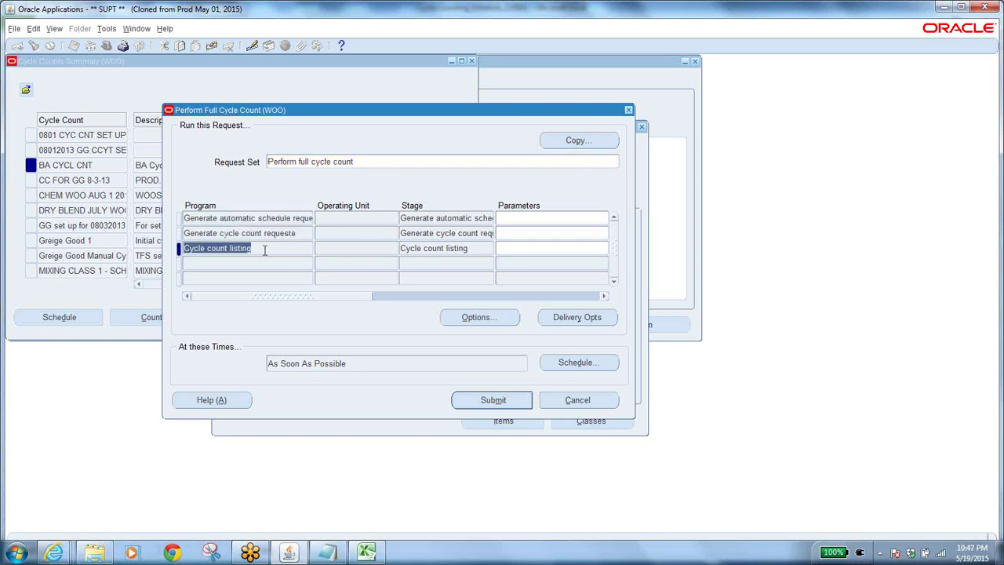
{"action": "left_click", "coordinate": [363, 160]}
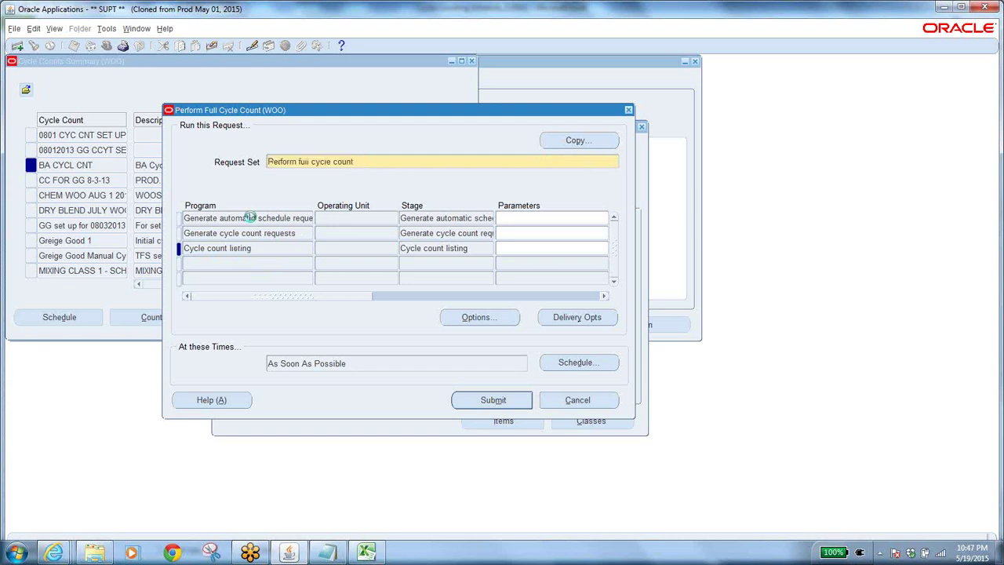
{"action": "left_click", "coordinate": [249, 218]}
{"action": "left_click", "coordinate": [255, 233]}
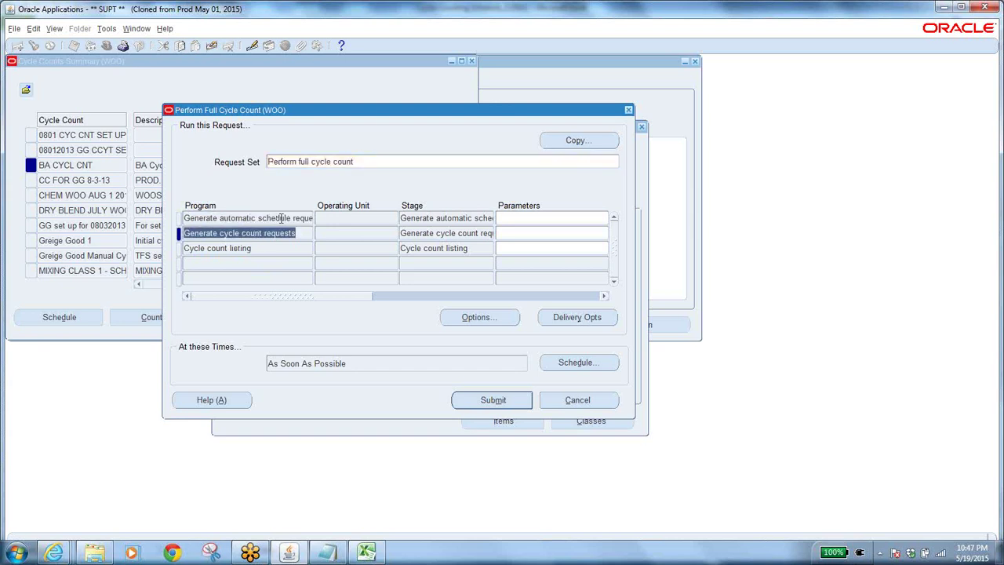
Set the automatic schedule requests program's parameters to cycle count BA CYCL CNT with Include Control Items set to Yes
{"action": "left_click", "coordinate": [281, 218]}
{"action": "left_click", "coordinate": [540, 218]}
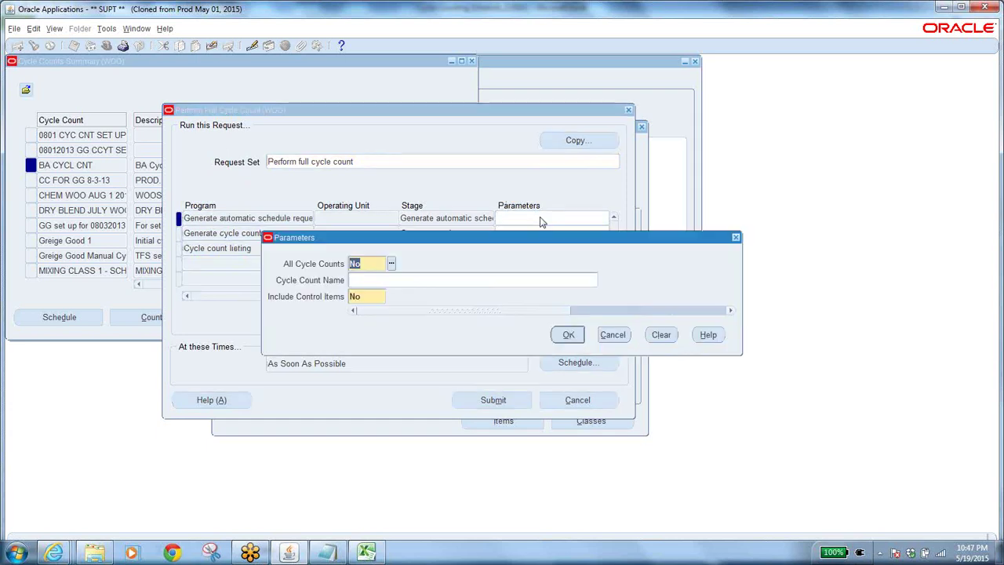
{"action": "left_click", "coordinate": [428, 282]}
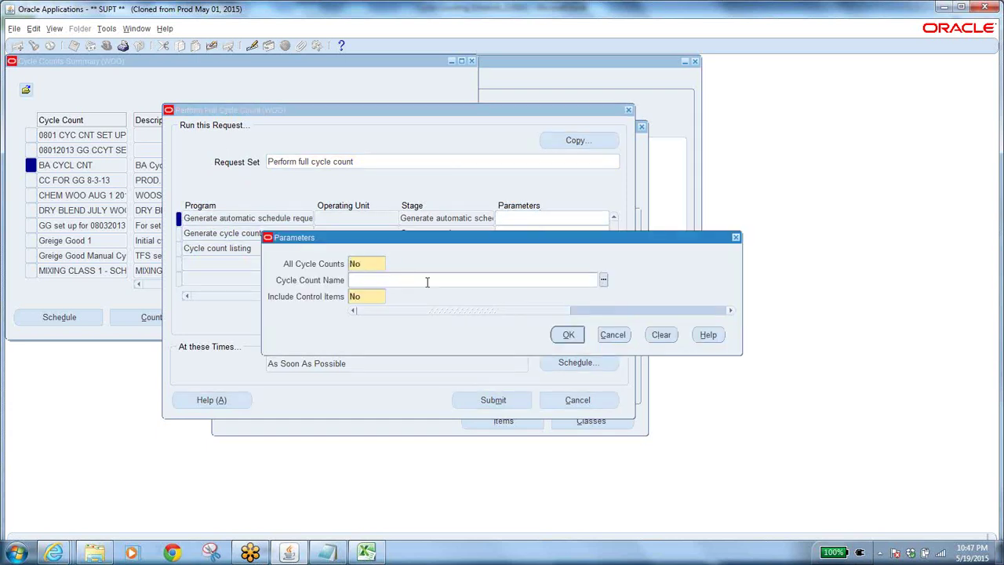
{"action": "type", "text": "BA CYCL CNT"}
{"action": "left_click", "coordinate": [377, 297]}
{"action": "type", "text": "Yes"}
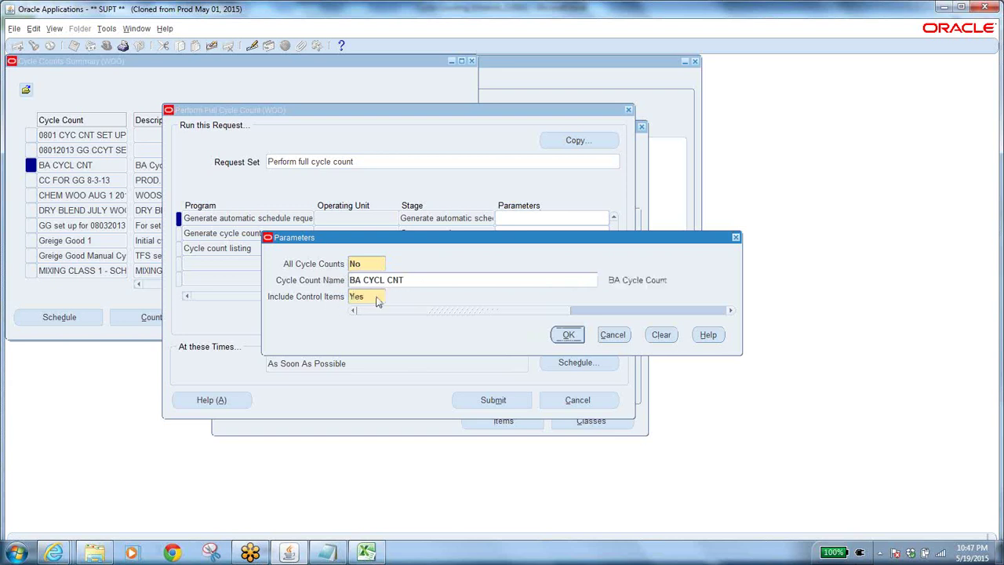
{"action": "left_click", "coordinate": [568, 335]}
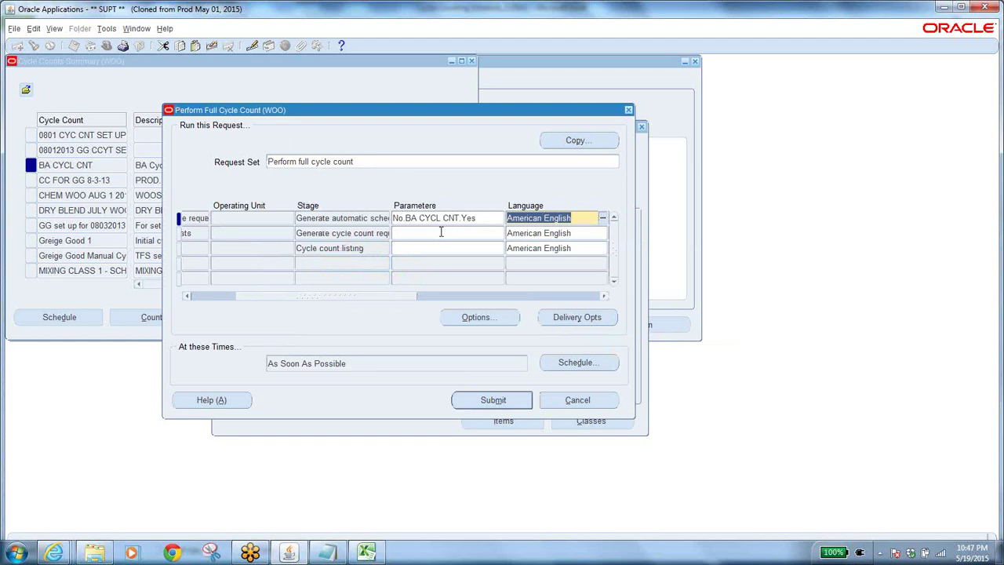
Set the cycle count name to BA CYCL CNT in the Generate cycle count requests parameters
{"action": "left_click", "coordinate": [437, 233]}
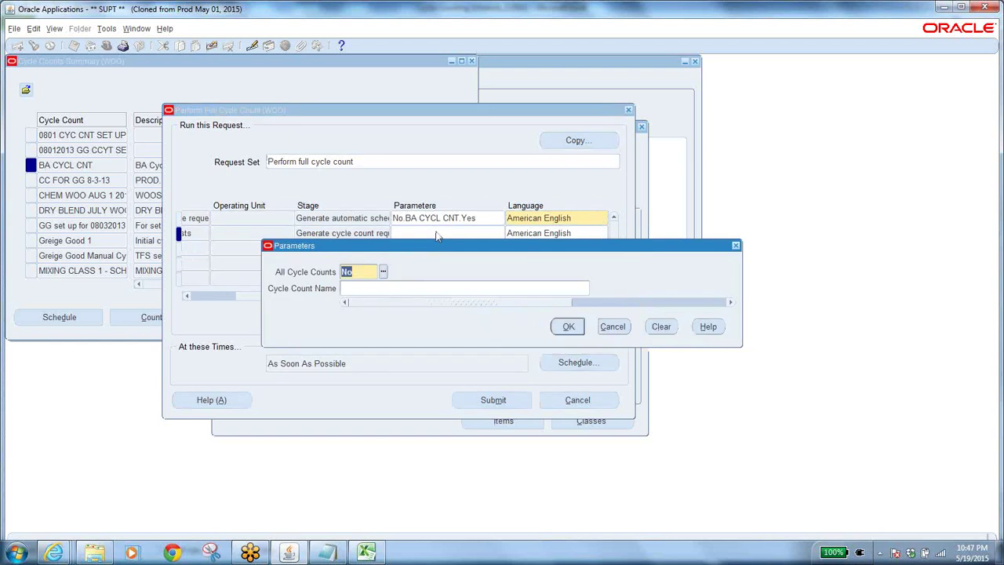
{"action": "left_click", "coordinate": [387, 288]}
{"action": "key", "text": "ctrl+v"}
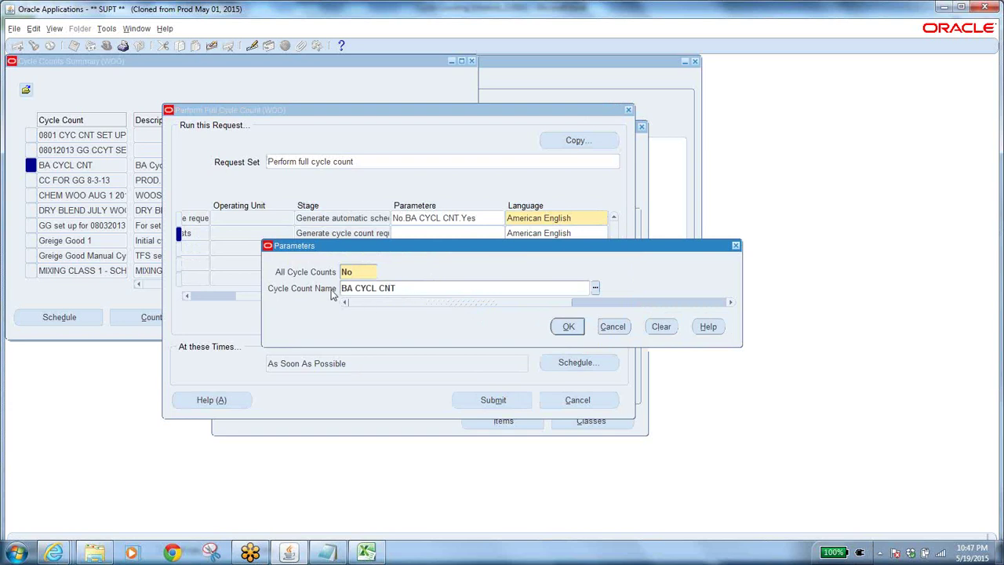
{"action": "left_click", "coordinate": [567, 328]}
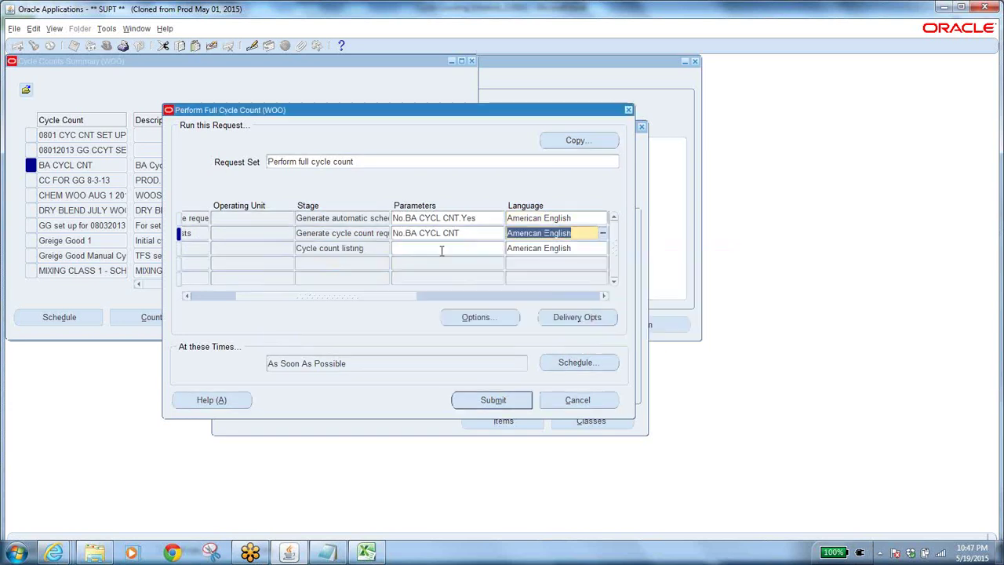
Enter BA CYCL CNT as the cycle count name in the Cycle count listing parameters and check the date and recount fields
{"action": "left_click", "coordinate": [442, 248]}
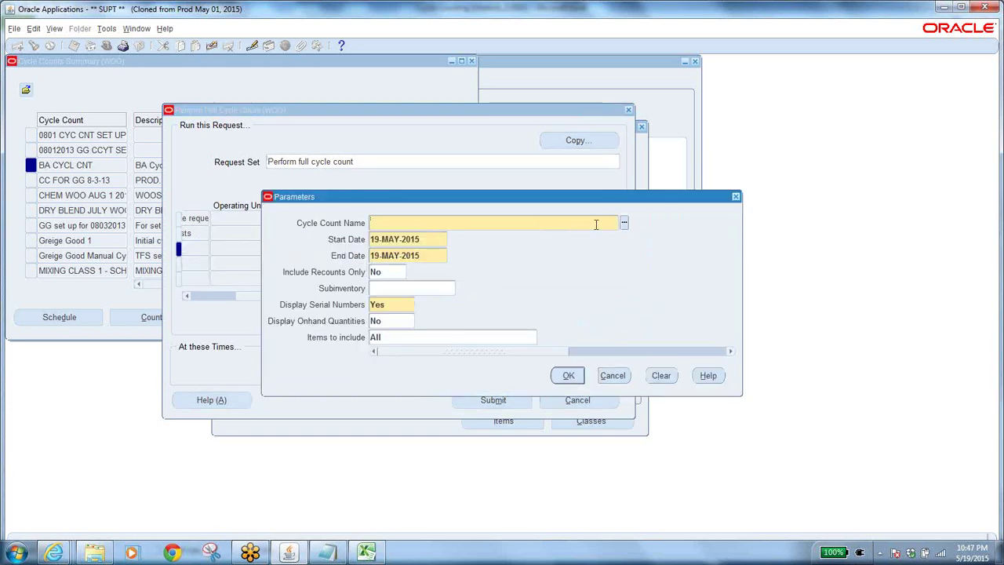
{"action": "key", "text": "ctrl+v"}
{"action": "left_click", "coordinate": [423, 240]}
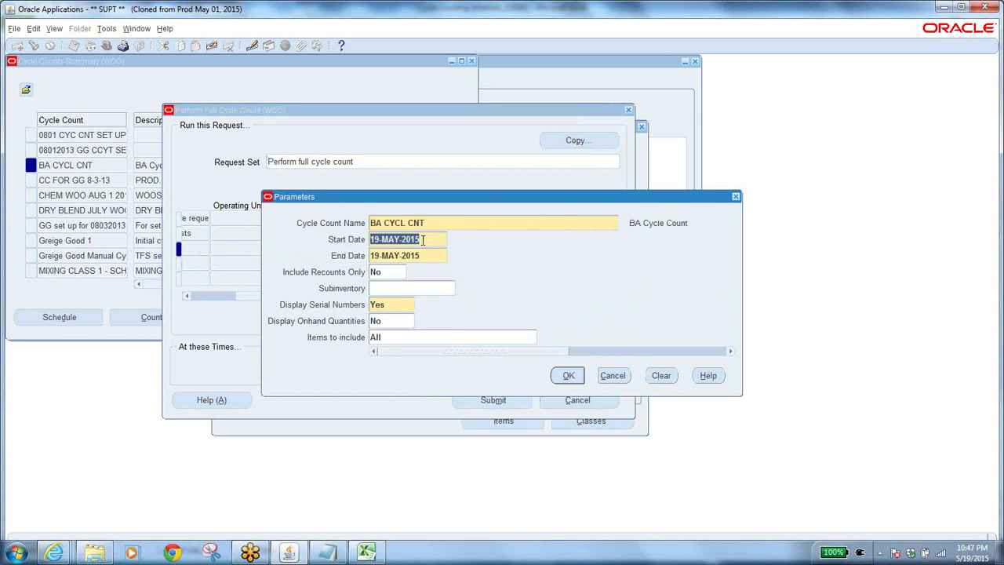
{"action": "left_click", "coordinate": [424, 255]}
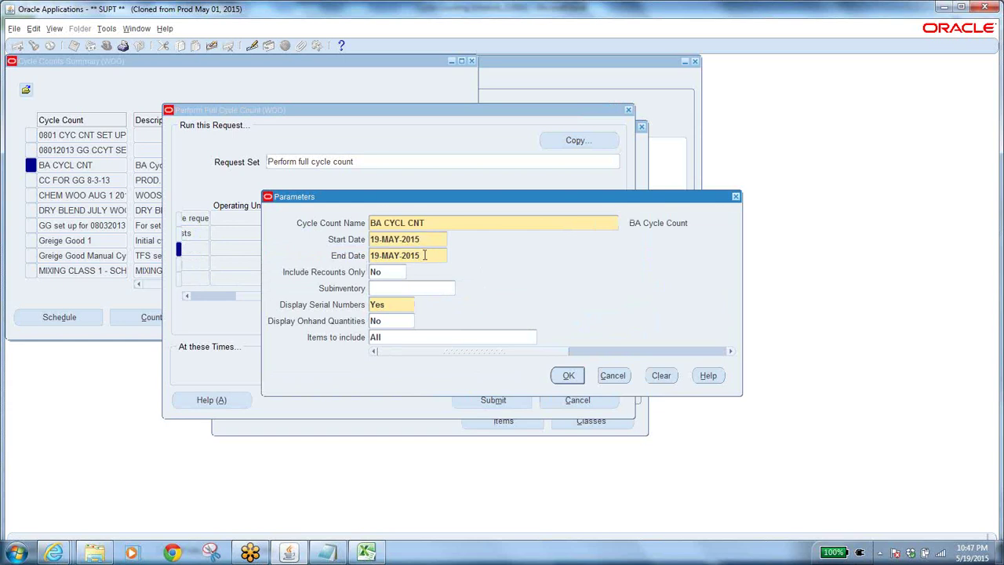
{"action": "left_click", "coordinate": [389, 273]}
{"action": "left_click", "coordinate": [388, 287]}
{"action": "left_click", "coordinate": [429, 223]}
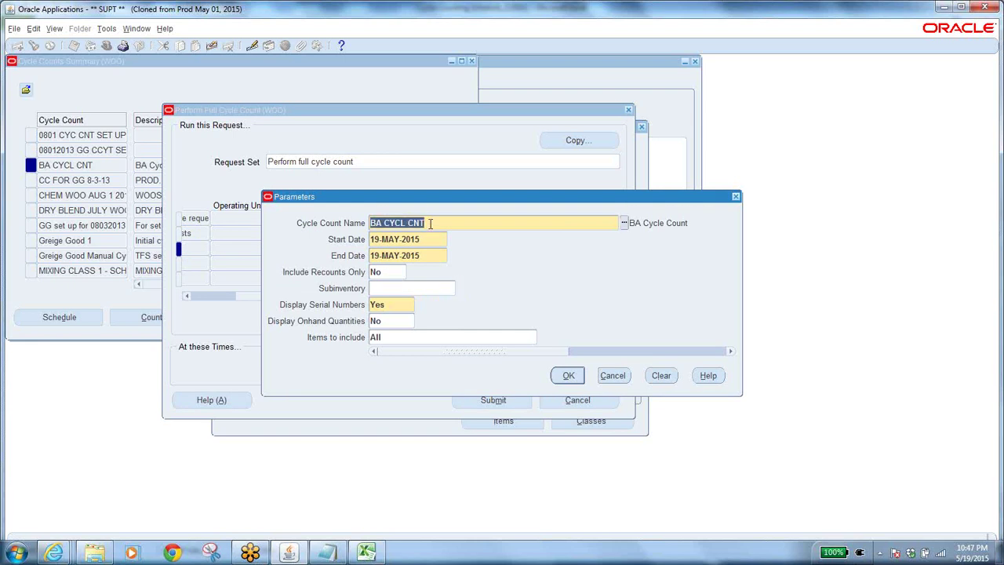
Browse the available subinventories for the cycle count listing without choosing one
{"action": "left_click", "coordinate": [408, 288]}
{"action": "left_click", "coordinate": [461, 288]}
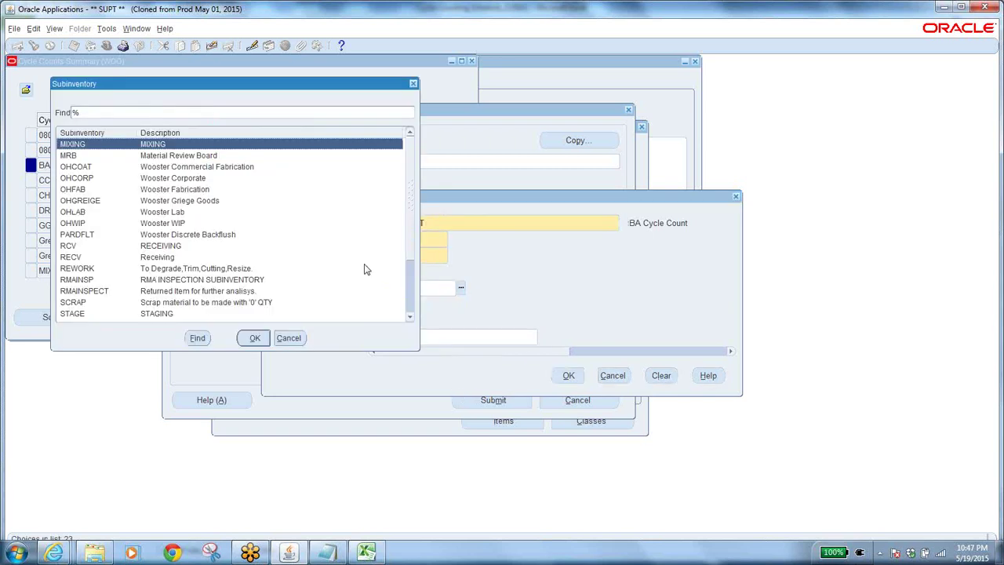
{"action": "left_click", "coordinate": [287, 337]}
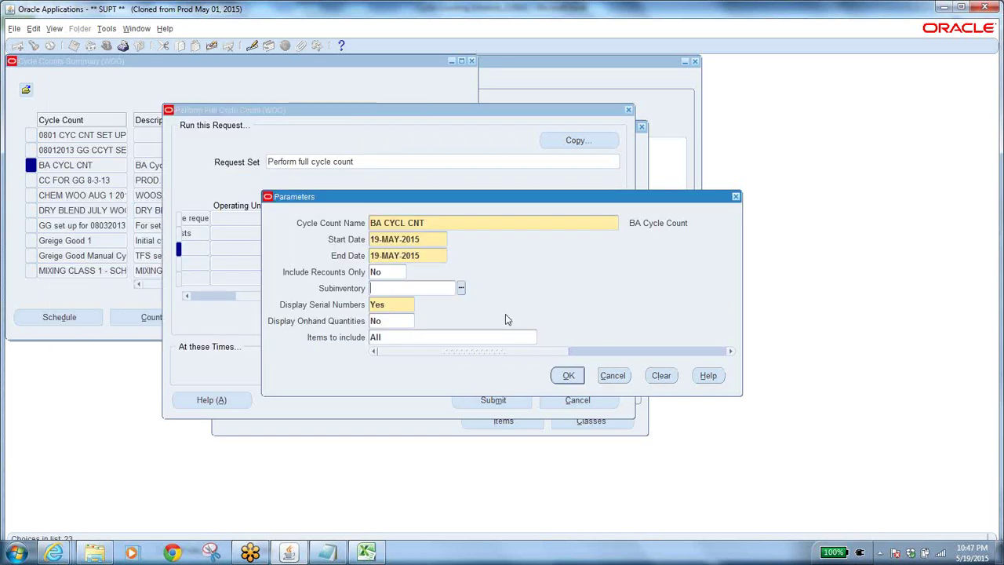
Set Display Onhand Quantities to Yes for the cycle count listing and accept its parameters
{"action": "left_click", "coordinate": [396, 305]}
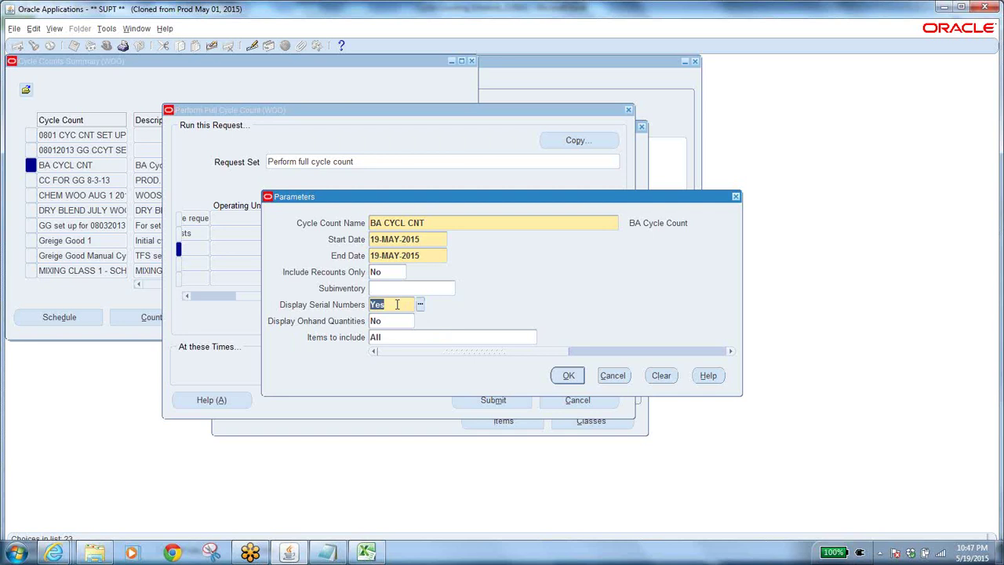
{"action": "left_click", "coordinate": [390, 320]}
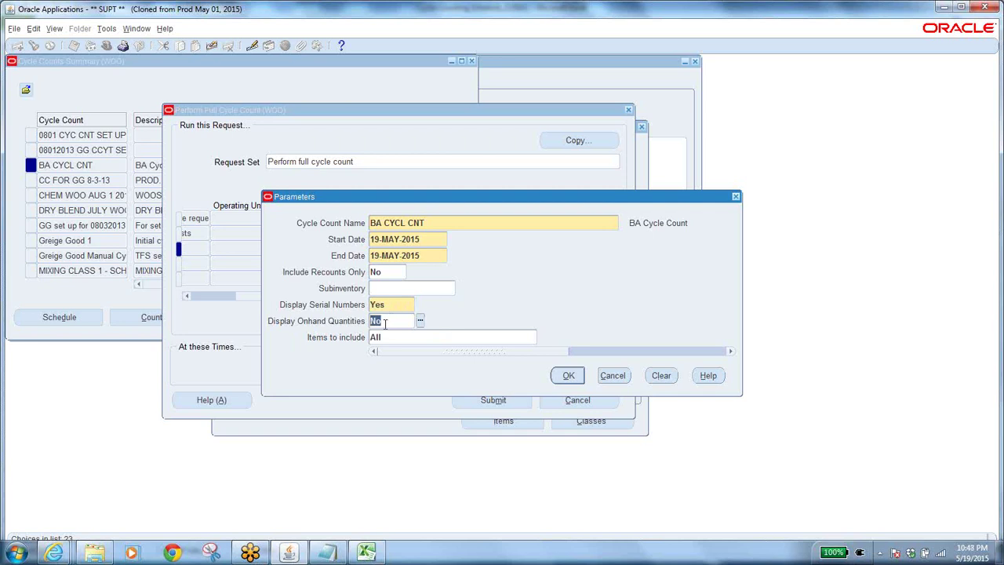
{"action": "type", "text": "Yes"}
{"action": "key", "text": "Tab"}
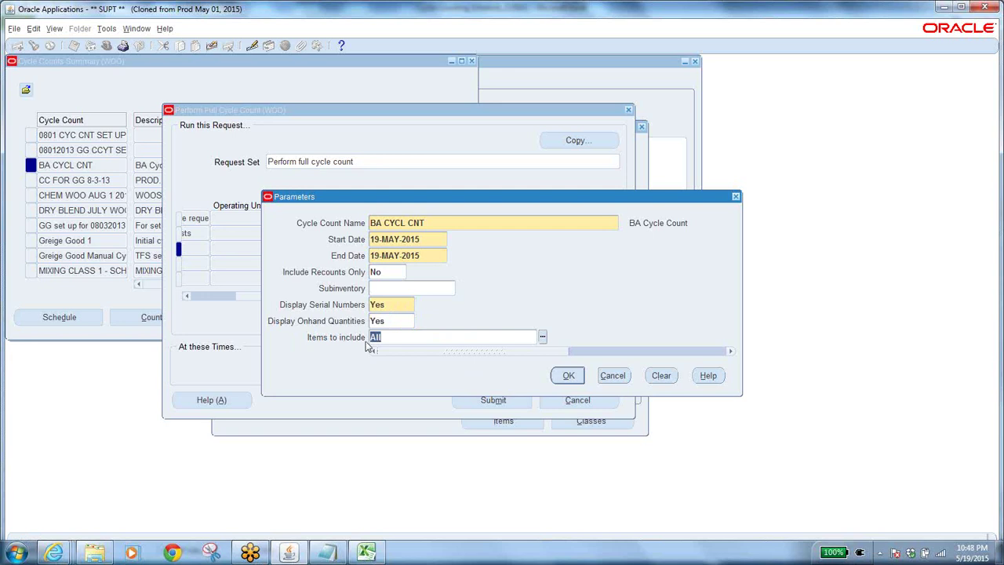
{"action": "left_click", "coordinate": [559, 374]}
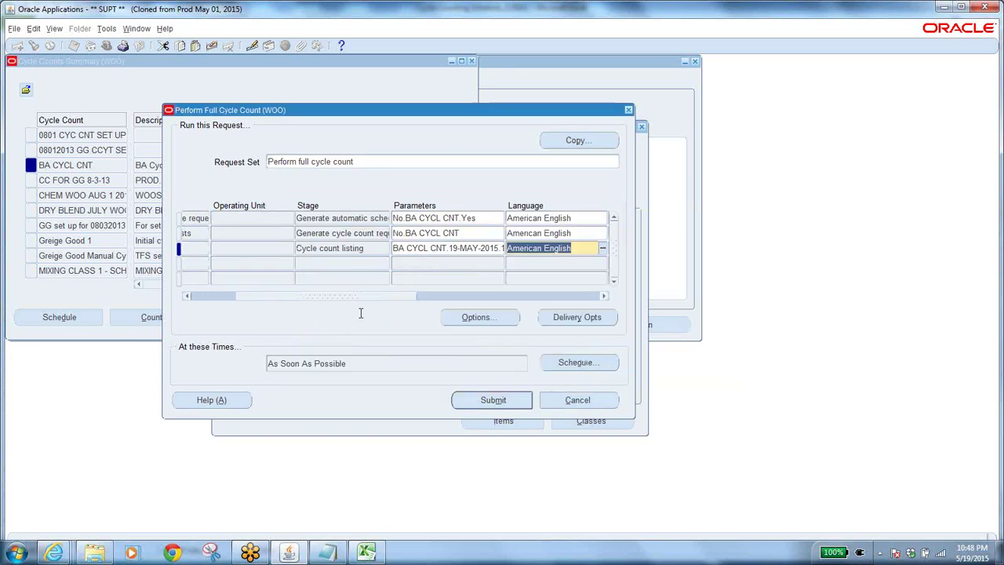
Review the Periodically and Once schedule options and the run date calendar for the Perform full cycle count request set
{"action": "left_click", "coordinate": [362, 161]}
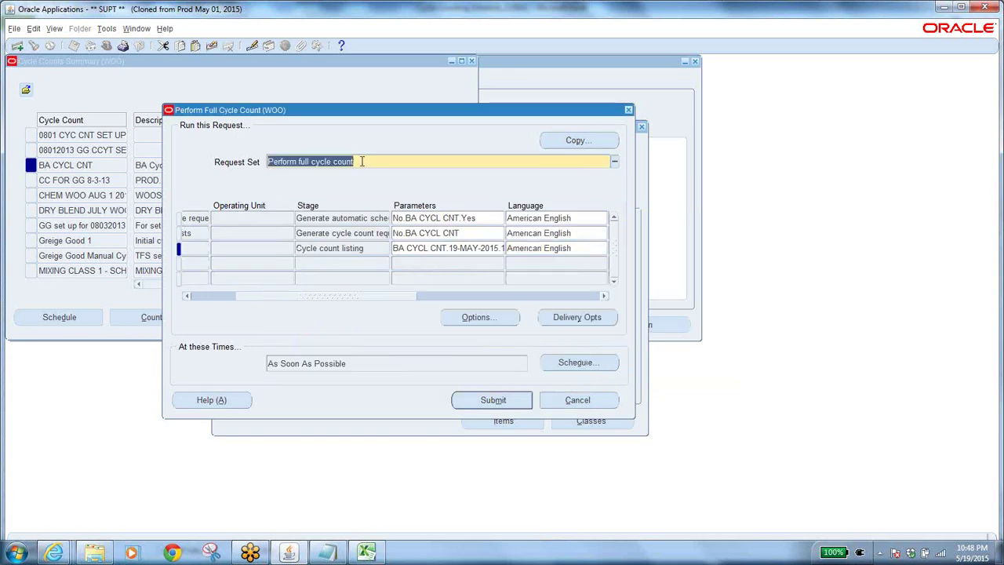
{"action": "left_click", "coordinate": [570, 364]}
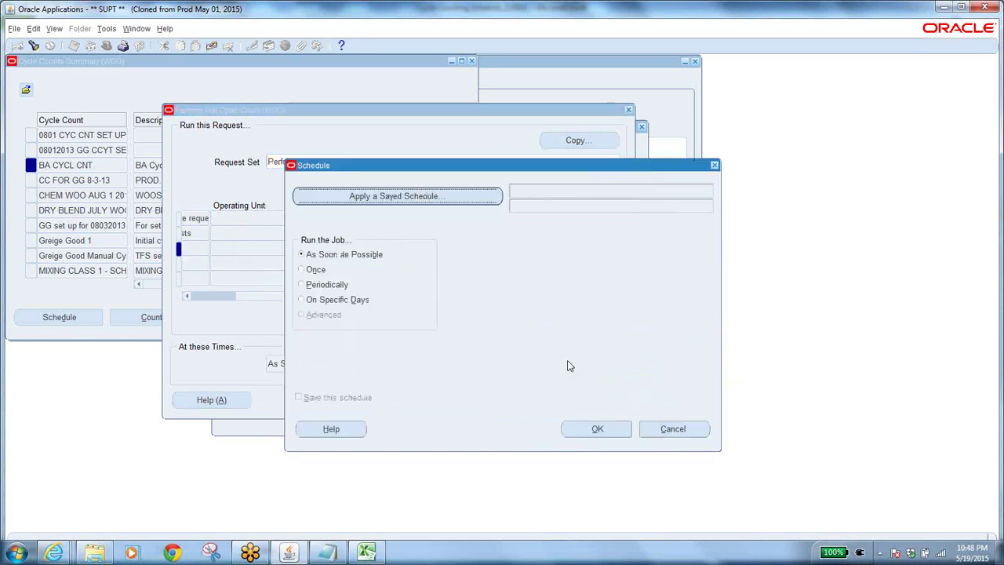
{"action": "left_click", "coordinate": [309, 287]}
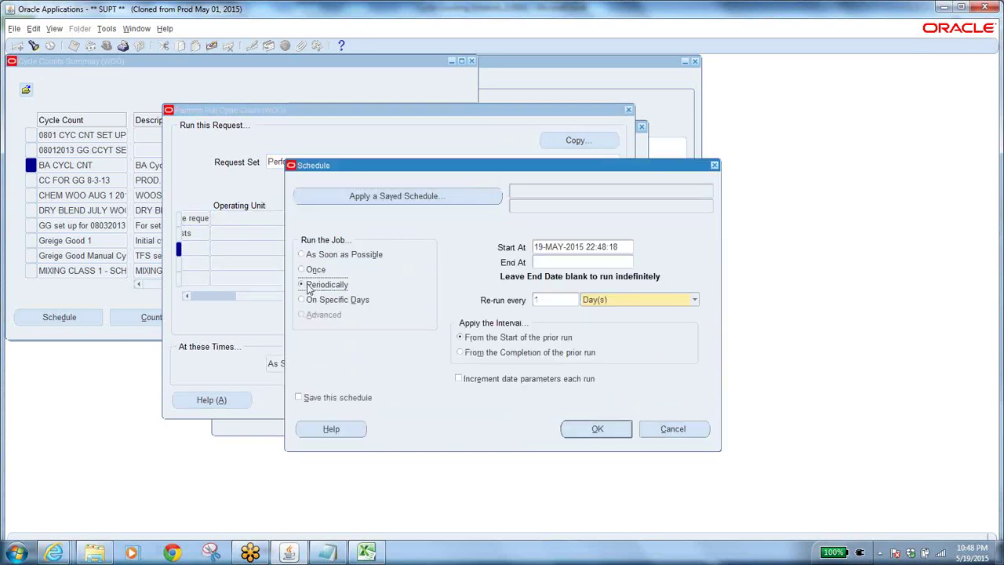
{"action": "left_click", "coordinate": [302, 269]}
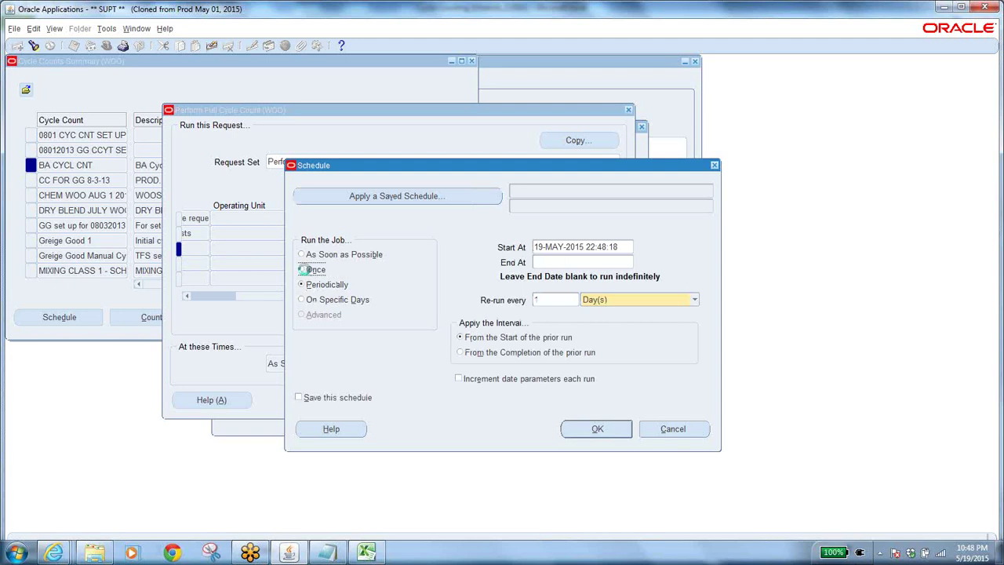
{"action": "left_click", "coordinate": [619, 254]}
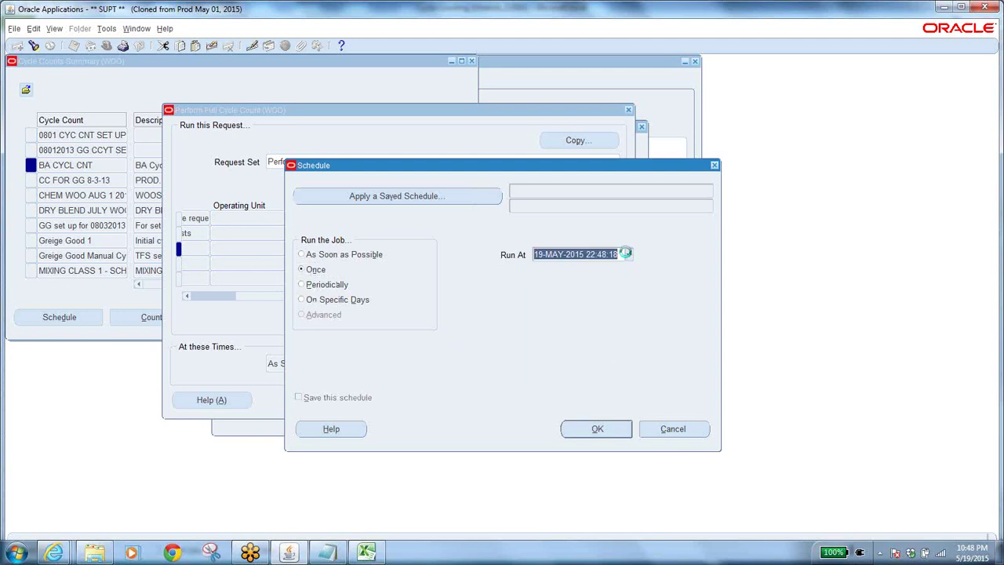
{"action": "left_click", "coordinate": [629, 254]}
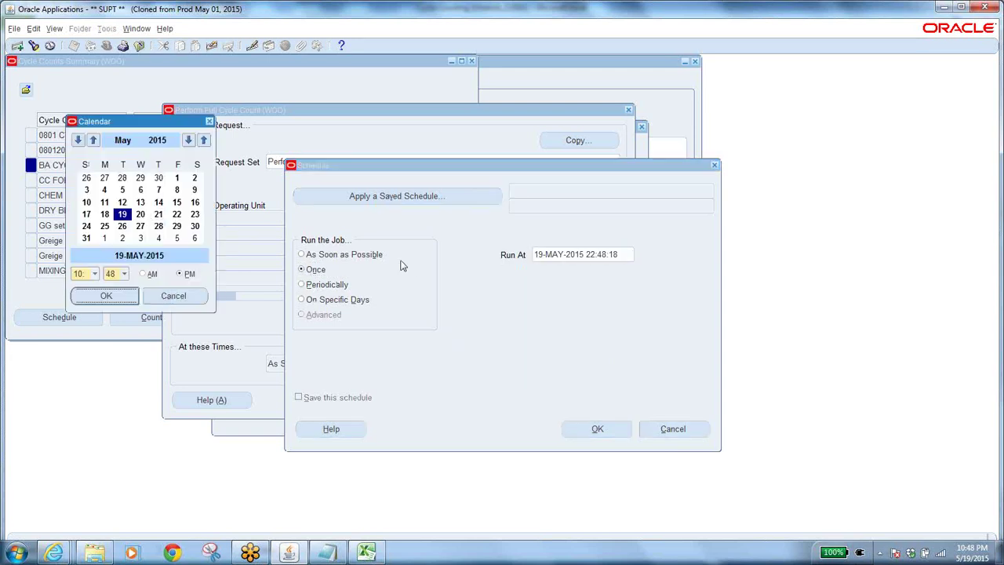
{"action": "left_click", "coordinate": [141, 226]}
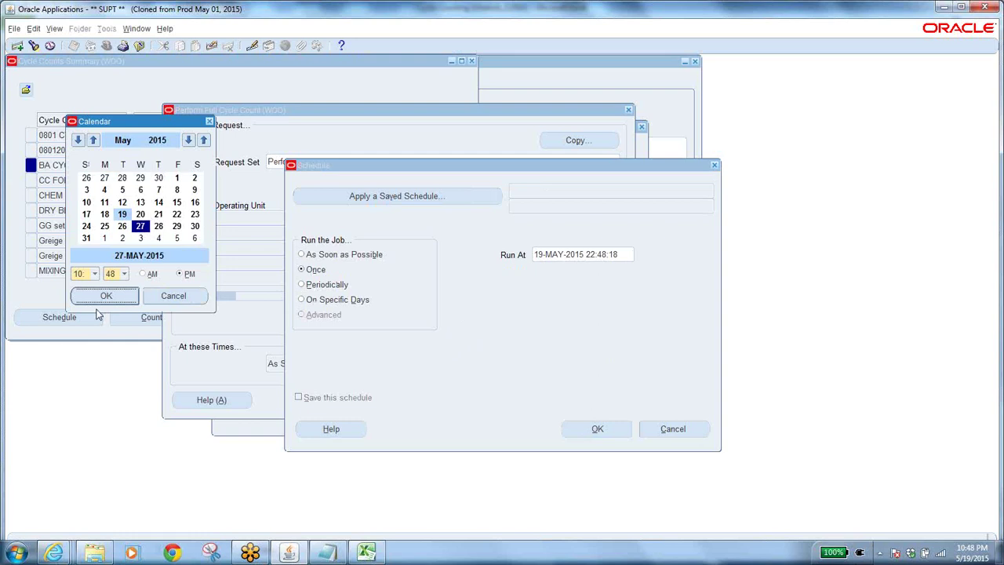
{"action": "left_click", "coordinate": [94, 273]}
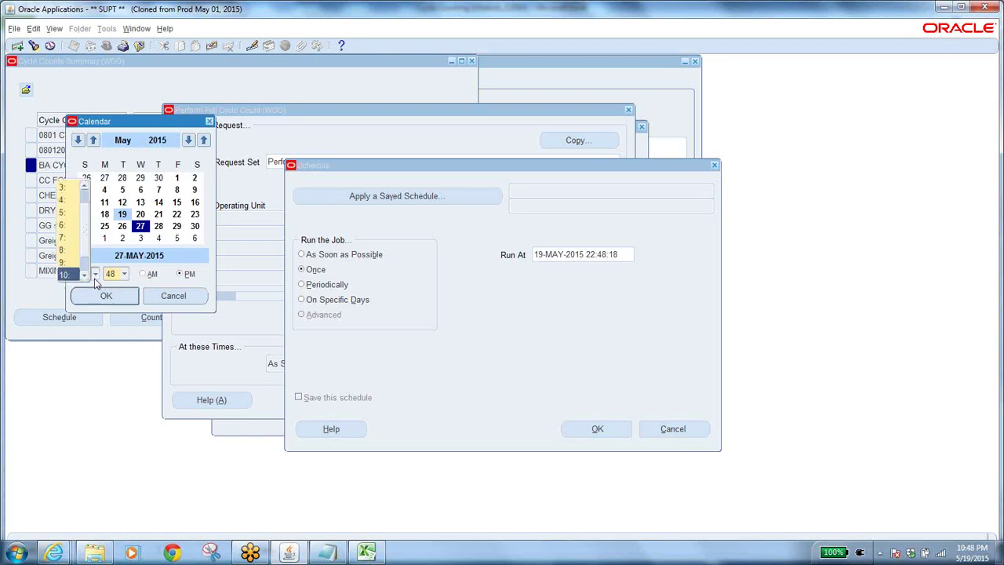
{"action": "left_click", "coordinate": [171, 295]}
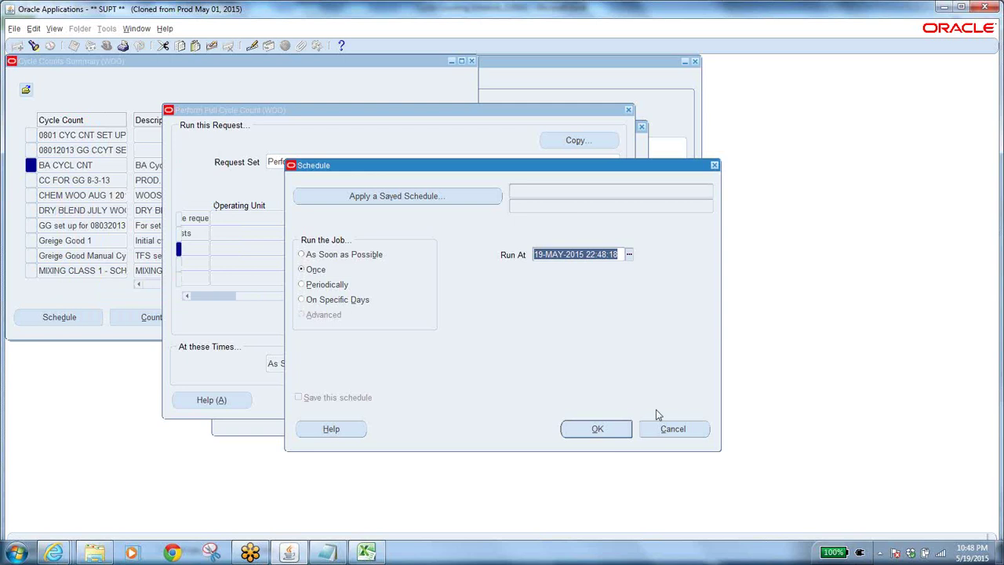
{"action": "left_click", "coordinate": [611, 433]}
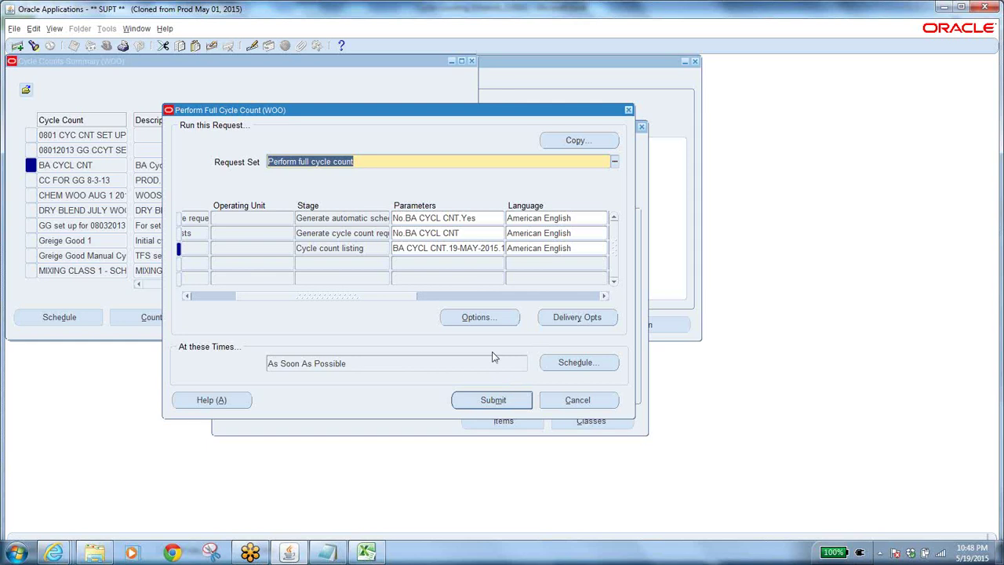
Submit the Perform full cycle count request set and open the list of concurrent requests
{"action": "left_click", "coordinate": [494, 401]}
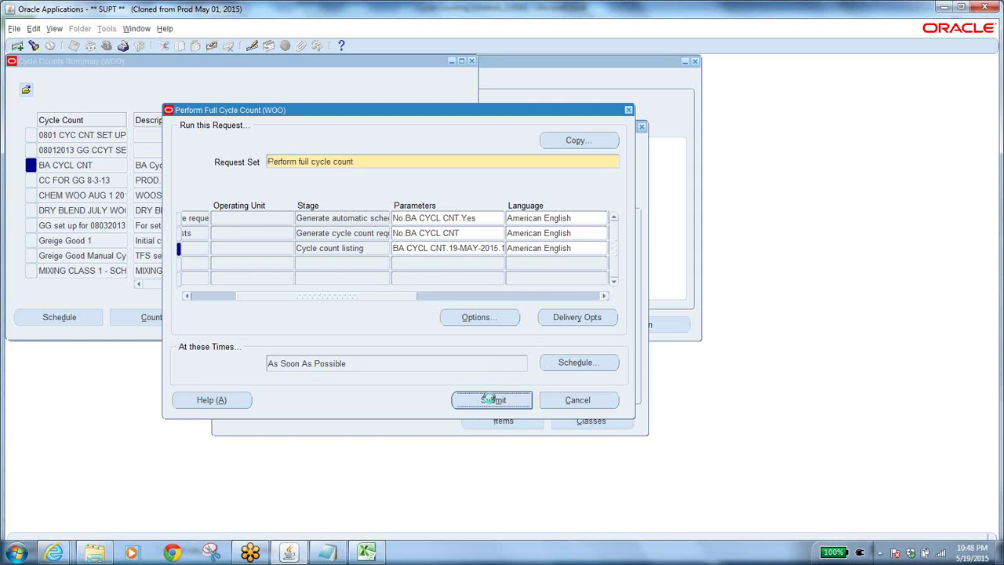
{"action": "left_click", "coordinate": [579, 314]}
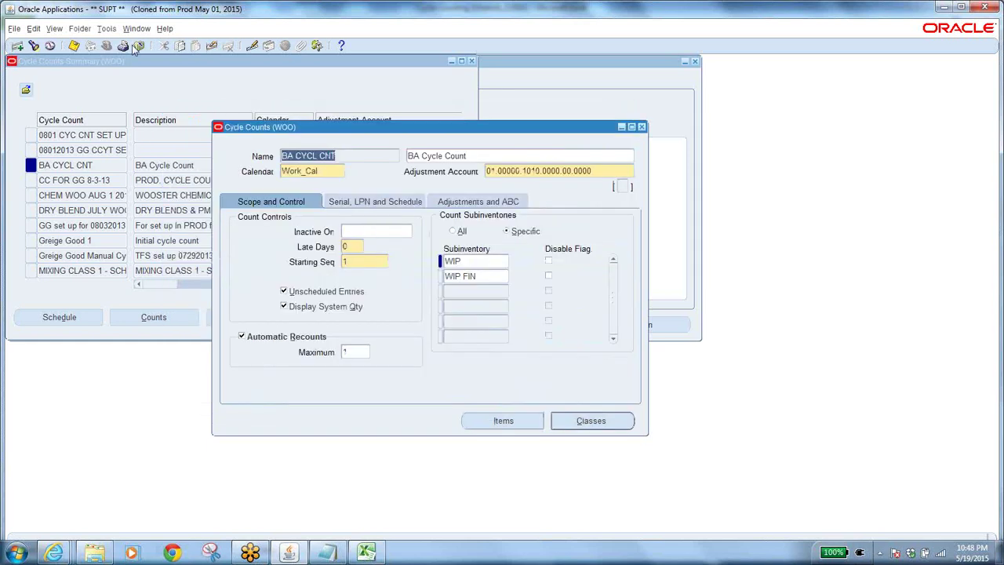
{"action": "left_click", "coordinate": [56, 28]}
{"action": "left_click", "coordinate": [73, 189]}
{"action": "left_click", "coordinate": [387, 335]}
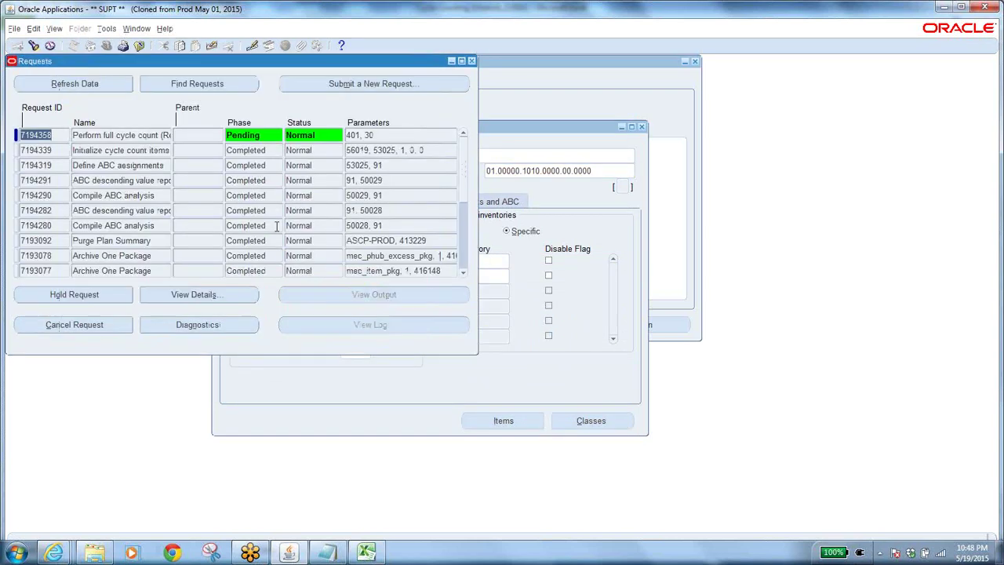
Refresh the request list until the Perform full cycle count set and its Cycle count listing request have completed
{"action": "left_click", "coordinate": [92, 84]}
{"action": "left_click", "coordinate": [92, 83]}
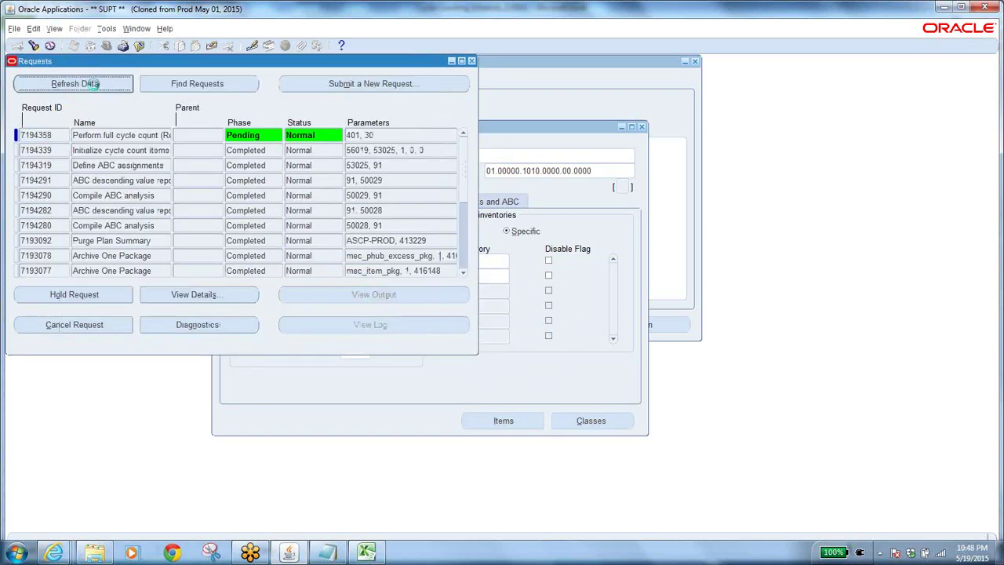
{"action": "left_click", "coordinate": [92, 84]}
{"action": "left_click", "coordinate": [94, 86]}
{"action": "left_click", "coordinate": [95, 87]}
{"action": "left_click", "coordinate": [94, 86]}
{"action": "left_click", "coordinate": [93, 84]}
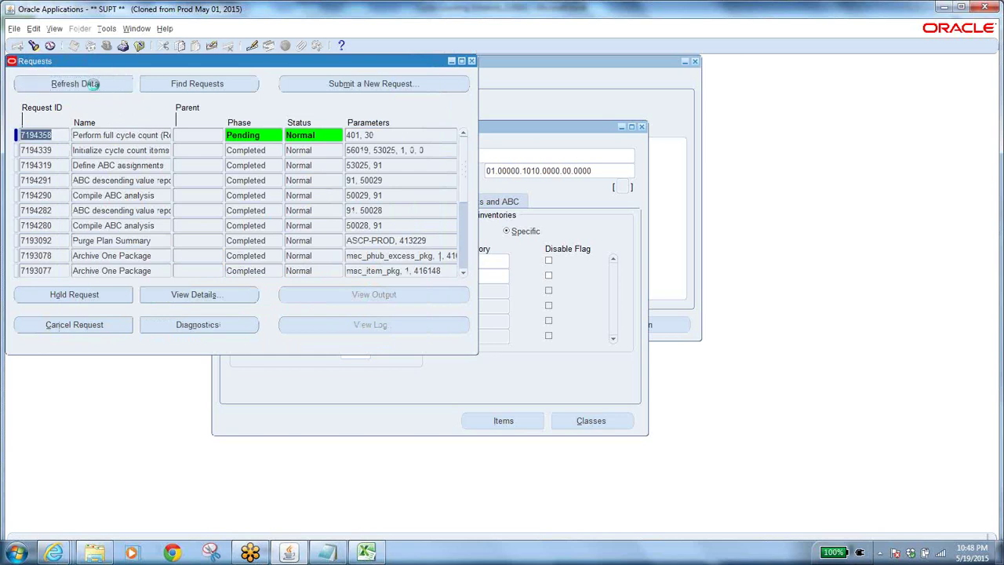
{"action": "left_click", "coordinate": [92, 84]}
{"action": "left_click", "coordinate": [93, 84]}
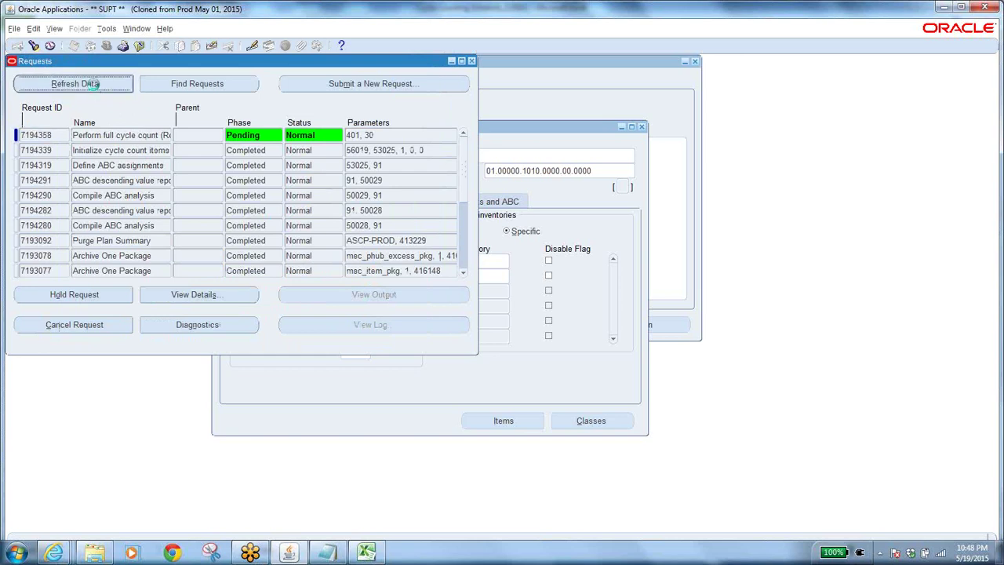
{"action": "left_click", "coordinate": [93, 84]}
{"action": "left_click", "coordinate": [94, 86]}
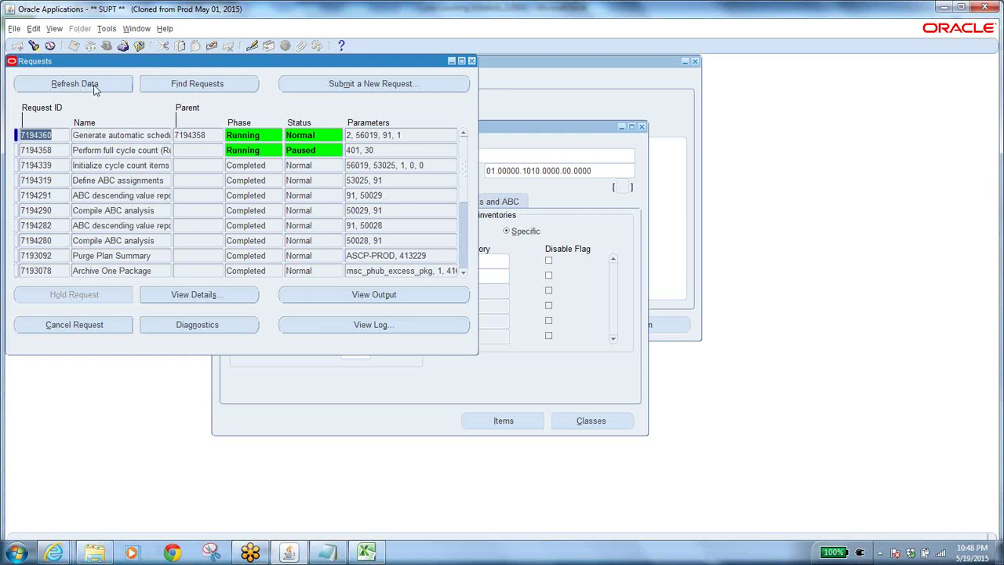
{"action": "left_click", "coordinate": [93, 86]}
{"action": "left_click", "coordinate": [94, 86]}
{"action": "left_click", "coordinate": [93, 87]}
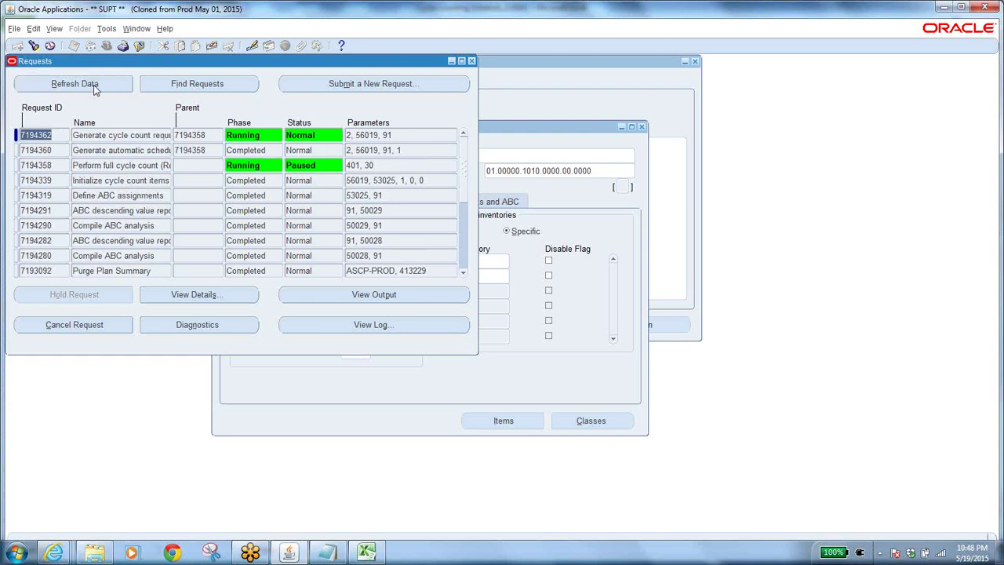
{"action": "left_click", "coordinate": [93, 86]}
{"action": "left_click", "coordinate": [94, 87]}
{"action": "left_click", "coordinate": [94, 87]}
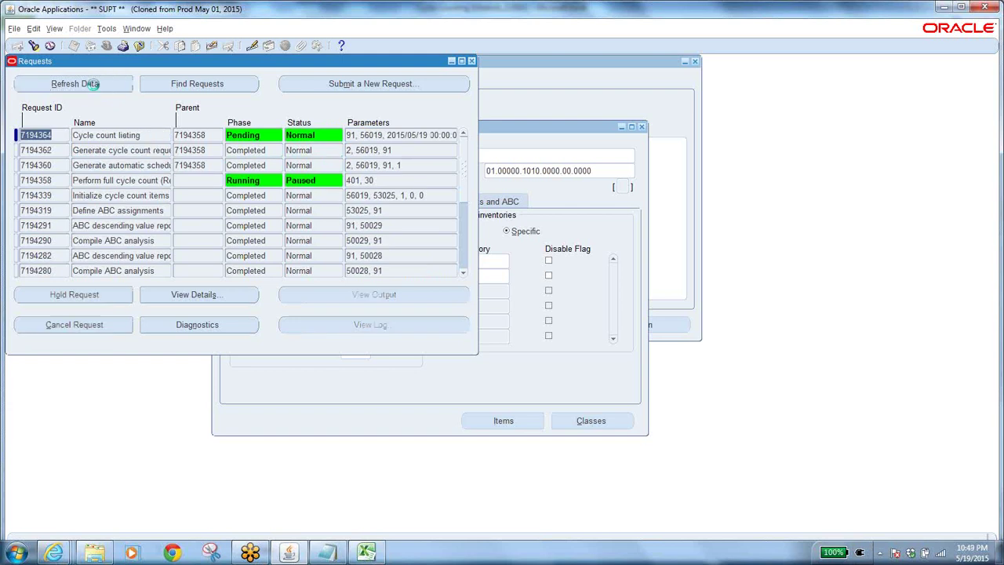
{"action": "left_click", "coordinate": [93, 84]}
{"action": "left_click", "coordinate": [94, 87]}
{"action": "left_click", "coordinate": [94, 87]}
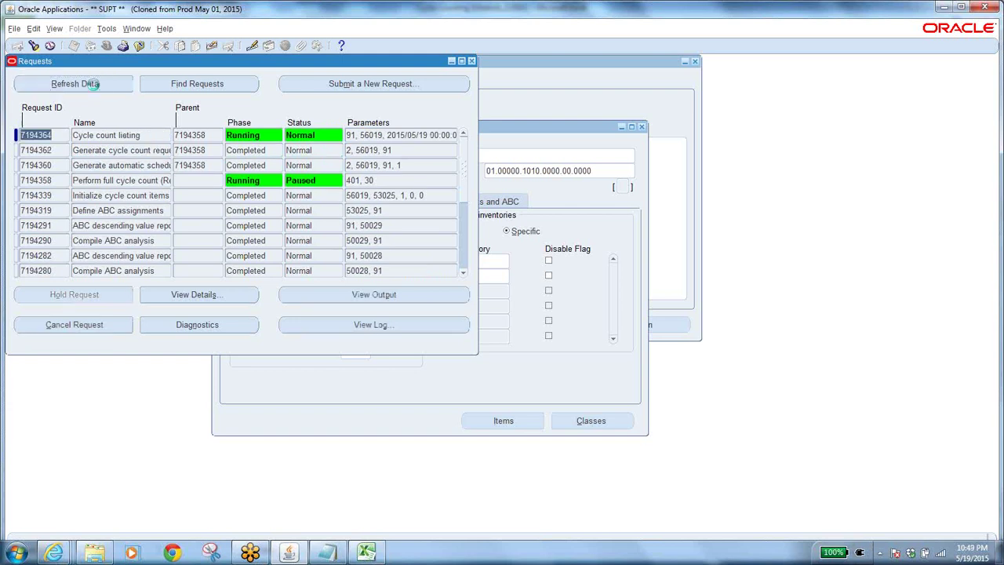
{"action": "left_click", "coordinate": [94, 87]}
{"action": "left_click", "coordinate": [94, 87]}
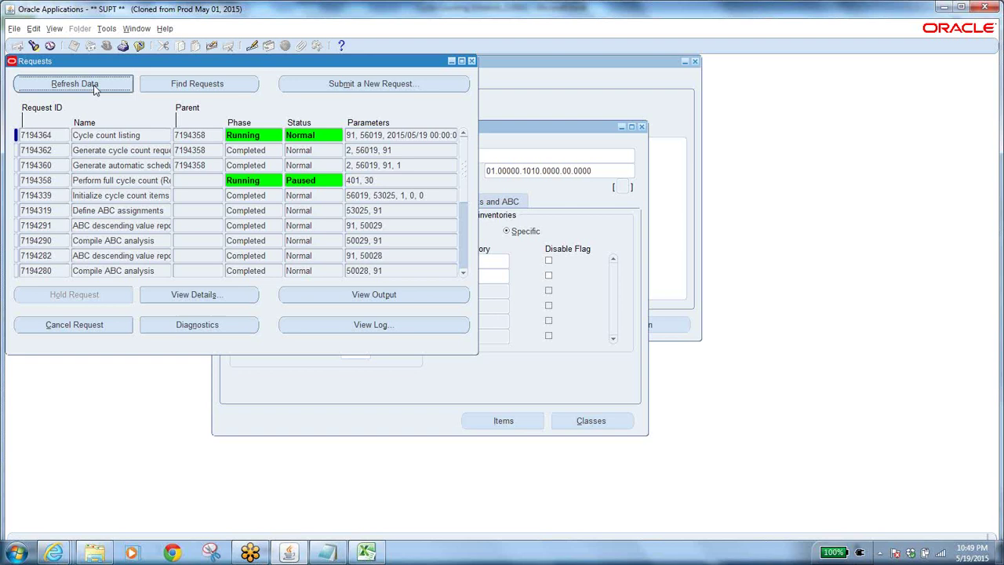
{"action": "left_click", "coordinate": [94, 87]}
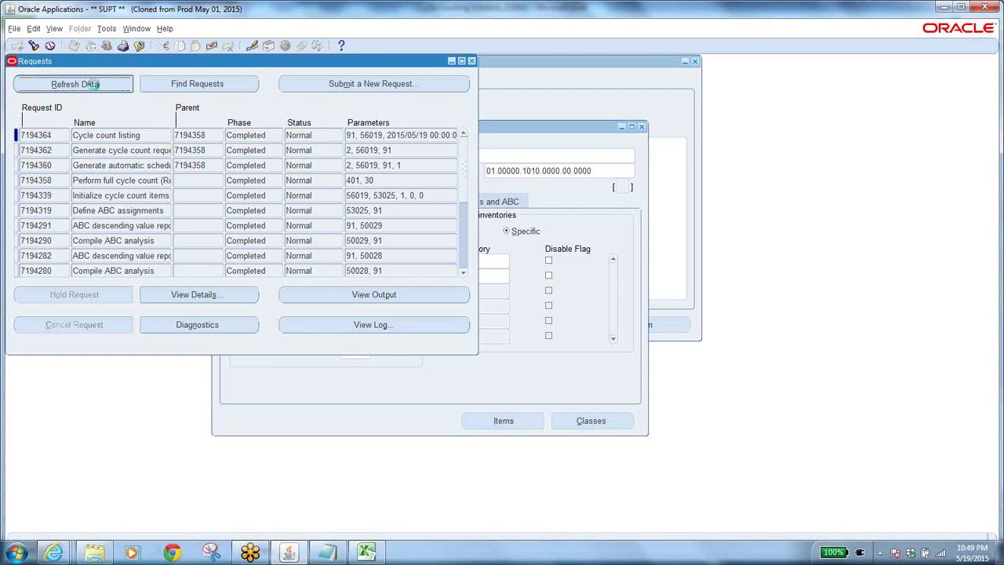
Try to view the output of the Cycle count listing request, and close the request list
{"action": "left_click", "coordinate": [155, 137]}
{"action": "left_click", "coordinate": [365, 294]}
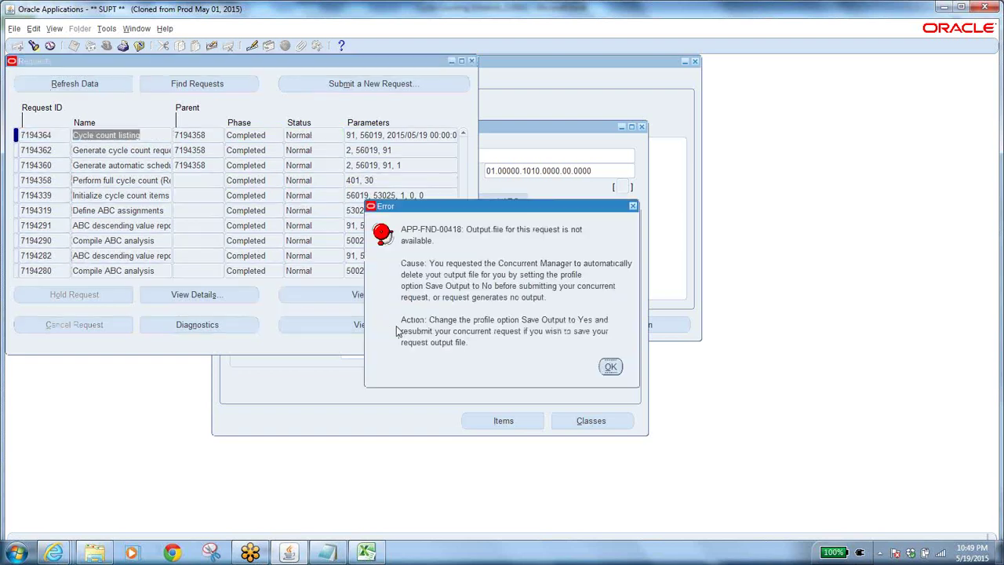
{"action": "left_click", "coordinate": [610, 367]}
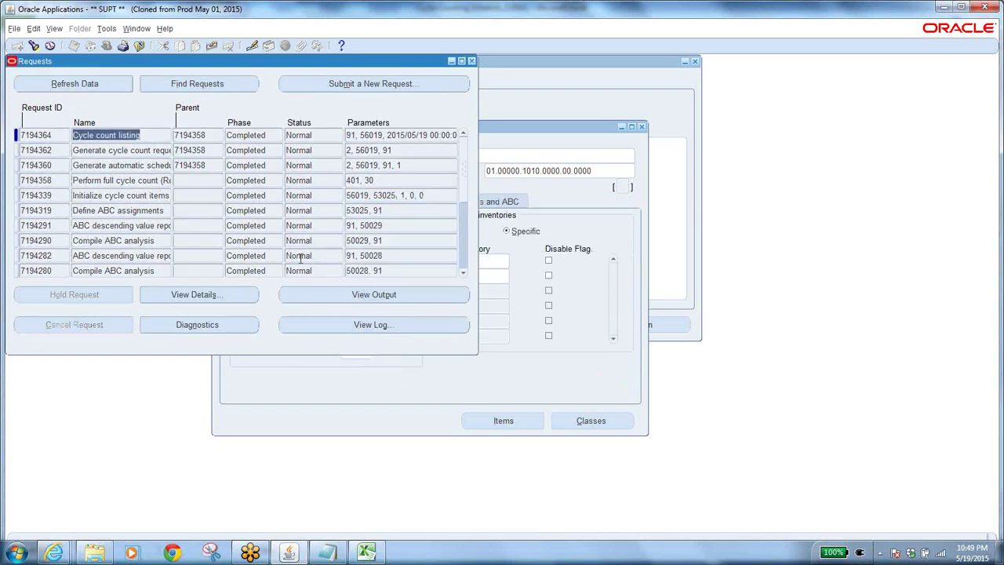
{"action": "left_click", "coordinate": [471, 60]}
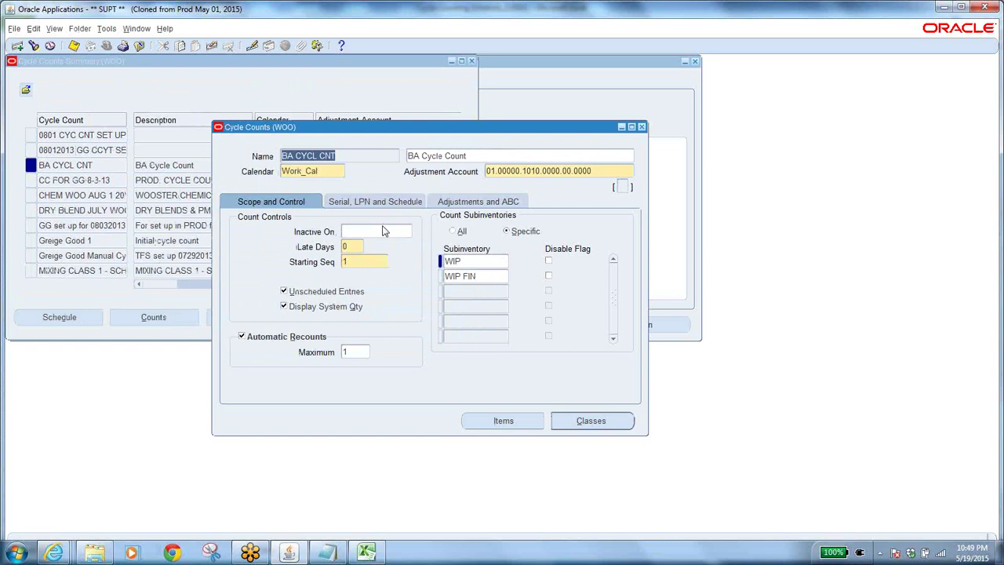
Start a new Perform Full Cycle Count run with cycle count BA CYCL CNT and Include Control Items Yes for Generate automatic schedule requests
{"action": "left_click", "coordinate": [107, 29]}
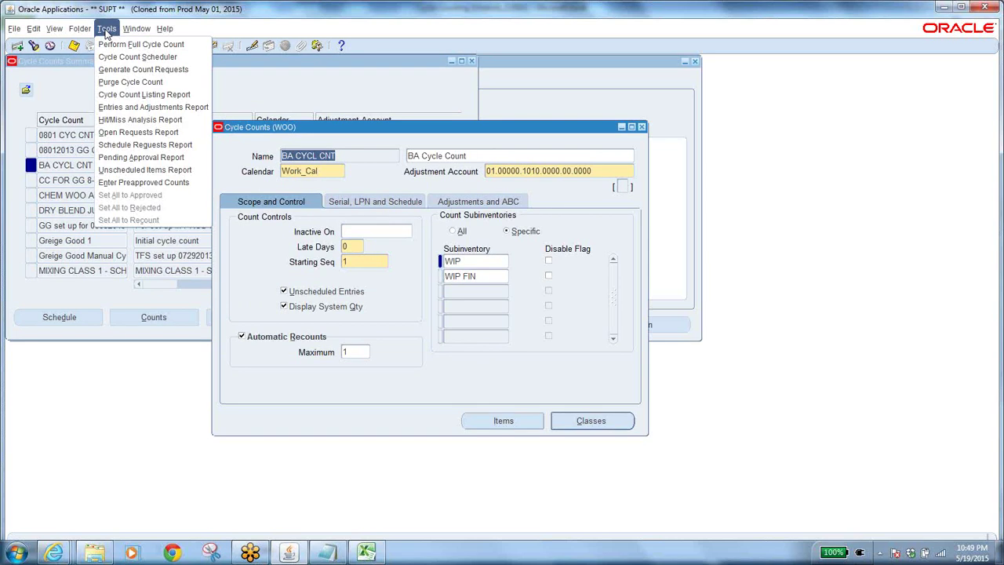
{"action": "left_click", "coordinate": [124, 45]}
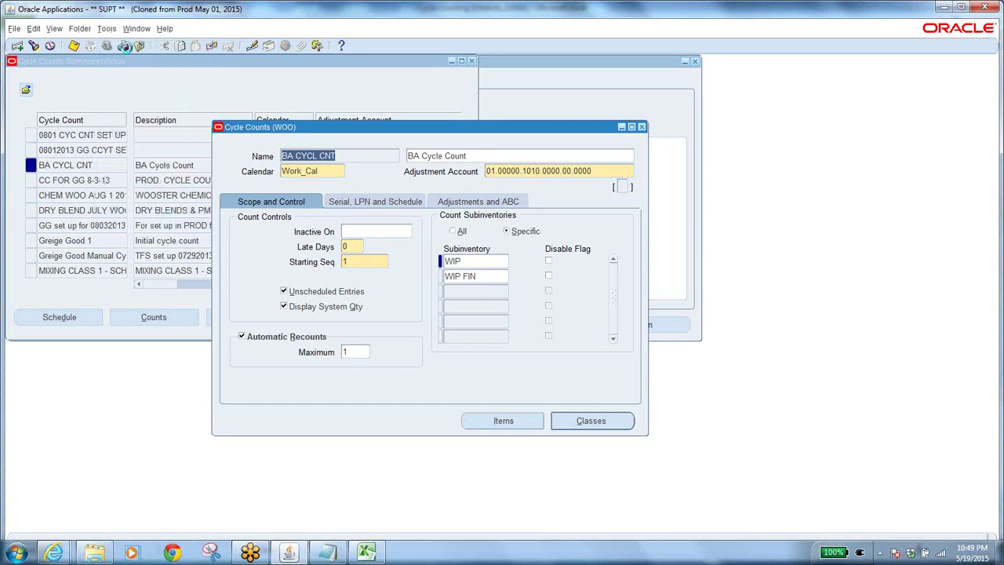
{"action": "left_click", "coordinate": [378, 169]}
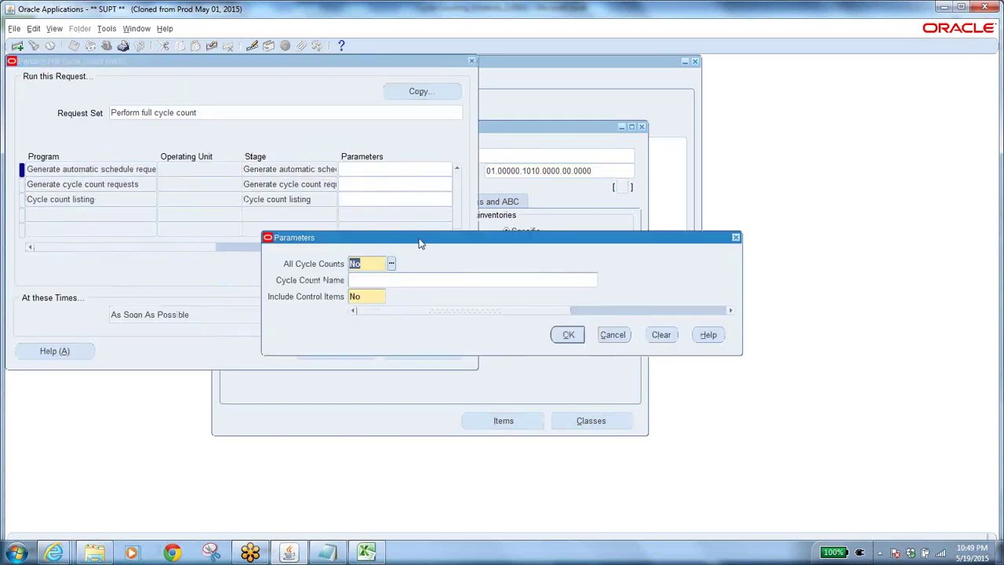
{"action": "left_click", "coordinate": [400, 282]}
{"action": "type", "text": "BA CYCL CNT"}
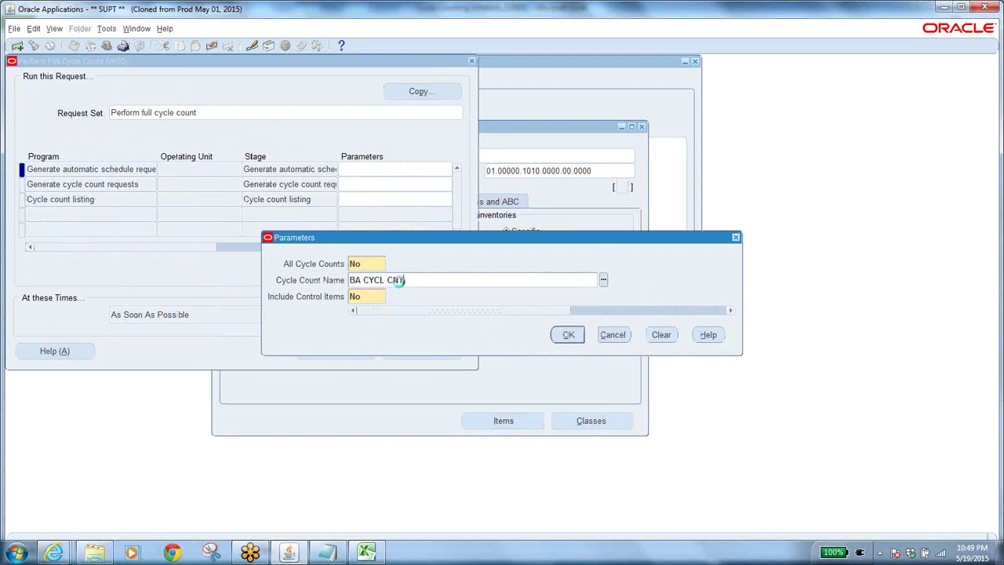
{"action": "key", "text": "Tab"}
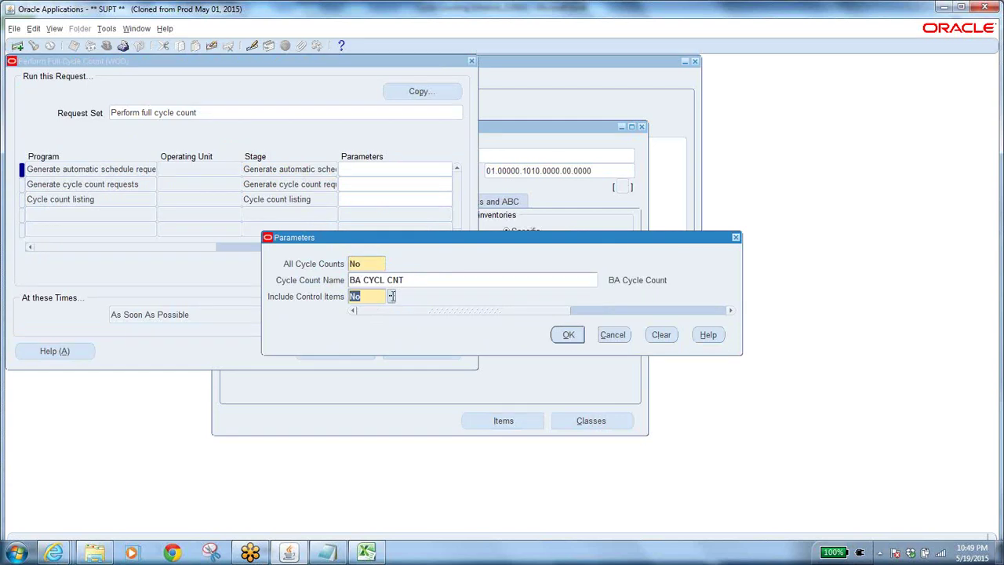
{"action": "left_click", "coordinate": [392, 298]}
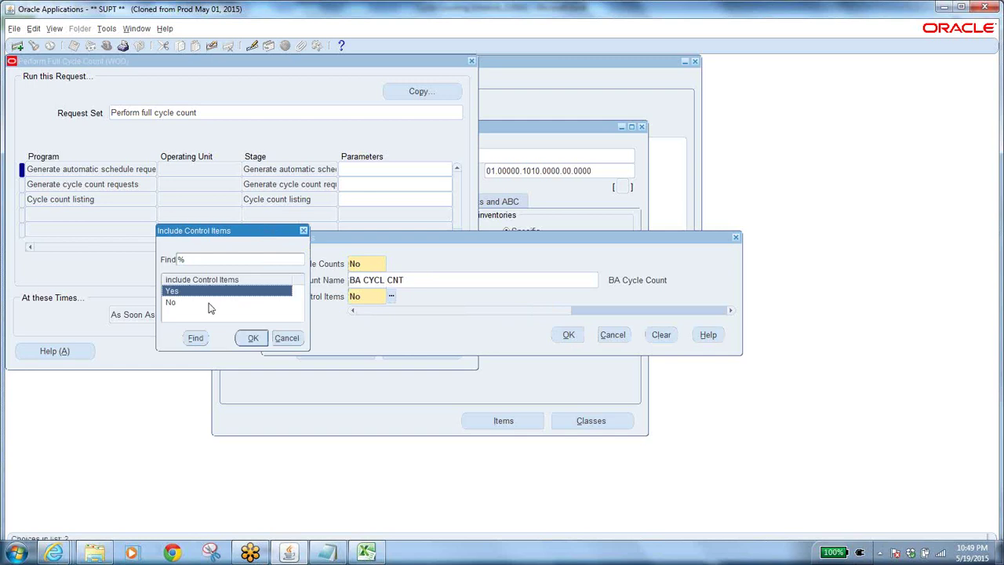
{"action": "left_click", "coordinate": [251, 338]}
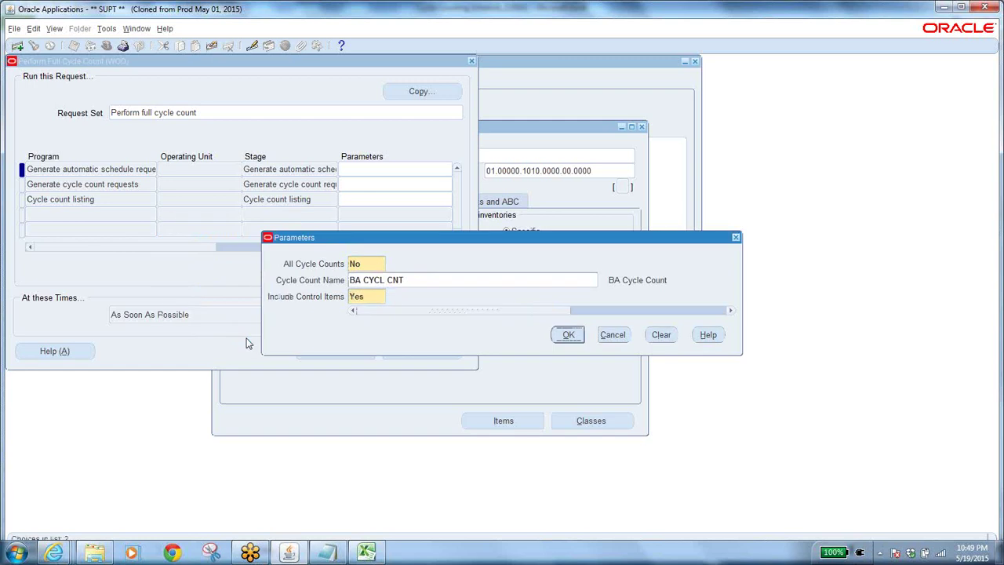
{"action": "left_click", "coordinate": [568, 334]}
Enter BA CYCL CNT as the cycle count name for the Generate cycle count requests program and accept its parameters
{"action": "left_click", "coordinate": [320, 183]}
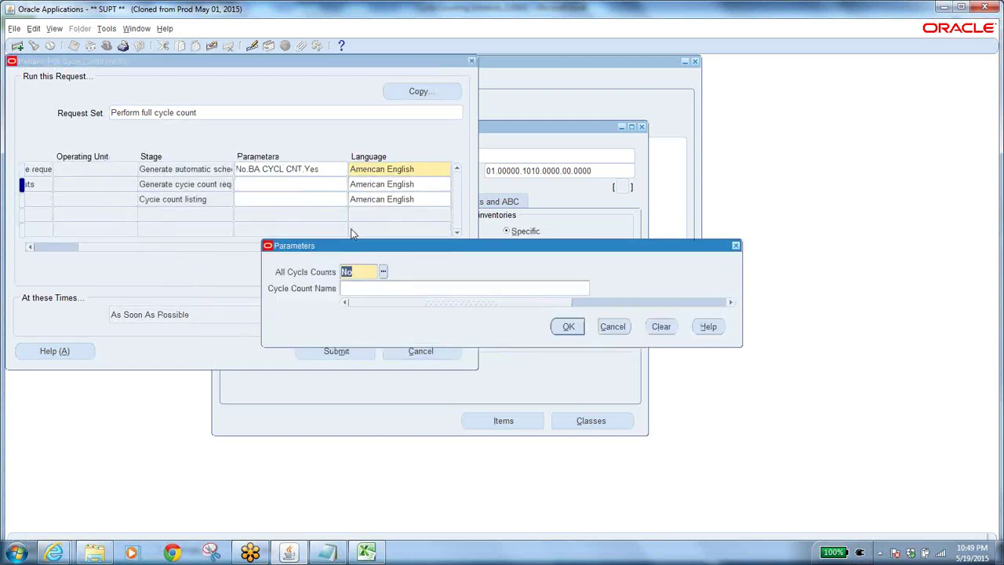
{"action": "key", "text": "Tab"}
{"action": "type", "text": "BA CYCL CNT"}
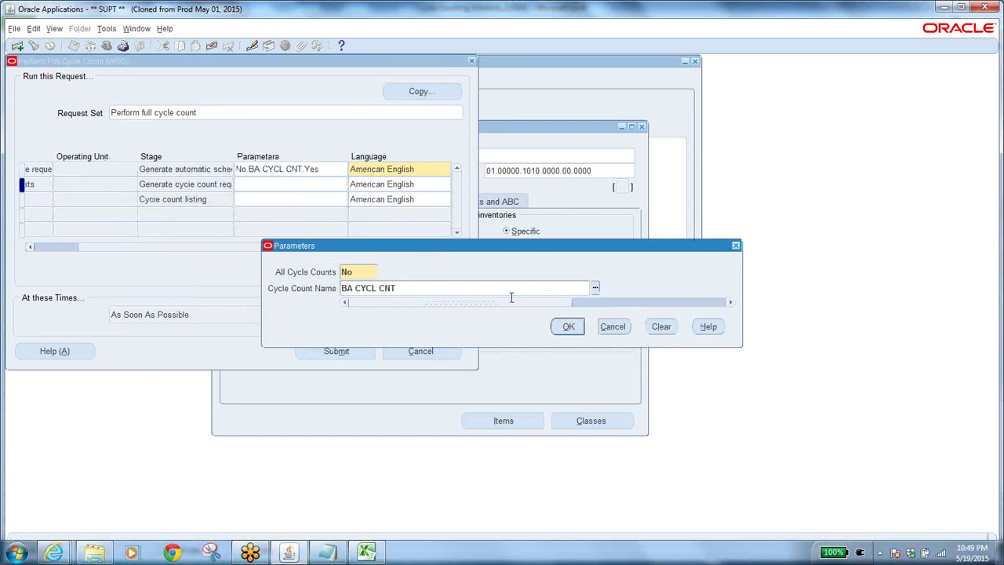
{"action": "left_click", "coordinate": [561, 327]}
For the Cycle count listing program, enter cycle count name BA CYCL CNT, set Display Onhand Quantities to Yes, and accept the parameters
{"action": "left_click", "coordinate": [315, 199]}
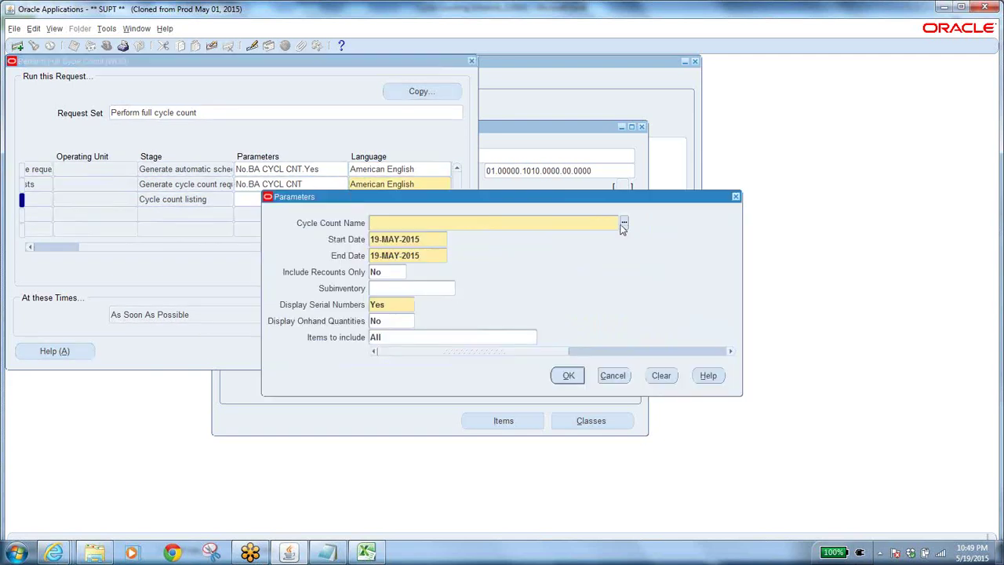
{"action": "type", "text": "BA CYCL CNT"}
{"action": "key", "text": "Tab"}
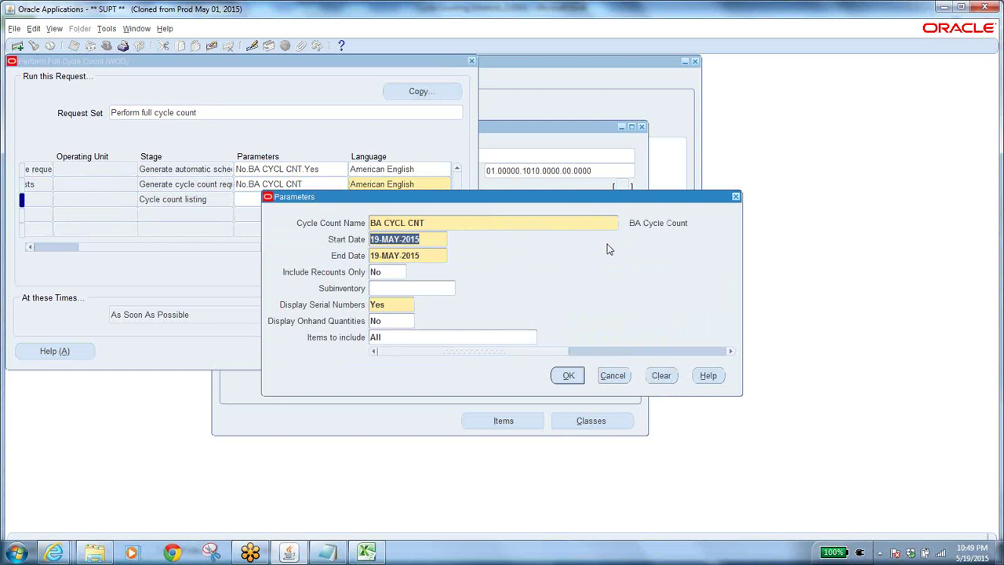
{"action": "left_click", "coordinate": [388, 320]}
{"action": "type", "text": "Yes"}
{"action": "key", "text": "Tab"}
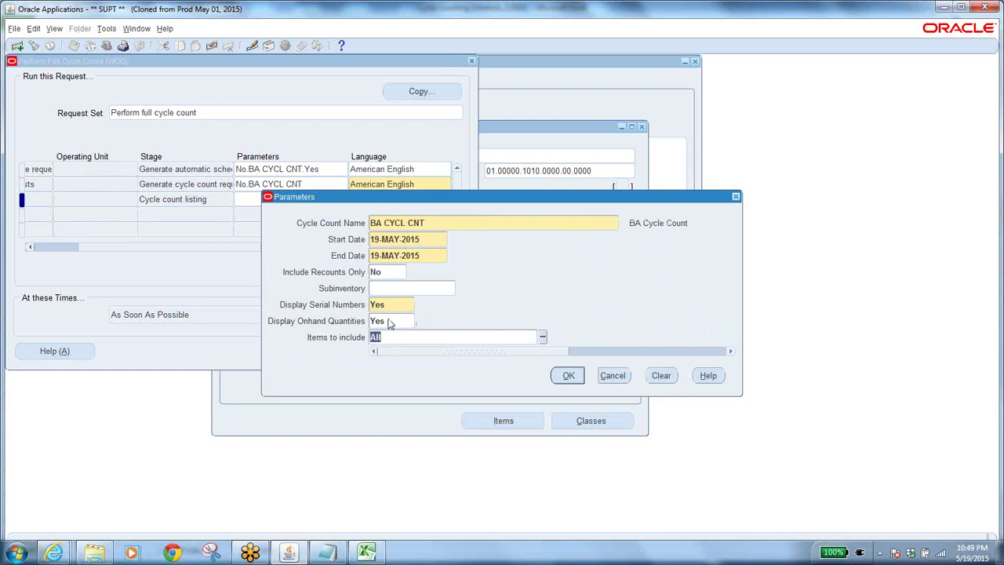
{"action": "left_click", "coordinate": [569, 375]}
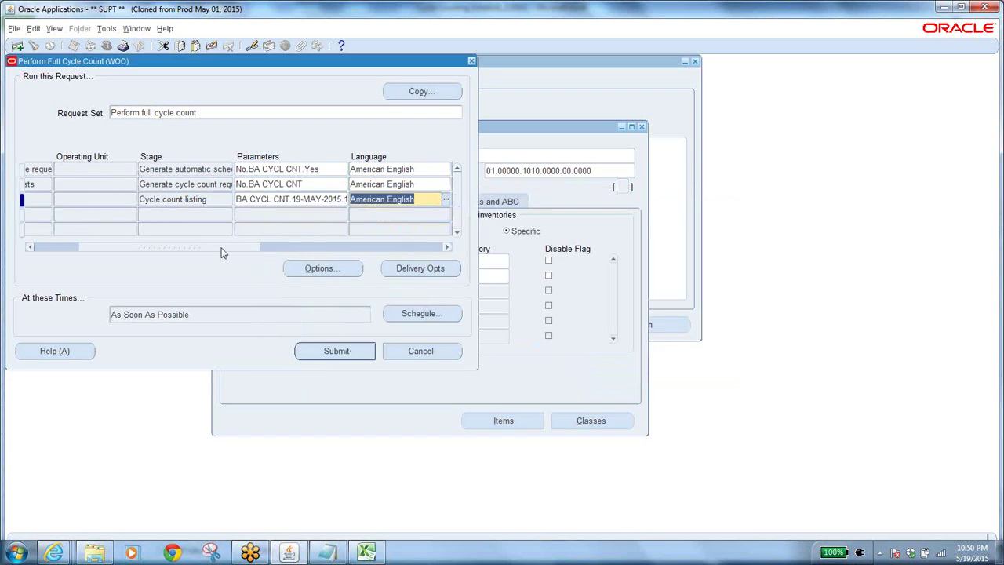
Turn on Save Output for all three stages of the Perform full cycle count set and submit it
{"action": "left_click_drag", "start_coordinate": [221, 252], "coordinate": [373, 267]}
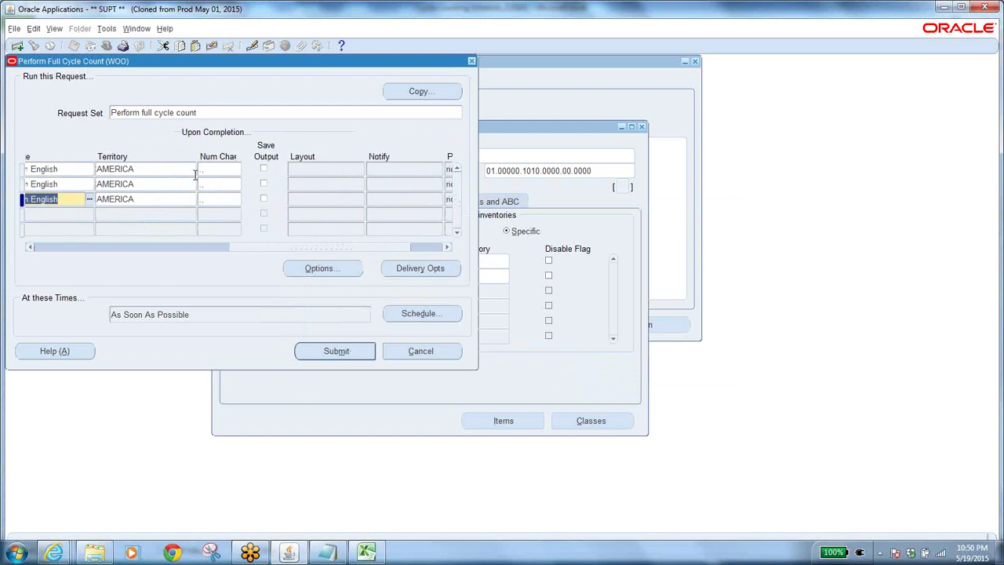
{"action": "mouse_move", "coordinate": [253, 248]}
{"action": "left_mouse_down"}
{"action": "mouse_move", "coordinate": [84, 233]}
{"action": "mouse_move", "coordinate": [249, 233]}
{"action": "left_mouse_up"}
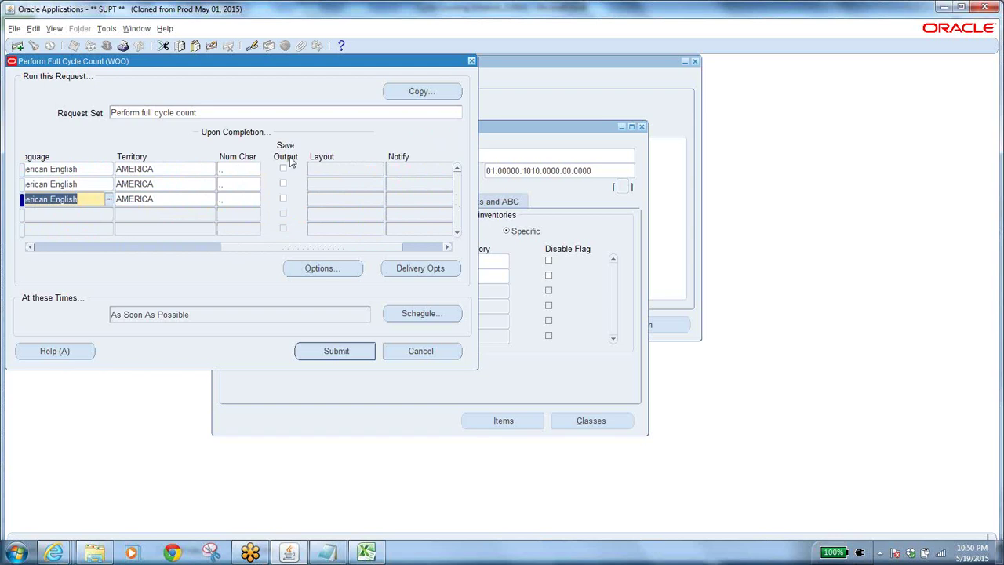
{"action": "left_click", "coordinate": [284, 170]}
{"action": "left_click", "coordinate": [284, 183]}
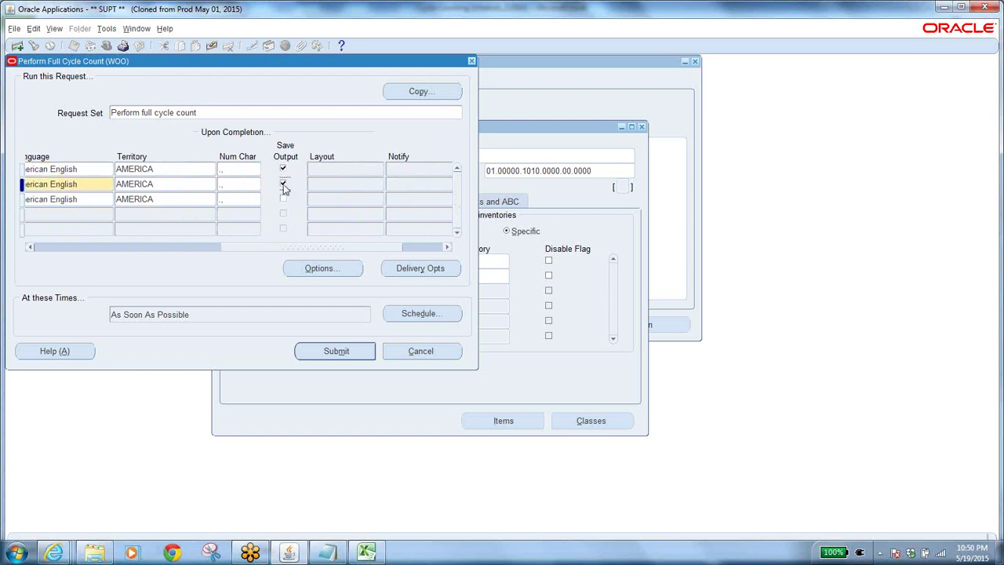
{"action": "left_click", "coordinate": [284, 199]}
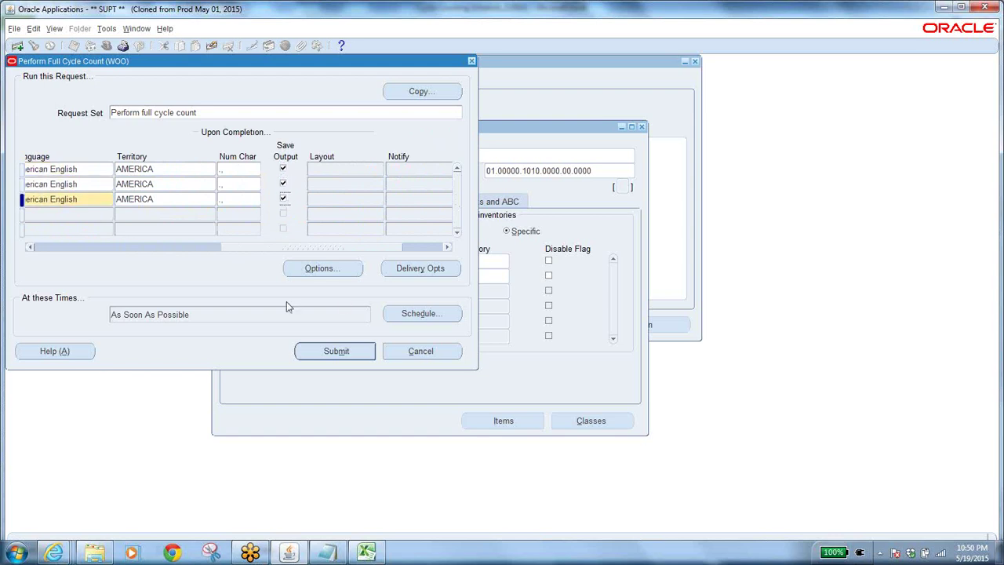
{"action": "left_click", "coordinate": [335, 352]}
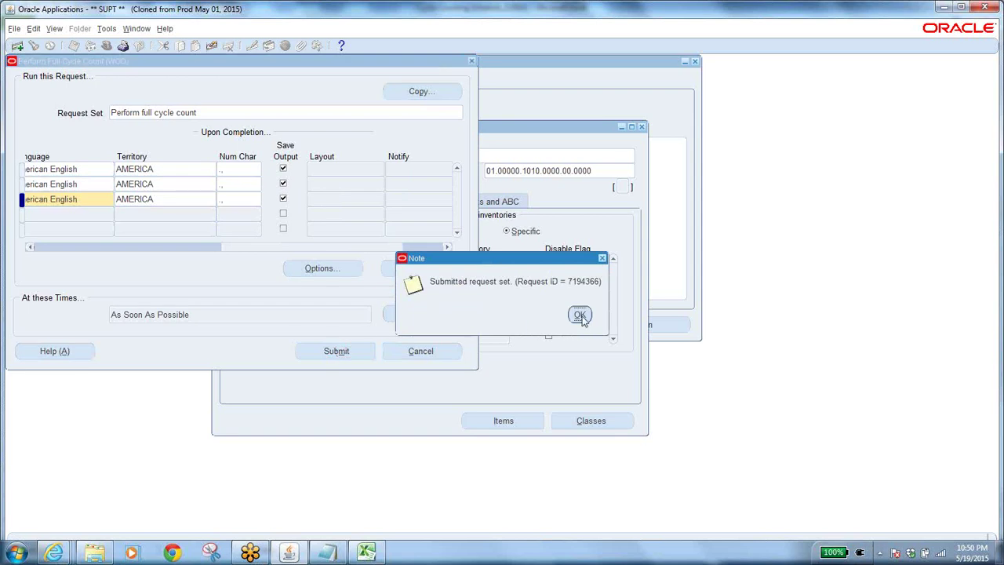
{"action": "left_click", "coordinate": [580, 316]}
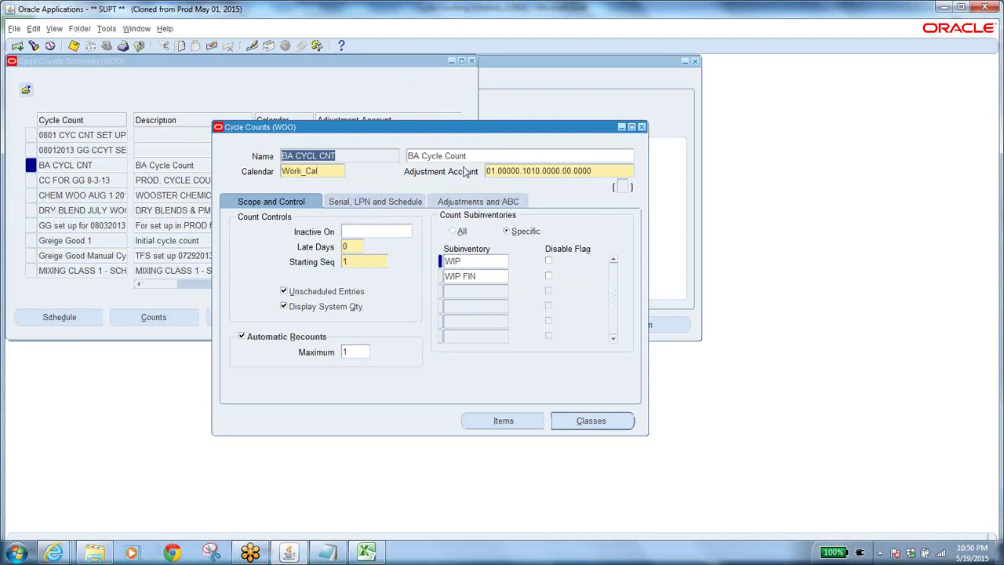
Try to set the ABC initialization option of cycle count BA CYCL CNT to (Re)initialize
{"action": "left_click", "coordinate": [471, 202]}
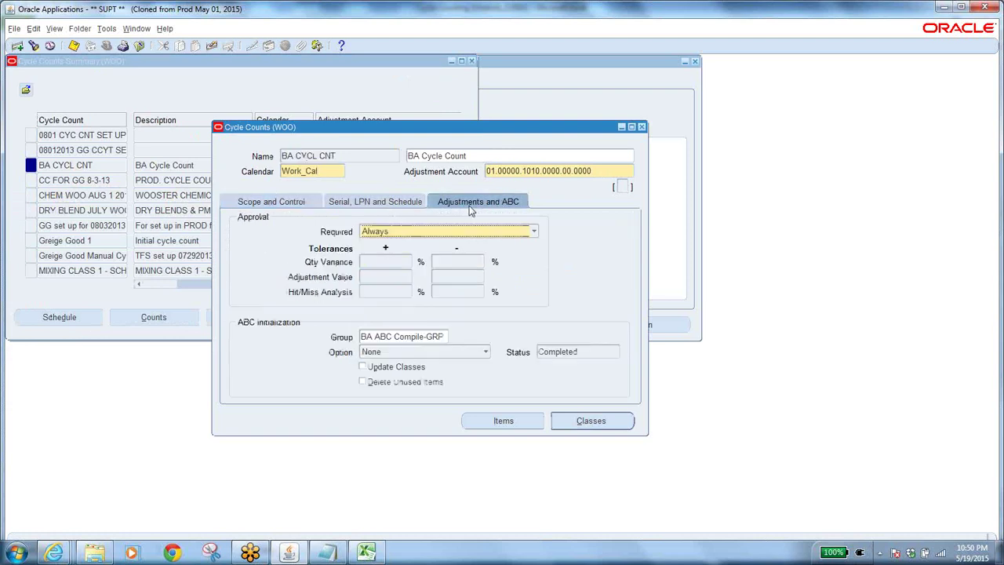
{"action": "left_click", "coordinate": [418, 351]}
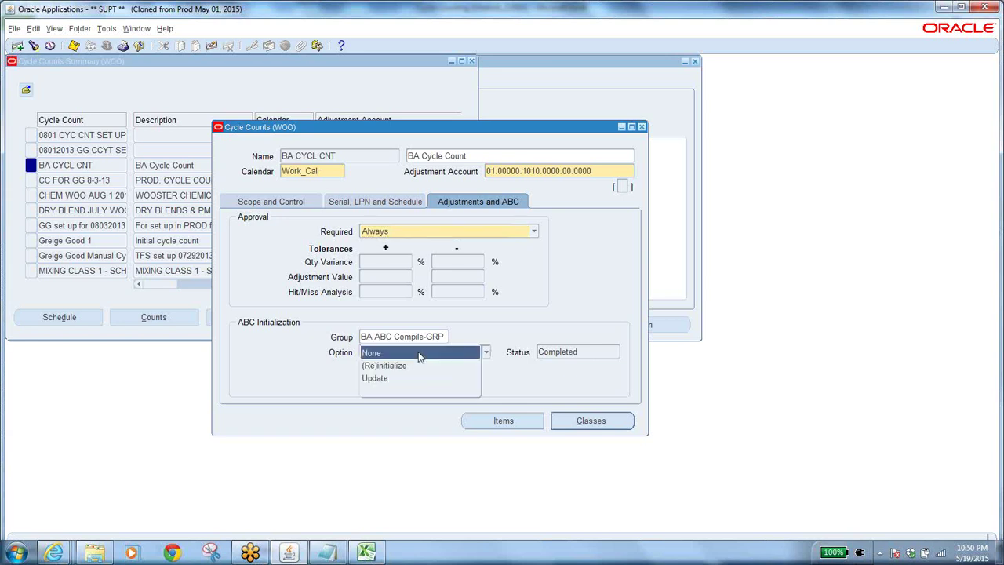
{"action": "left_click", "coordinate": [404, 366]}
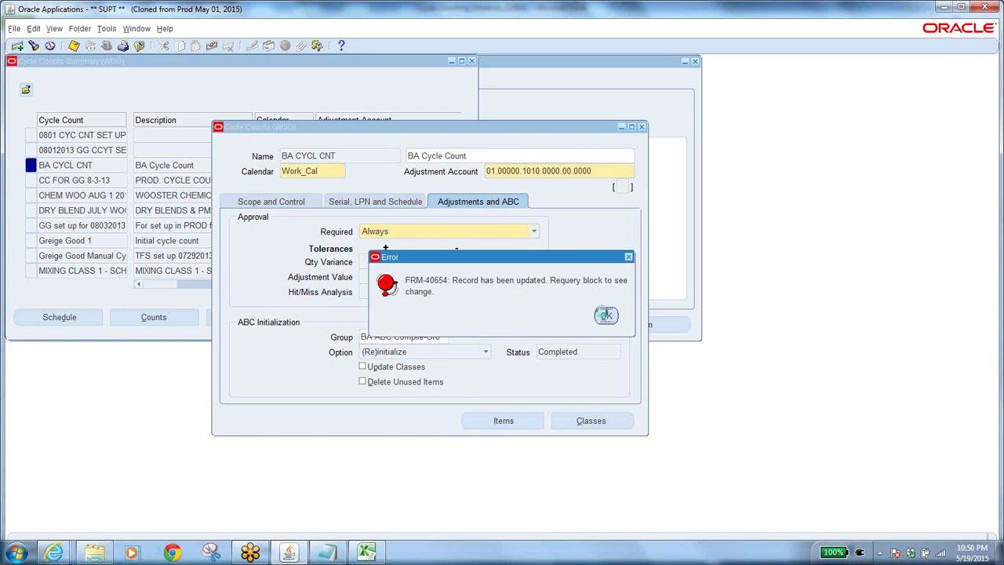
{"action": "left_click", "coordinate": [607, 315]}
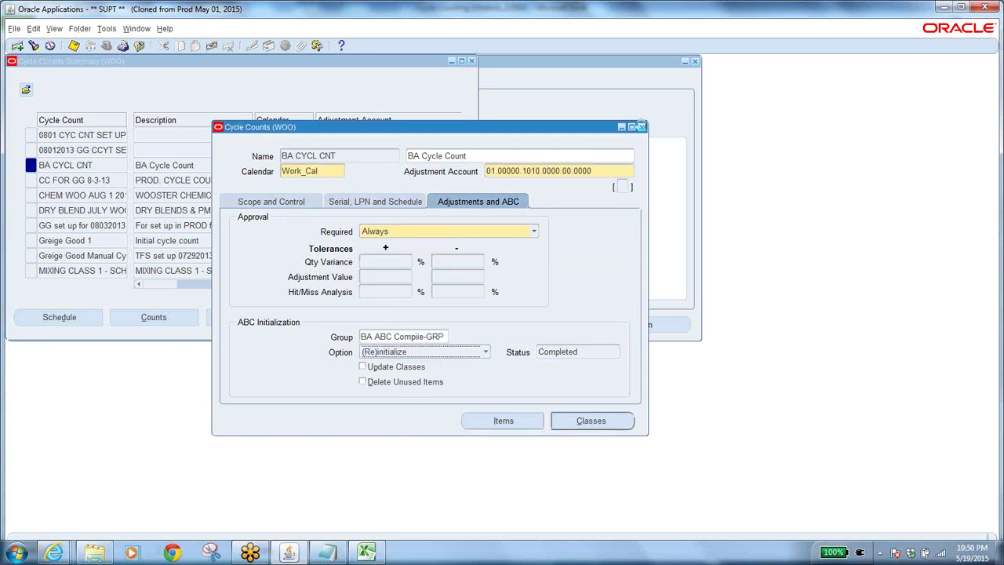
Close the cycle count windows, find all own requests, and refresh the request list
{"action": "left_click", "coordinate": [641, 127]}
{"action": "left_click", "coordinate": [139, 47]}
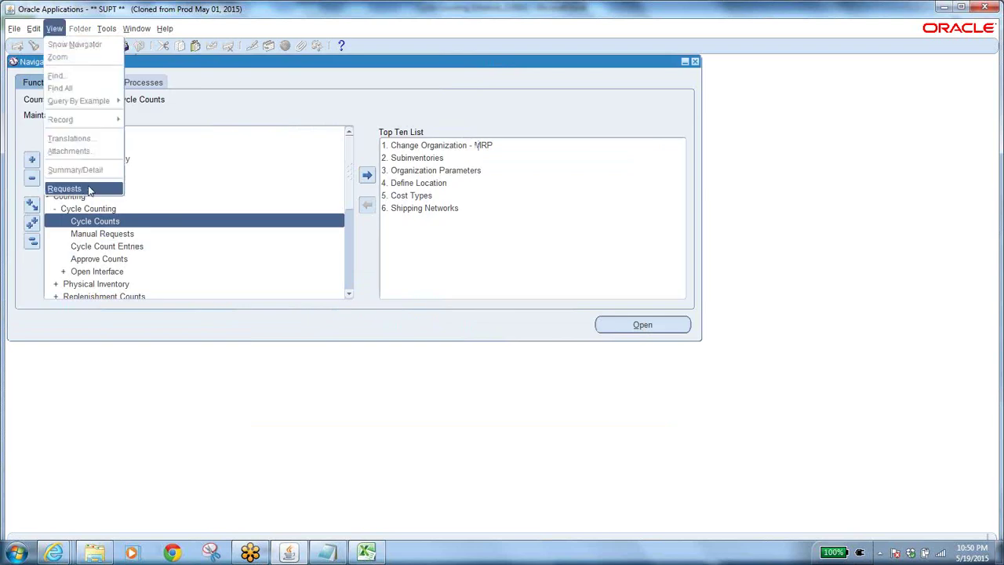
{"action": "left_click", "coordinate": [82, 189]}
{"action": "left_click", "coordinate": [378, 333]}
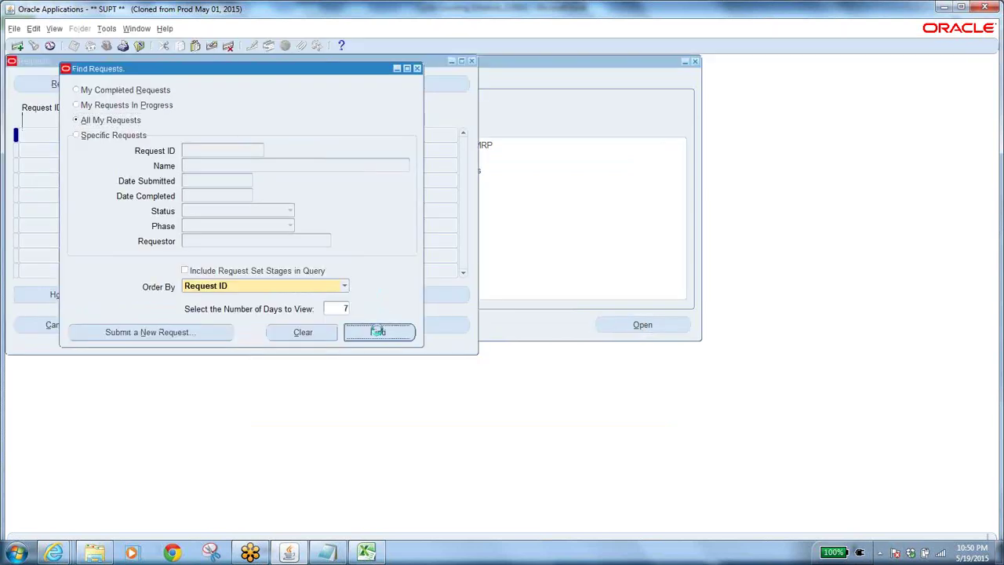
{"action": "left_click", "coordinate": [78, 85]}
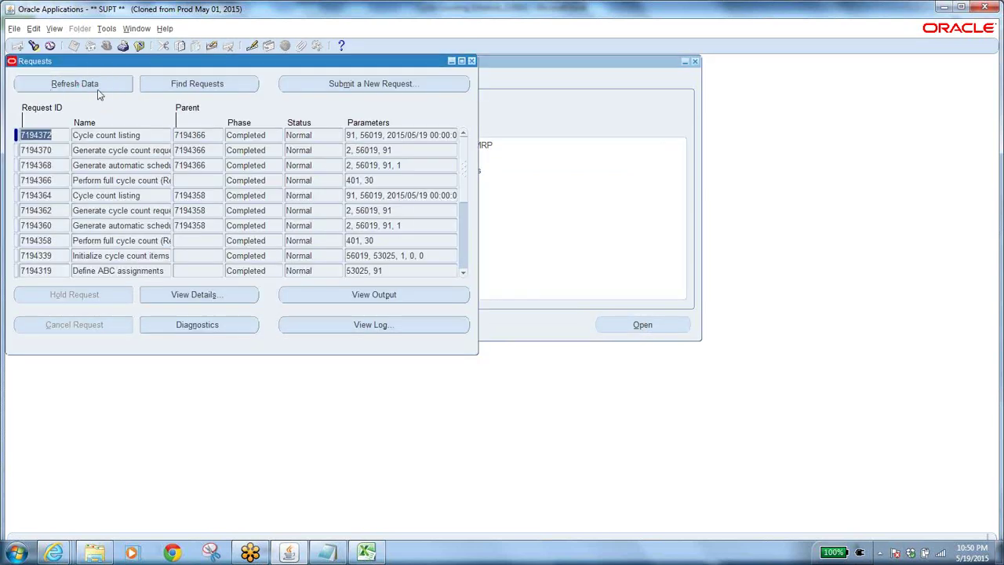
View the output of the newest Cycle count listing request and switch to its report copy in the web browser
{"action": "left_click", "coordinate": [165, 135]}
{"action": "left_click", "coordinate": [373, 301]}
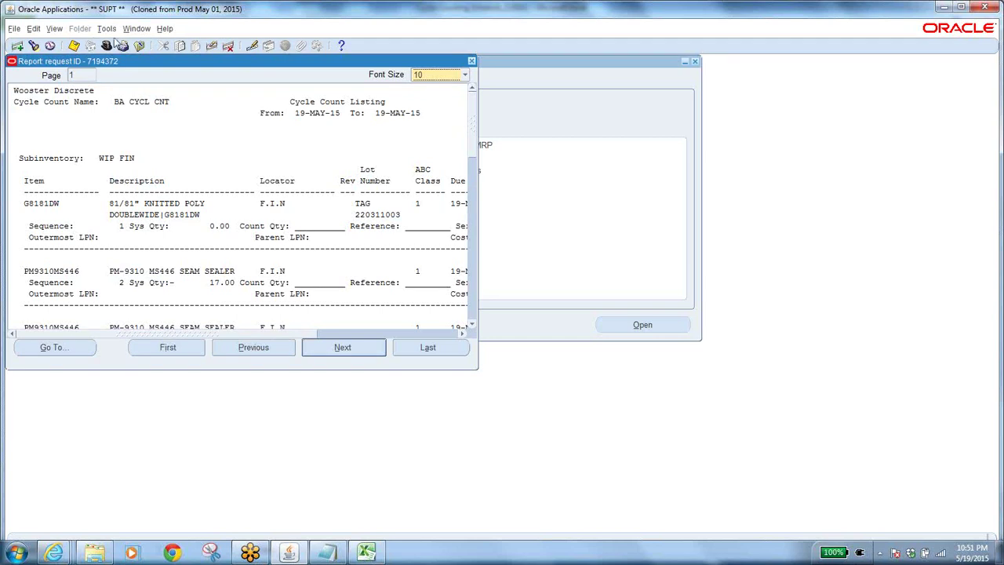
{"action": "left_click", "coordinate": [115, 33]}
{"action": "left_click", "coordinate": [132, 45]}
{"action": "left_click", "coordinate": [55, 553]}
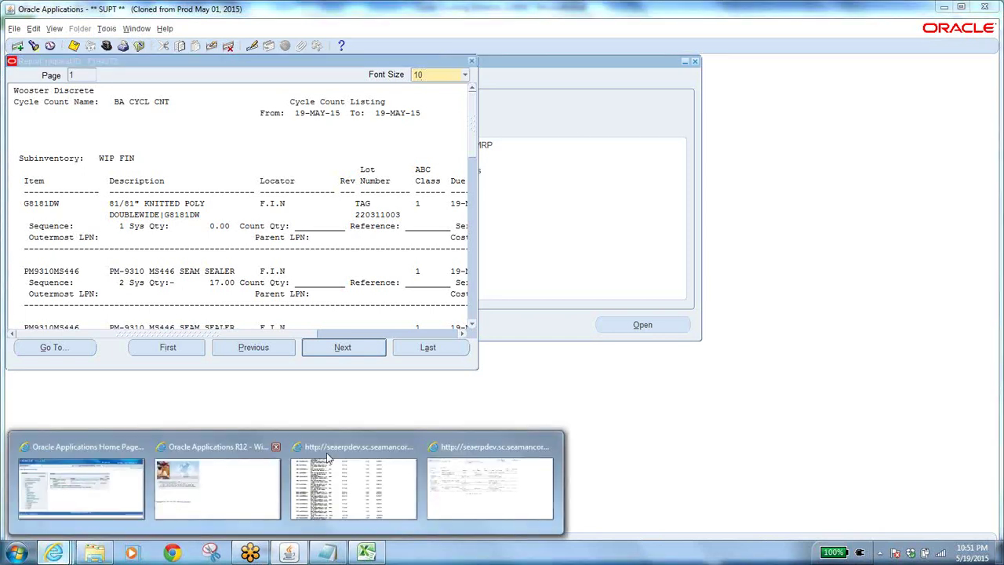
{"action": "left_click", "coordinate": [471, 477]}
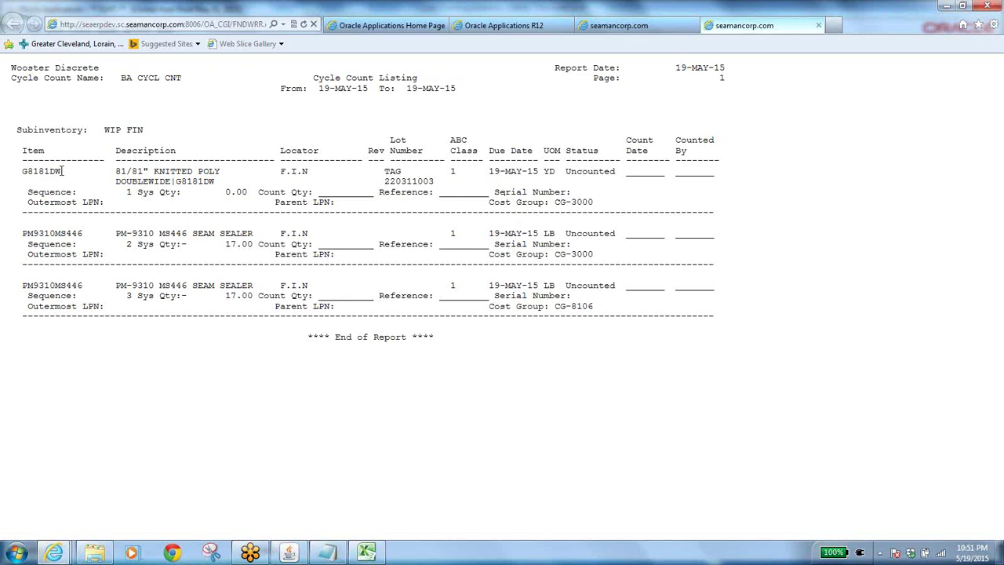
Examine the G8181DW line in the Cycle Count Listing report, including its ABC class and count quantity field
{"action": "left_click_drag", "start_coordinate": [63, 171], "coordinate": [17, 172]}
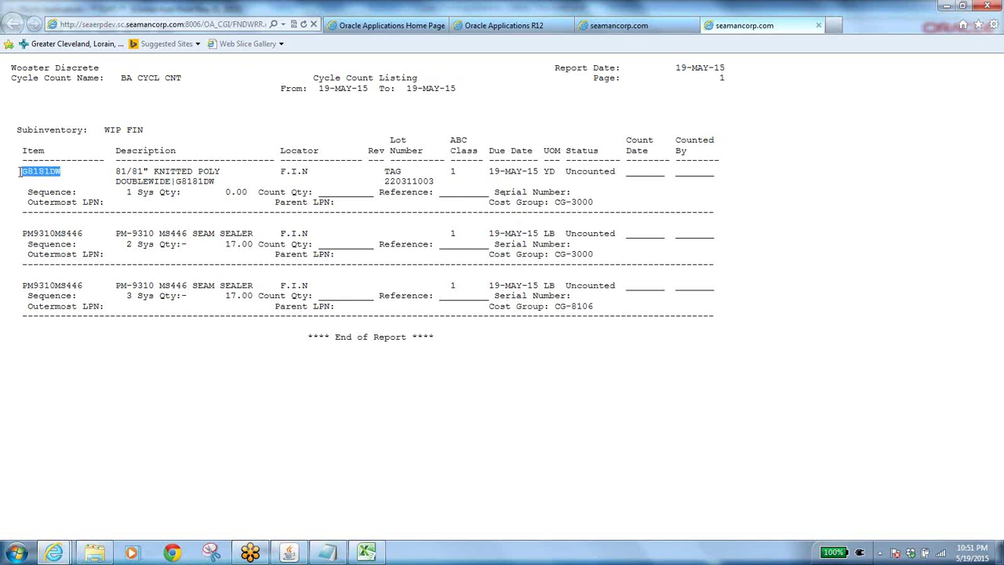
{"action": "mouse_move", "coordinate": [452, 170]}
{"action": "left_mouse_down"}
{"action": "mouse_move", "coordinate": [462, 180]}
{"action": "mouse_move", "coordinate": [454, 179]}
{"action": "left_mouse_up"}
{"action": "left_click", "coordinate": [454, 177]}
{"action": "left_click_drag", "start_coordinate": [67, 170], "coordinate": [16, 181]}
{"action": "left_click", "coordinate": [345, 189]}
Switch back to Oracle Applications and close the report and the request list
{"action": "left_click", "coordinate": [289, 553]}
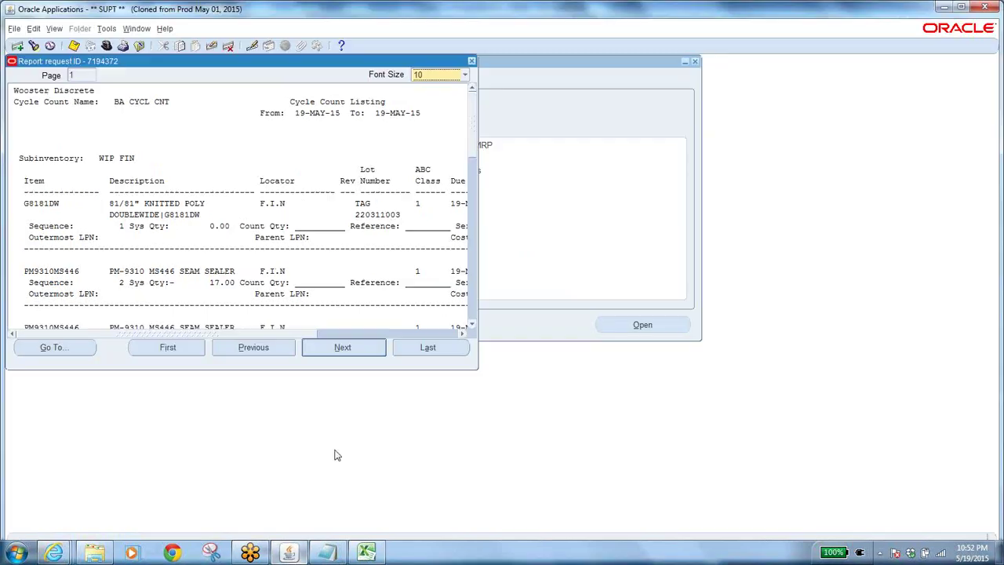
{"action": "left_click", "coordinate": [139, 46]}
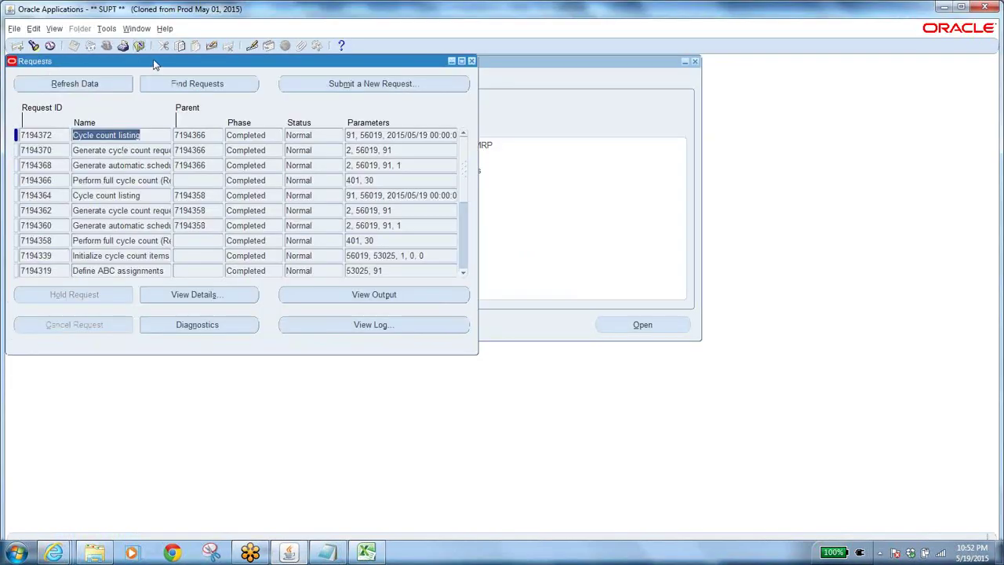
{"action": "left_click", "coordinate": [141, 47]}
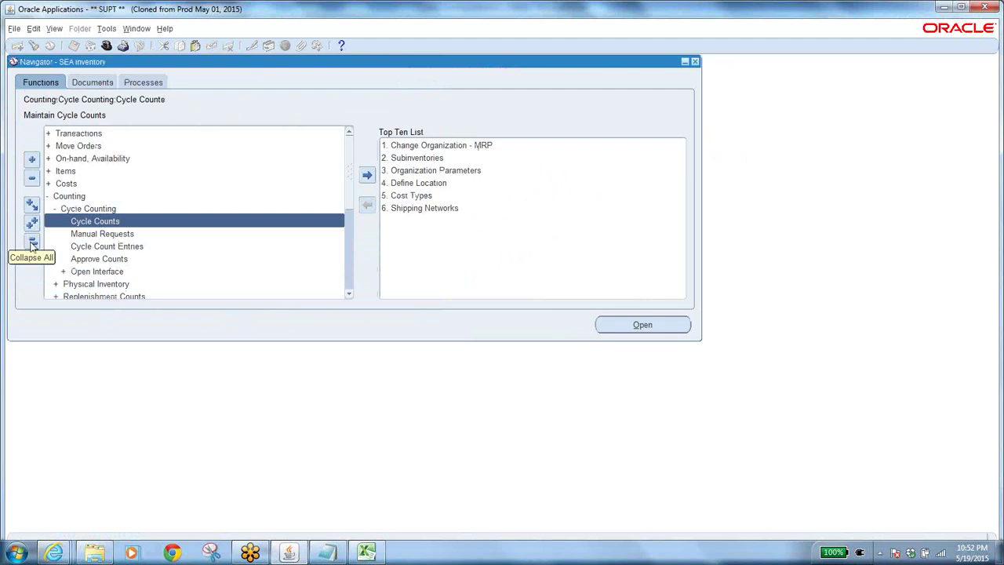
{"action": "left_click", "coordinate": [130, 247]}
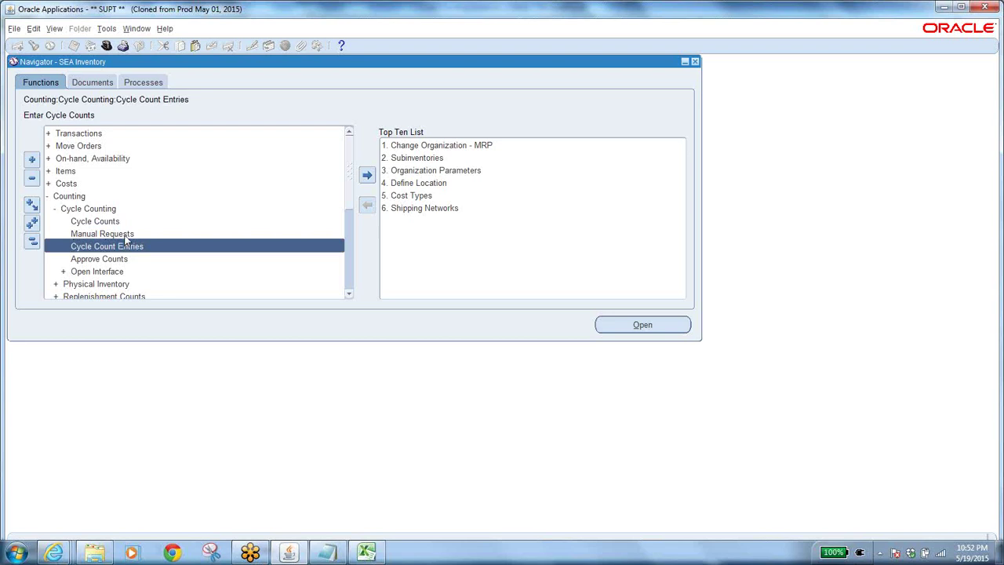
{"action": "double_click", "coordinate": [125, 235]}
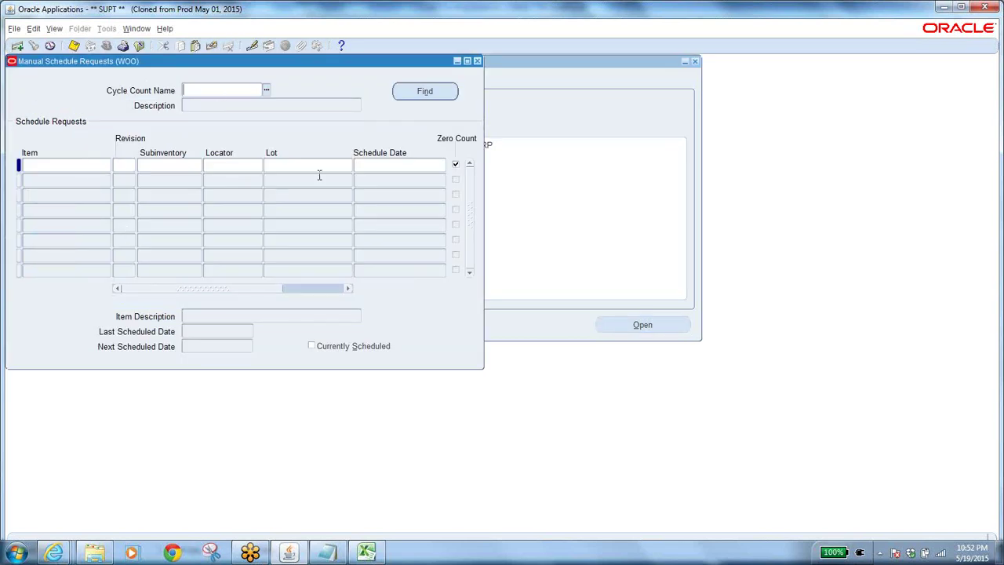
{"action": "left_click", "coordinate": [141, 46]}
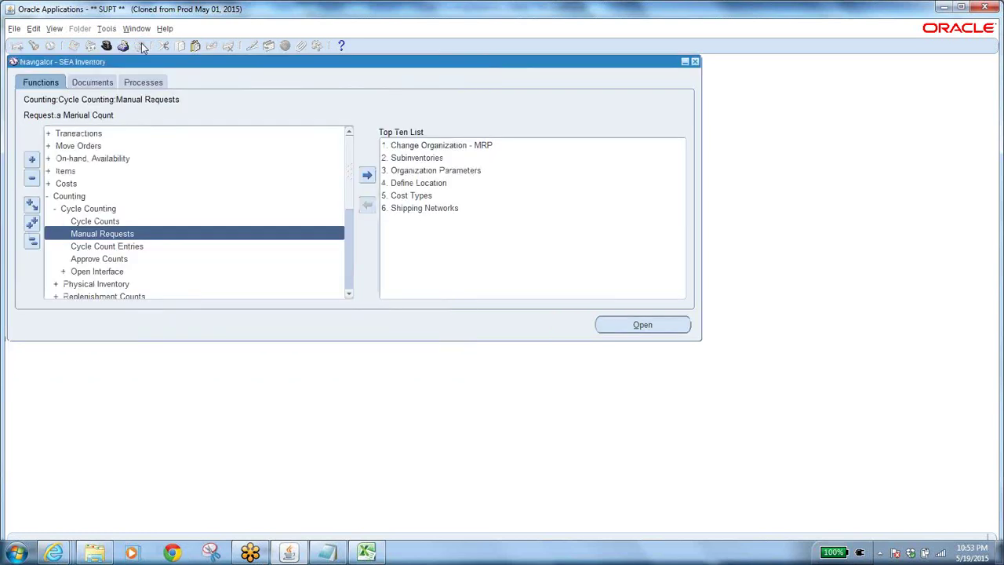
{"action": "left_click", "coordinate": [141, 251]}
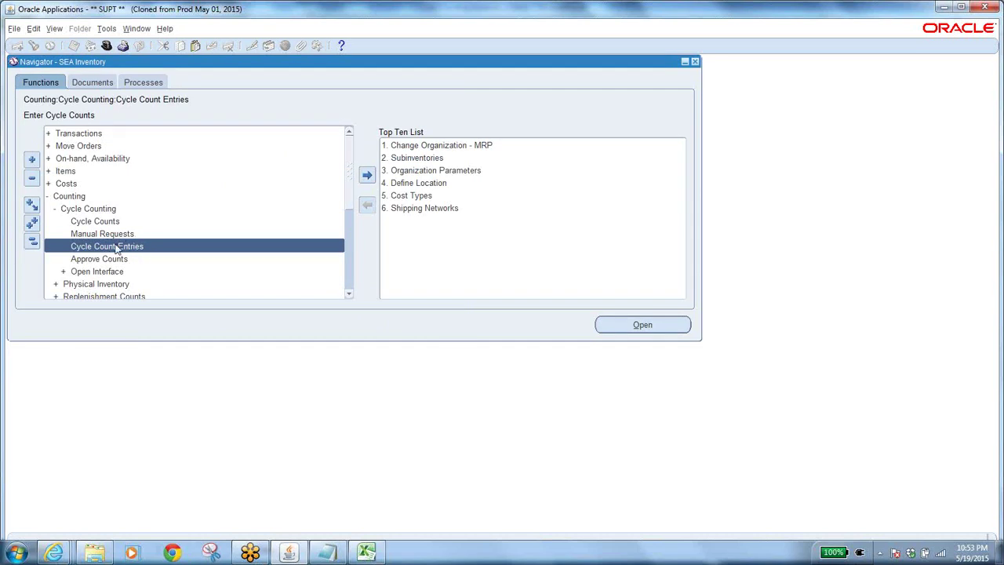
Open the manual cycle count requests form and find schedule requests for cycle count BA CYCL CNT
{"action": "left_click", "coordinate": [121, 238]}
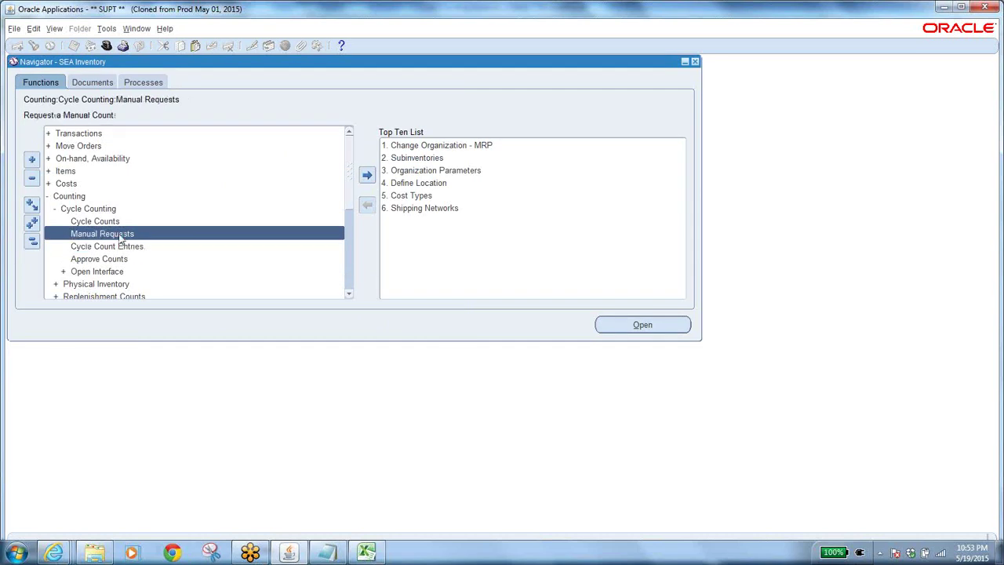
{"action": "double_click", "coordinate": [121, 238]}
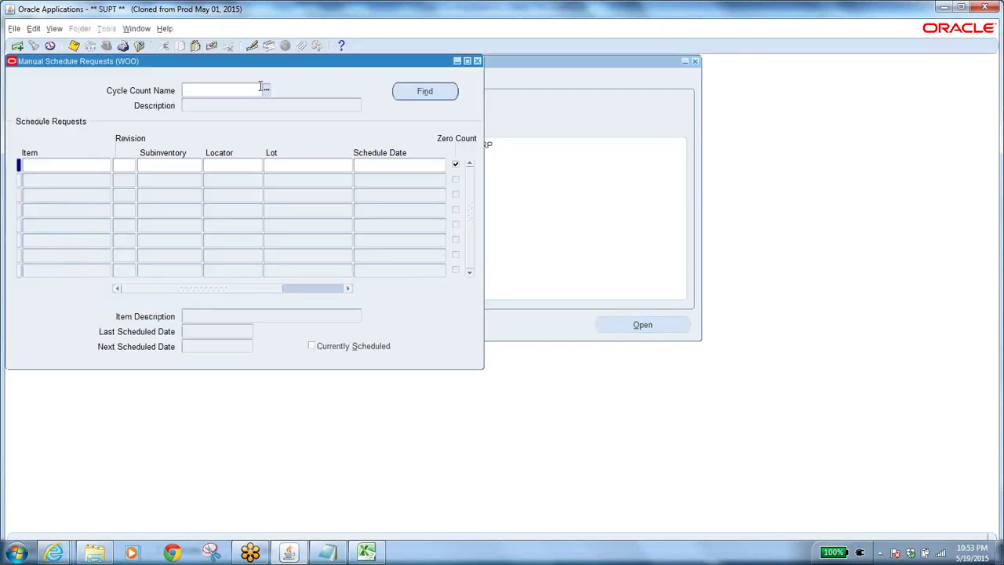
{"action": "type", "text": "BA CYCL CNT"}
{"action": "left_click", "coordinate": [265, 91]}
{"action": "left_click", "coordinate": [428, 91]}
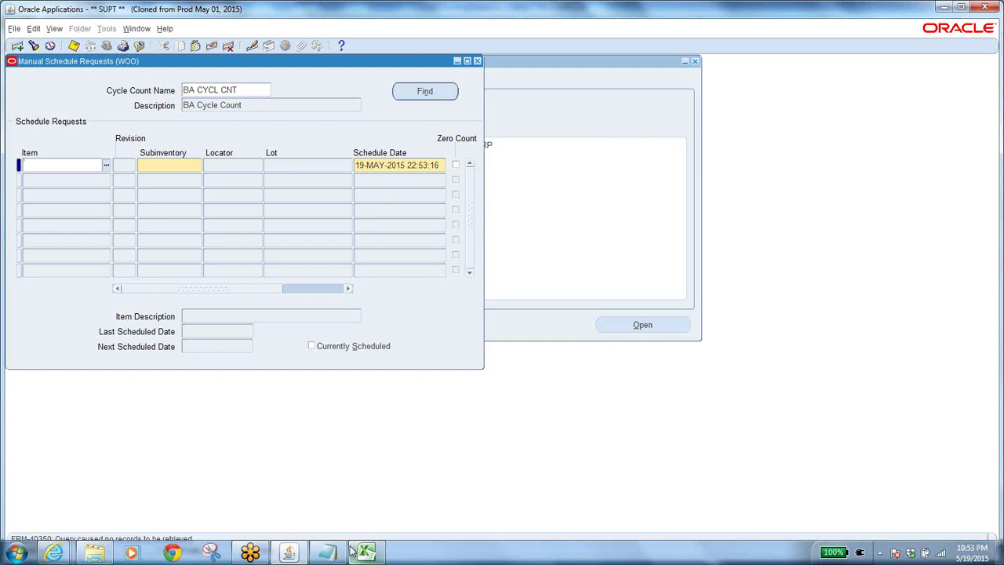
Copy item G8181DW from the Cycle Count Listing report in the web browser and enter it as the item of the first schedule request
{"action": "mouse_move", "coordinate": [54, 553]}
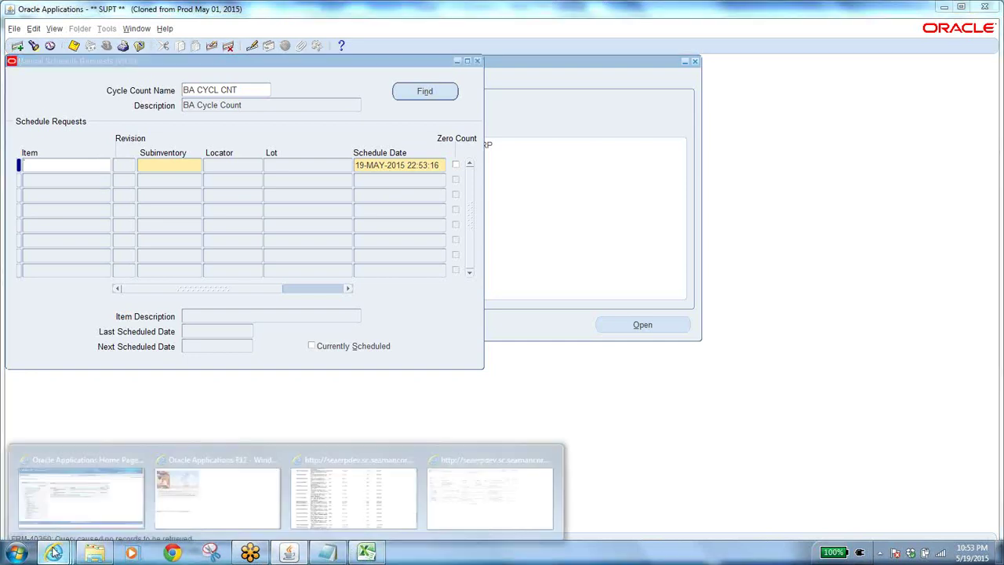
{"action": "left_click", "coordinate": [455, 502]}
{"action": "left_click_drag", "start_coordinate": [23, 171], "coordinate": [63, 181]}
{"action": "key", "text": "ctrl+c"}
{"action": "key", "text": "alt+Tab"}
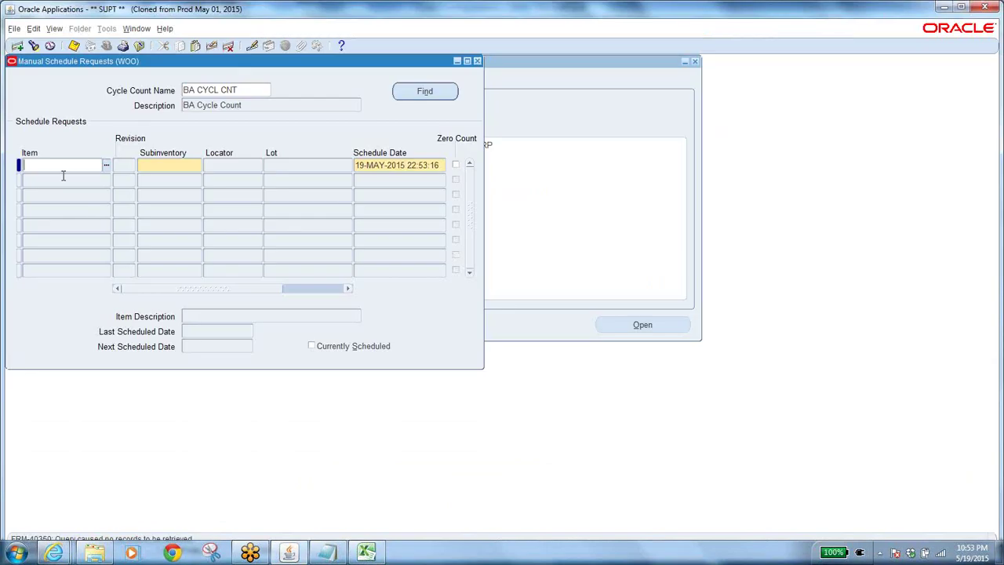
{"action": "key", "text": "ctrl+v"}
{"action": "key", "text": "Tab"}
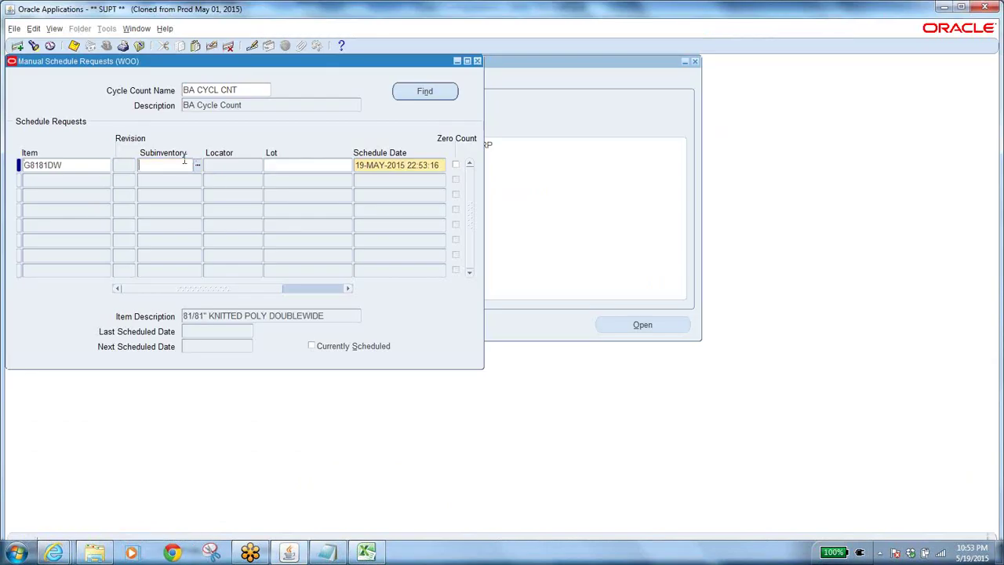
Set the G8181DW request's subinventory to WIP and its locator to W.I.P
{"action": "left_click", "coordinate": [197, 166]}
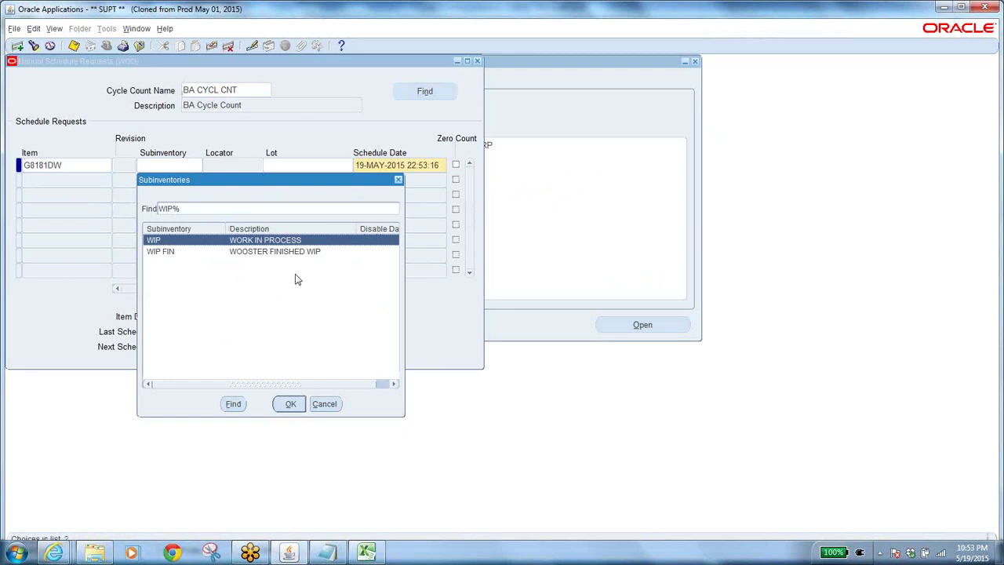
{"action": "left_click", "coordinate": [291, 404]}
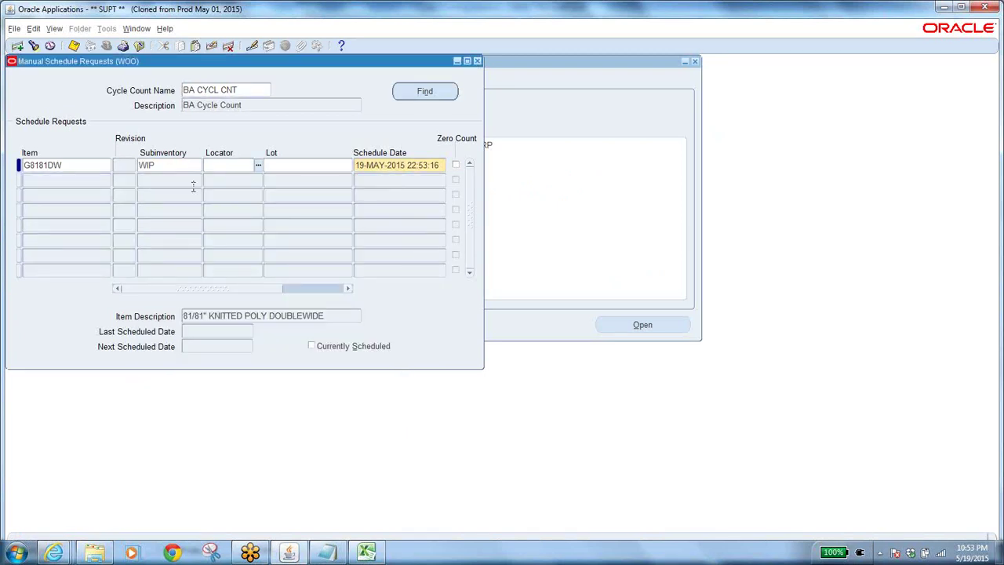
{"action": "left_click", "coordinate": [196, 168]}
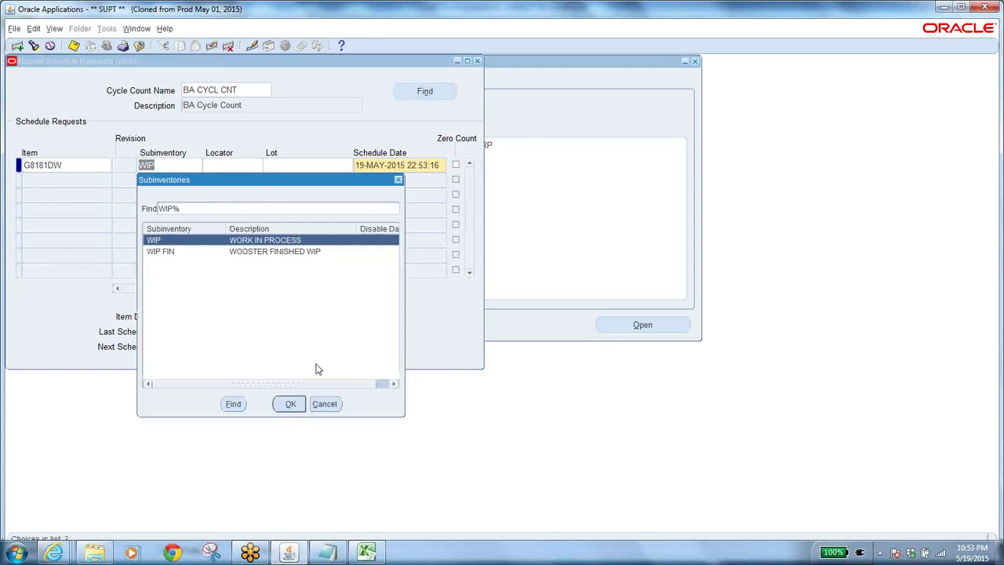
{"action": "left_click", "coordinate": [327, 406]}
{"action": "left_click", "coordinate": [242, 165]}
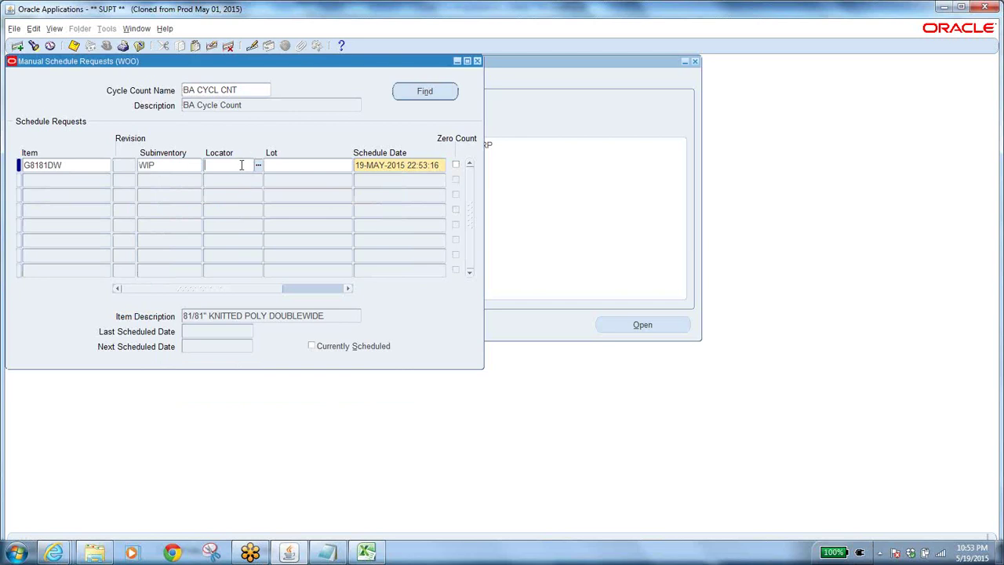
{"action": "left_click", "coordinate": [255, 165]}
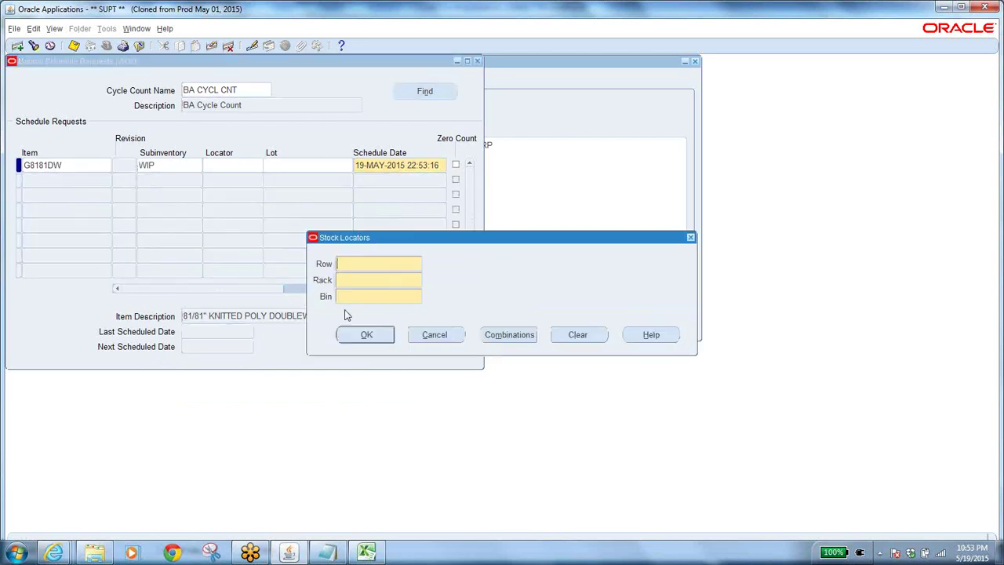
{"action": "left_click", "coordinate": [480, 336]}
{"action": "type", "text": "%"}
{"action": "key", "text": "Return"}
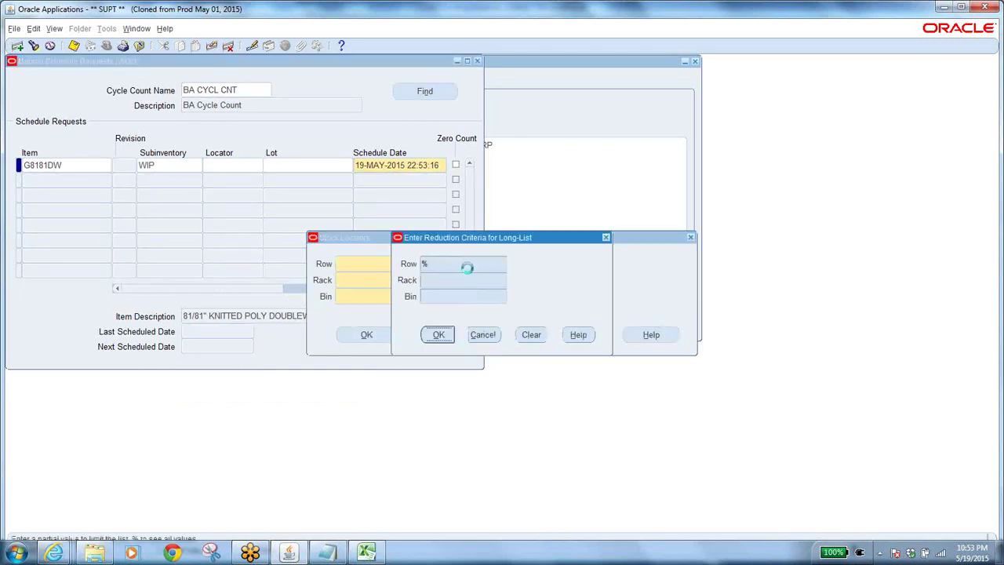
Check the G8181DW line in the browser report, then return to Oracle Applications and change the request's subinventory to WIP FIN
{"action": "mouse_move", "coordinate": [53, 552]}
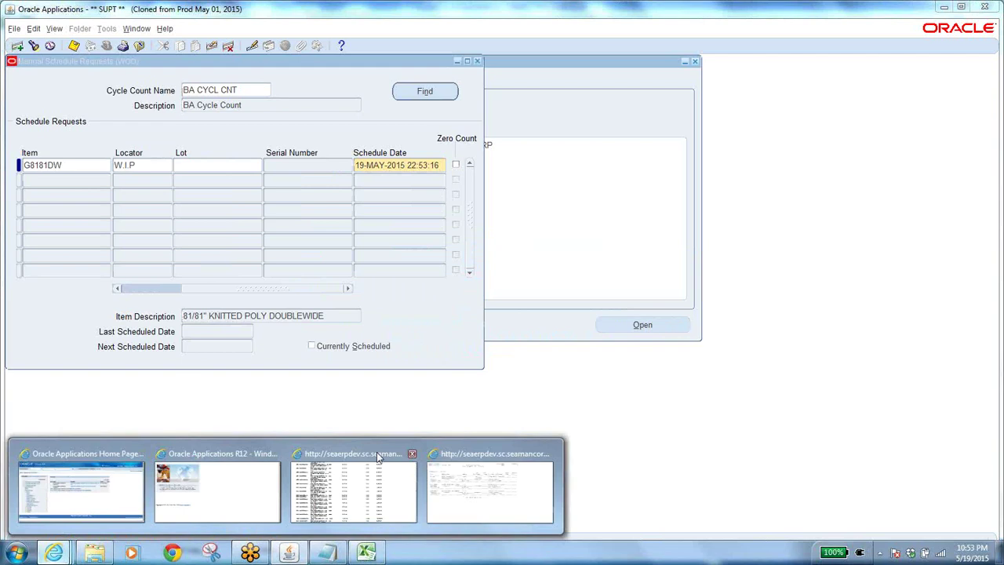
{"action": "left_click", "coordinate": [471, 484]}
{"action": "double_click", "coordinate": [41, 171]}
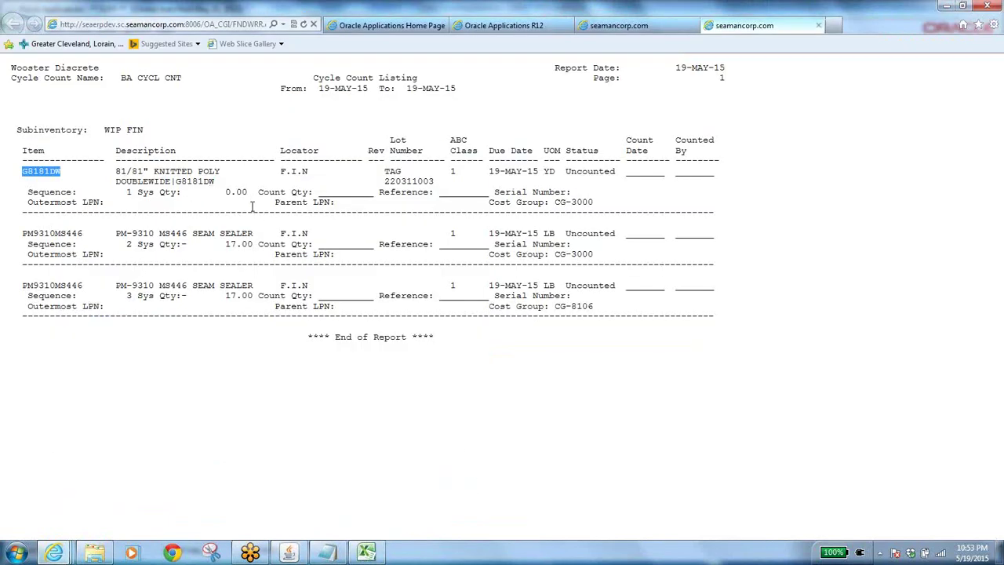
{"action": "key", "text": "alt+Tab"}
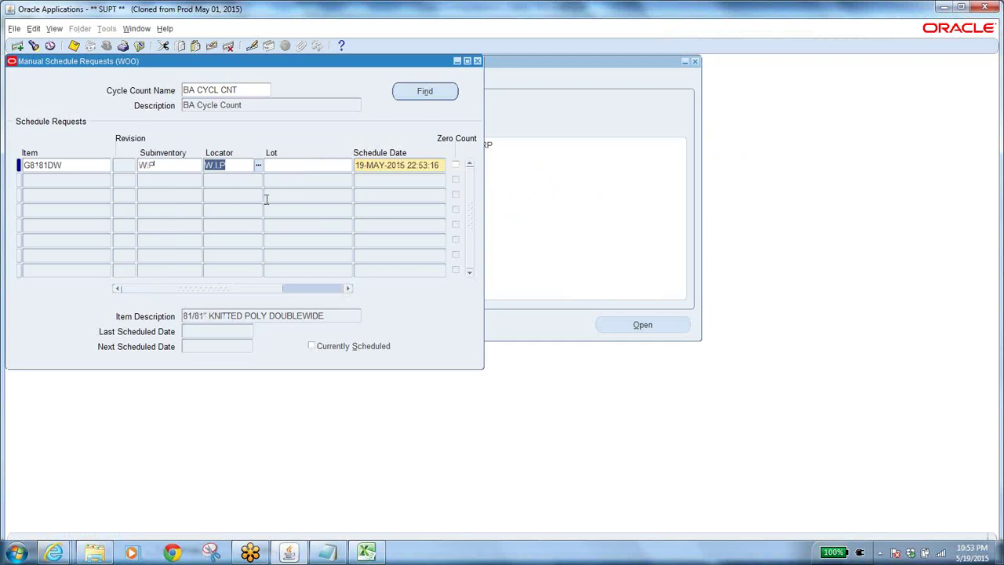
{"action": "type", "text": "F"}
{"action": "type", "text": "NL"}
{"action": "key", "text": "Tab"}
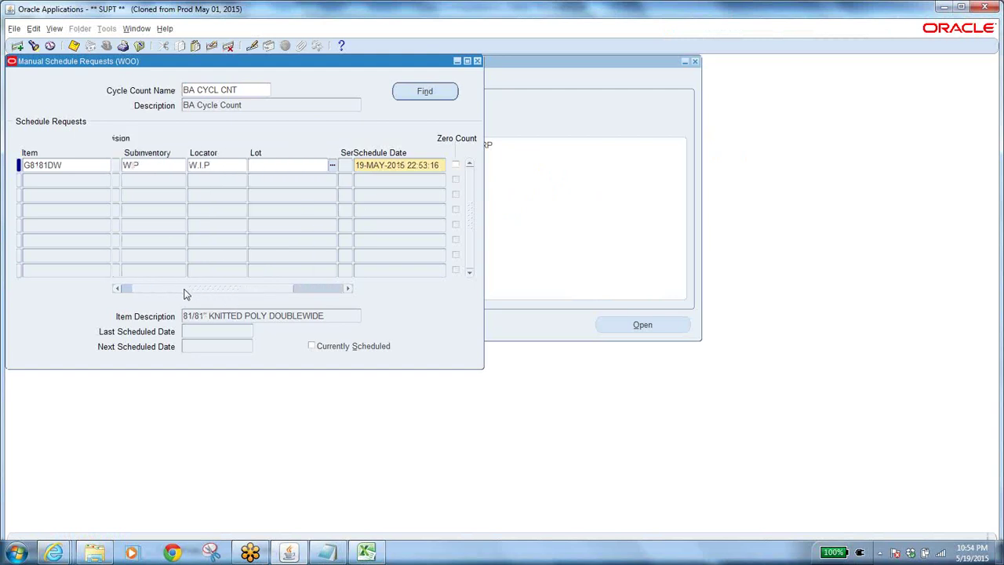
{"action": "left_click", "coordinate": [179, 165]}
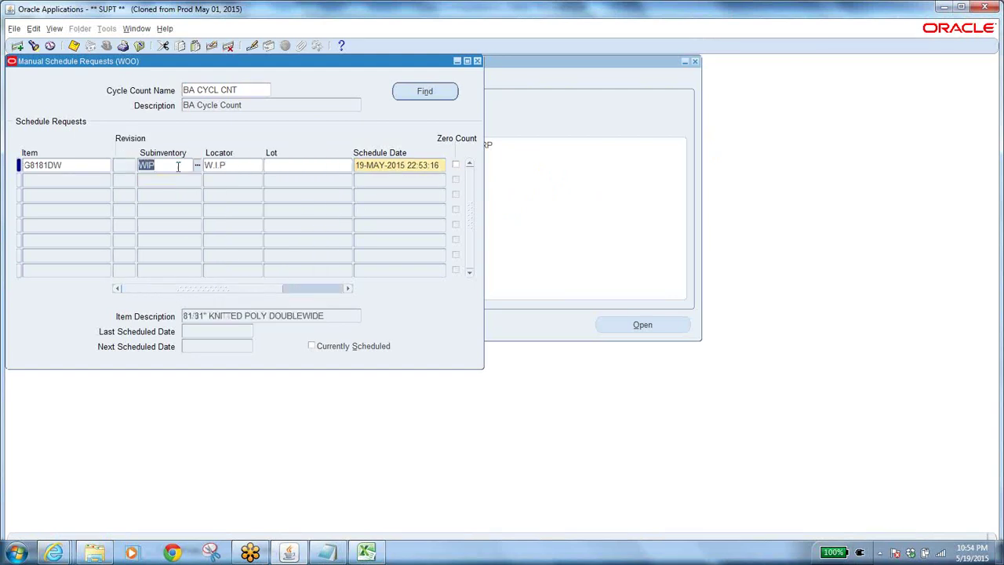
{"action": "left_click", "coordinate": [168, 164]}
{"action": "key", "text": "Tab"}
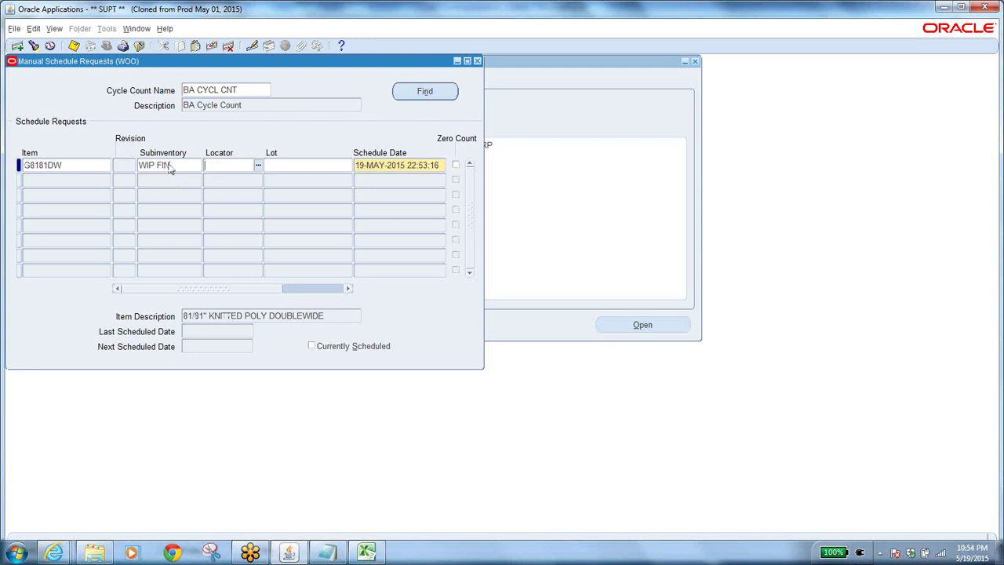
{"action": "left_click", "coordinate": [257, 166]}
{"action": "type", "text": "%"}
{"action": "key", "text": "Return"}
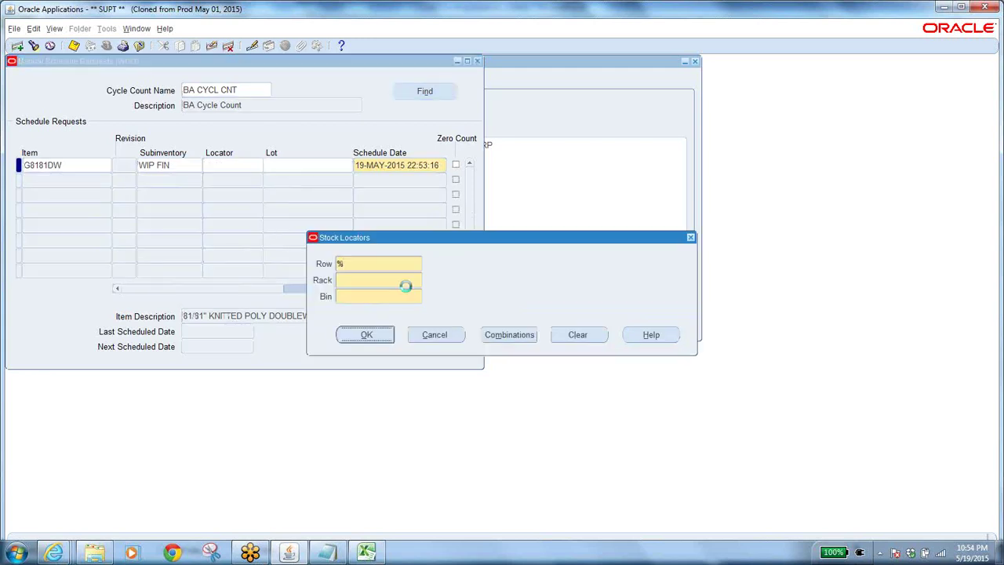
{"action": "left_click", "coordinate": [524, 314]}
{"action": "left_click", "coordinate": [519, 332]}
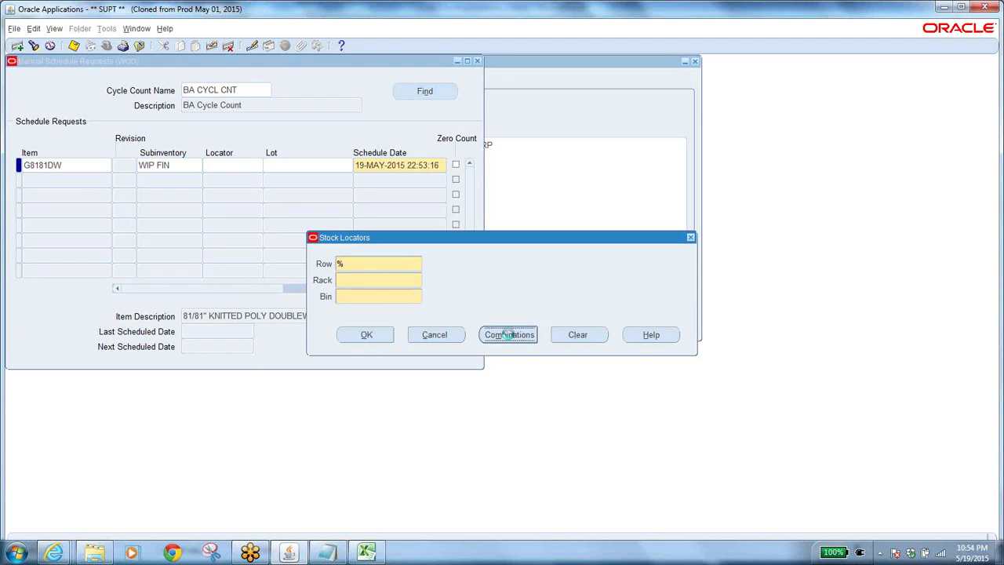
{"action": "key", "text": "Return"}
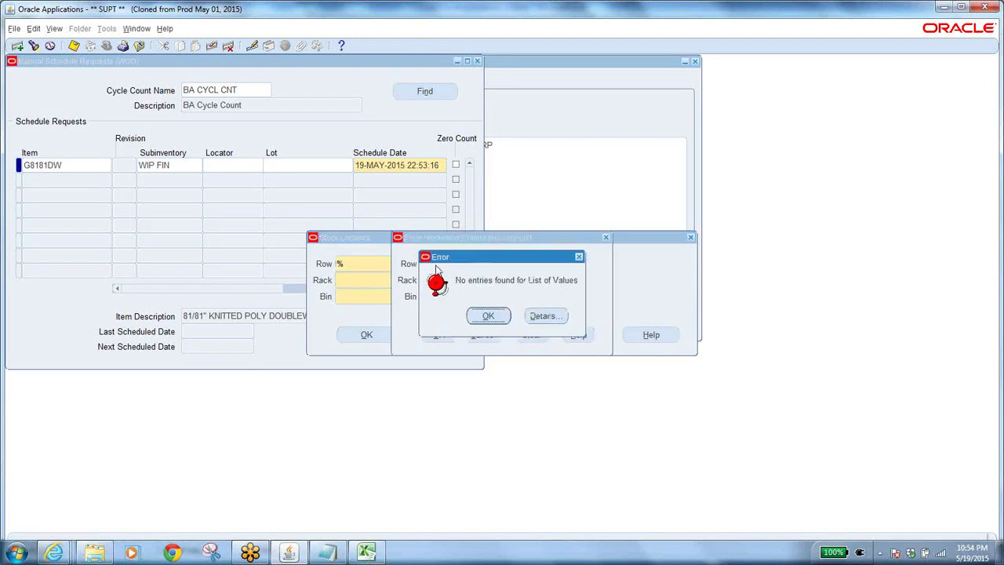
{"action": "left_click", "coordinate": [495, 318]}
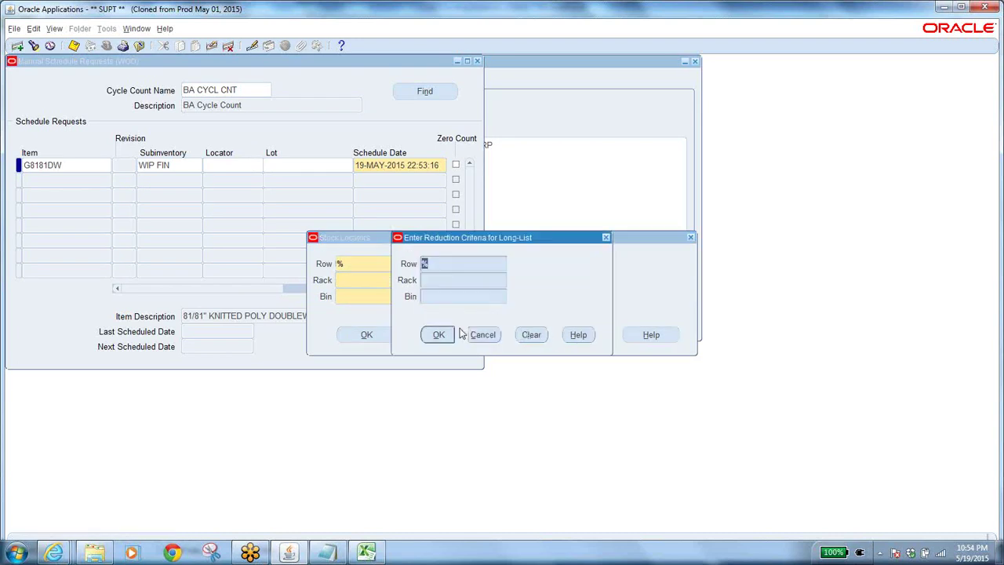
{"action": "left_click", "coordinate": [481, 335]}
{"action": "left_click", "coordinate": [452, 334]}
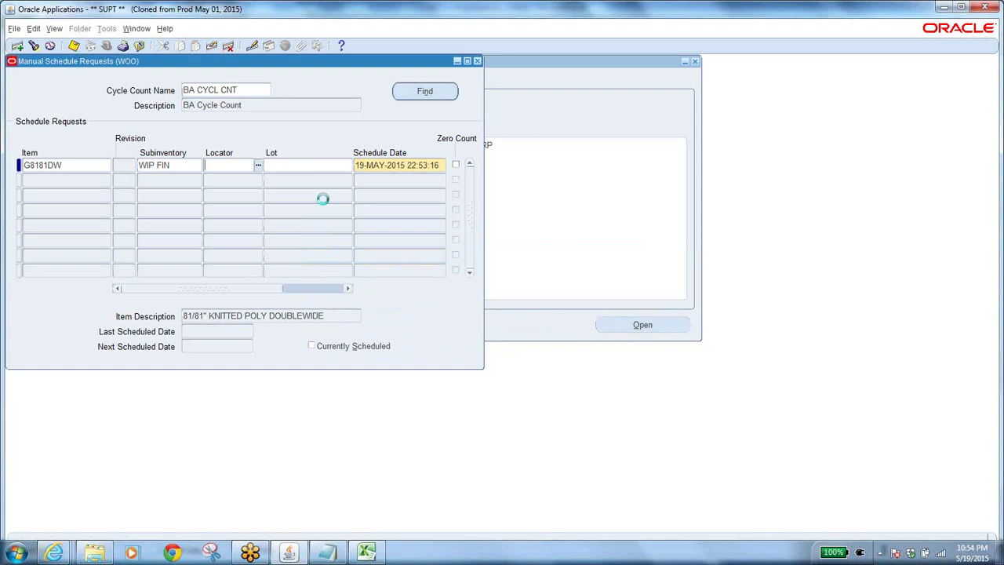
Set the G8181DW request's locator to F.I.N from the stock locator combinations
{"action": "left_click", "coordinate": [258, 167]}
{"action": "left_click", "coordinate": [509, 334]}
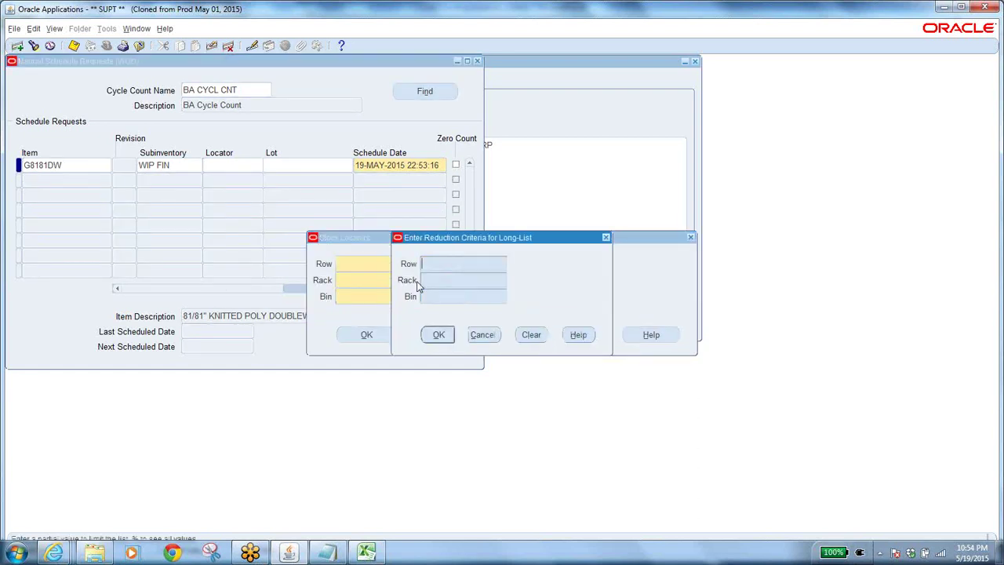
{"action": "key", "text": "Return"}
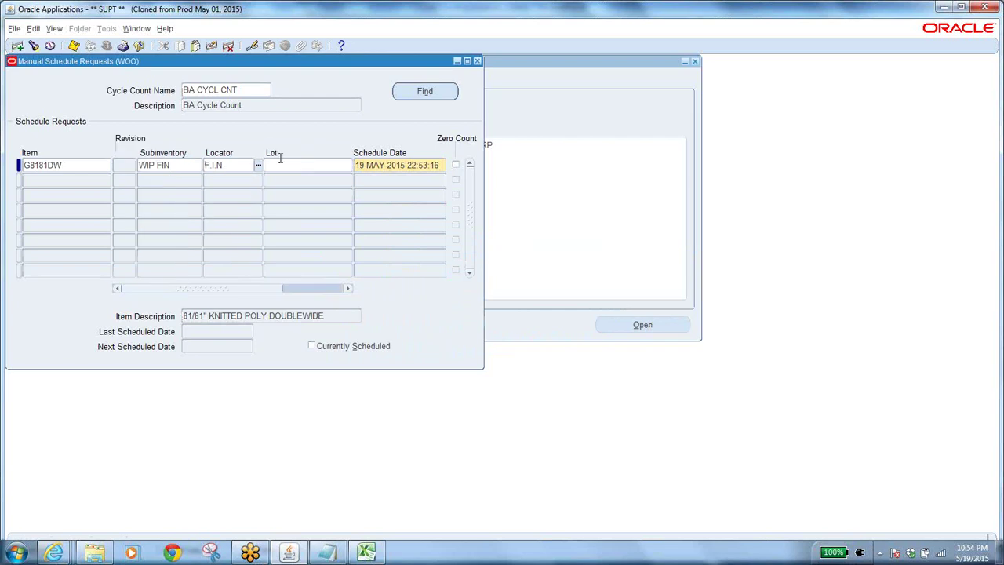
Choose lot TAG 220311031 for the G8181DW schedule request
{"action": "left_click", "coordinate": [284, 164]}
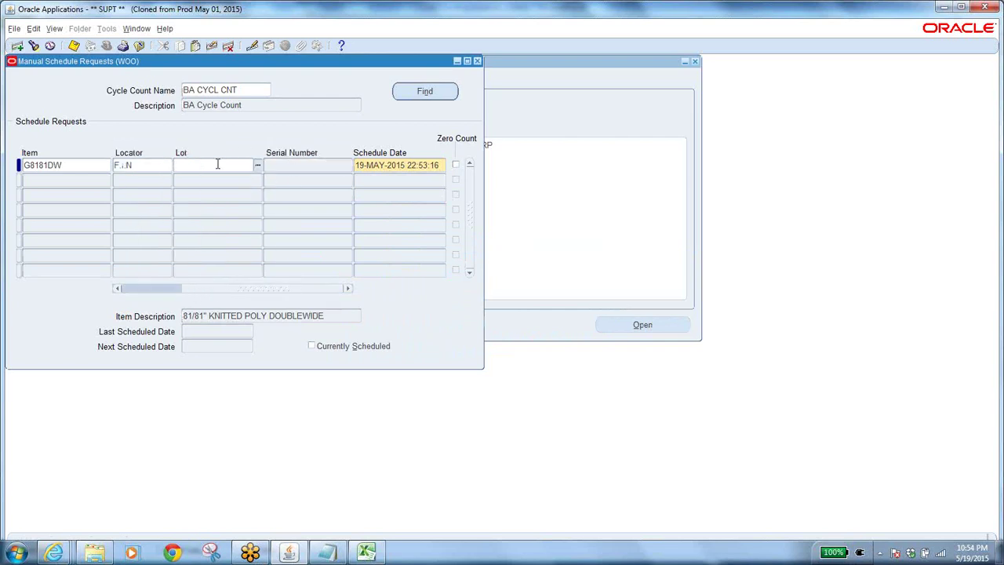
{"action": "left_click", "coordinate": [253, 165]}
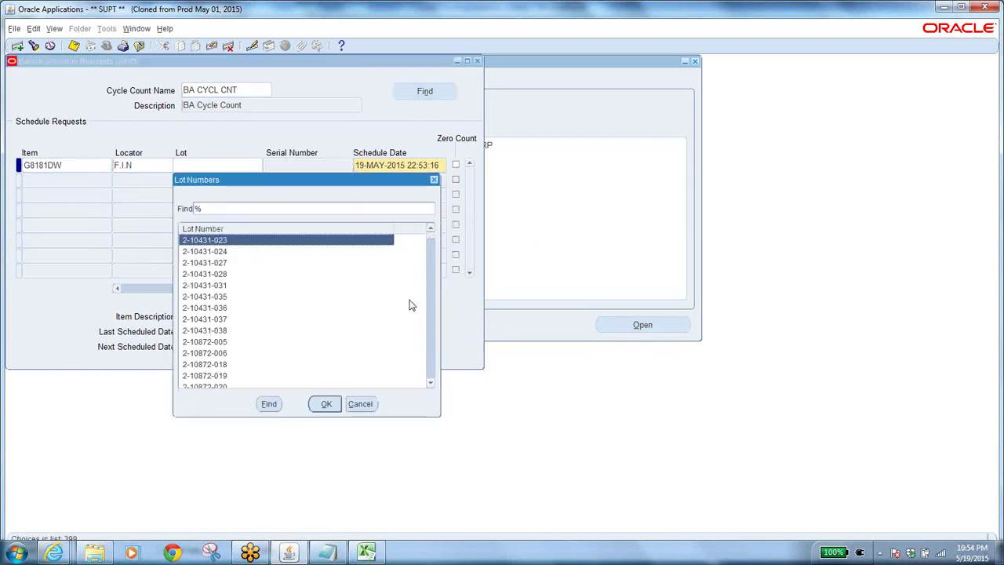
{"action": "left_click_drag", "start_coordinate": [432, 241], "coordinate": [431, 406]}
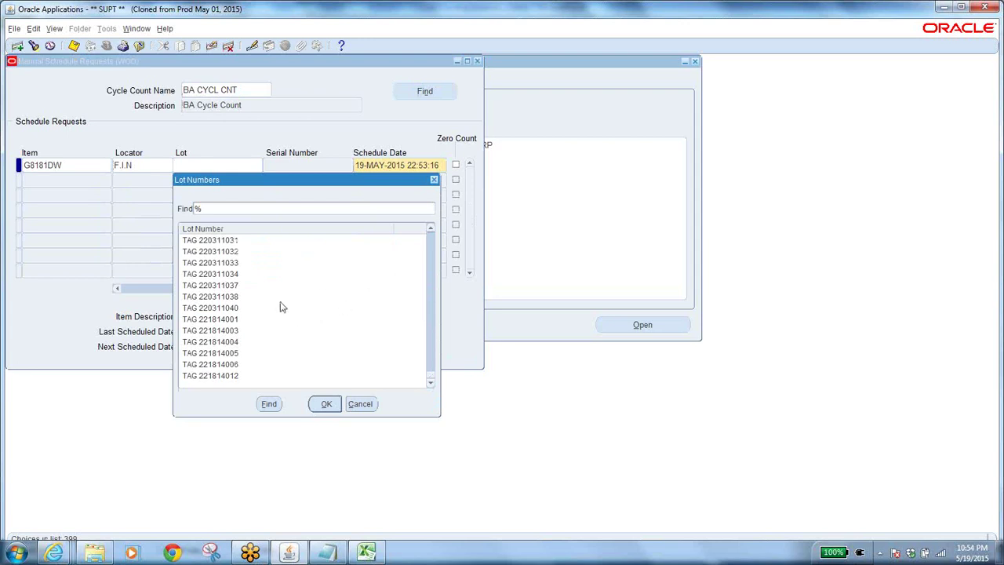
{"action": "left_click", "coordinate": [222, 242]}
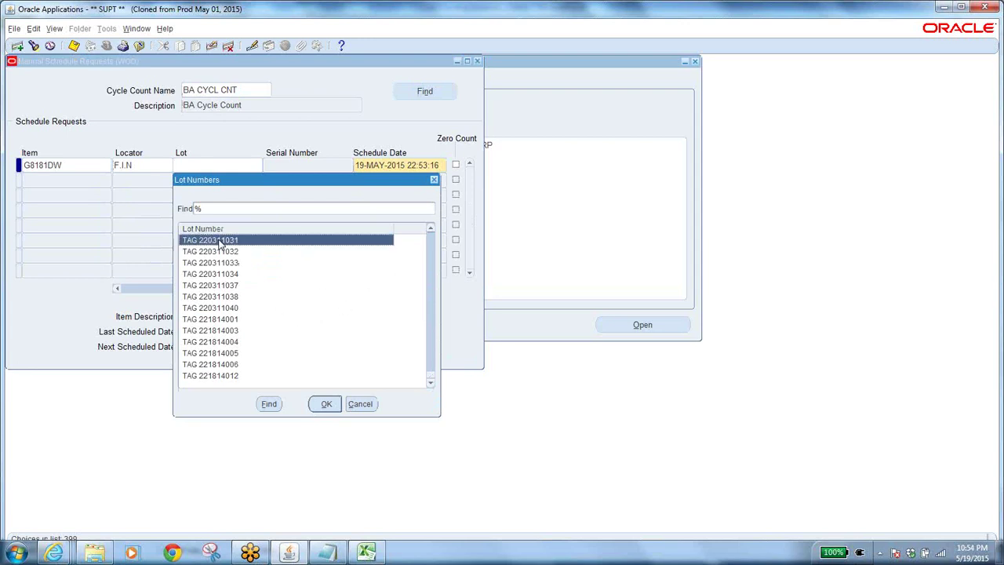
{"action": "left_click", "coordinate": [326, 404]}
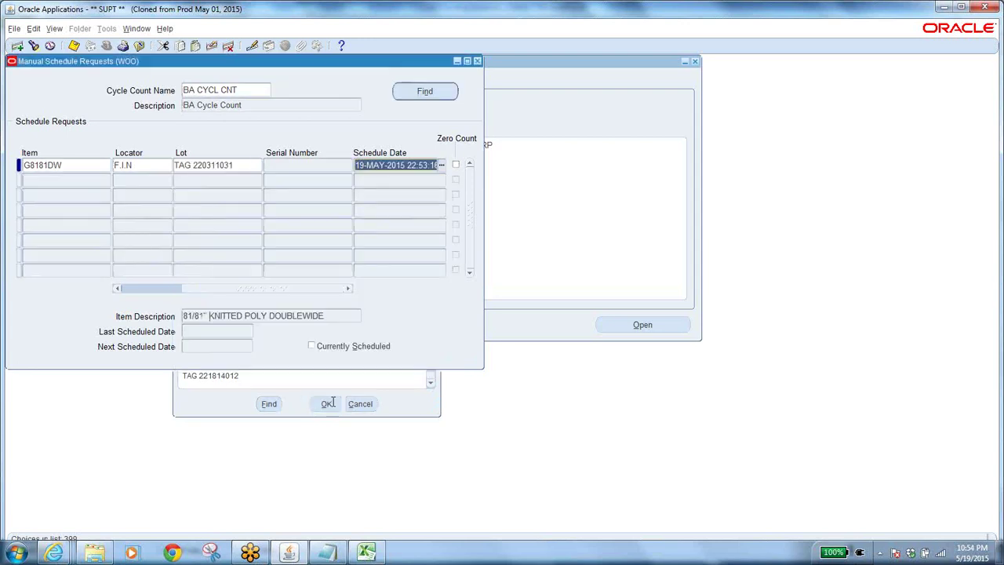
{"action": "left_click", "coordinate": [243, 165]}
{"action": "left_click", "coordinate": [202, 287]}
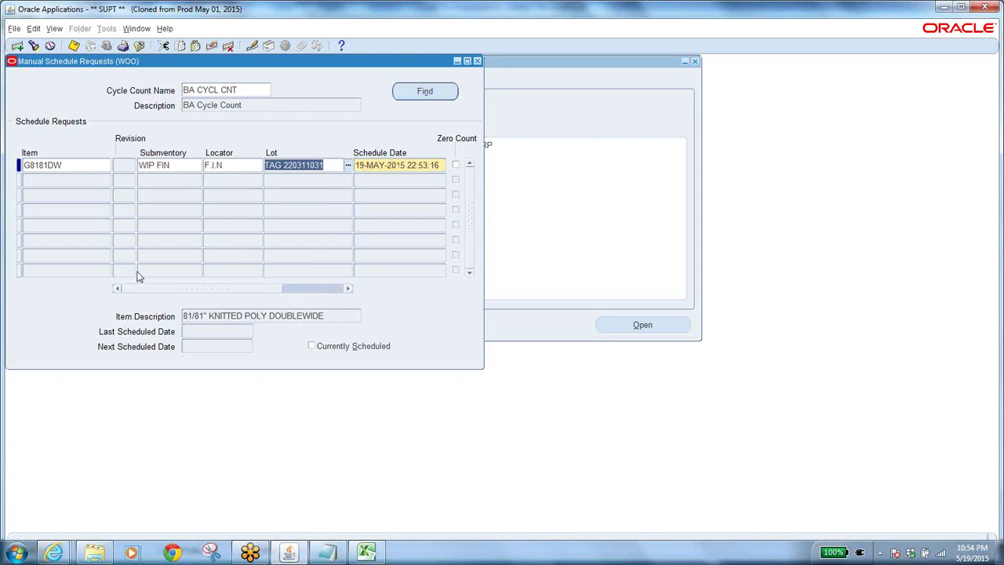
Add a second schedule request for item PM9310MS446, copying the item number from the Cycle Count Listing report in the browser
{"action": "left_click", "coordinate": [62, 180]}
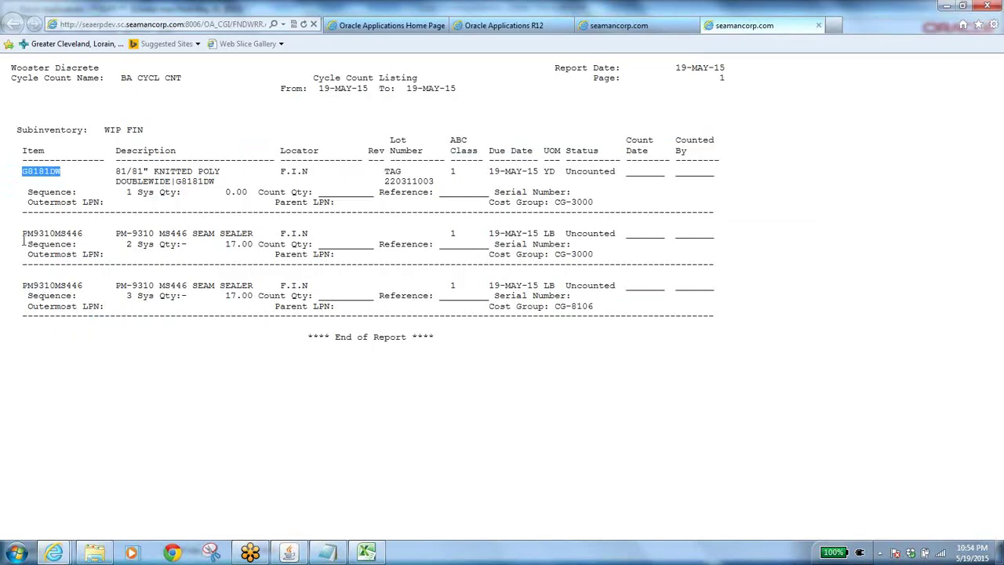
{"action": "left_click_drag", "start_coordinate": [21, 233], "coordinate": [83, 237]}
{"action": "key", "text": "ctrl+c"}
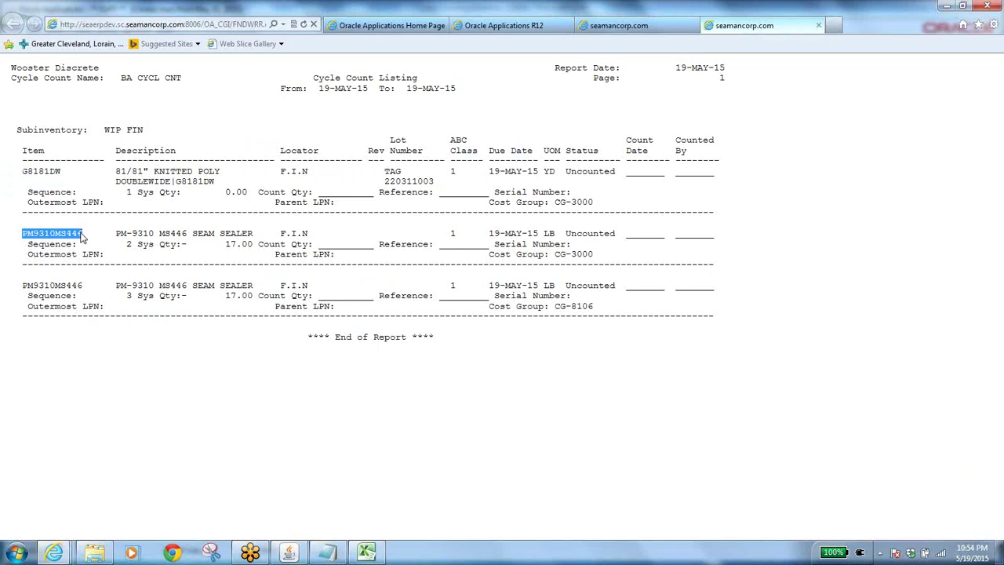
{"action": "key", "text": "alt+Tab"}
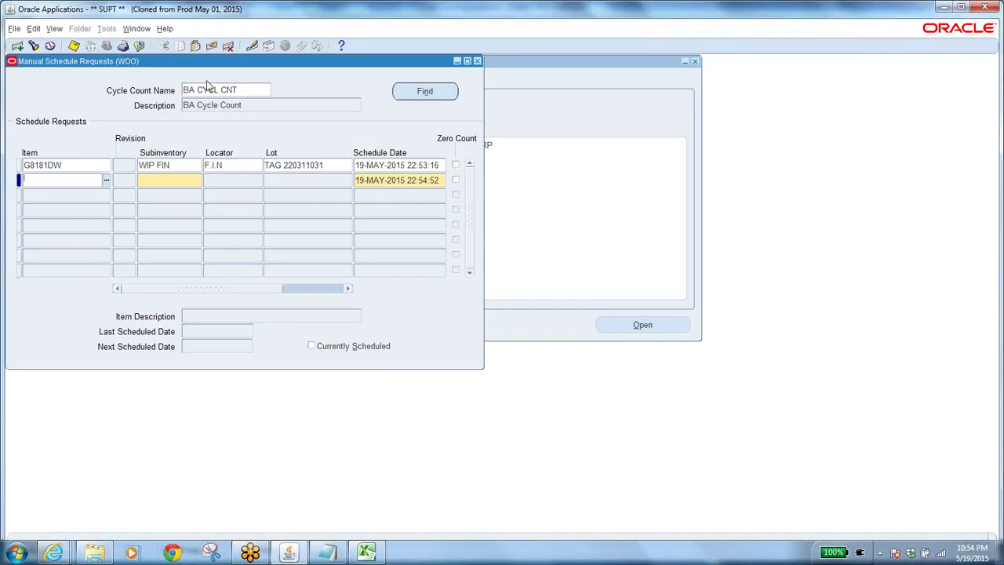
{"action": "key", "text": "ctrl+v"}
{"action": "key", "text": "Tab"}
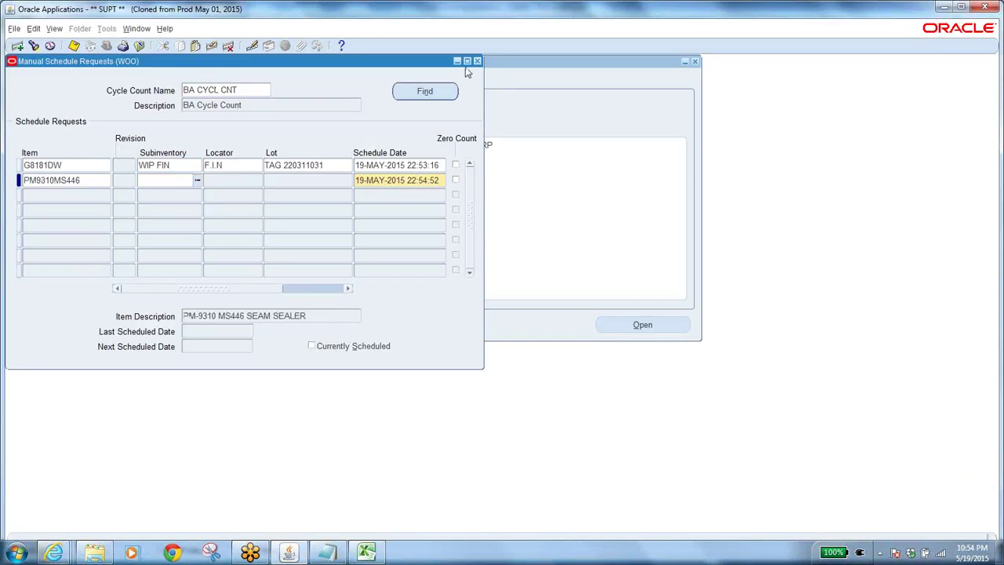
Duplicate subinventory WIP FIN and locator F.I.N from the G8181DW row into the PM9310MS446 request
{"action": "key", "text": "shift+F5"}
{"action": "key", "text": "Tab"}
{"action": "key", "text": "shift+F5"}
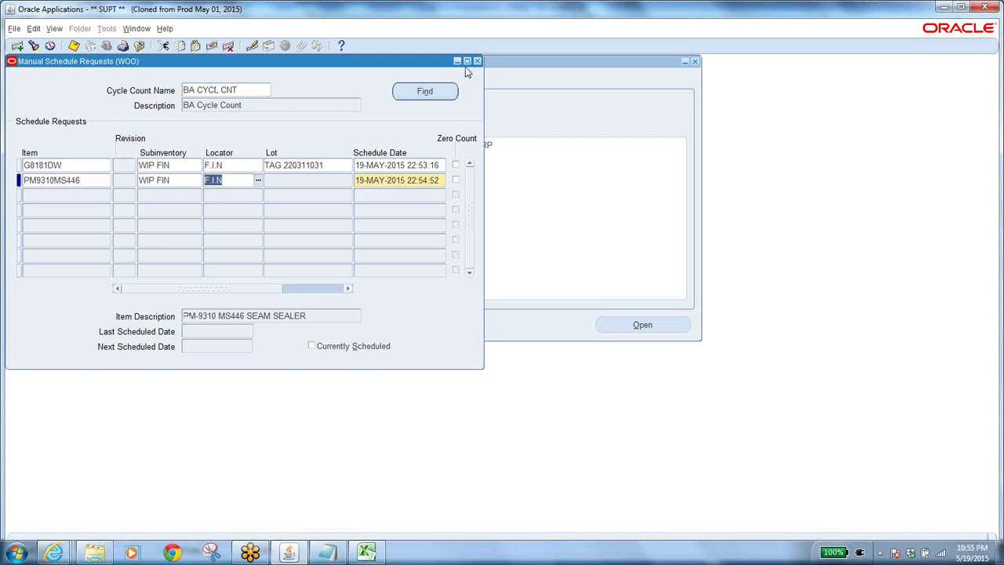
{"action": "key", "text": "Tab"}
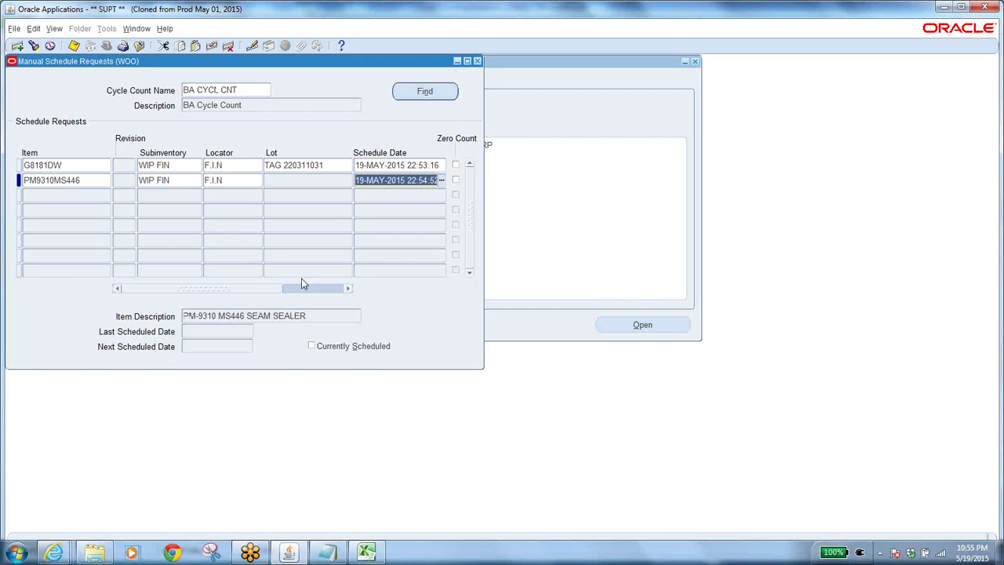
{"action": "left_click", "coordinate": [301, 182]}
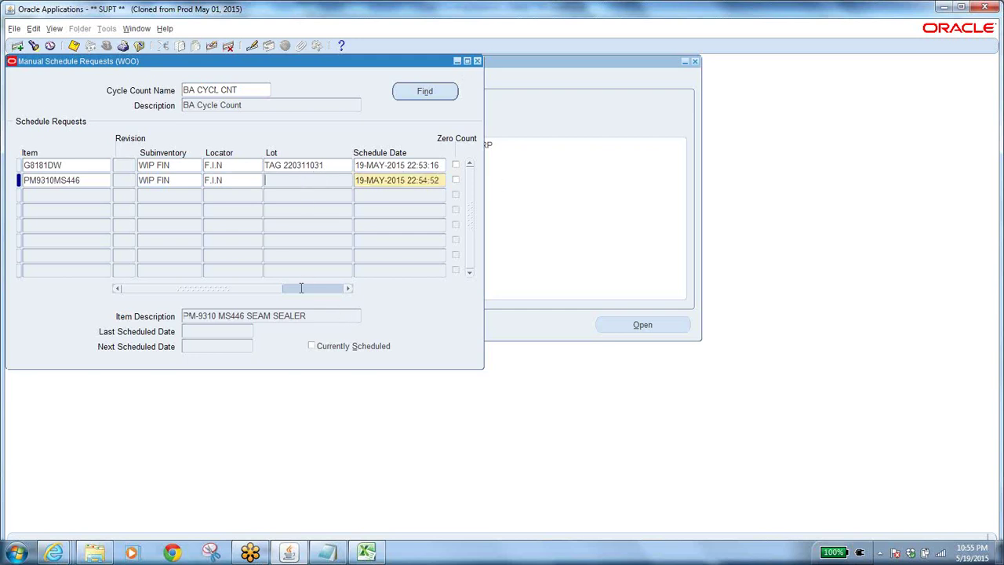
Add a third schedule request for item PM9310MS446, copying the item number from the last line of the Cycle Count Listing report in the browser
{"action": "left_click", "coordinate": [79, 196]}
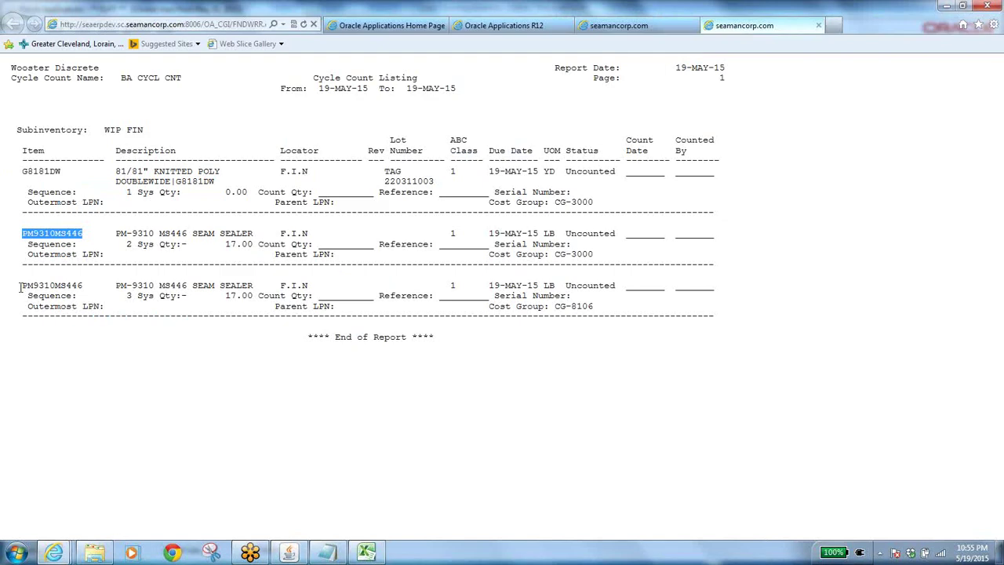
{"action": "left_click_drag", "start_coordinate": [20, 287], "coordinate": [84, 284]}
{"action": "key", "text": "ctrl+c"}
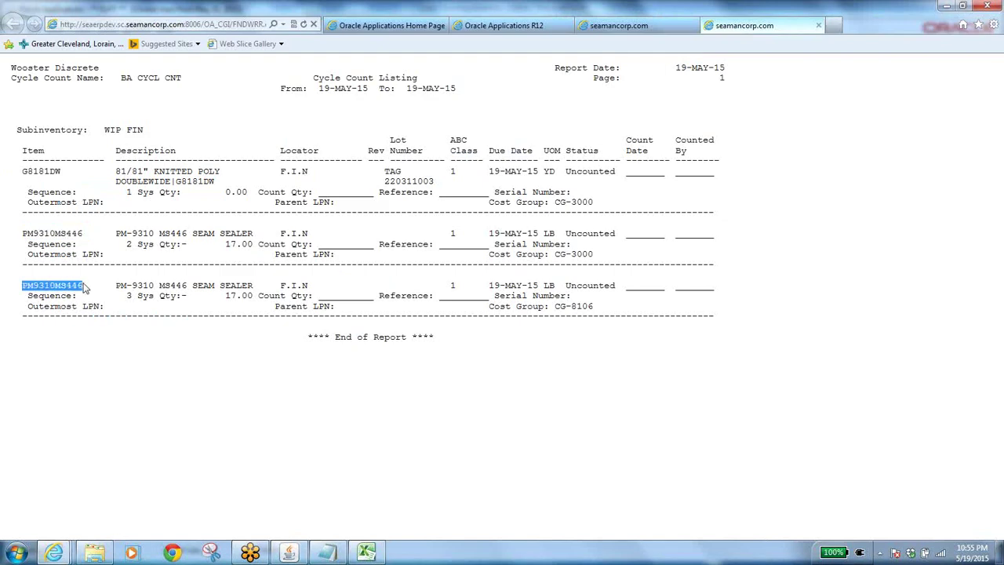
{"action": "key", "text": "alt+Tab"}
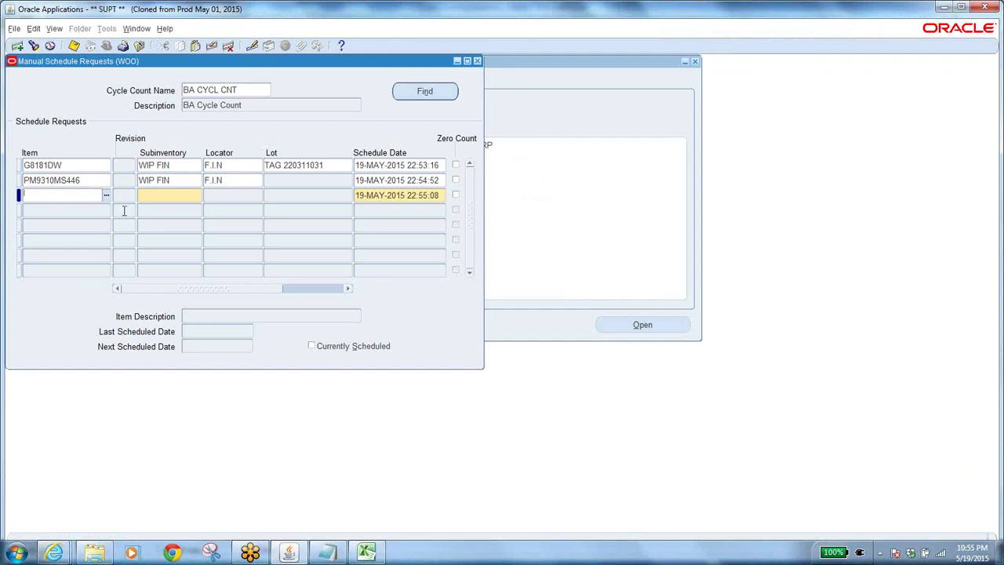
{"action": "key", "text": "ctrl+v"}
{"action": "key", "text": "Tab"}
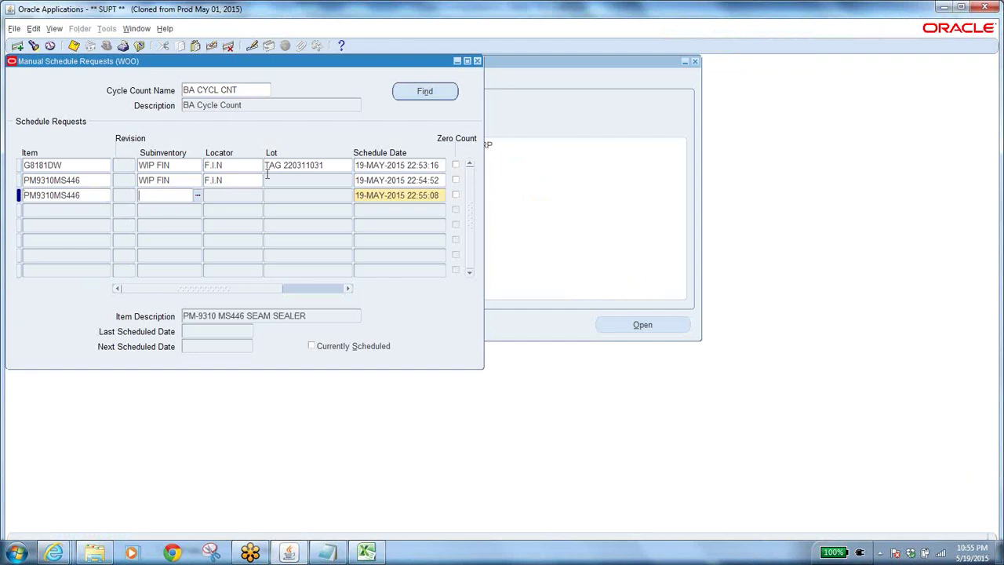
Duplicate subinventory WIP FIN and locator F.I.N into the third schedule request and save the manual requests
{"action": "key", "text": "alt+Tab"}
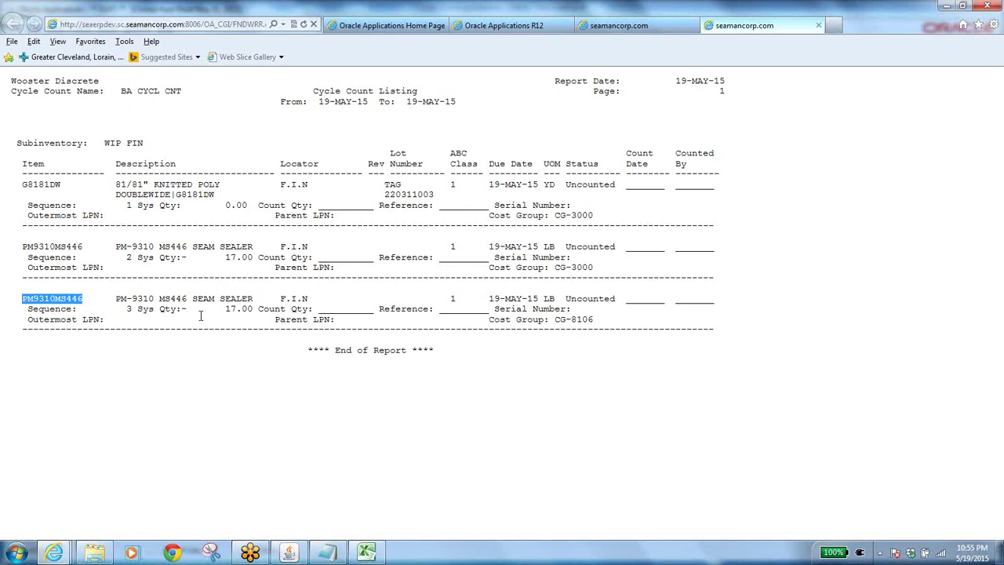
{"action": "key", "text": "alt+Tab"}
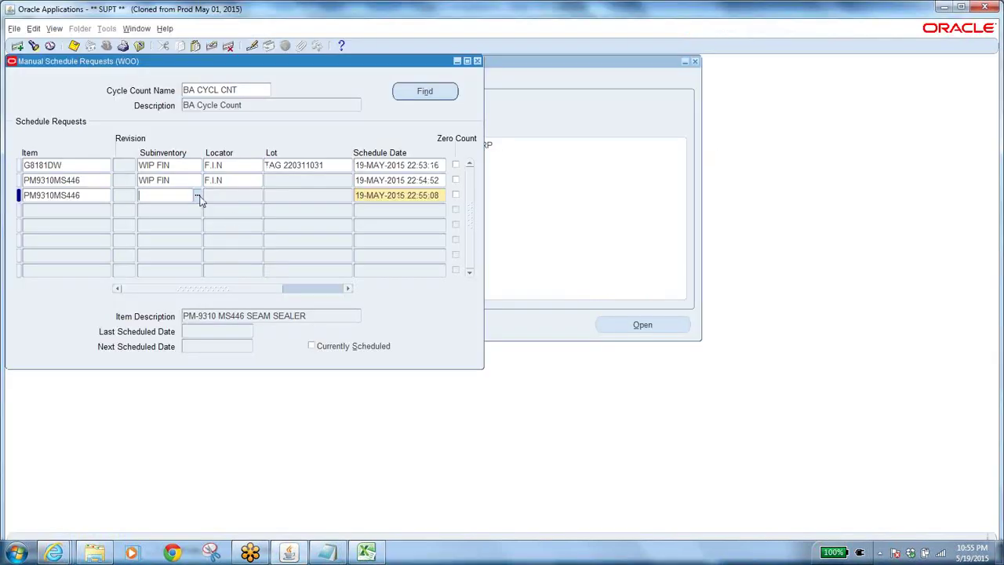
{"action": "key", "text": "shift+F5"}
{"action": "key", "text": "Tab"}
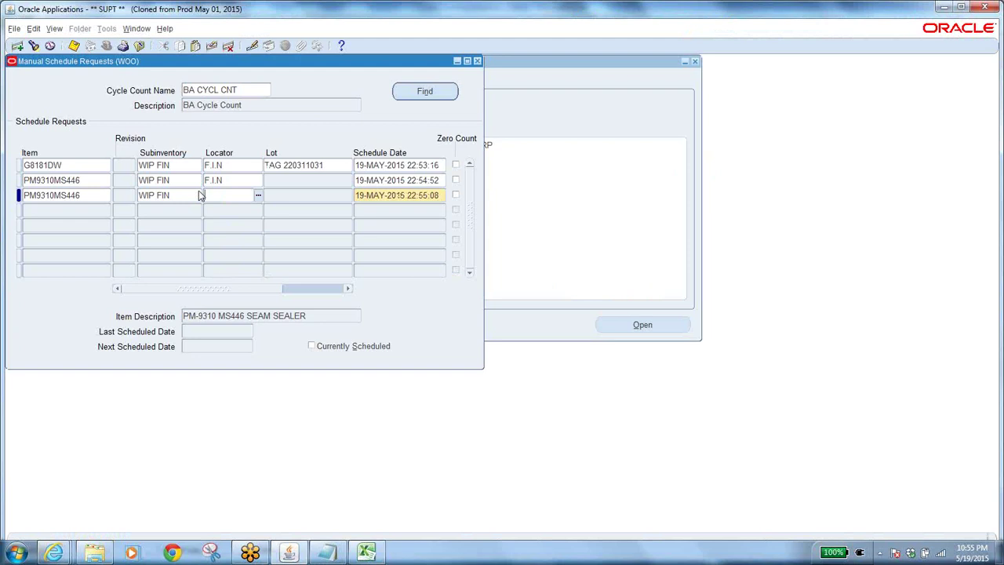
{"action": "key", "text": "shift+F5"}
{"action": "key", "text": "Tab"}
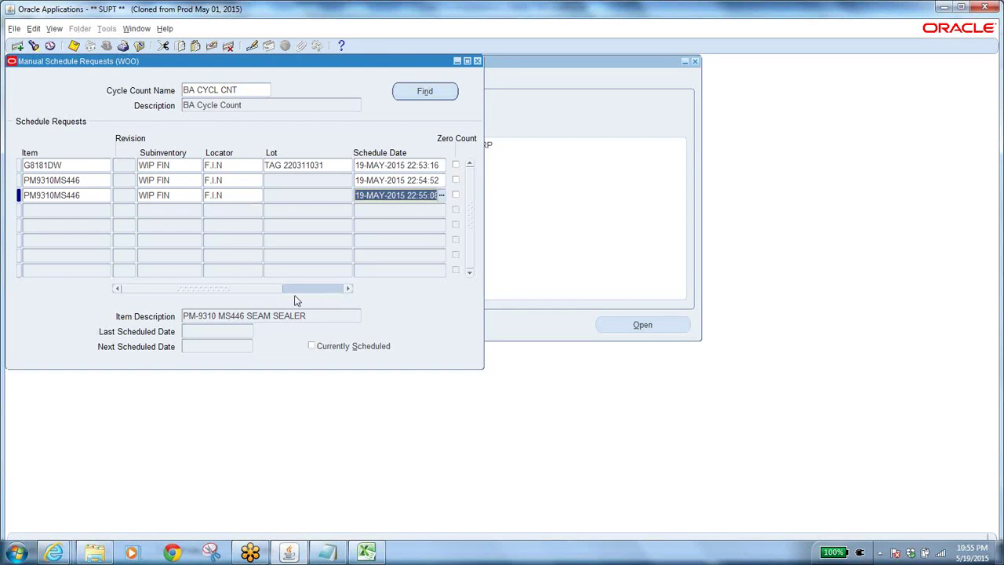
{"action": "left_click", "coordinate": [74, 45]}
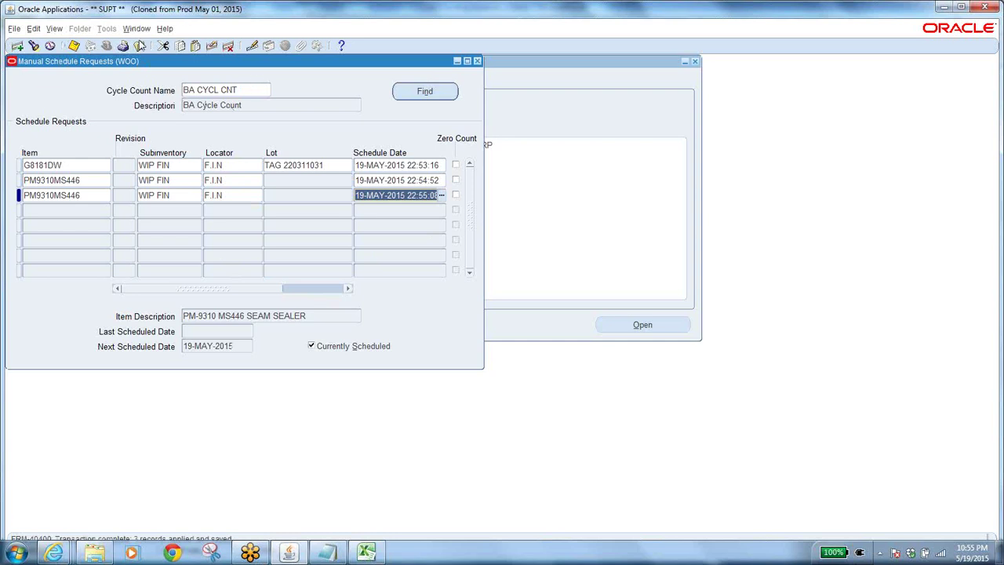
Close the manual schedule requests and open Cycle Count Entries under Cycle Counting
{"action": "left_click", "coordinate": [140, 46]}
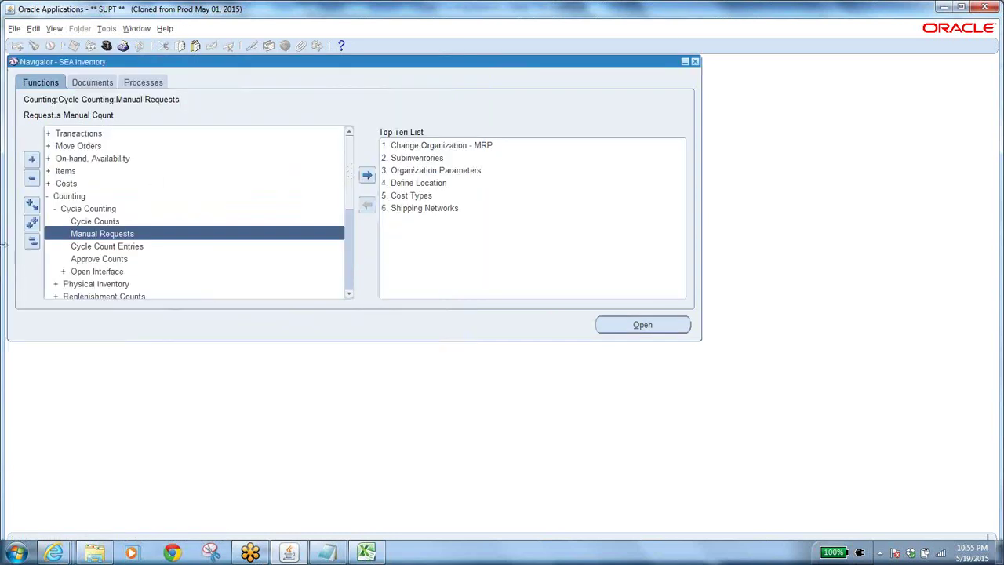
{"action": "left_click", "coordinate": [31, 244]}
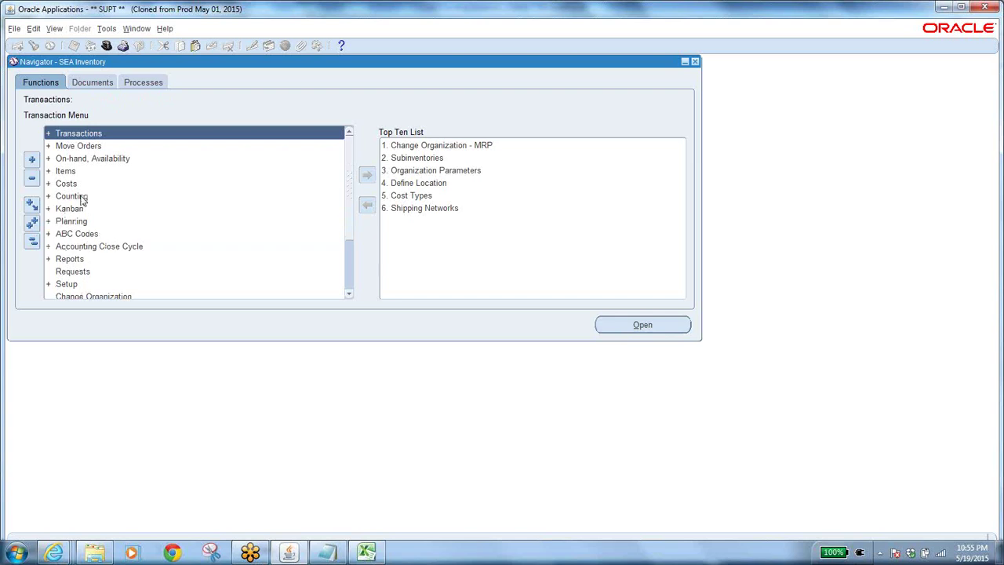
{"action": "double_click", "coordinate": [81, 197]}
{"action": "double_click", "coordinate": [91, 209]}
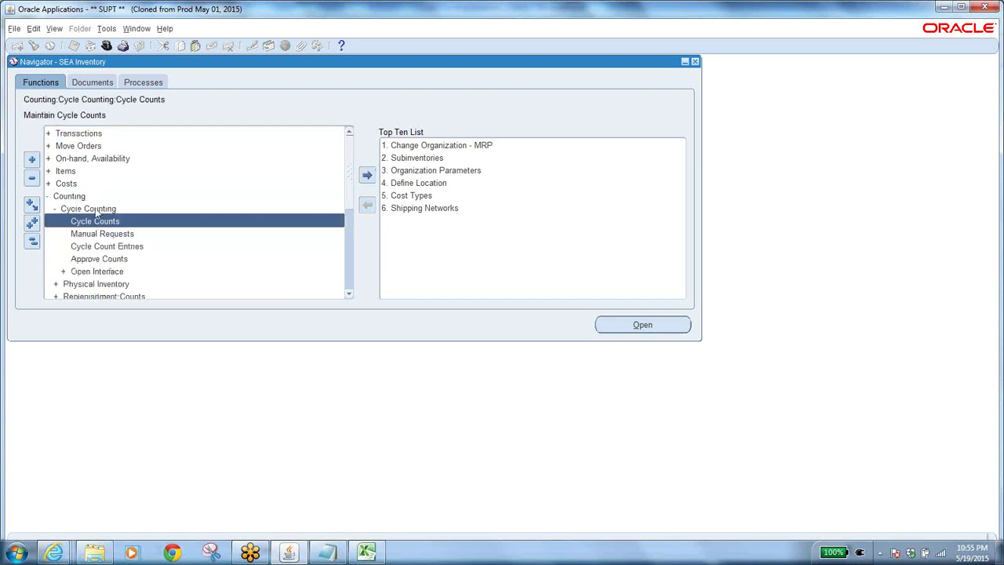
{"action": "double_click", "coordinate": [126, 247]}
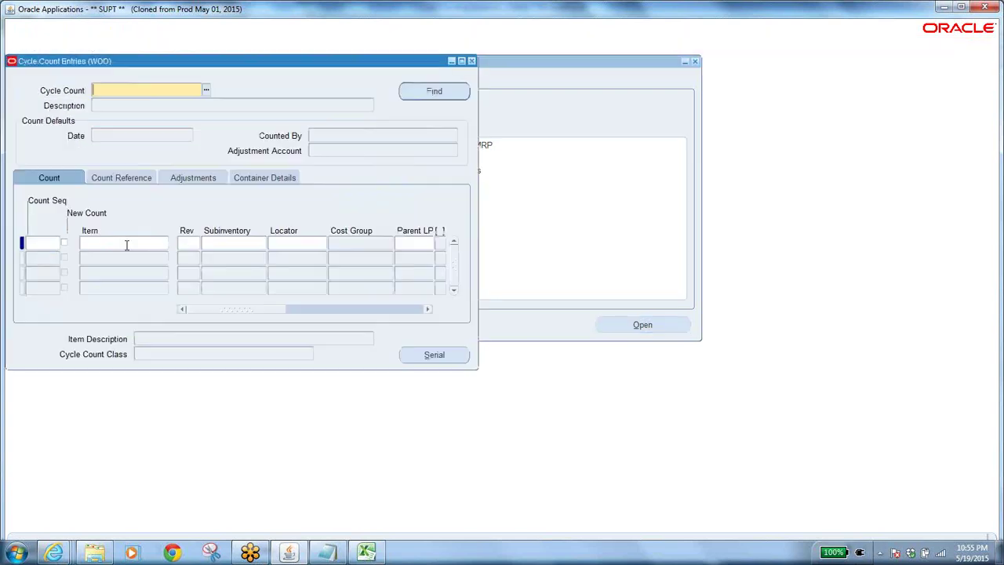
Choose cycle count BA CYCL CNT and find all of its open count requests, dismissing any error dialog
{"action": "left_click", "coordinate": [206, 91]}
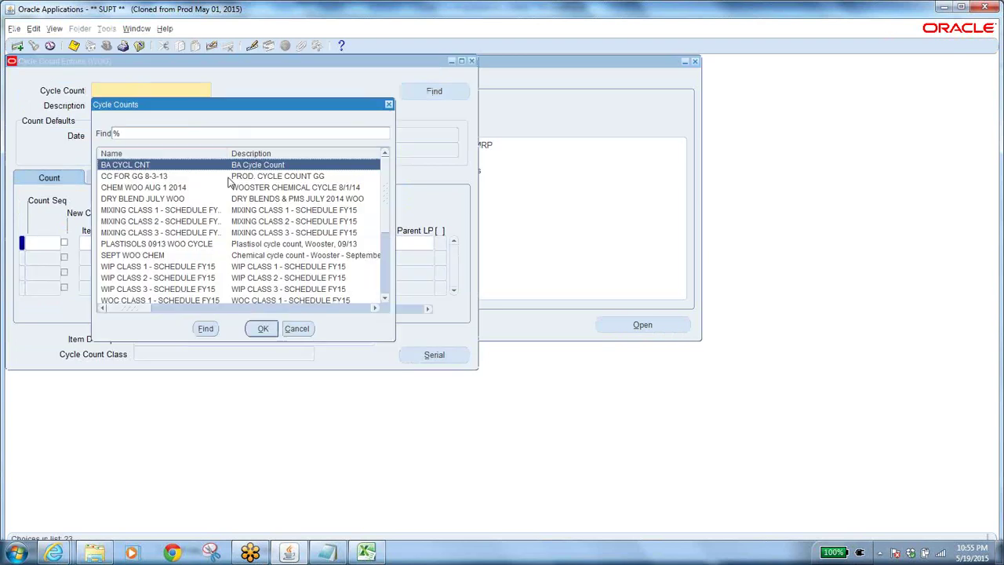
{"action": "left_click", "coordinate": [264, 329]}
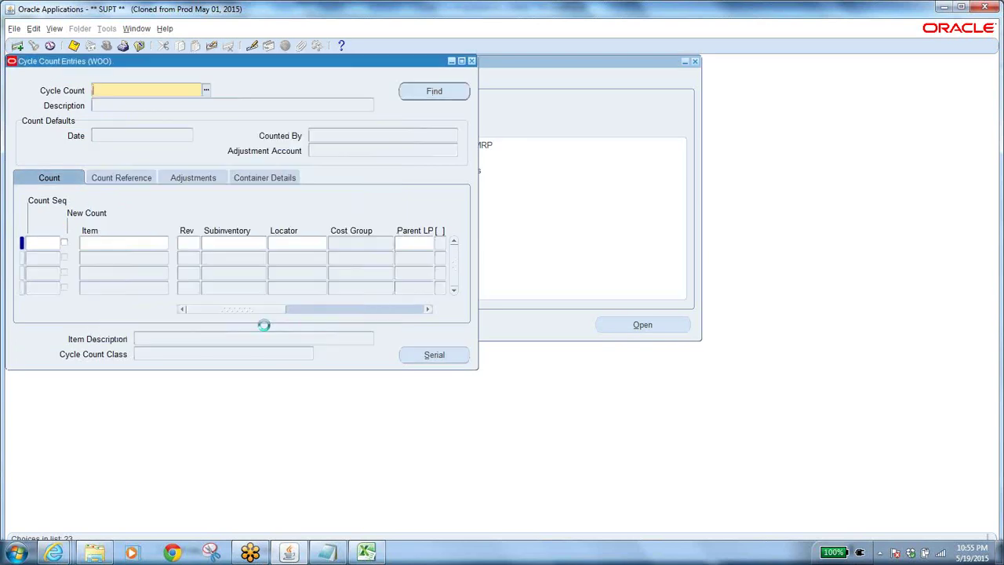
{"action": "left_click", "coordinate": [419, 93]}
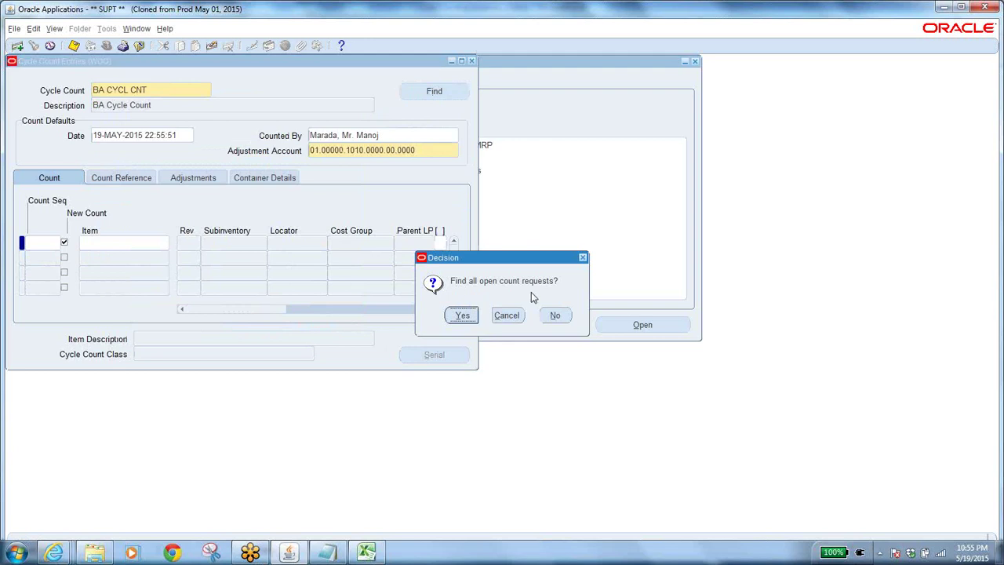
{"action": "left_click", "coordinate": [462, 315]}
{"action": "left_click", "coordinate": [462, 316]}
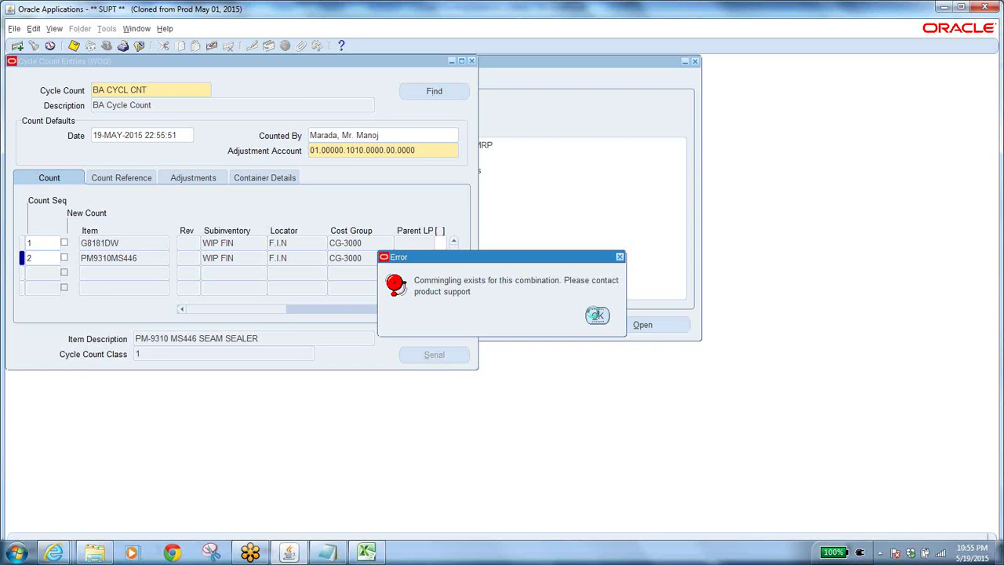
{"action": "left_click", "coordinate": [597, 315]}
{"action": "left_click", "coordinate": [596, 316]}
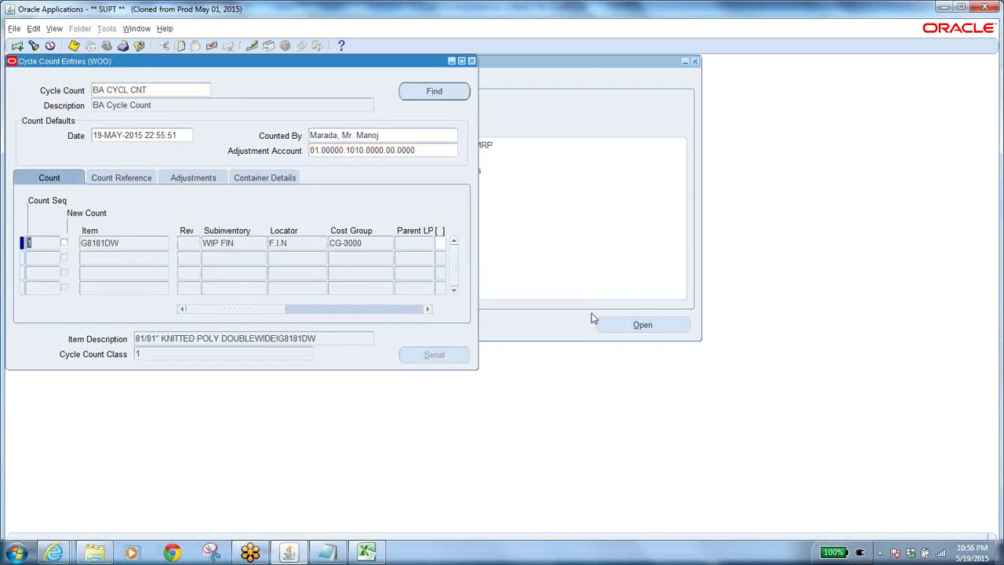
Enter a counted quantity of 5000 for G8181DW, consulting its Count Qty line in the browser's Cycle Count Listing report, and save the entry
{"action": "left_click", "coordinate": [130, 242]}
{"action": "left_click", "coordinate": [133, 243]}
{"action": "left_click_drag", "start_coordinate": [243, 314], "coordinate": [429, 318]}
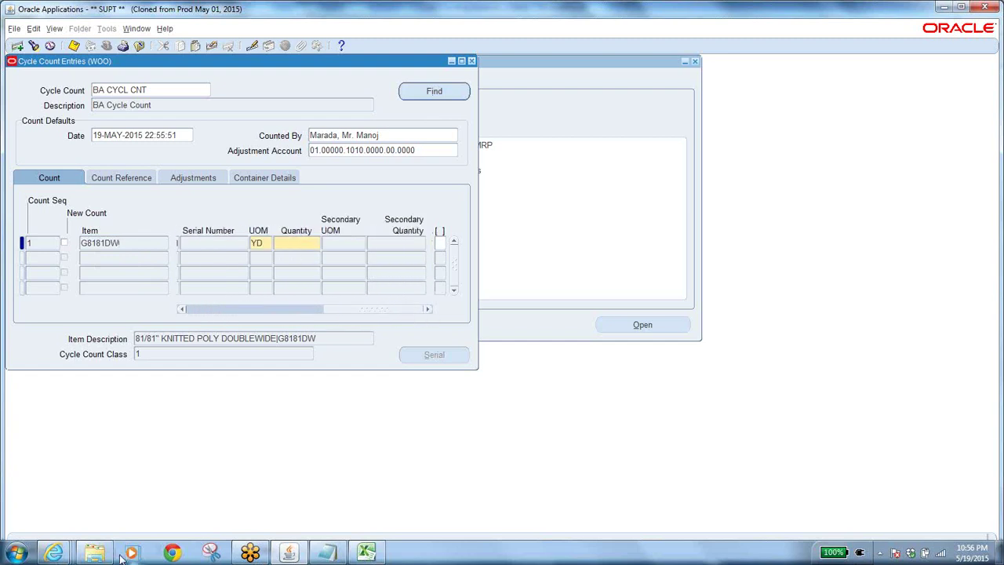
{"action": "left_click", "coordinate": [54, 553]}
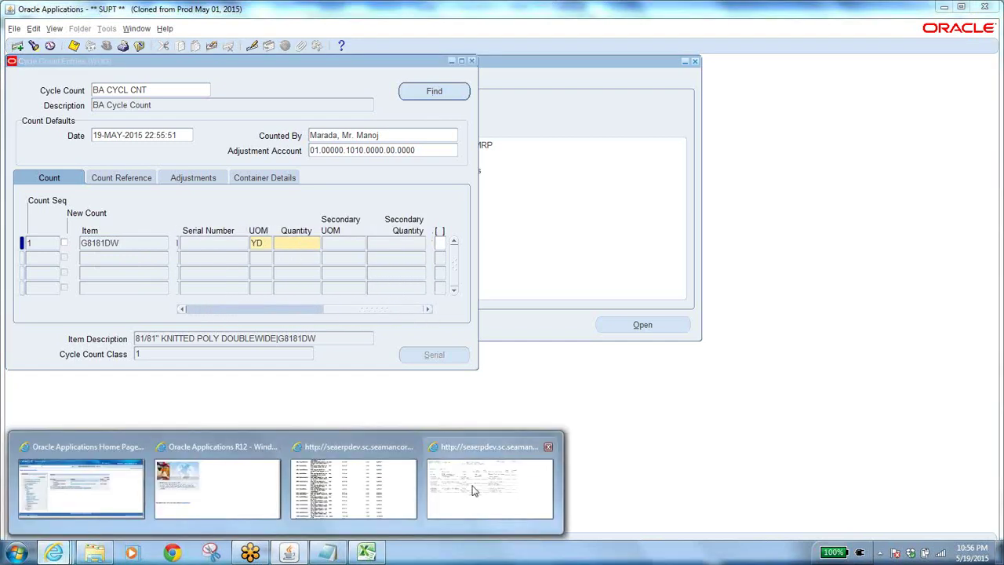
{"action": "left_click", "coordinate": [473, 490]}
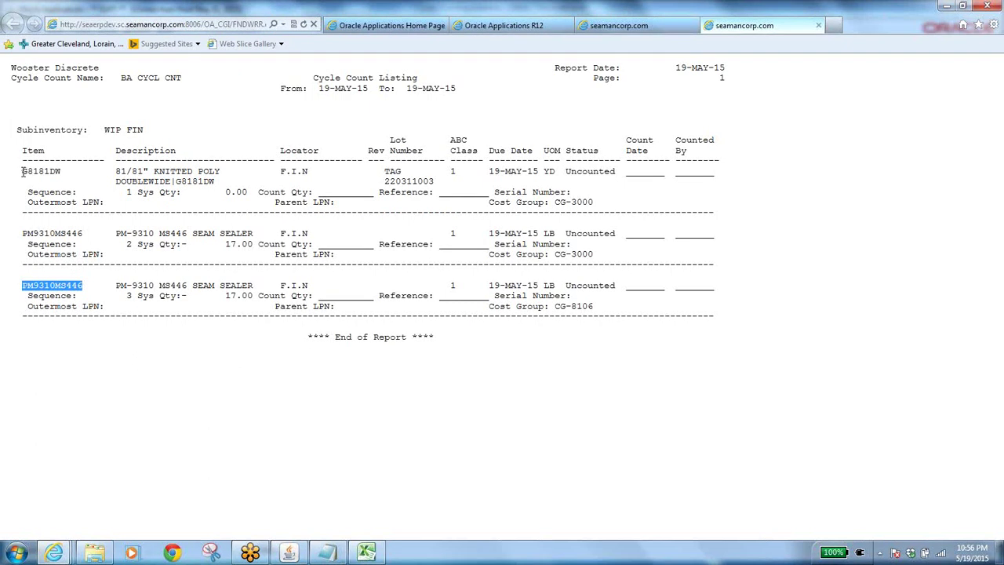
{"action": "left_click_drag", "start_coordinate": [22, 171], "coordinate": [61, 173]}
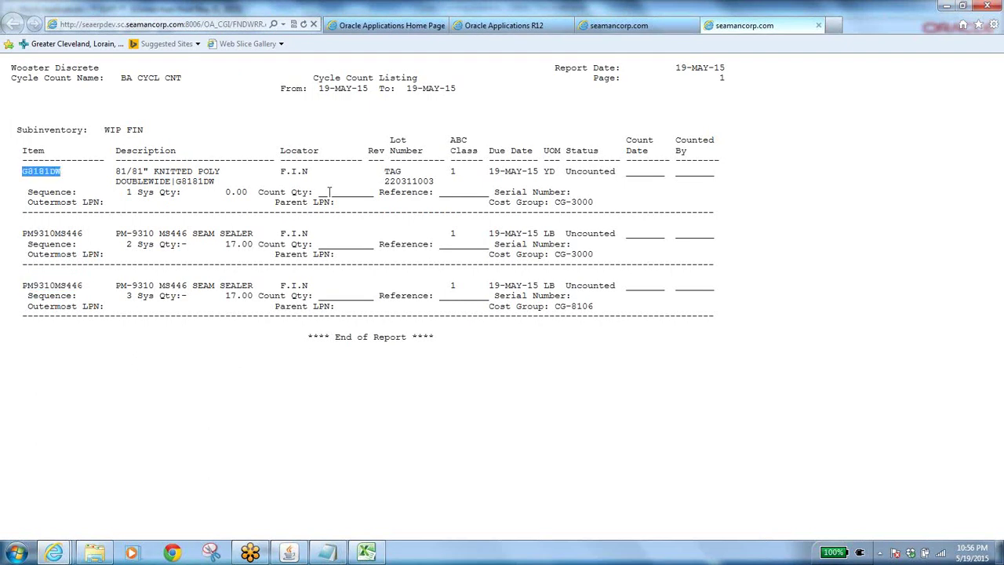
{"action": "left_click_drag", "start_coordinate": [330, 192], "coordinate": [364, 193]}
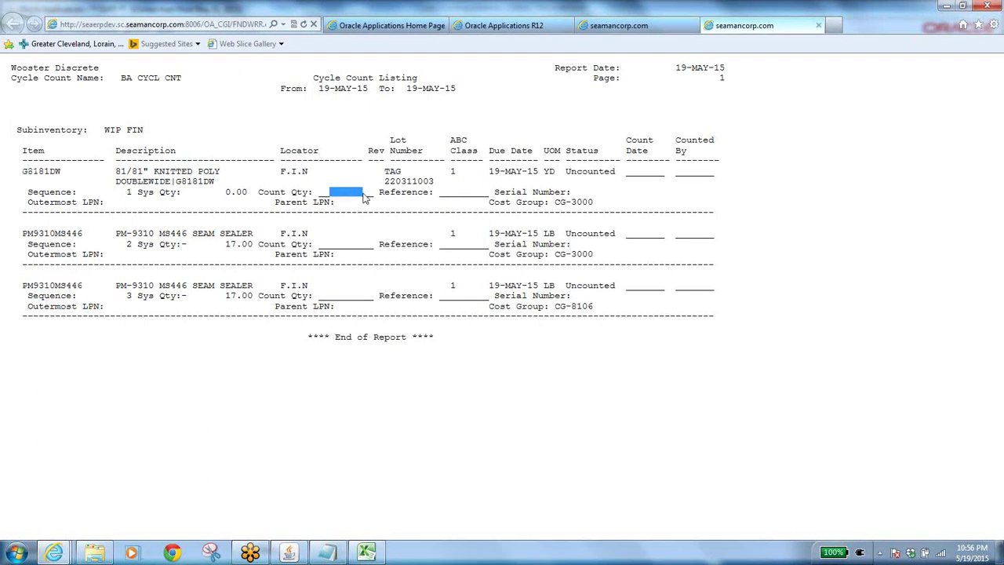
{"action": "key", "text": "alt+Tab"}
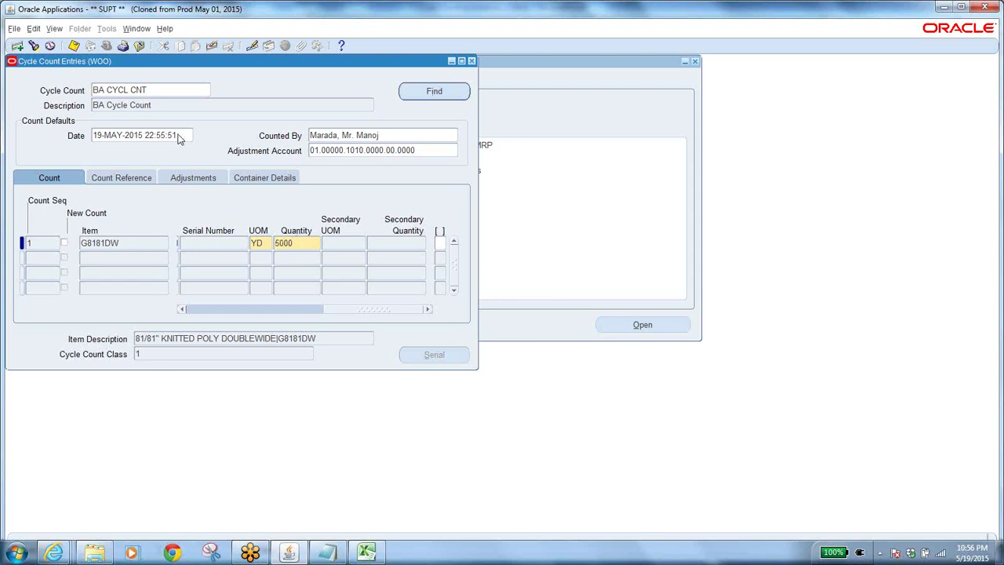
{"action": "left_click", "coordinate": [74, 45]}
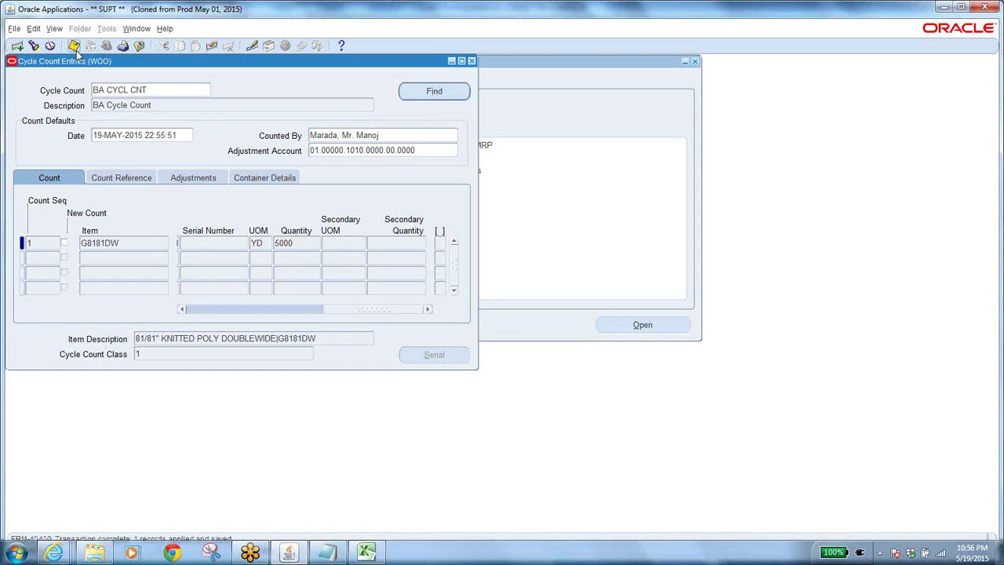
{"action": "double_click", "coordinate": [298, 242]}
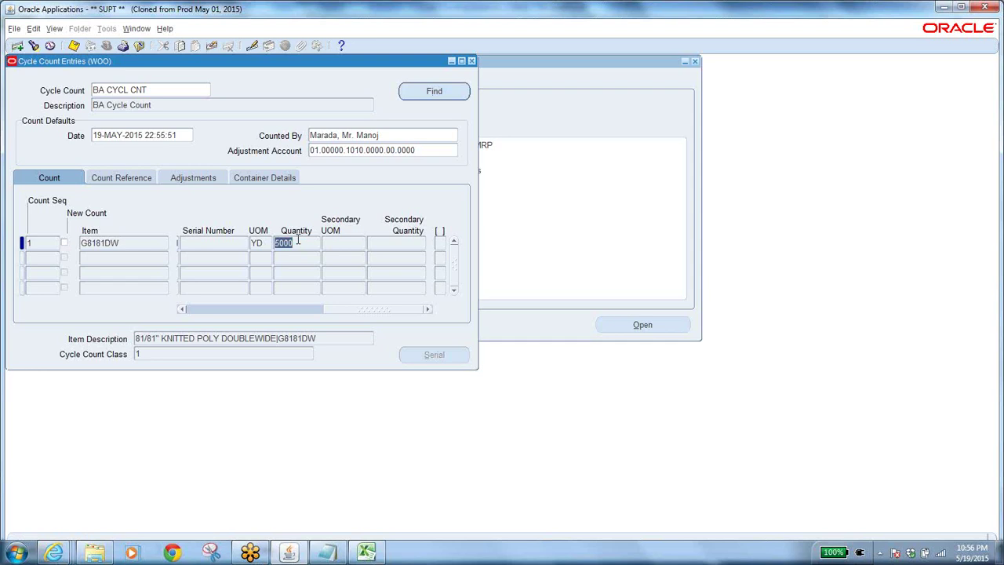
{"action": "left_click", "coordinate": [421, 153]}
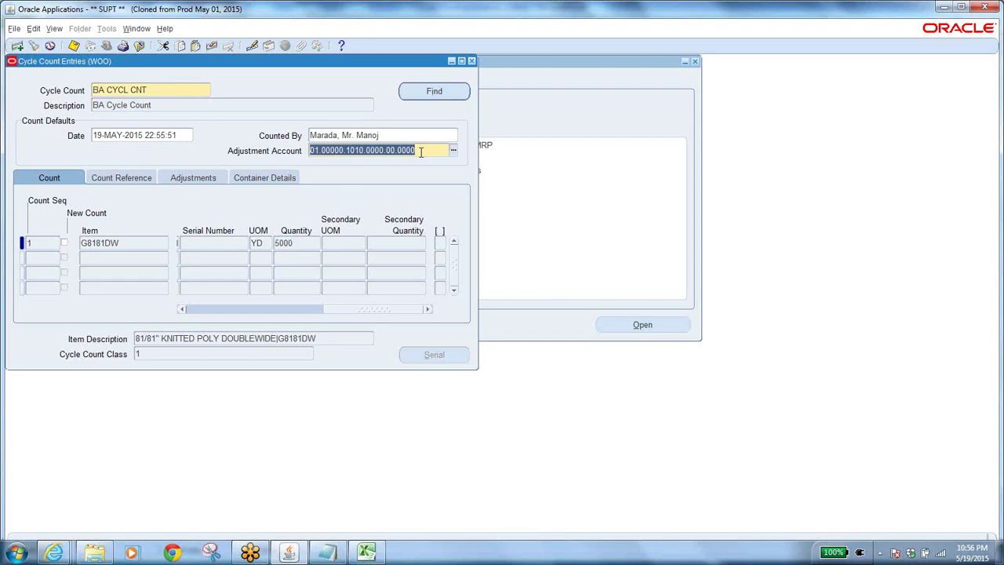
{"action": "left_click", "coordinate": [299, 244]}
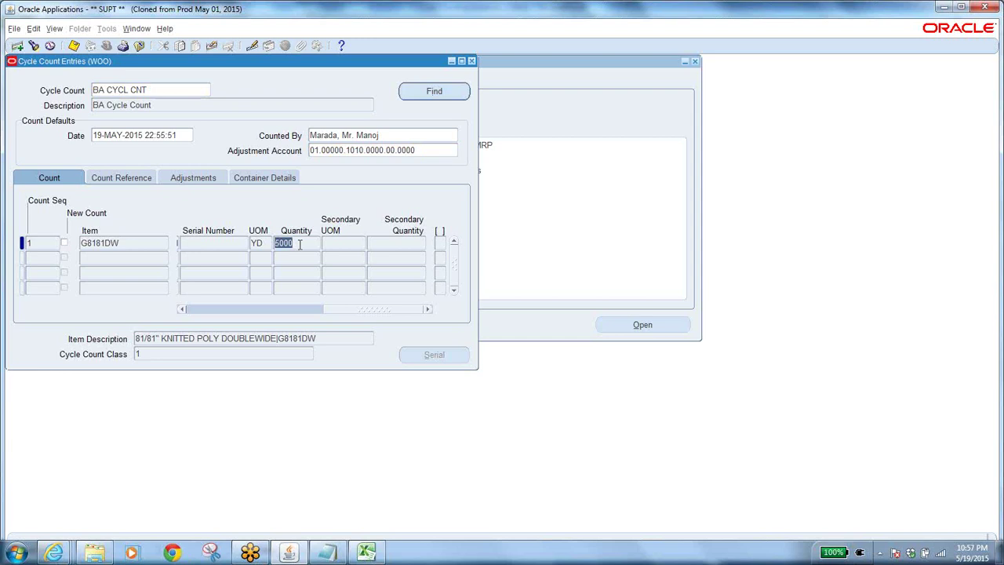
{"action": "left_click", "coordinate": [434, 149]}
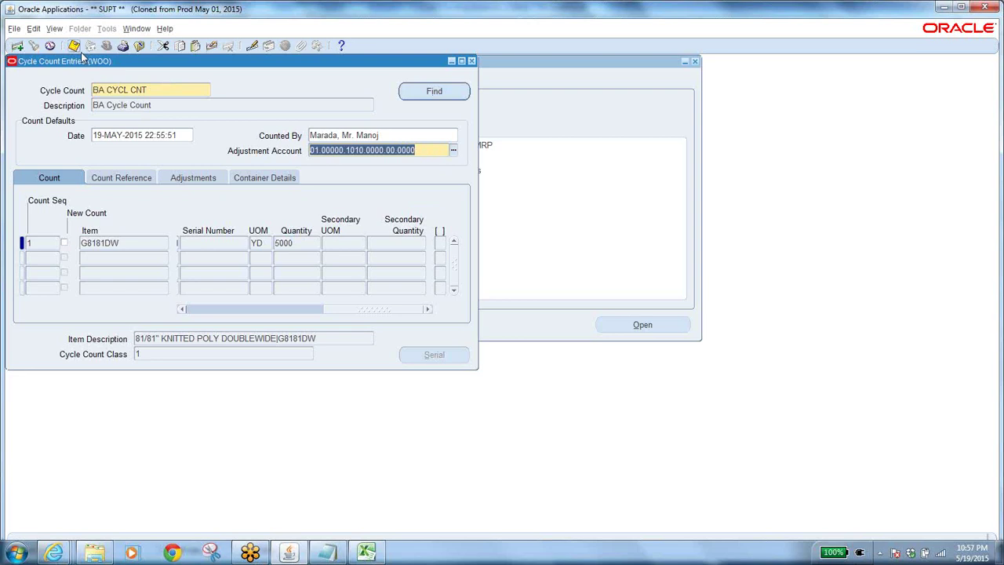
Leave the count entries, open Approve Counts and query only the counts pending approval for BA CYCL CNT
{"action": "left_click", "coordinate": [139, 47]}
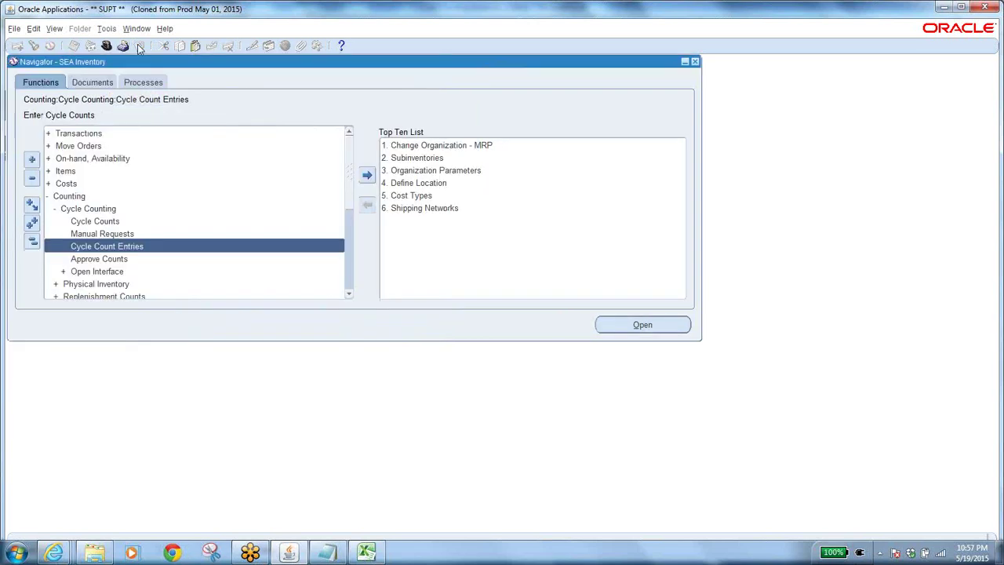
{"action": "double_click", "coordinate": [120, 259]}
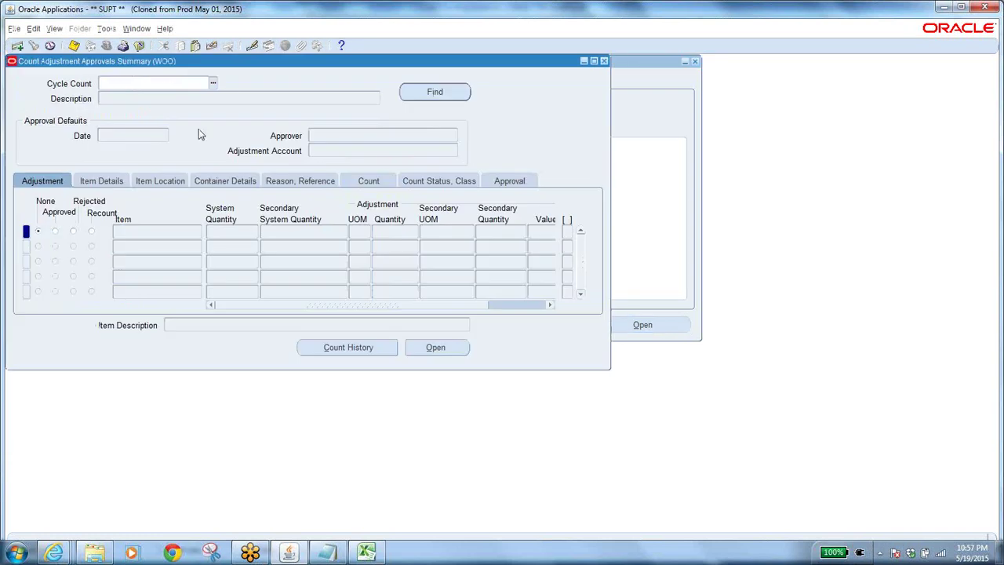
{"action": "left_click", "coordinate": [212, 82]}
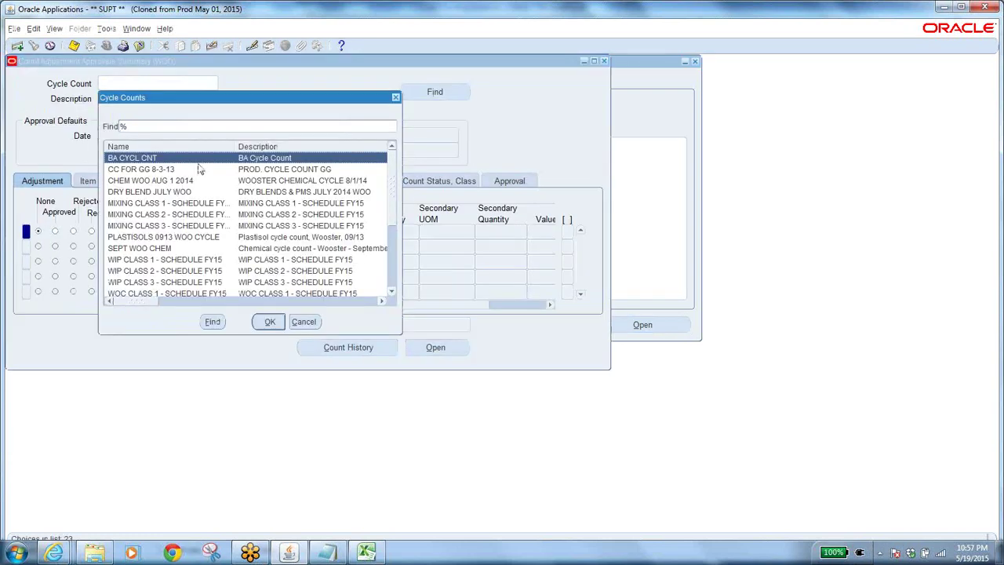
{"action": "left_click", "coordinate": [270, 322]}
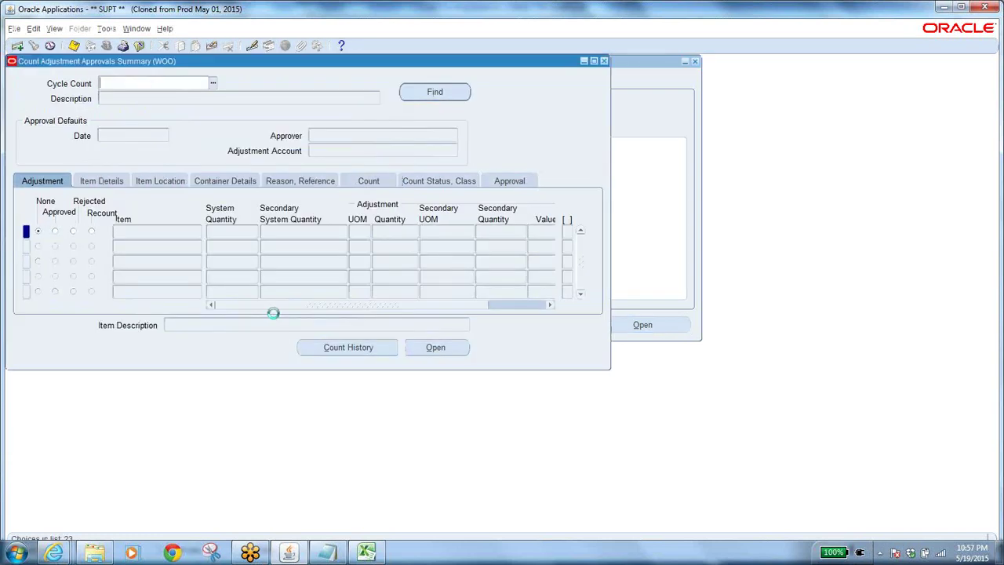
{"action": "left_click", "coordinate": [438, 94]}
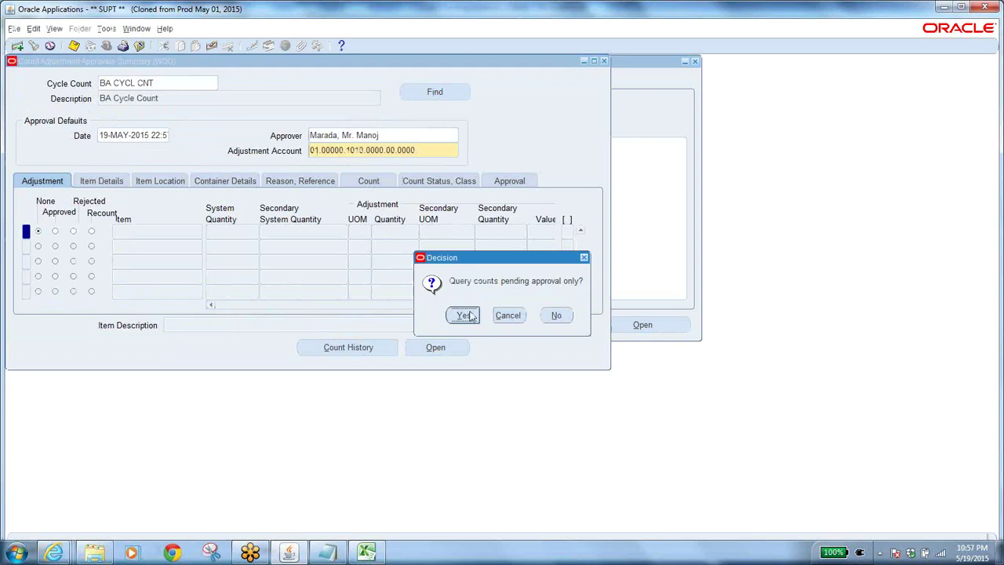
{"action": "left_click", "coordinate": [463, 315]}
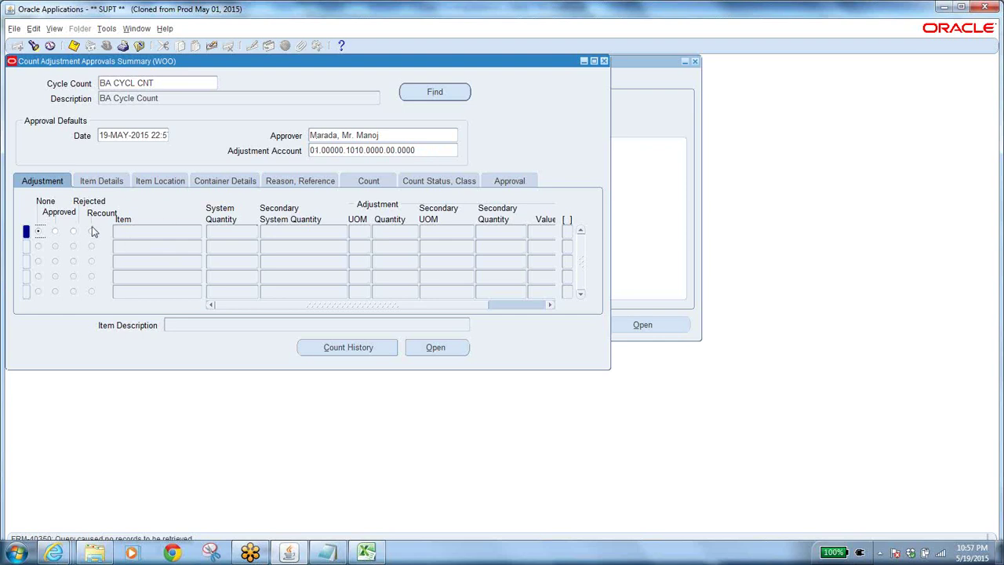
Query all counts for BA CYCL CNT in the count adjustment approvals, without limiting the query to those pending approval
{"action": "left_click", "coordinate": [370, 305]}
{"action": "left_click", "coordinate": [470, 305]}
{"action": "left_click", "coordinate": [433, 94]}
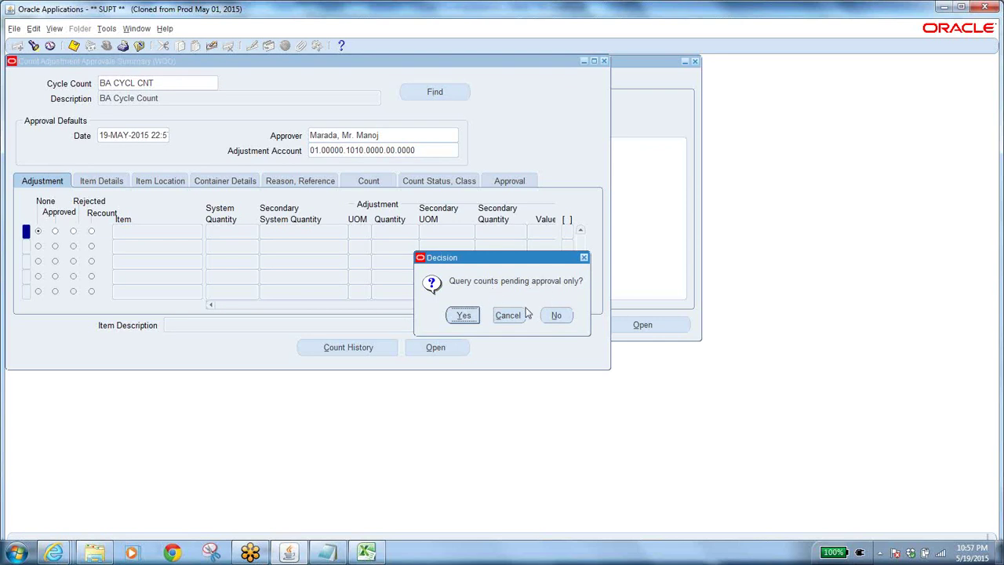
{"action": "left_click", "coordinate": [557, 316]}
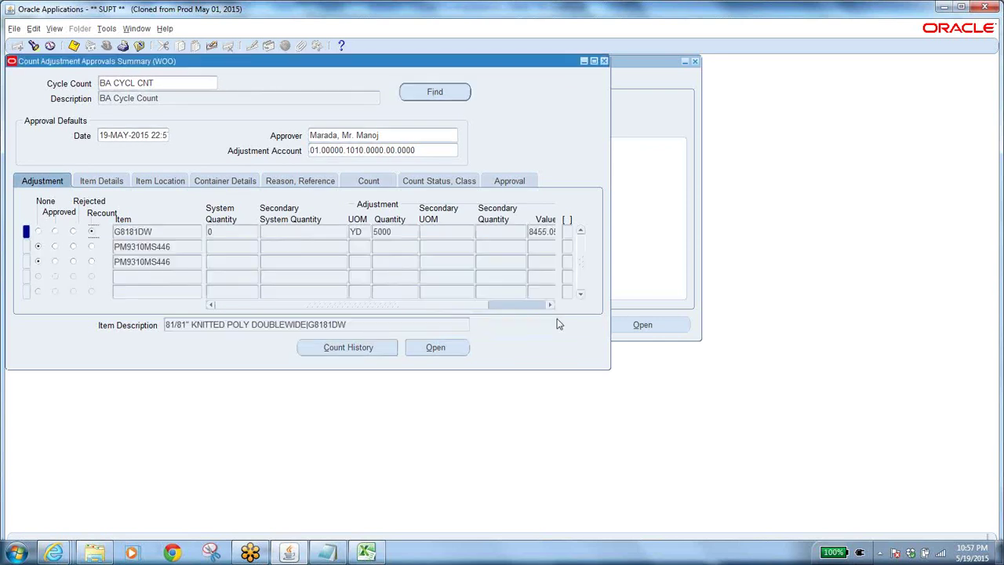
Examine the G8181DW adjustment line's system quantity, adjustment quantity and value, along with the default adjustment account
{"action": "double_click", "coordinate": [175, 232]}
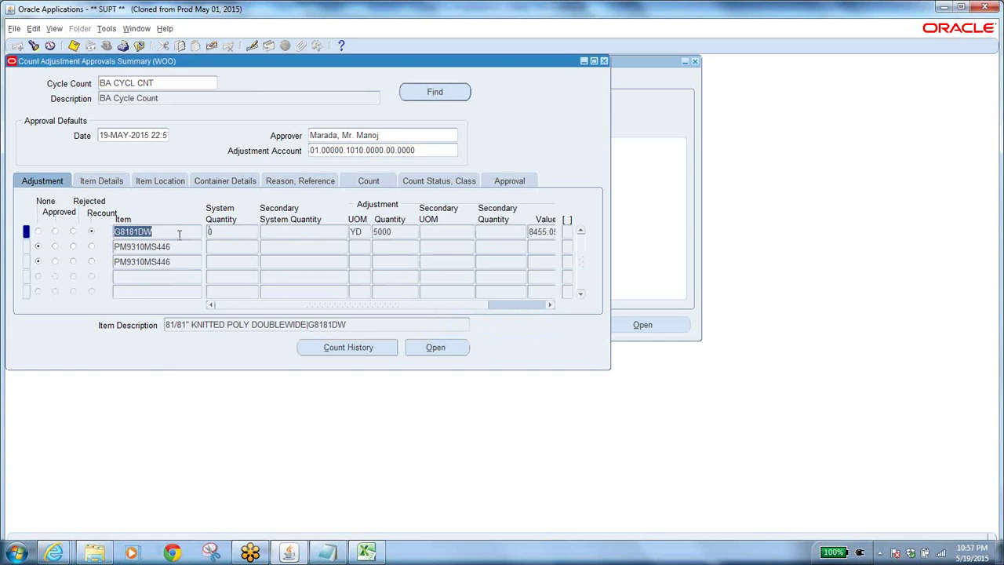
{"action": "left_click", "coordinate": [400, 234]}
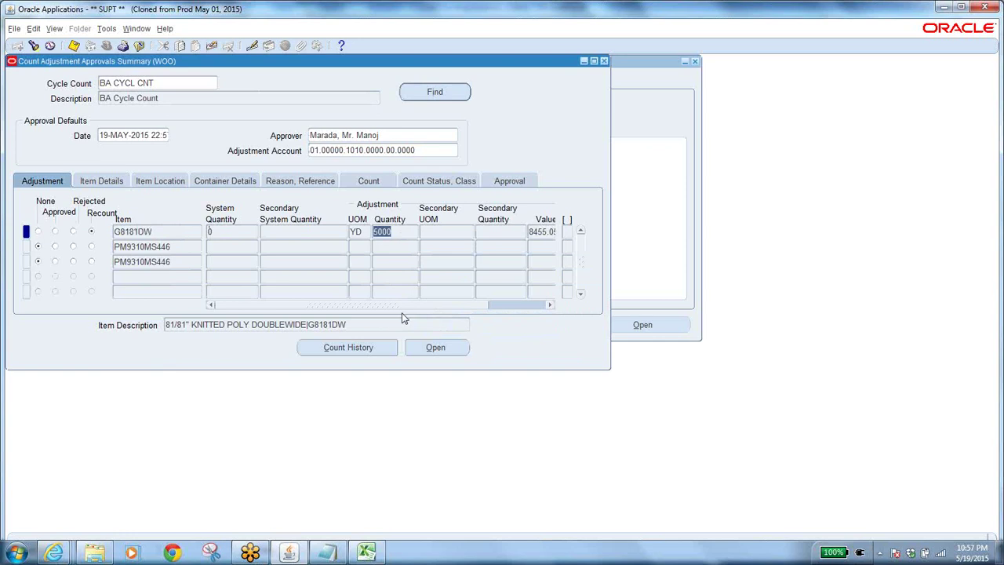
{"action": "left_click_drag", "start_coordinate": [404, 305], "coordinate": [261, 290]}
{"action": "left_click", "coordinate": [227, 234]}
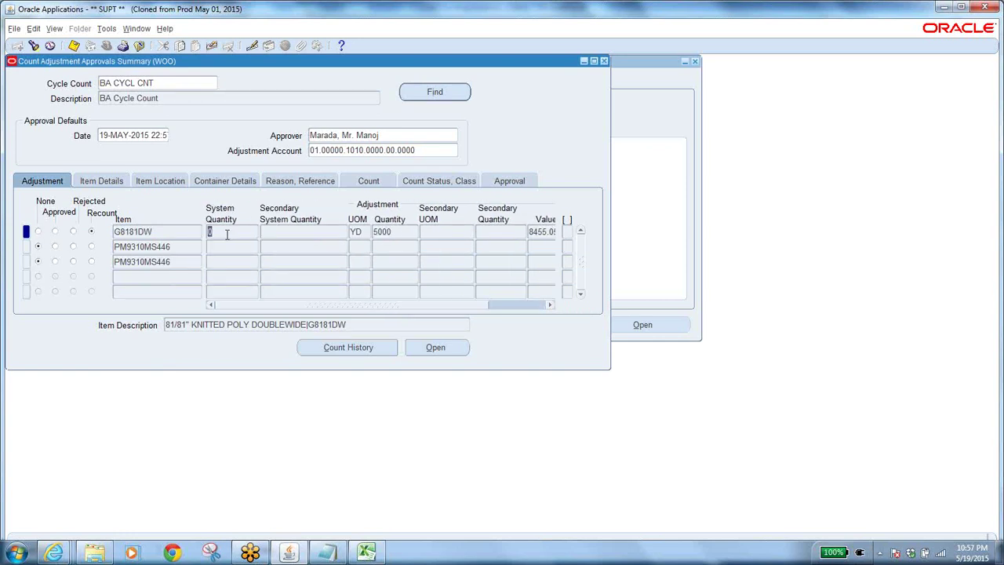
{"action": "left_click", "coordinate": [406, 234]}
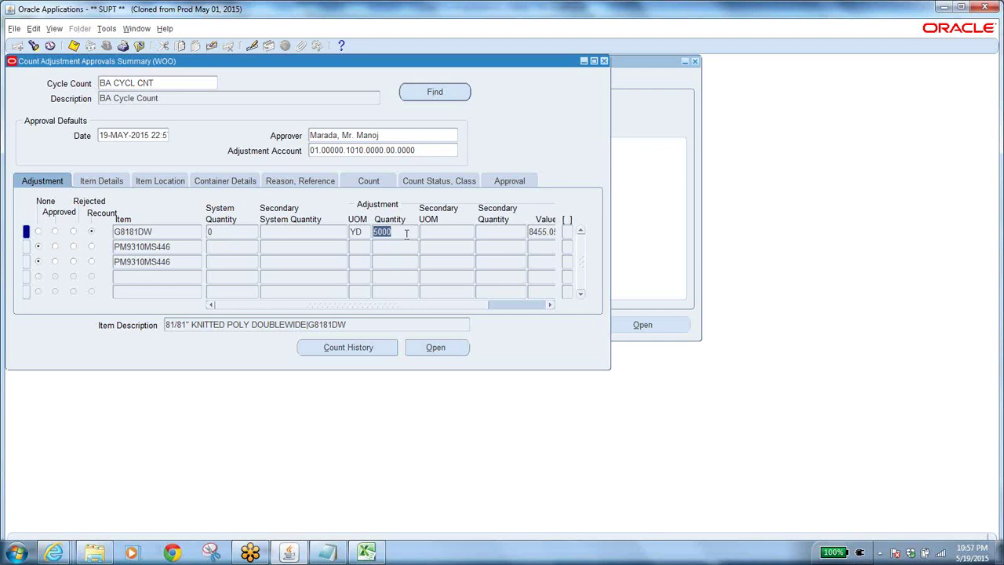
{"action": "left_click", "coordinate": [540, 233]}
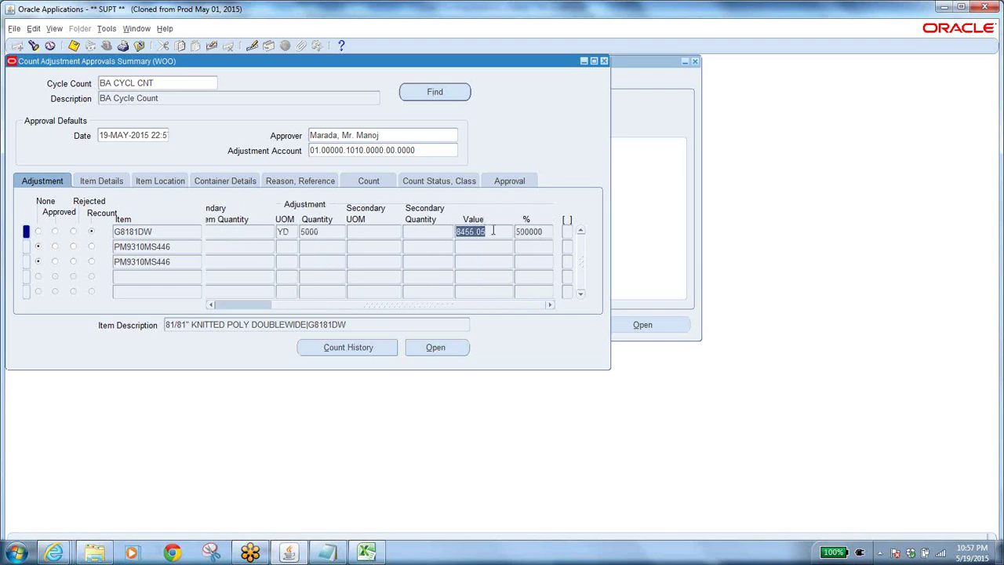
{"action": "left_click", "coordinate": [420, 150]}
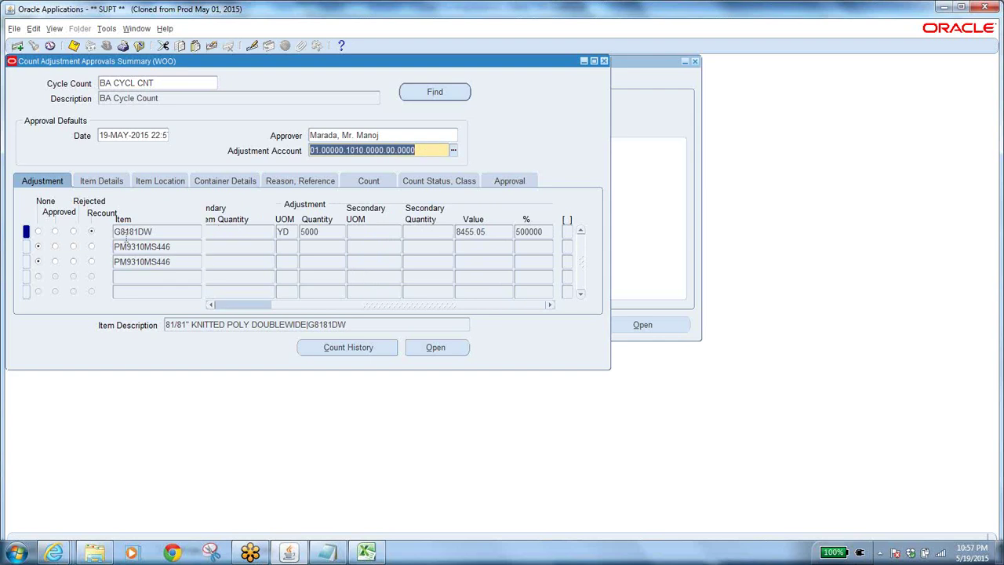
Try to change the G8181DW adjustment decision from Recount to Approved or Rejected
{"action": "left_click", "coordinate": [55, 231]}
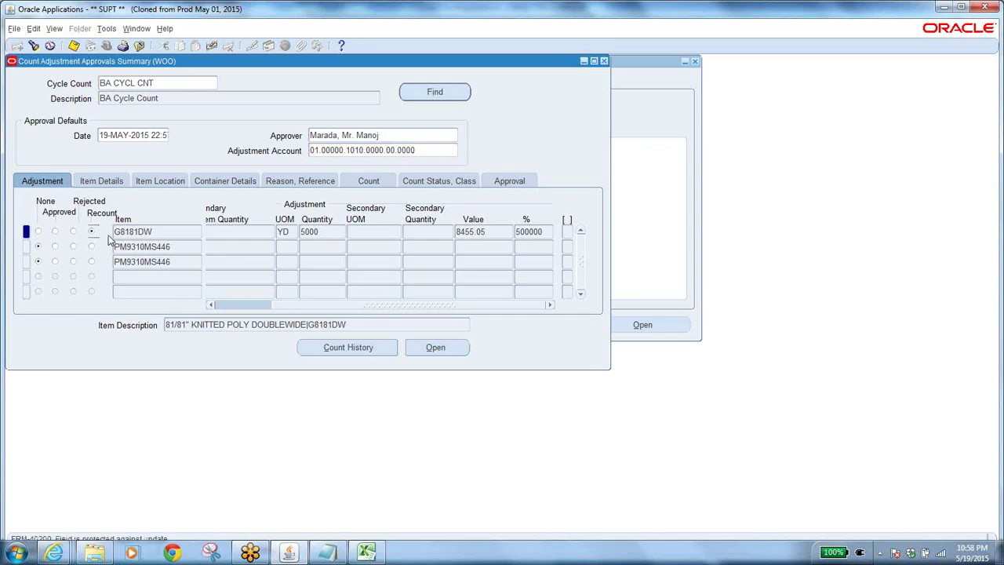
{"action": "left_click", "coordinate": [246, 306]}
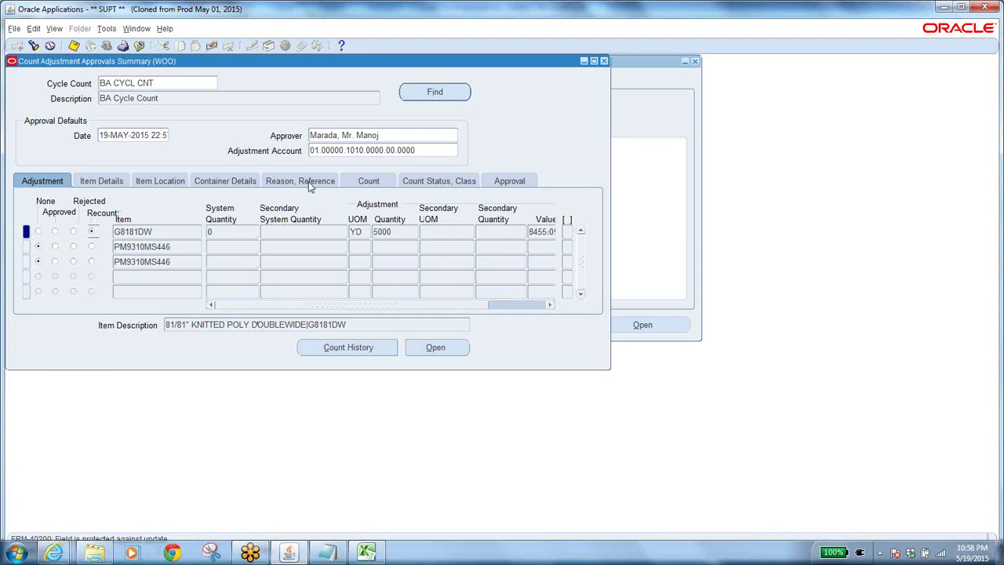
{"action": "left_click", "coordinate": [512, 182]}
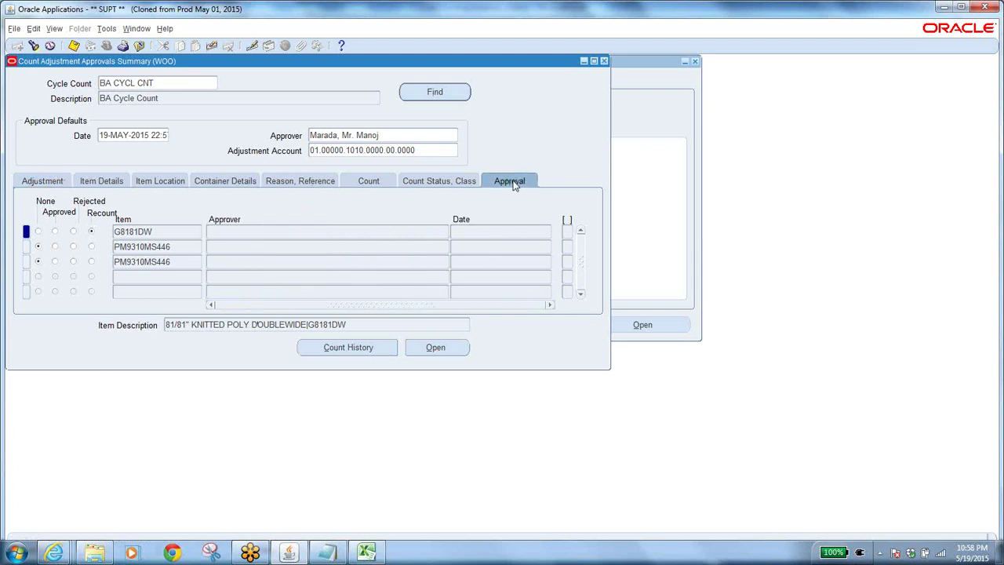
{"action": "left_click", "coordinate": [74, 235]}
{"action": "left_click", "coordinate": [55, 236]}
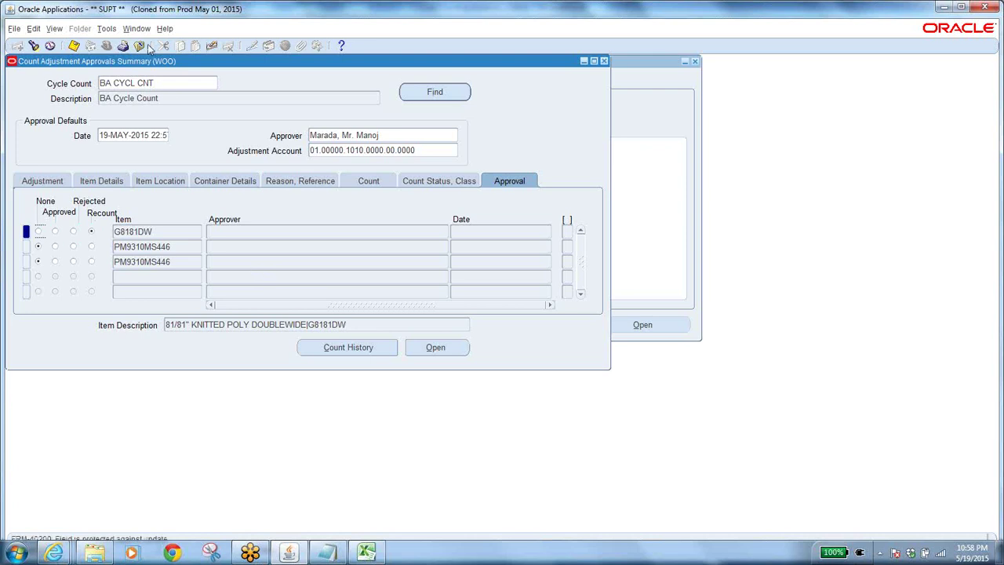
Review the count history of G8181DW, checking its number of counts and variance quantity and amount, and close the history
{"action": "left_click", "coordinate": [349, 348]}
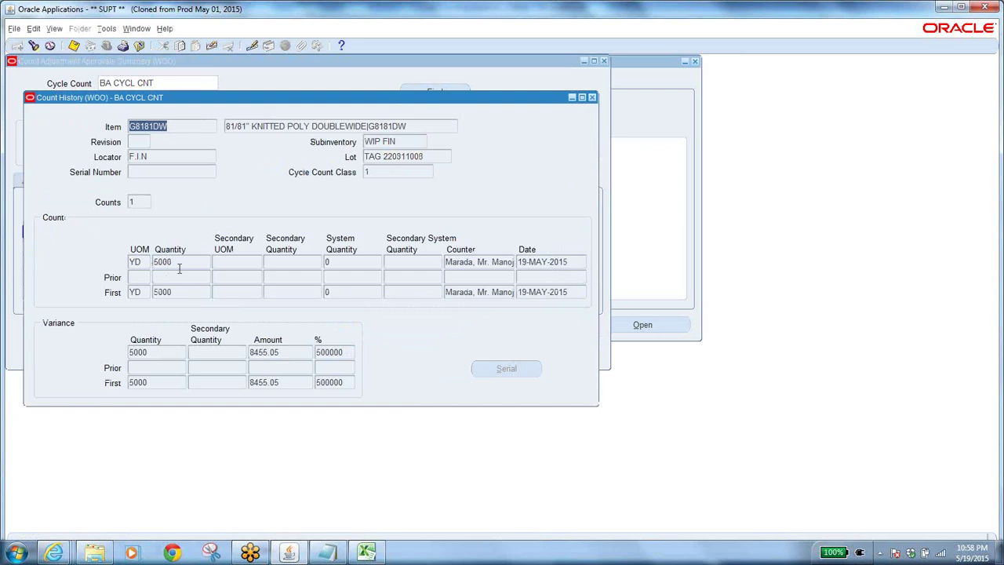
{"action": "left_click", "coordinate": [134, 201]}
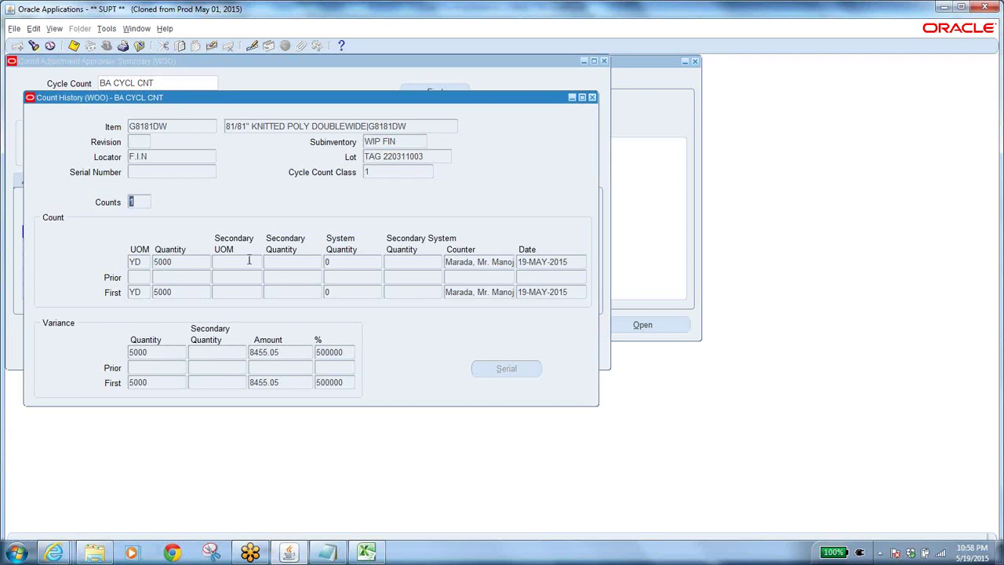
{"action": "left_click", "coordinate": [294, 350]}
{"action": "left_click", "coordinate": [163, 350]}
{"action": "left_click", "coordinate": [592, 98]}
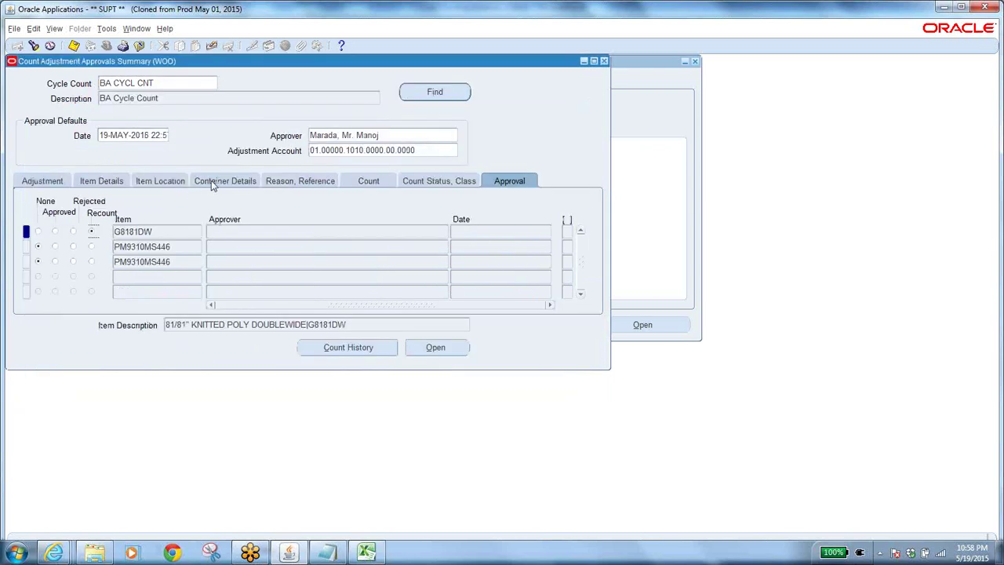
Review G8181DW's item, location, container, reason and count details, ending with its count status and class
{"action": "left_click", "coordinate": [108, 179]}
{"action": "left_click", "coordinate": [169, 180]}
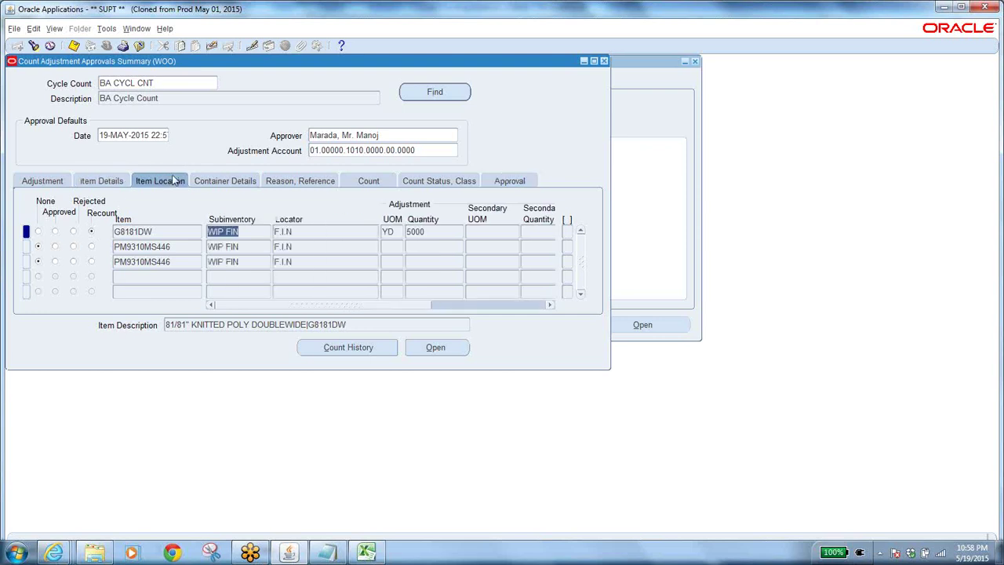
{"action": "left_click", "coordinate": [231, 182]}
{"action": "left_click", "coordinate": [302, 182]}
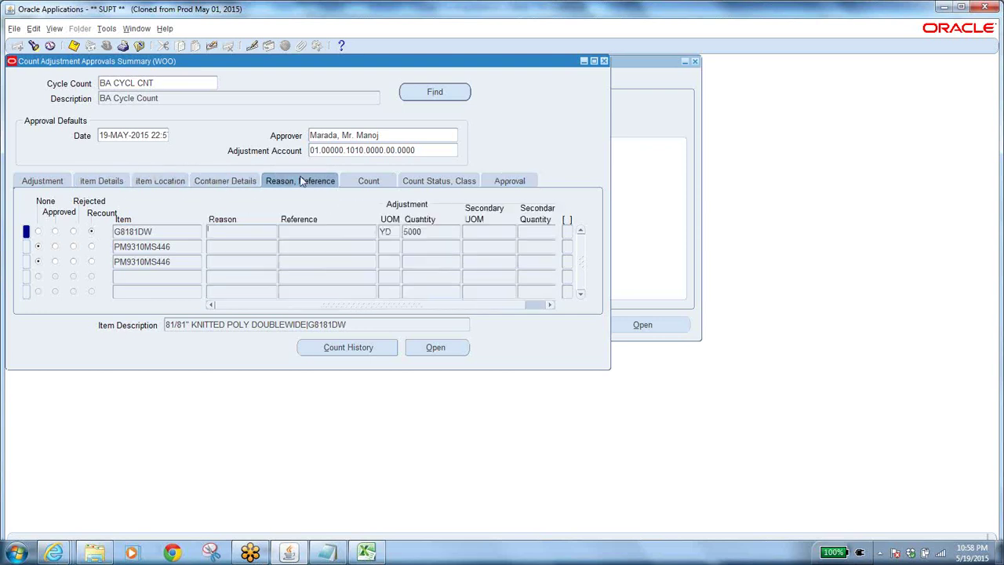
{"action": "left_click", "coordinate": [366, 182]}
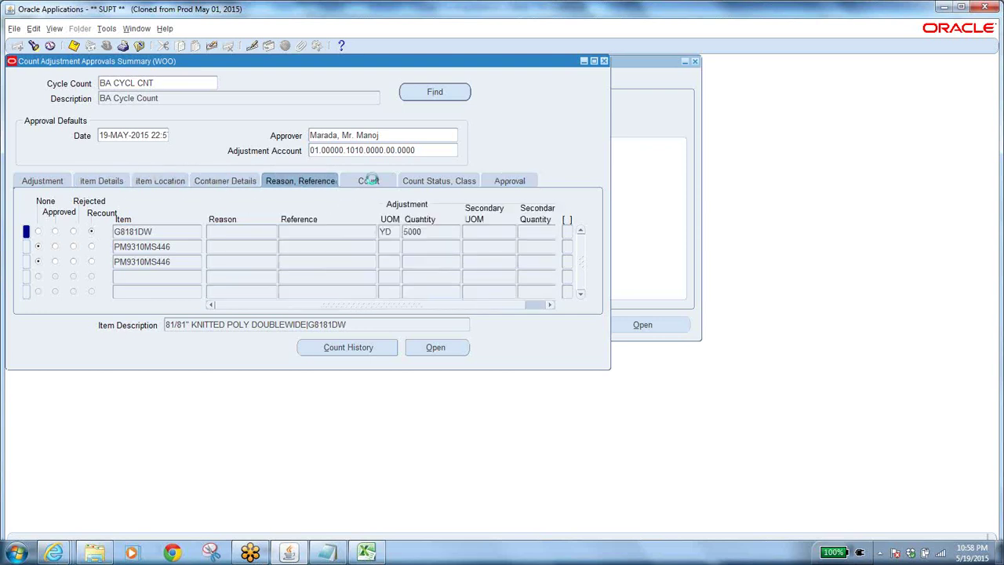
{"action": "left_click", "coordinate": [437, 182]}
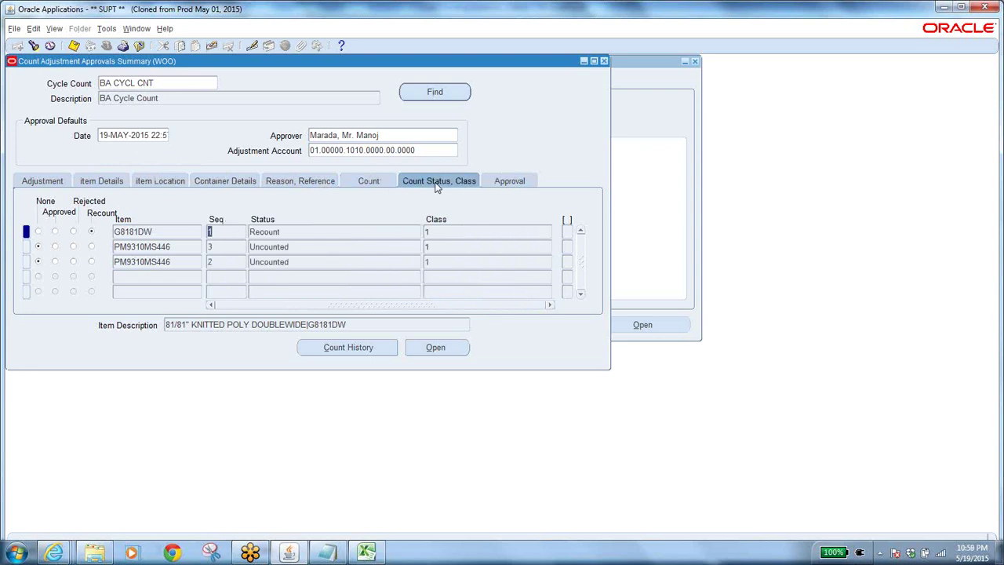
{"action": "left_click", "coordinate": [303, 233]}
Leave the count approvals and open the BA CYCL CNT definition from Cycle Counts
{"action": "left_click", "coordinate": [140, 45]}
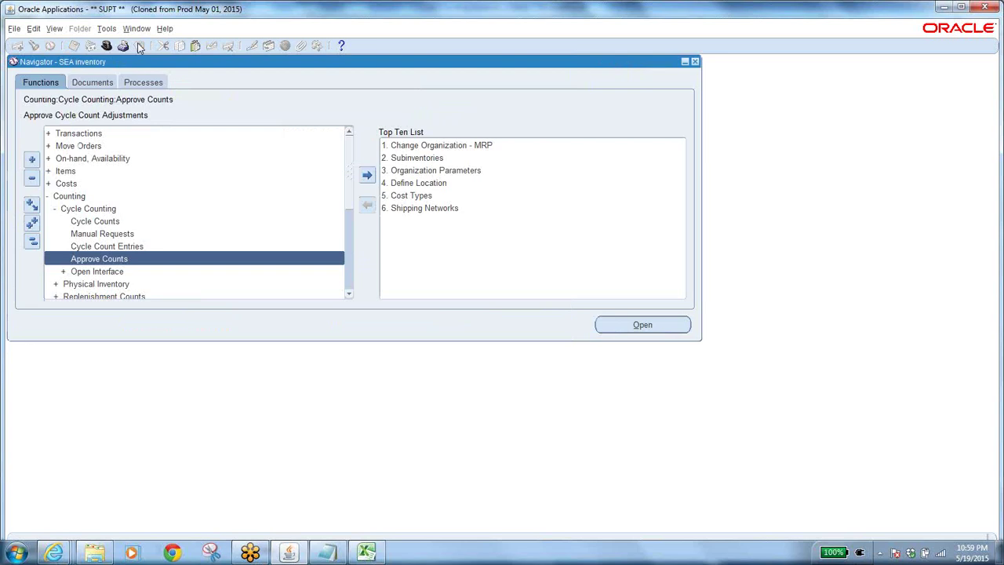
{"action": "double_click", "coordinate": [98, 222]}
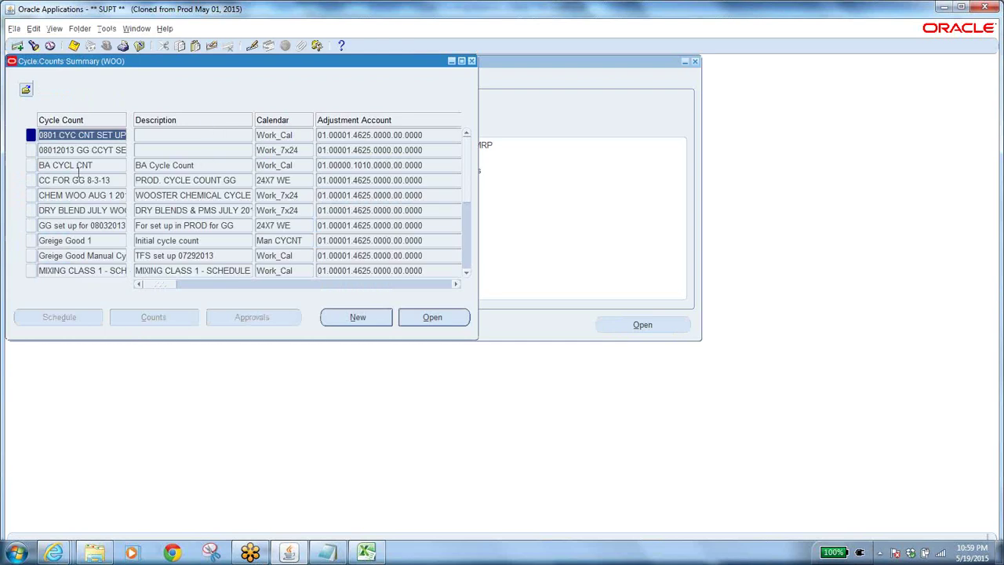
{"action": "left_click", "coordinate": [98, 164]}
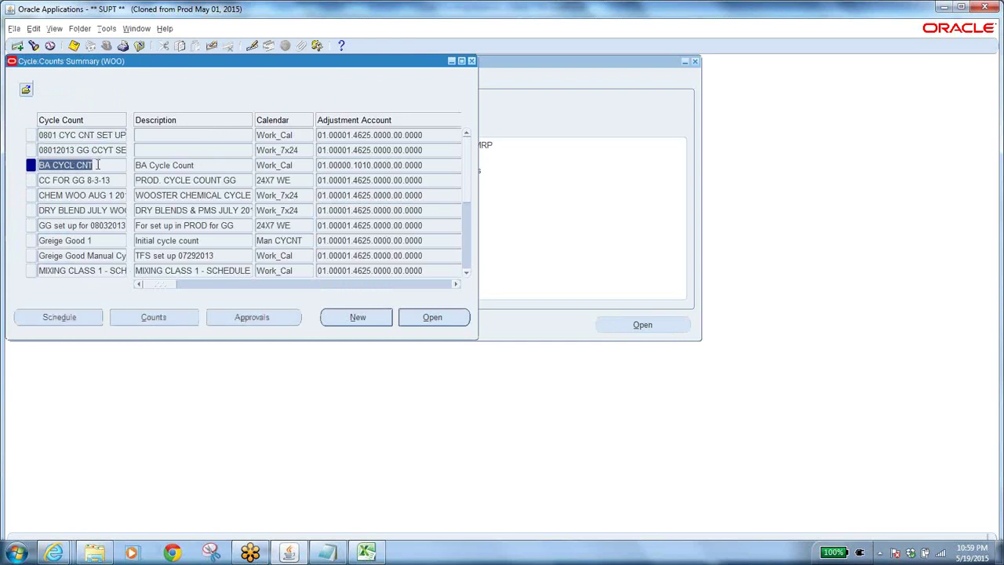
{"action": "left_click", "coordinate": [430, 317]}
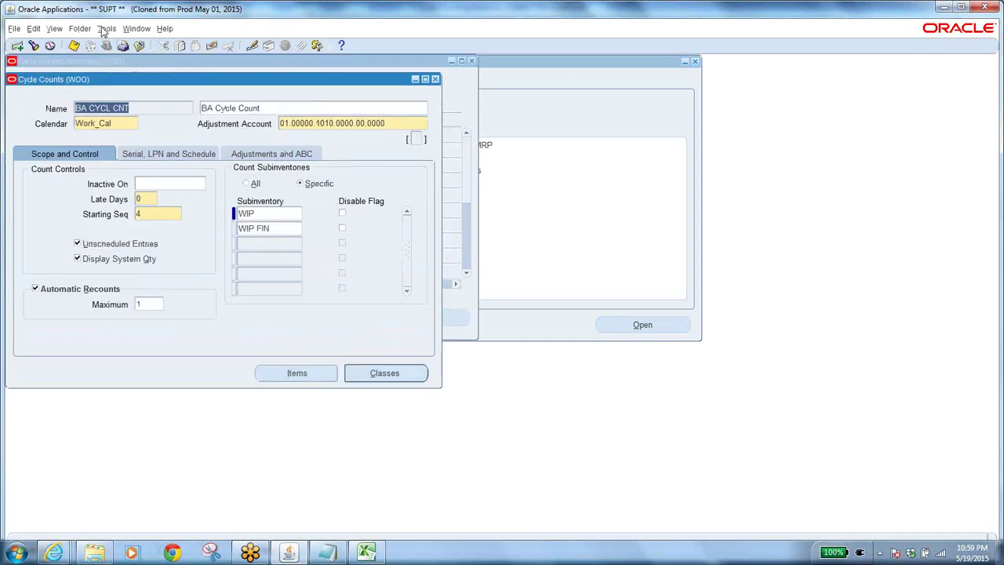
Submit the Entries and Adjustments Report for subinventory WIP FIN, keeping the default dates and approved counts only, and acknowledge the submission
{"action": "left_click", "coordinate": [102, 30]}
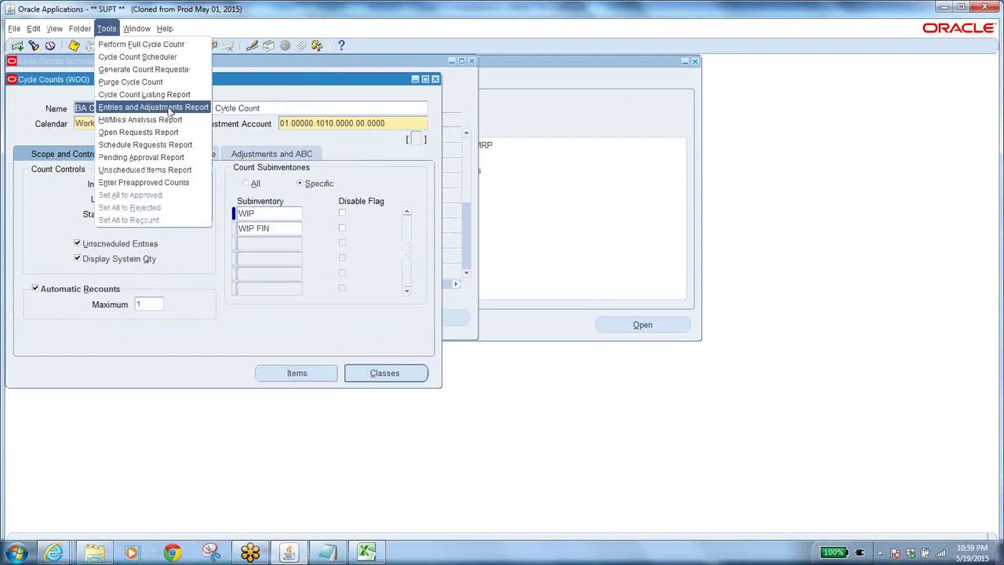
{"action": "left_click", "coordinate": [168, 108]}
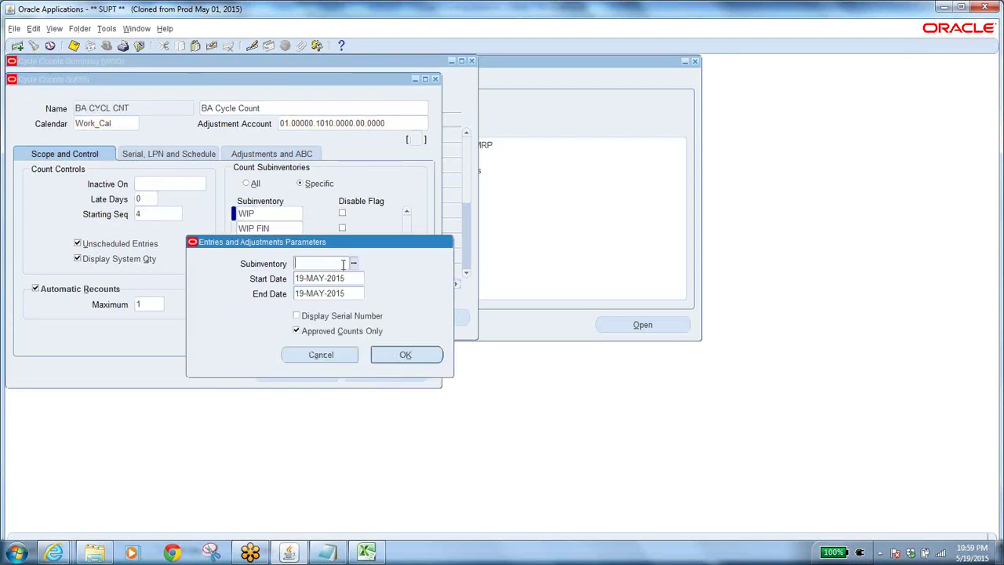
{"action": "left_click", "coordinate": [354, 264]}
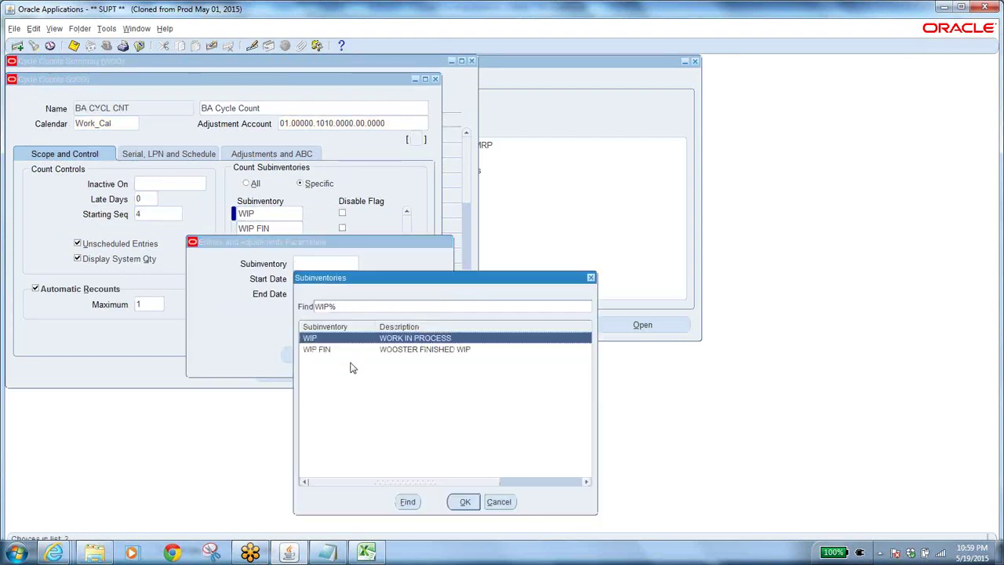
{"action": "left_click", "coordinate": [354, 352]}
{"action": "left_click", "coordinate": [464, 502]}
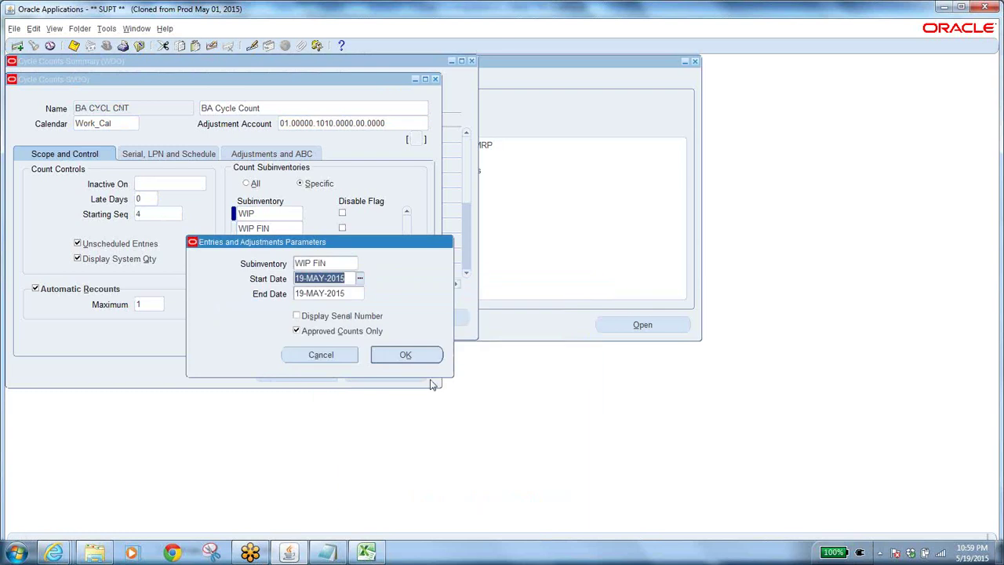
{"action": "left_click", "coordinate": [396, 355]}
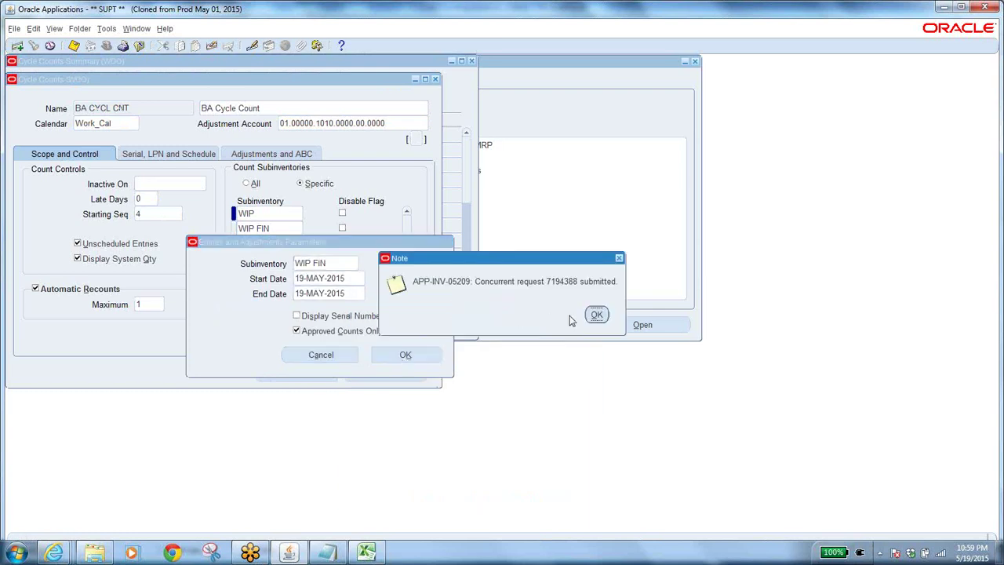
{"action": "left_click", "coordinate": [595, 315]}
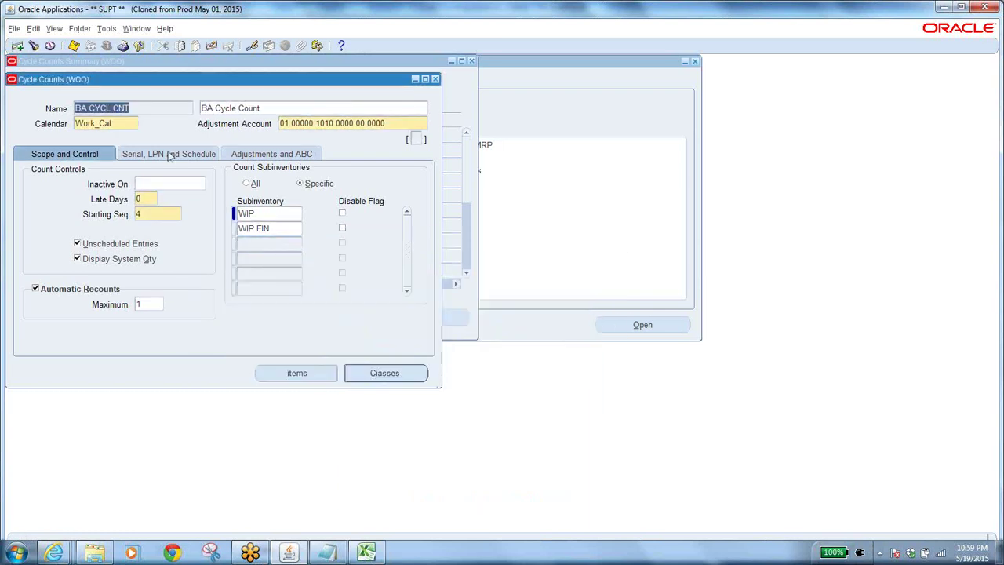
List all of your concurrent requests and refresh the list until the Cycle Count Entries and Adjustments Report finishes
{"action": "left_click", "coordinate": [54, 28]}
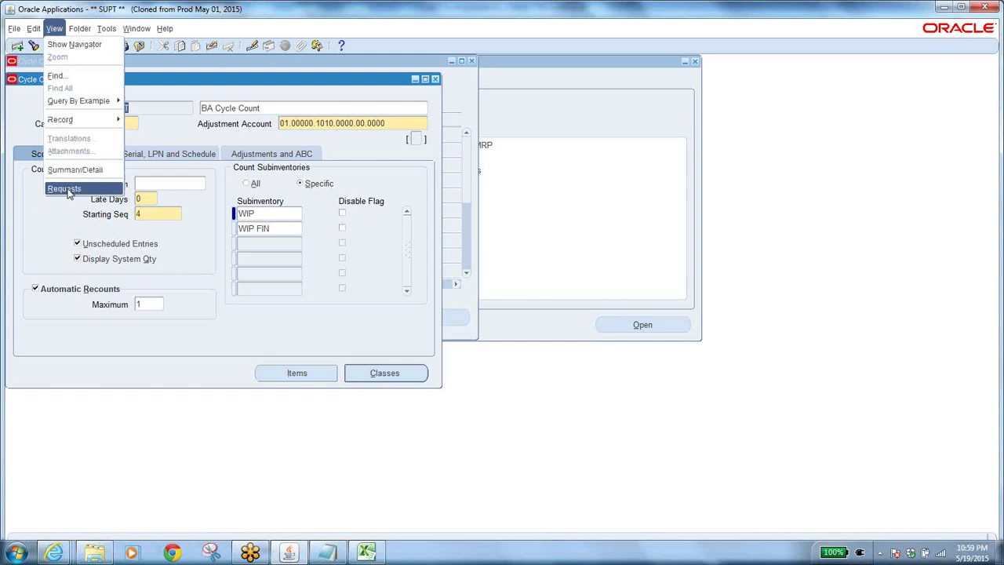
{"action": "left_click", "coordinate": [88, 188]}
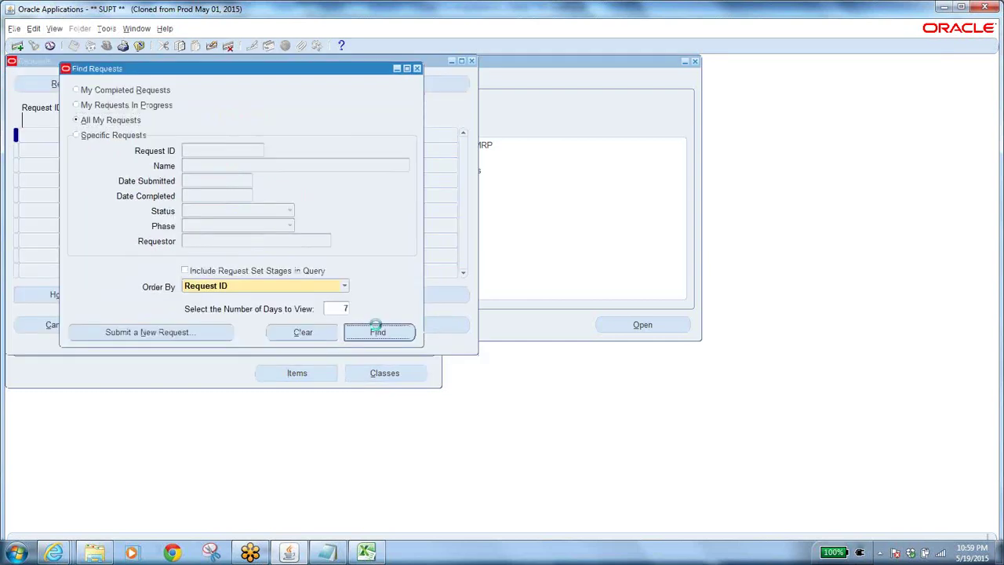
{"action": "left_click", "coordinate": [377, 330]}
{"action": "left_click", "coordinate": [55, 83]}
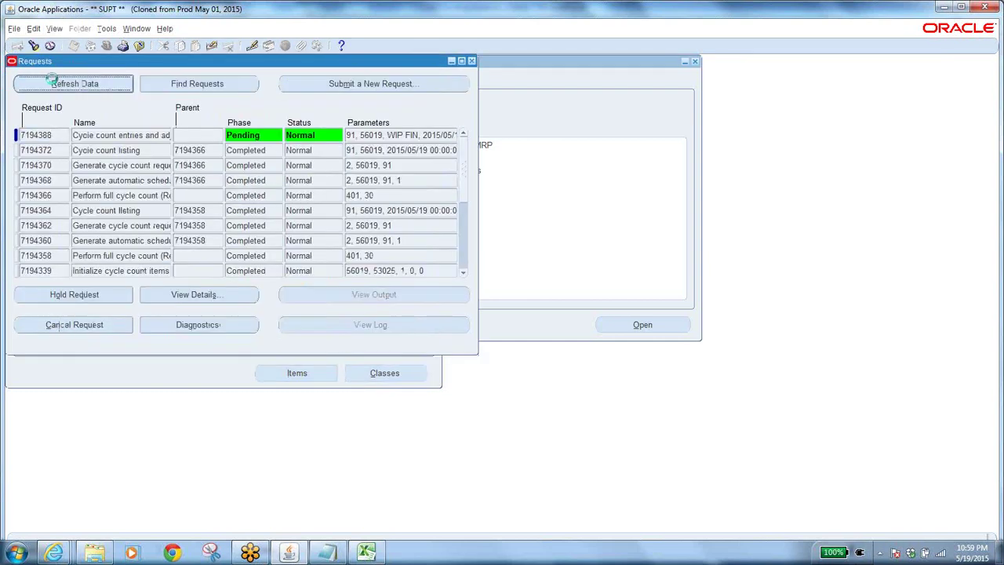
{"action": "left_click", "coordinate": [53, 81]}
{"action": "left_click", "coordinate": [53, 81]}
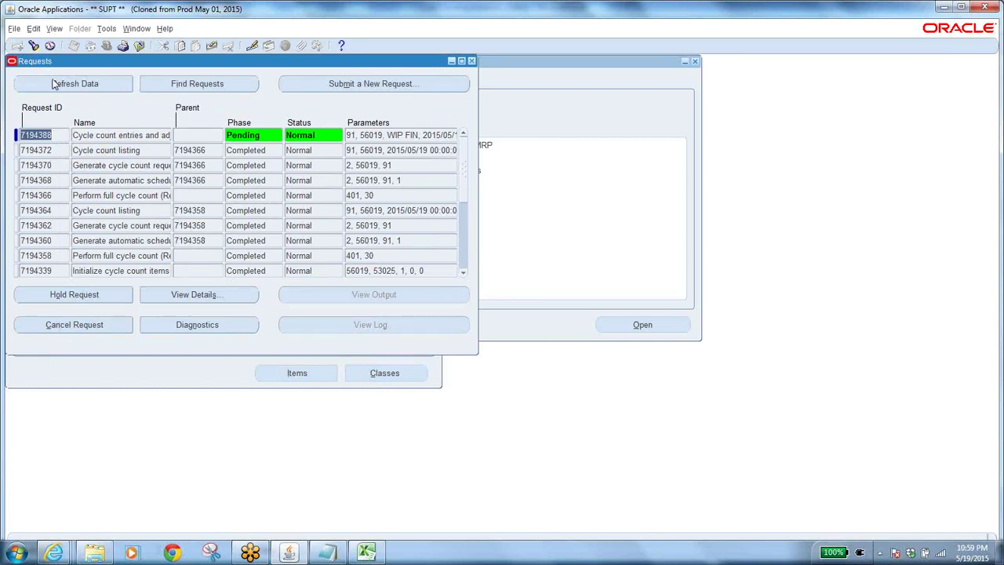
{"action": "left_click", "coordinate": [53, 83]}
{"action": "left_click", "coordinate": [55, 83]}
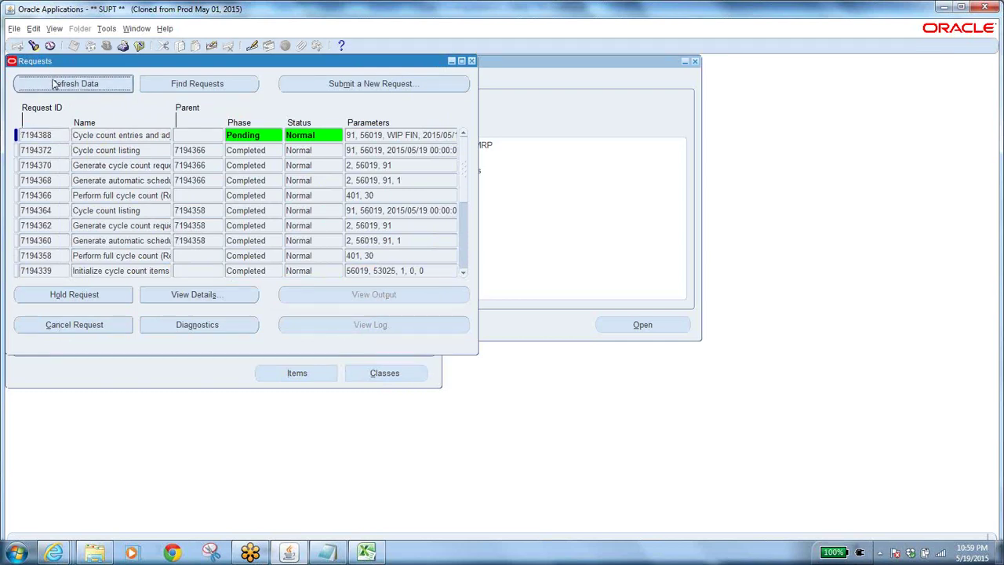
{"action": "left_click", "coordinate": [75, 83]}
{"action": "left_click", "coordinate": [74, 83]}
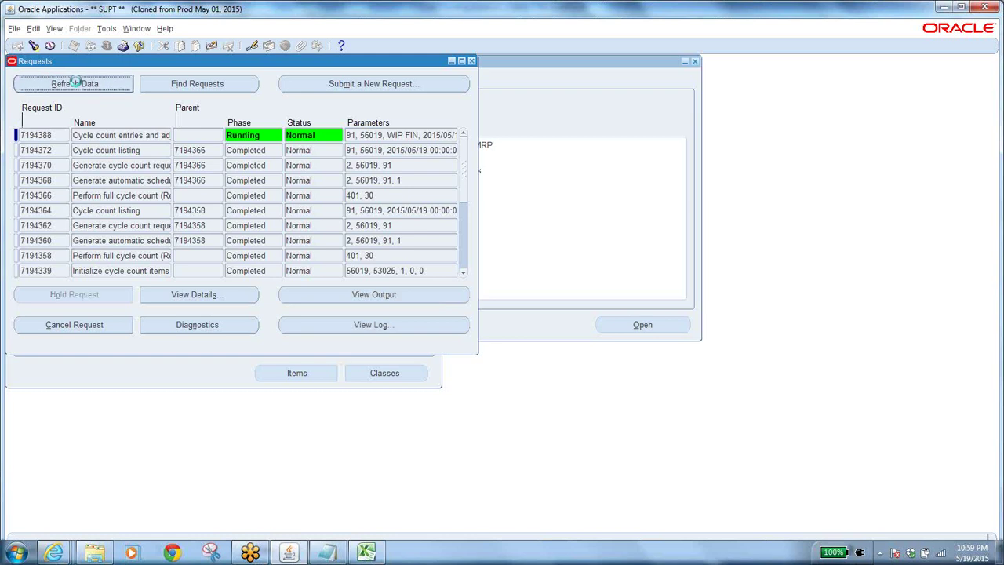
{"action": "left_click", "coordinate": [74, 82]}
{"action": "left_click", "coordinate": [74, 83]}
View the Entries and Adjustments Report output across to its count and adjustment quantity columns, and close the report
{"action": "left_click", "coordinate": [345, 294]}
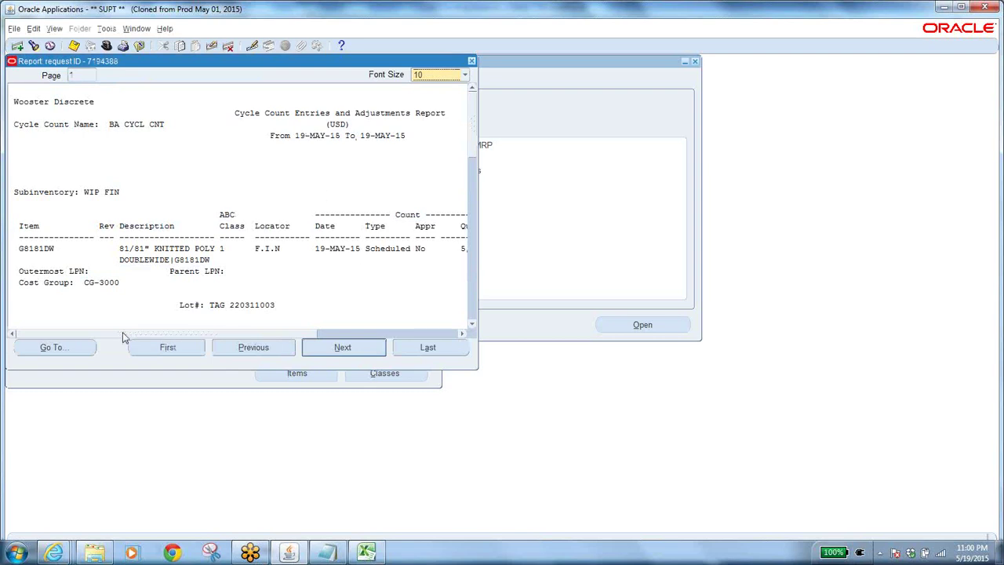
{"action": "left_click_drag", "start_coordinate": [122, 336], "coordinate": [309, 343]}
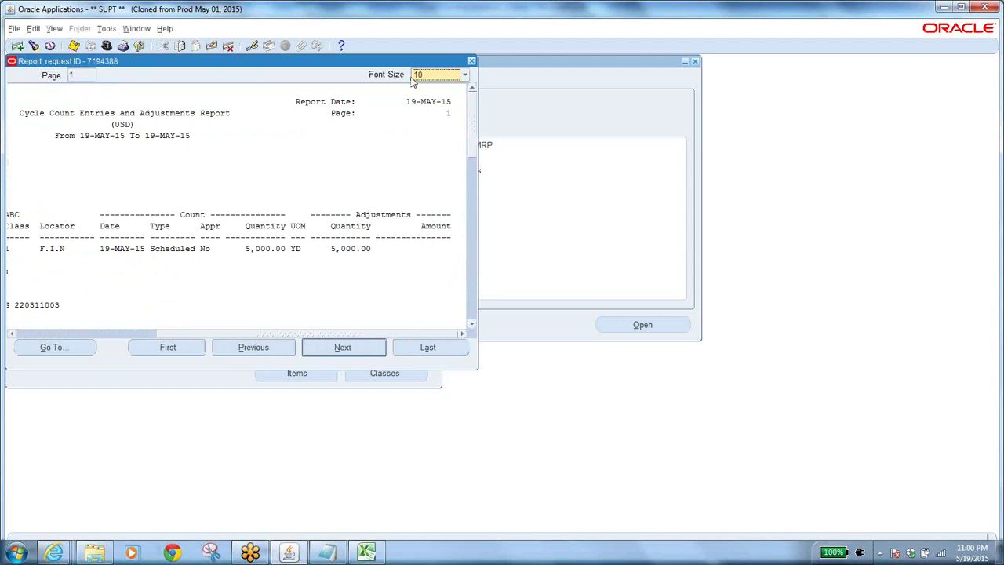
{"action": "left_click", "coordinate": [139, 46]}
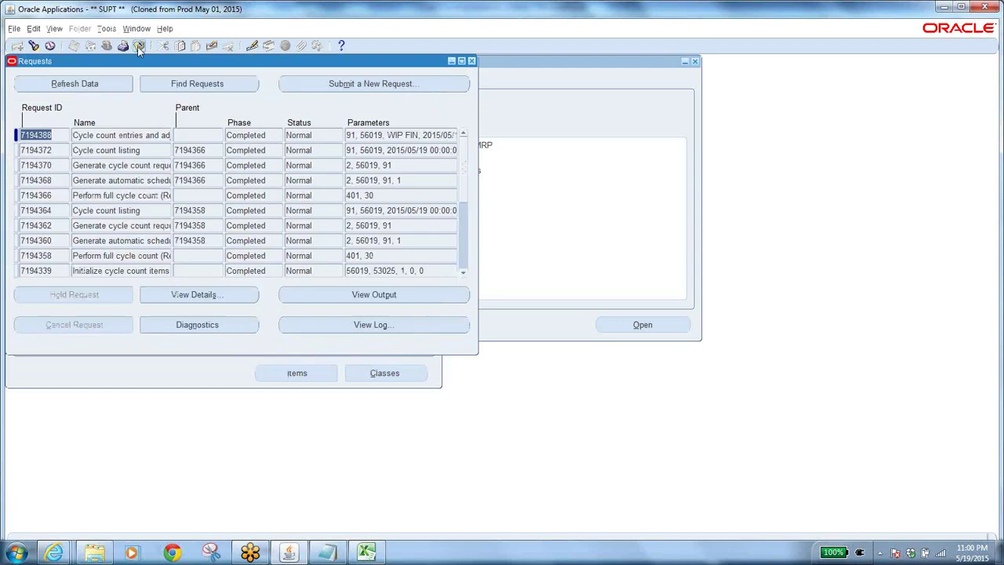
Close the requests list, the BA CYCL CNT definition and the Cycle Counts Summary, and collapse the whole Navigator function tree
{"action": "left_click", "coordinate": [138, 45]}
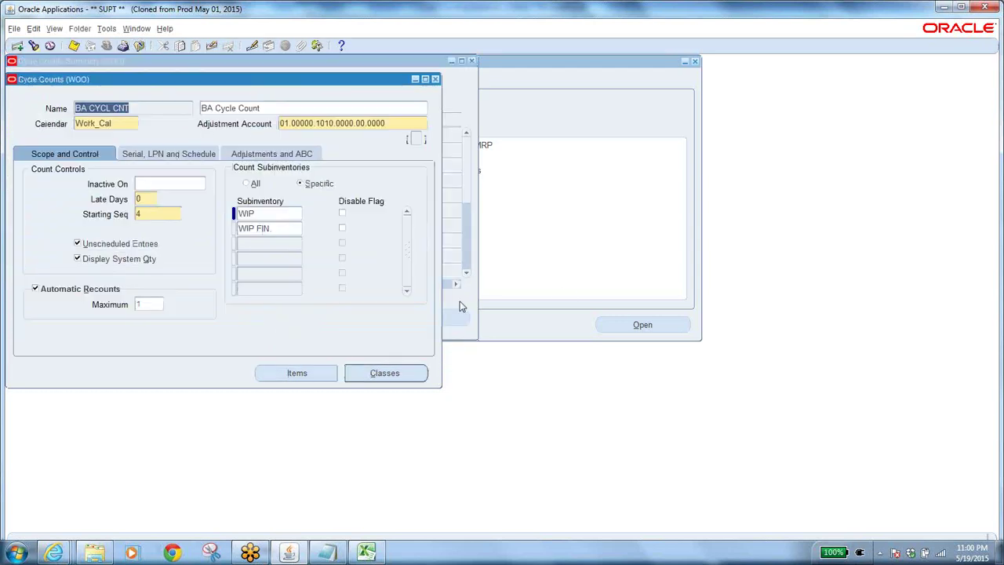
{"action": "left_click", "coordinate": [435, 79]}
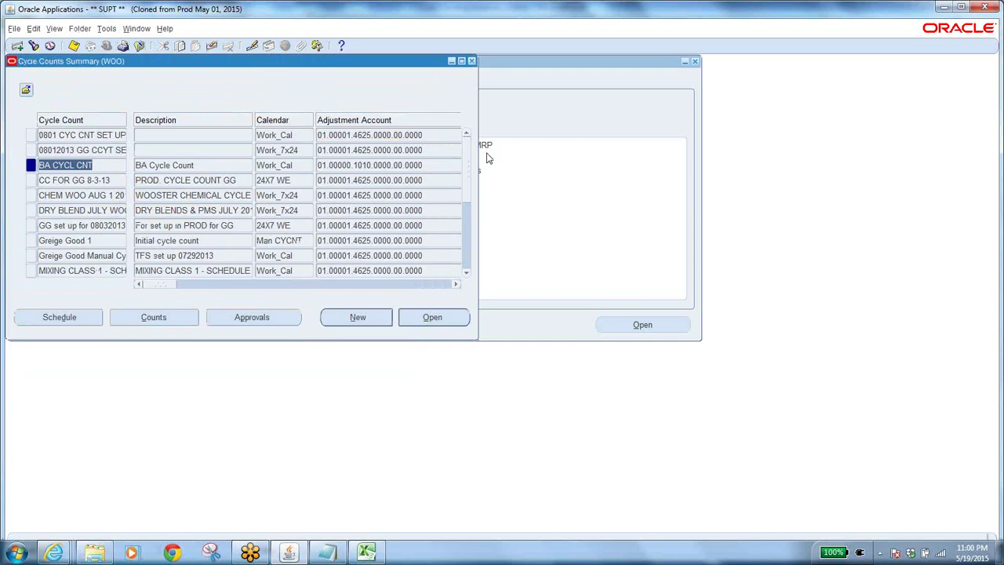
{"action": "left_click", "coordinate": [472, 61]}
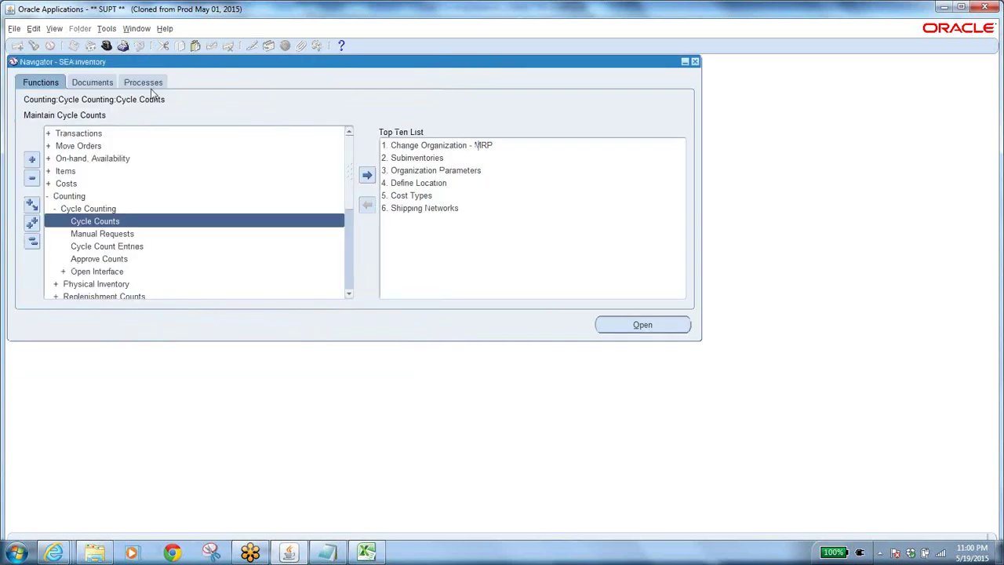
{"action": "left_click", "coordinate": [32, 242]}
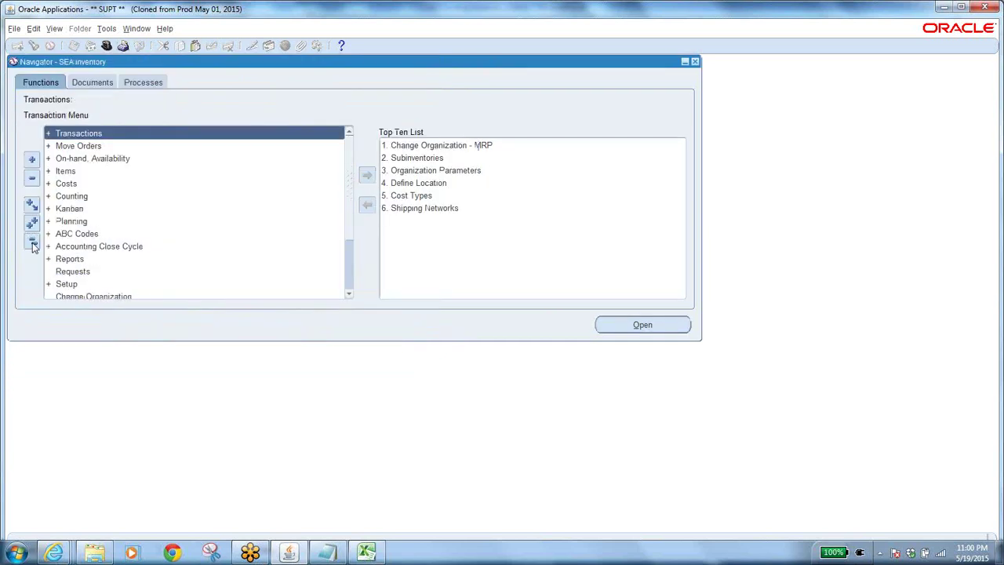